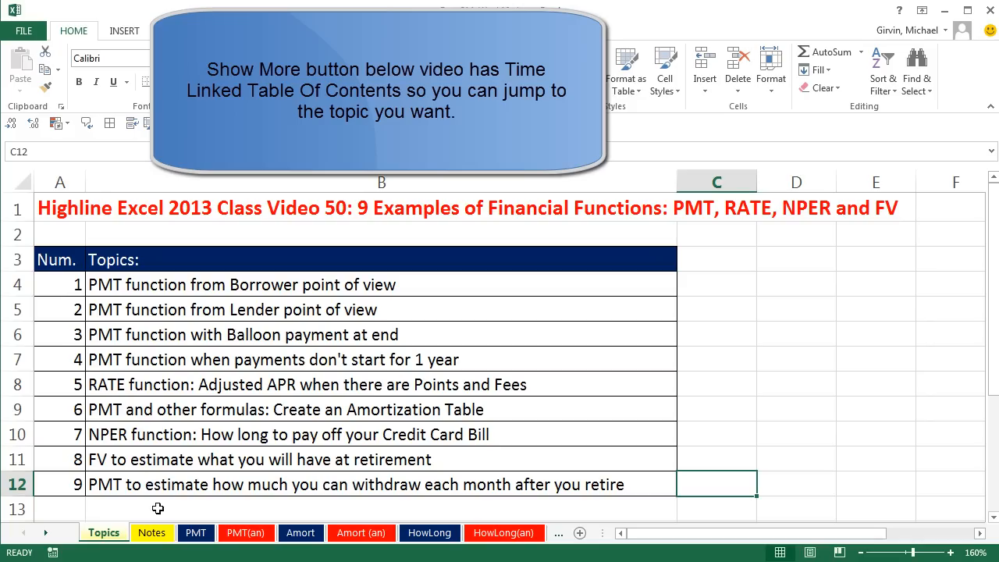
Step: Read through the PMT, cash flow, FV, RATE and NPER function notes on the Notes sheet
click(153, 533)
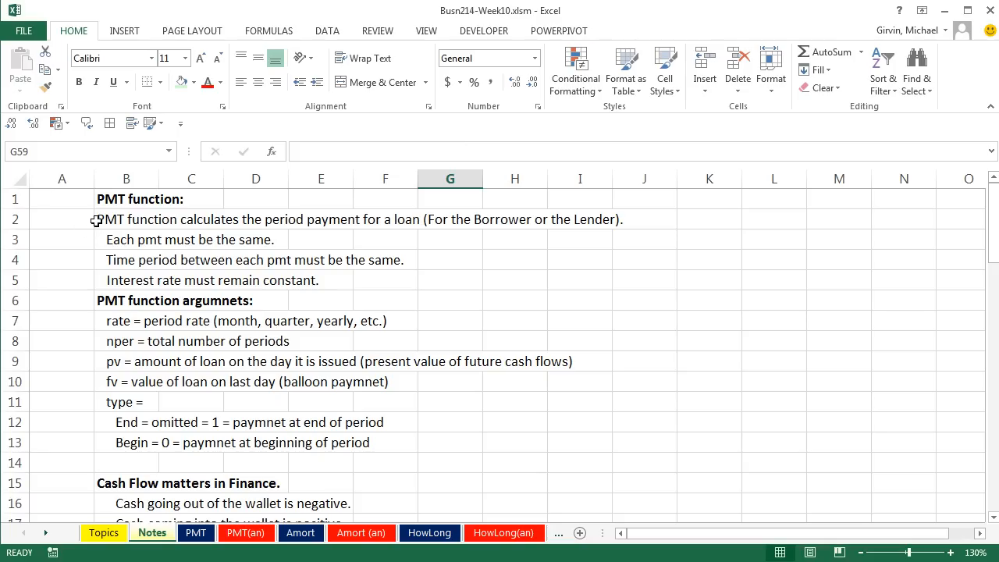
scroll(334, 433, down, 7)
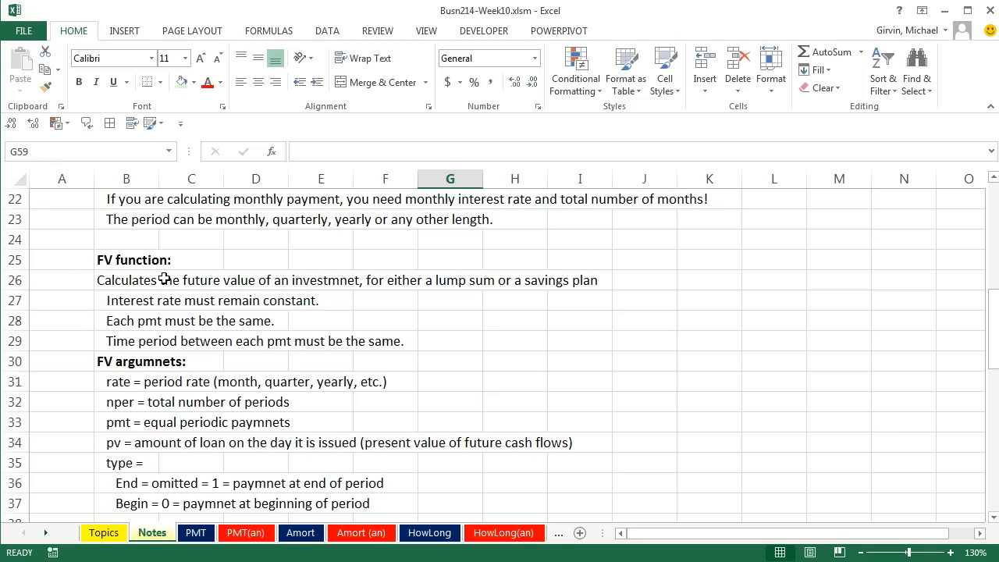
scroll(168, 280, down, 6)
scroll(174, 281, up, 1)
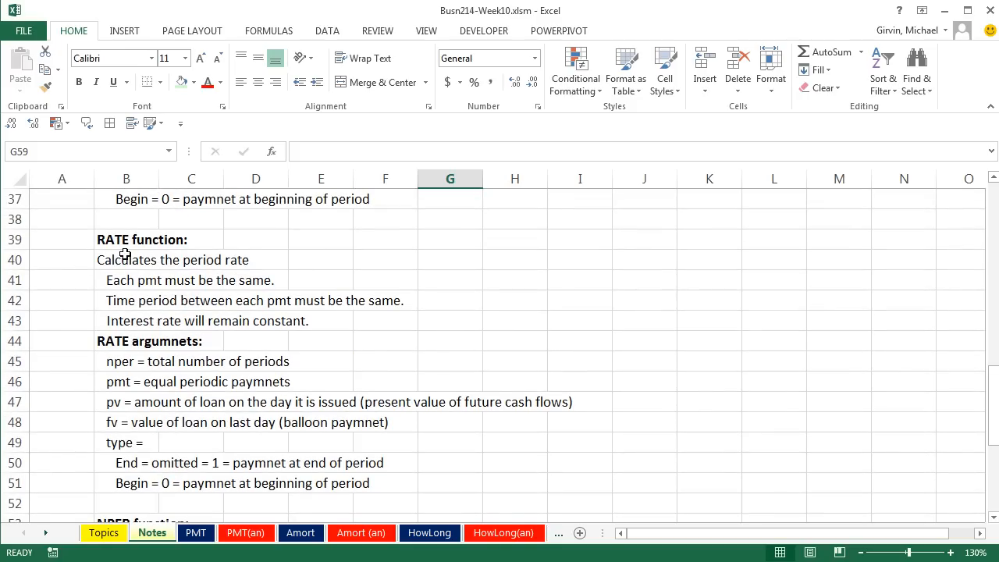
scroll(125, 255, down, 5)
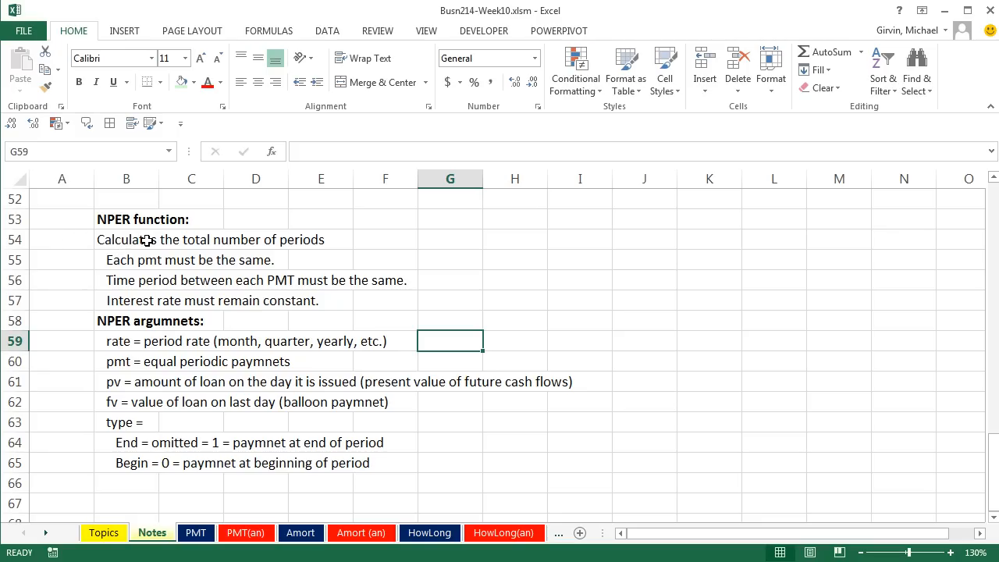
key(ctrl+Home)
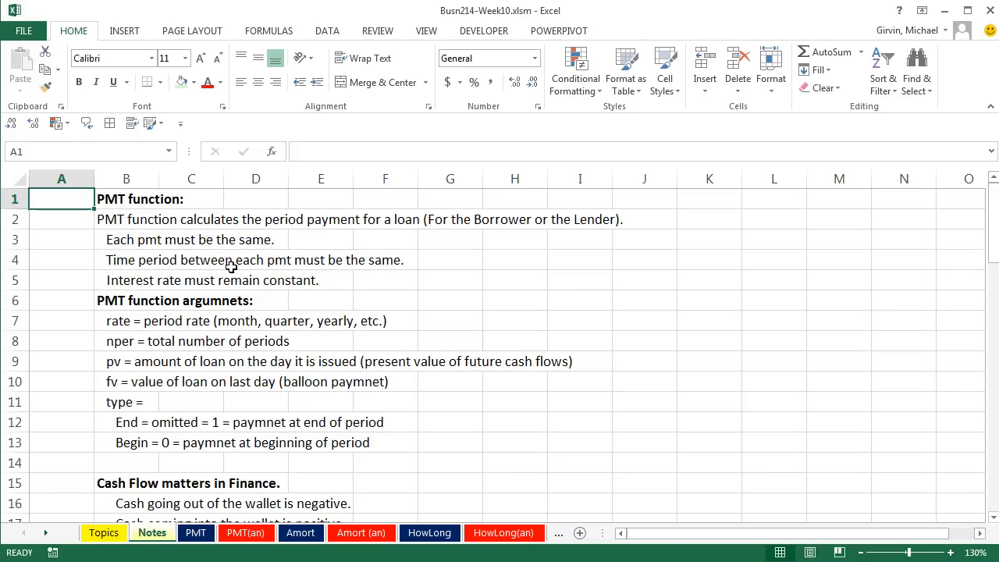
scroll(361, 296, down, 2)
scroll(360, 297, down, 3)
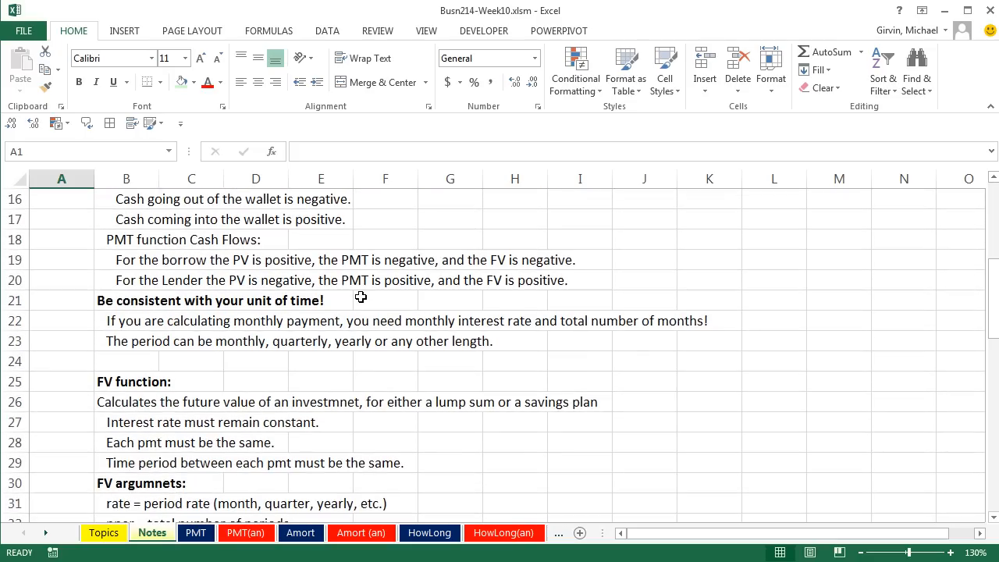
scroll(360, 297, up, 1)
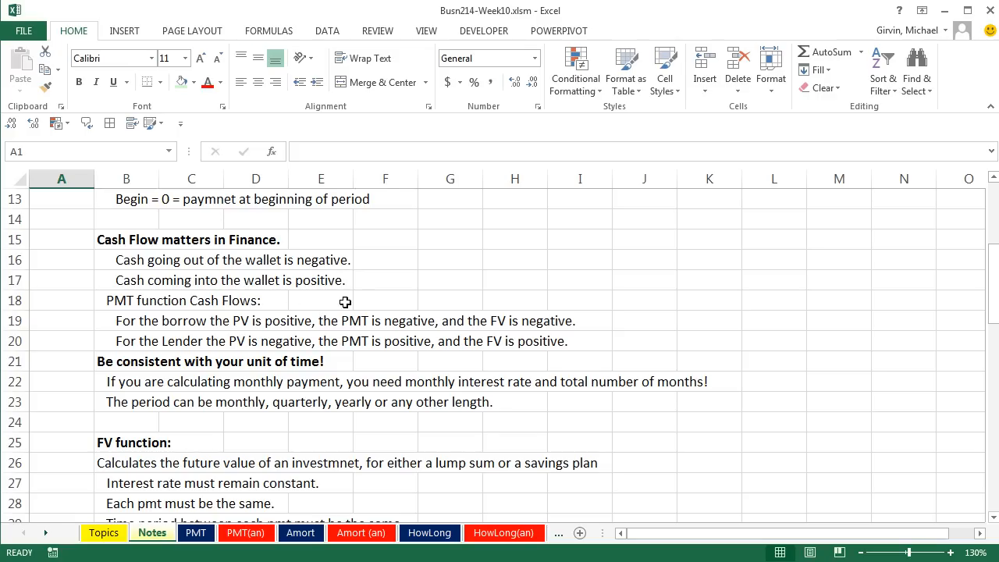
scroll(313, 354, up, 4)
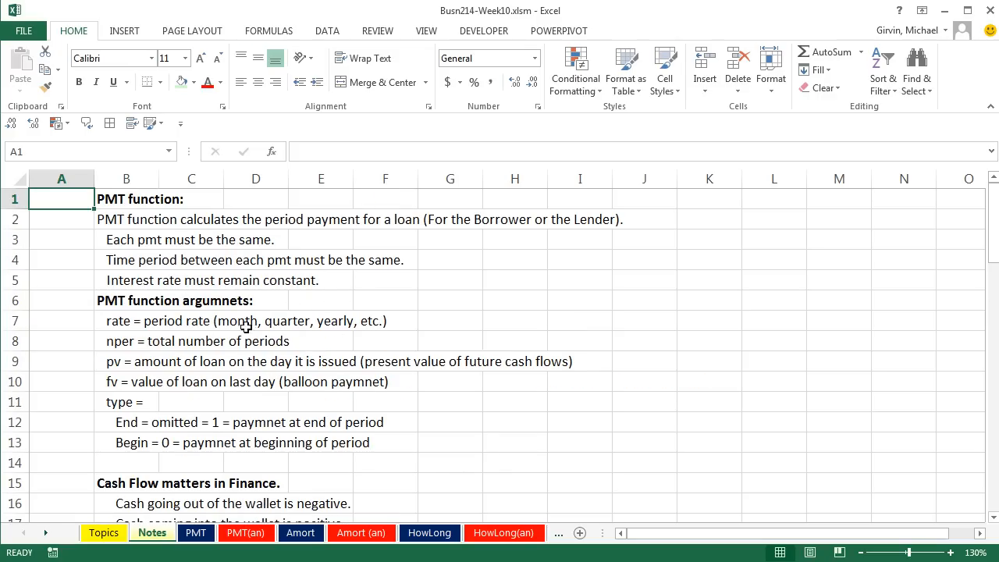
Step: Open the PMT sheet and examine the borrower example's car price, down payment and loan amount formula
click(207, 536)
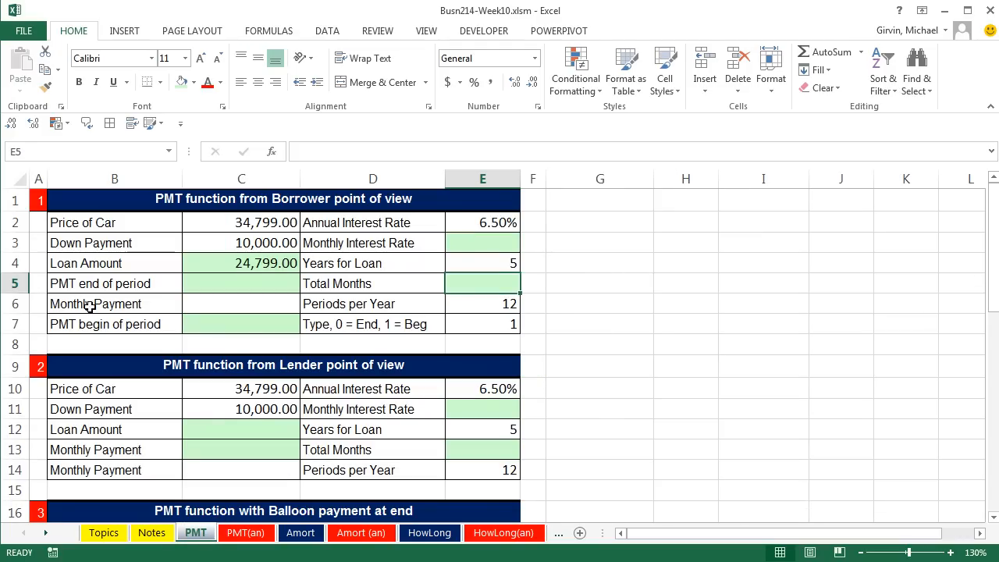
click(232, 221)
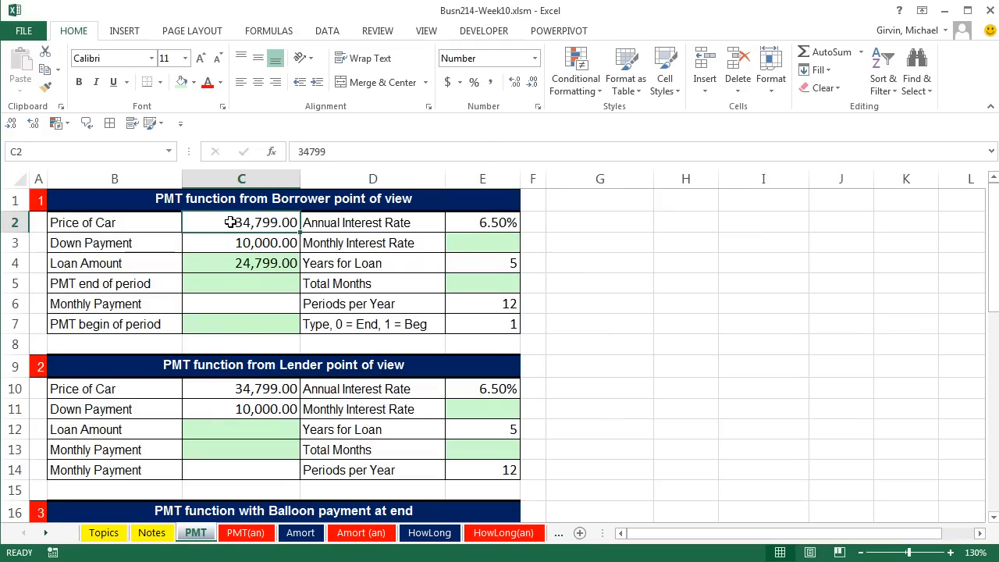
click(232, 242)
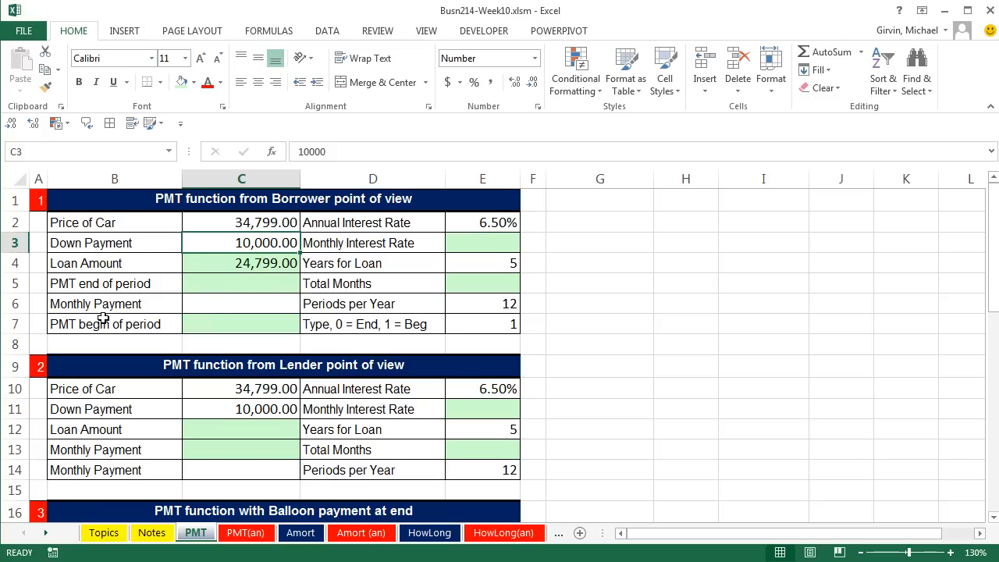
click(229, 263)
key(F2)
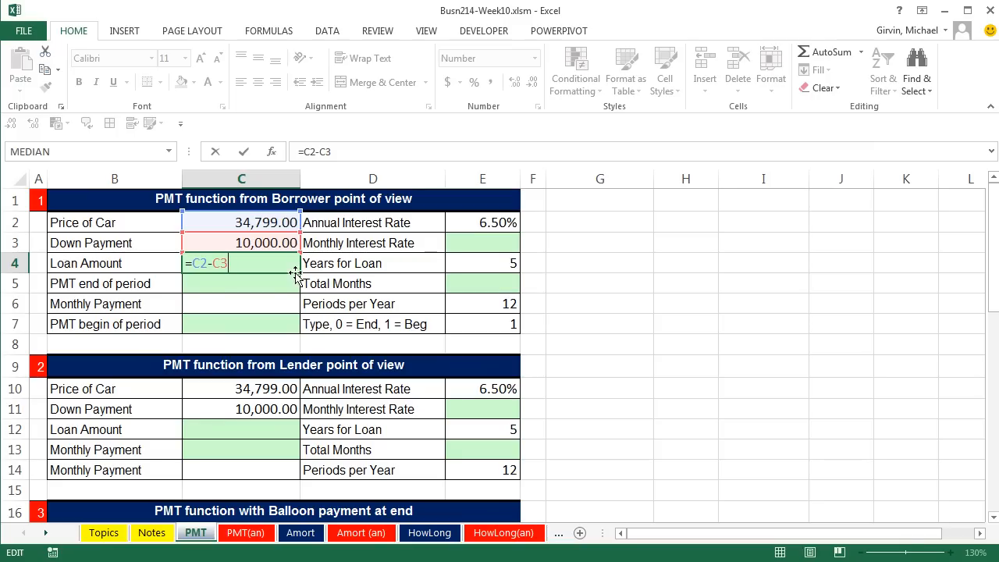
key(ctrl+Return)
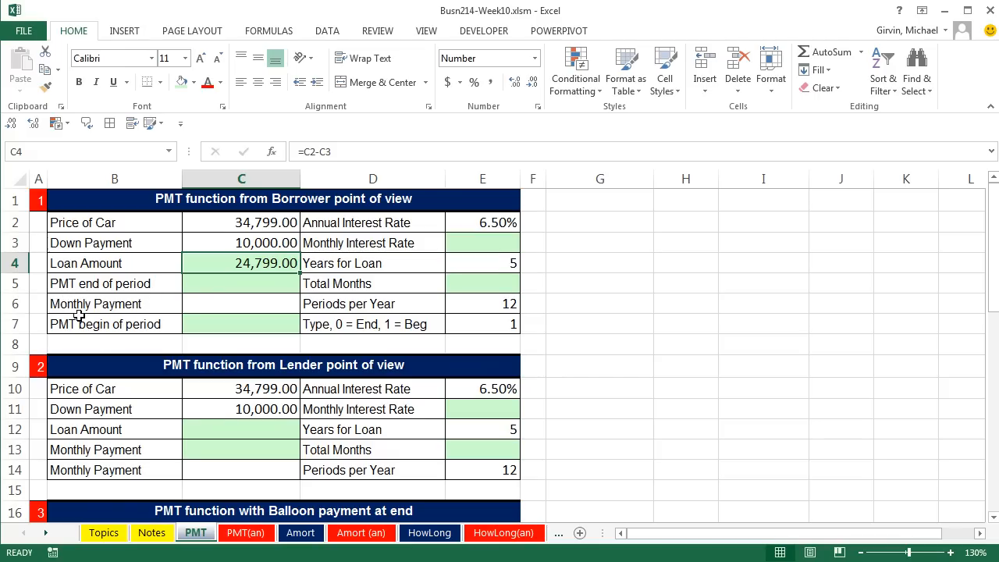
Step: Calculate the borrower example's monthly interest rate in E3 with the formula =E2/E6
click(478, 247)
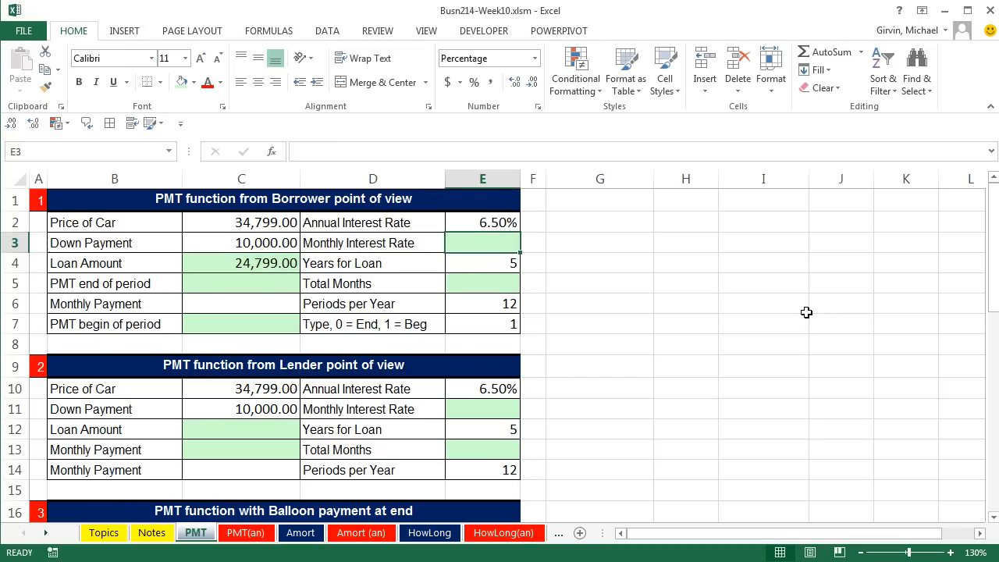
text(=)
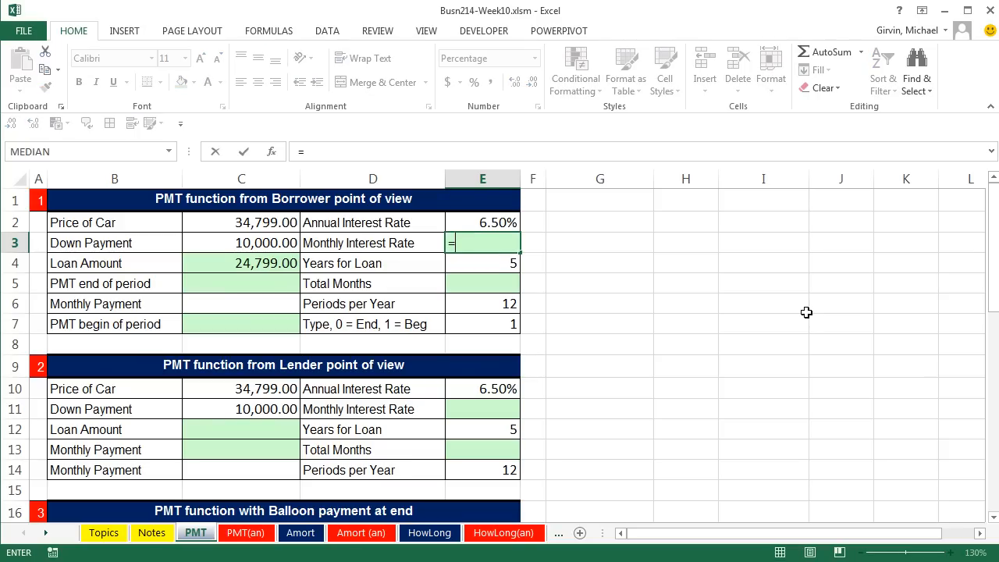
key(Up)
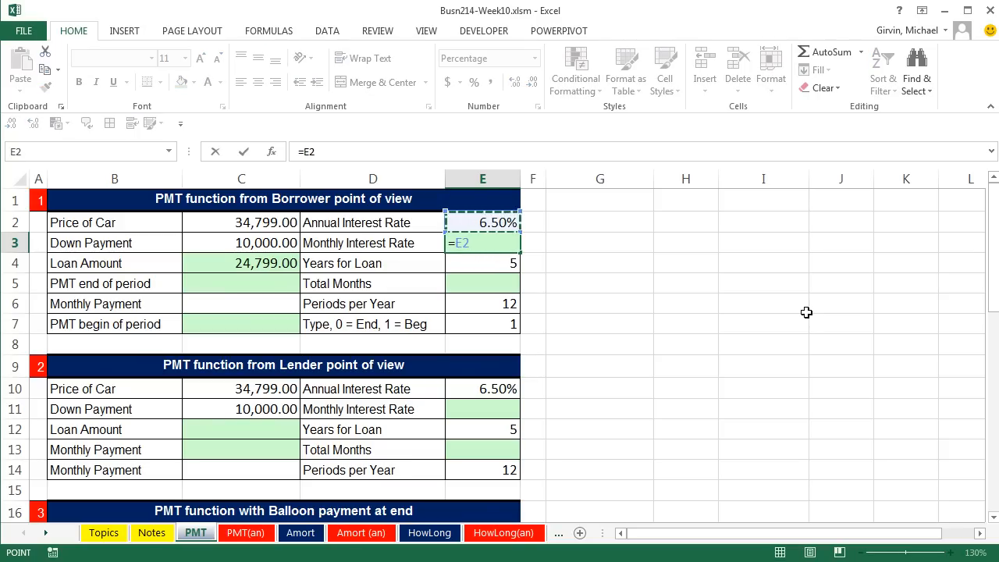
text(/)
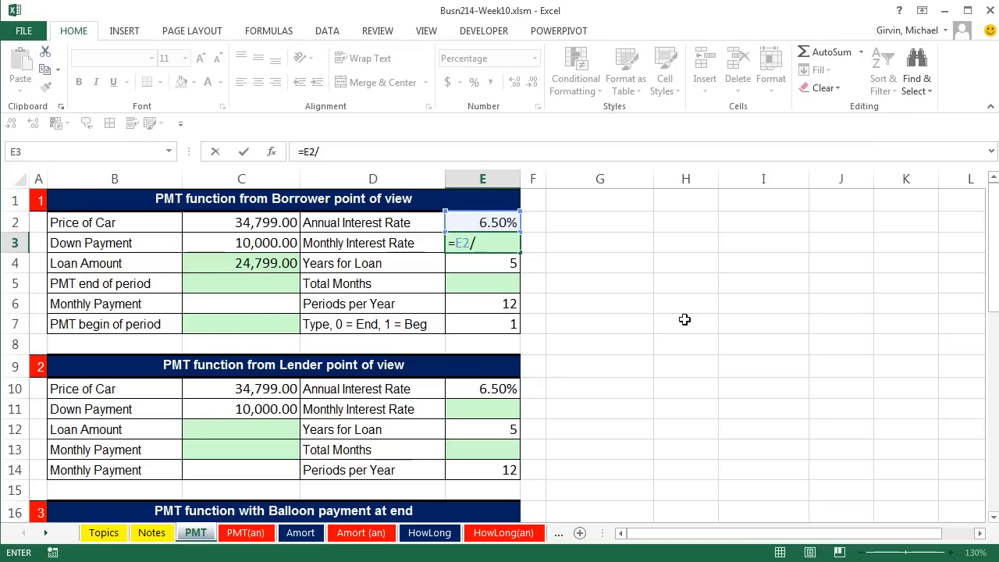
click(477, 304)
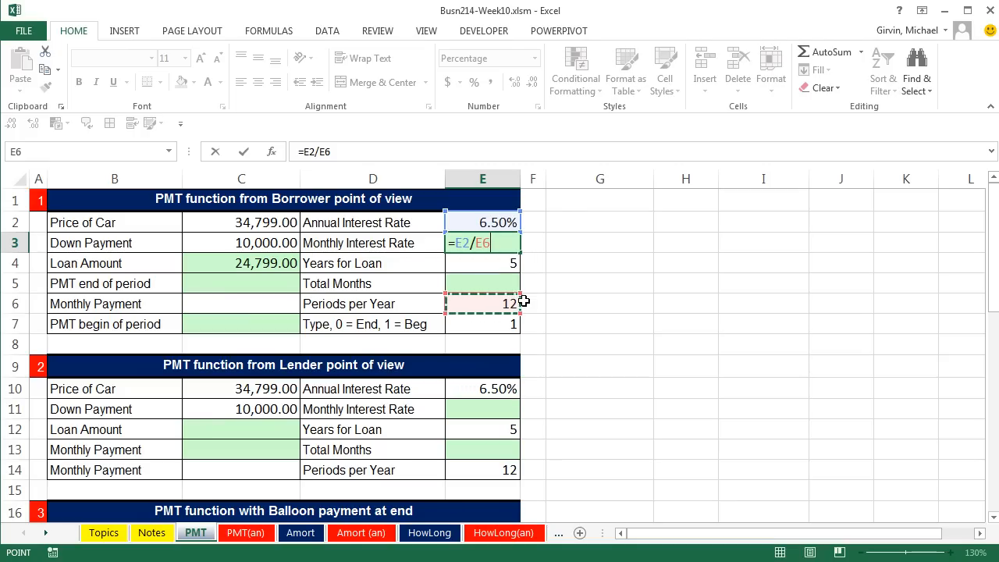
key(Return)
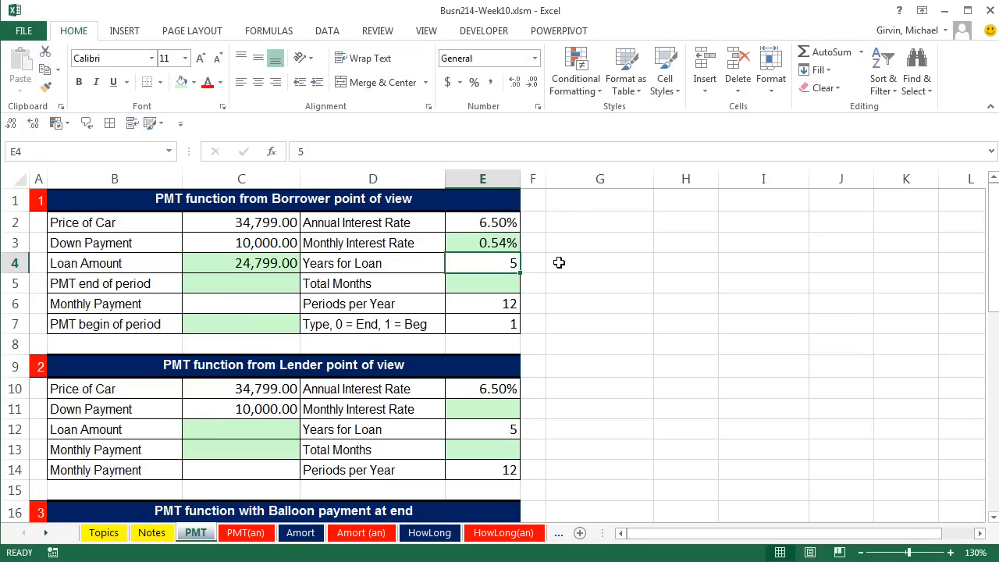
Step: Calculate the borrower loan's total months in E5 with the formula =E4*E6
click(508, 283)
text(=)
key(Up)
text(*)
key(Down)
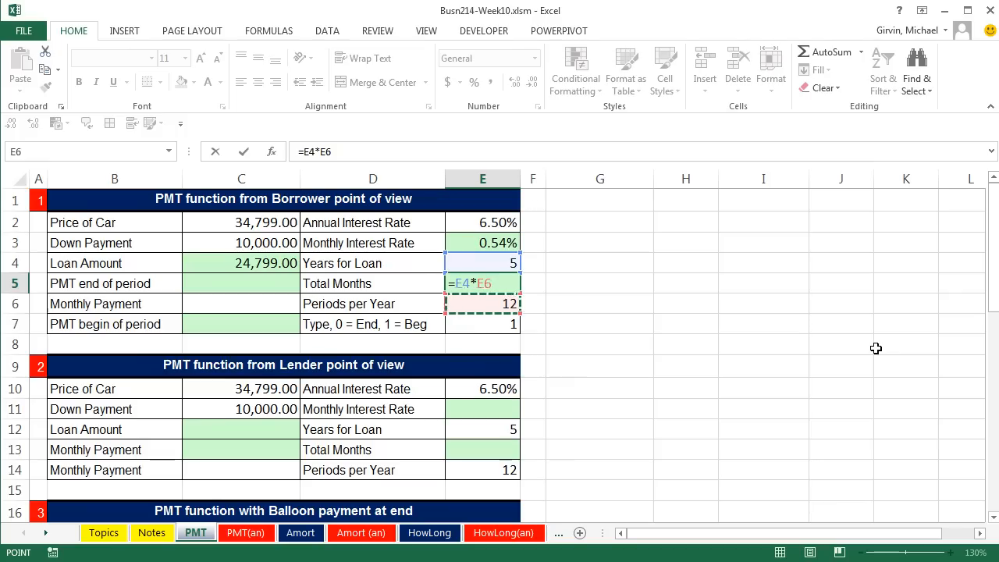
key(Return)
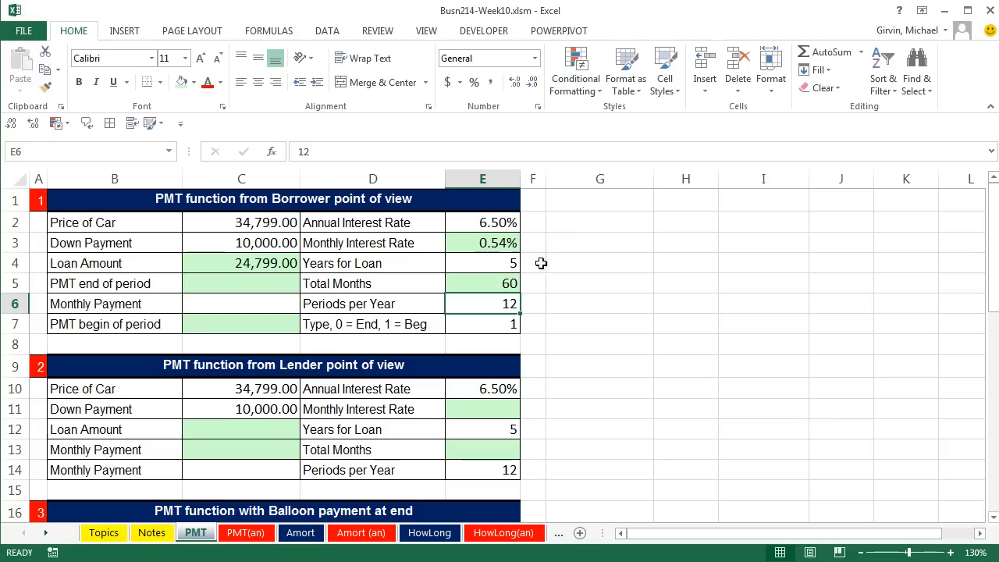
Step: Start a PMT formula in C5 for the end-of-period payment, using E3 as rate, E5 as nper and C4 as pv
click(239, 283)
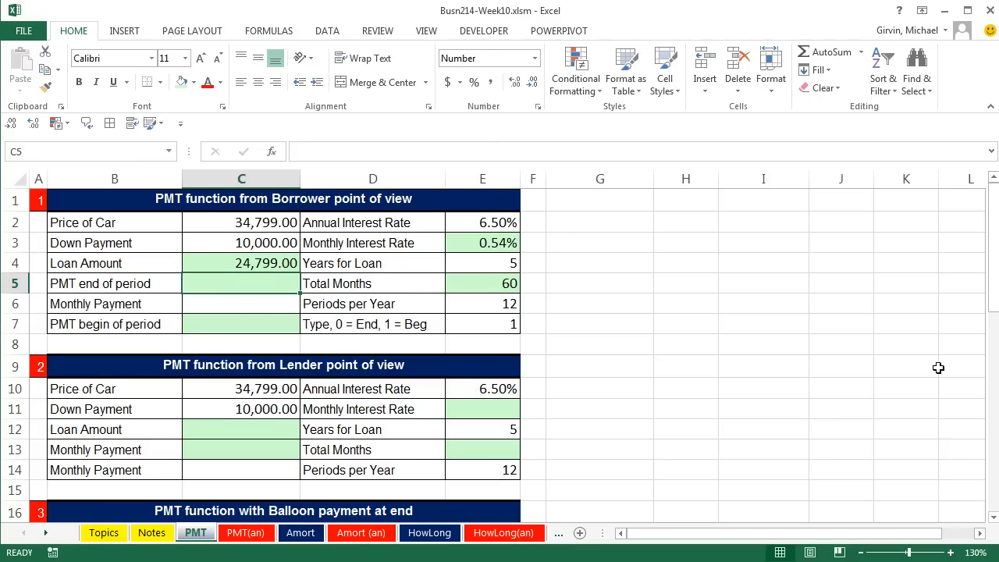
text(=pm)
key(Tab)
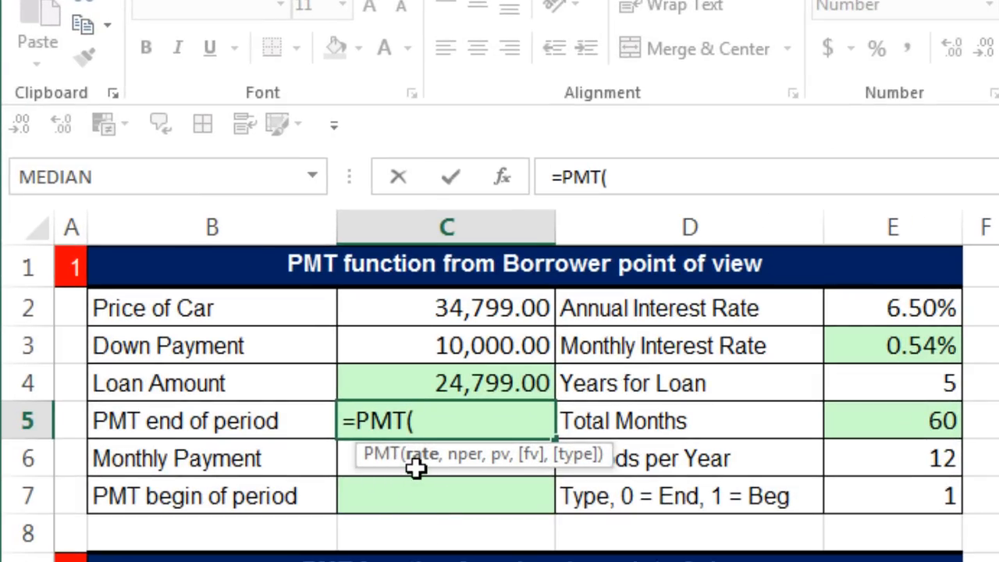
click(917, 352)
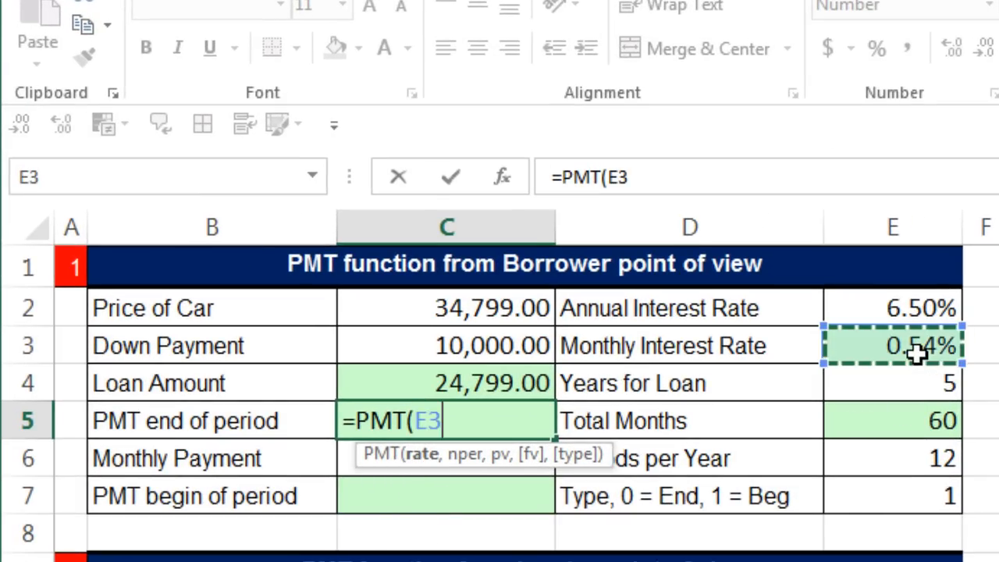
text(,)
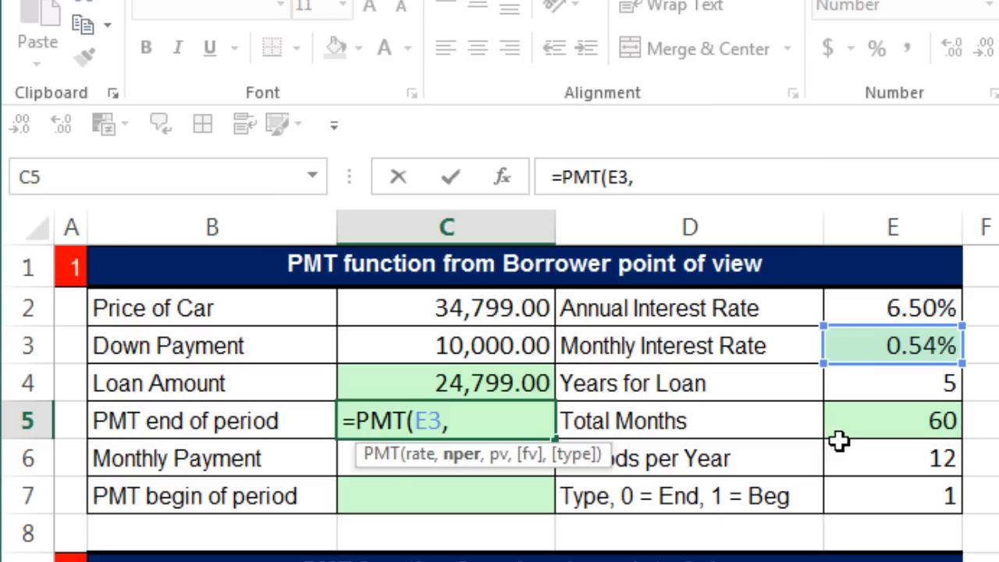
click(872, 424)
text(,)
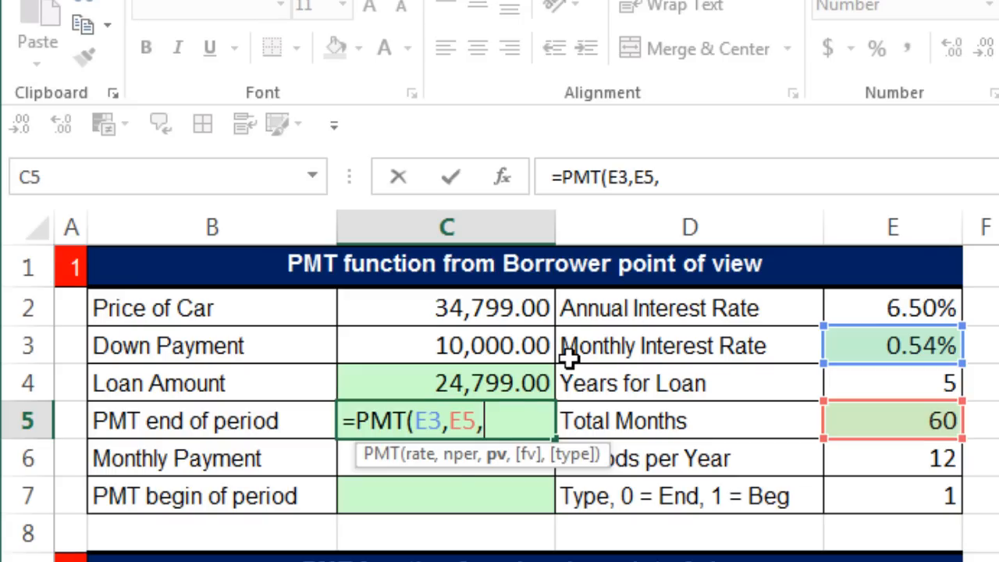
click(478, 384)
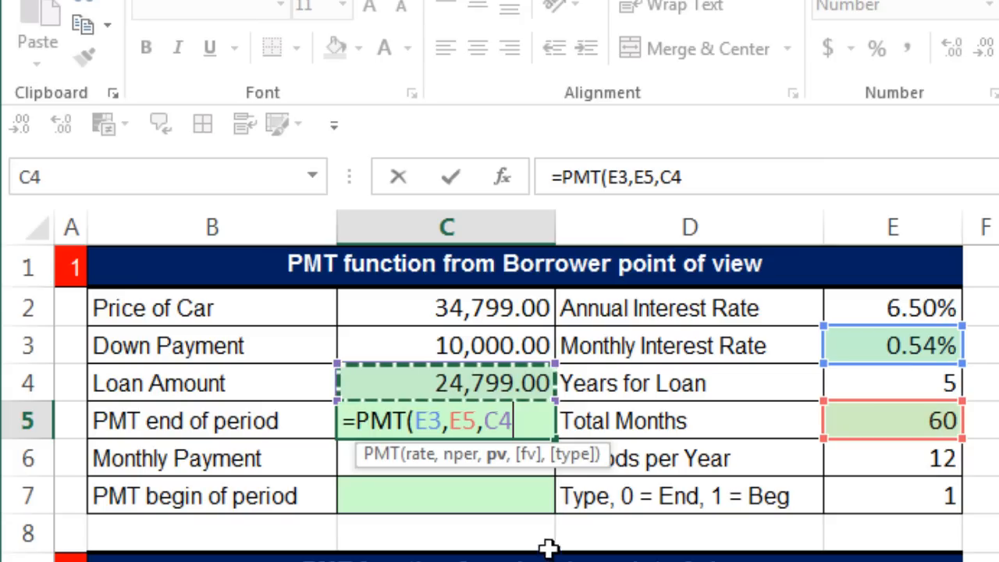
text(,)
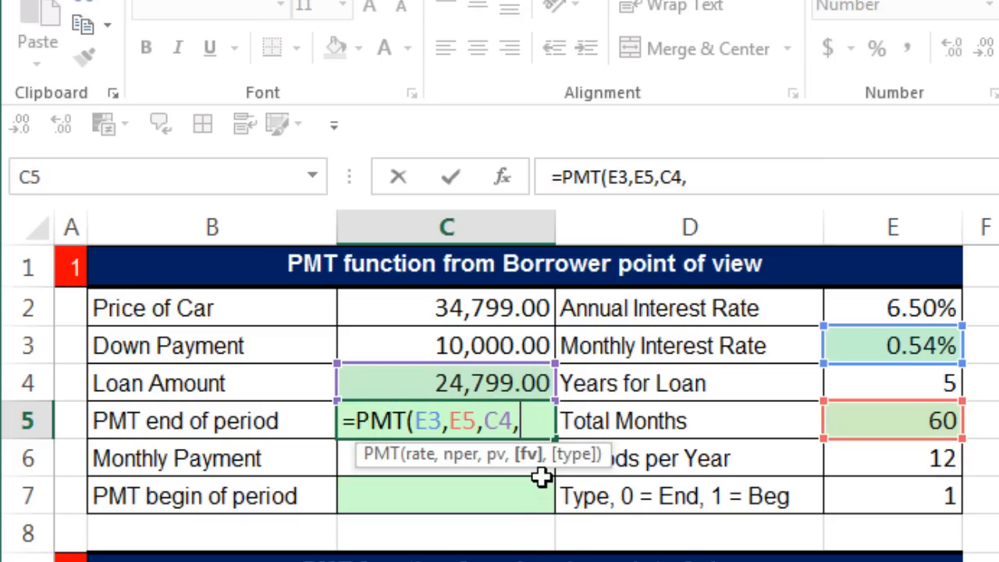
text(,)
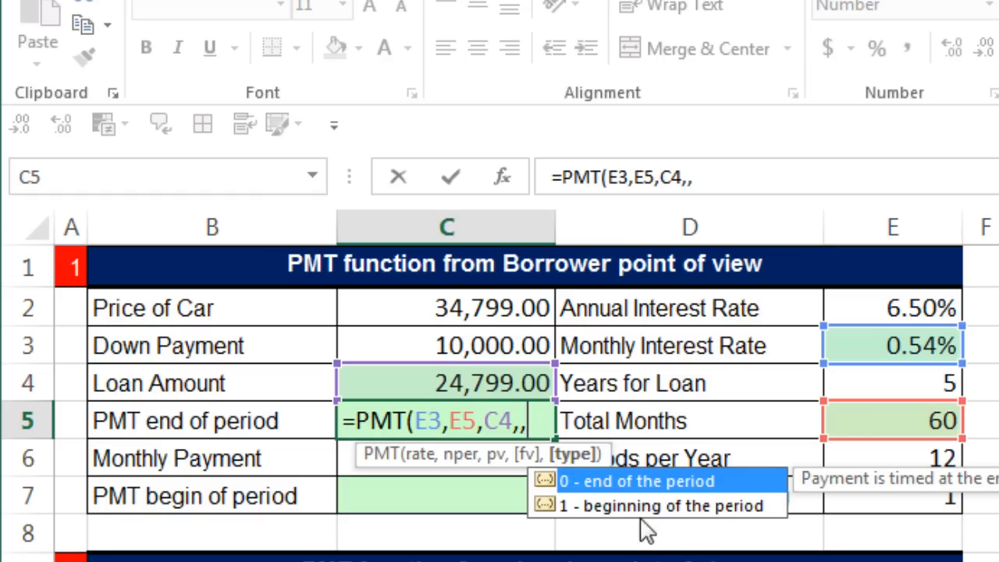
key(BackSpace)
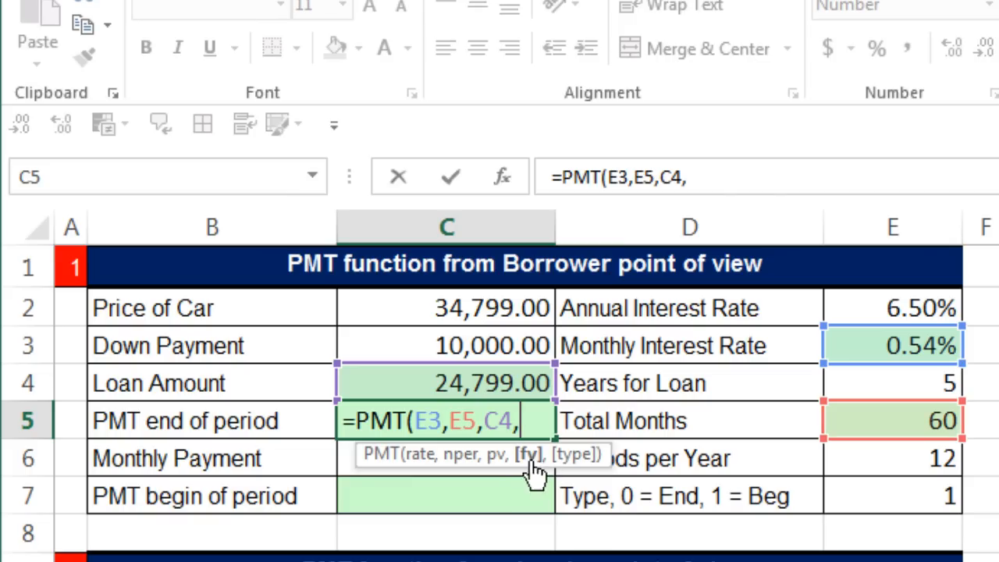
key(BackSpace)
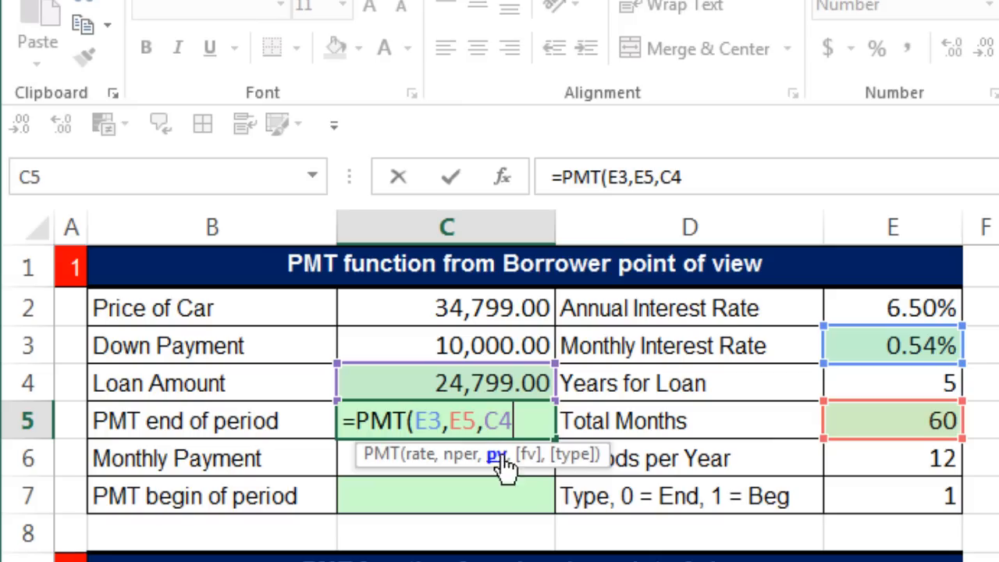
Step: Complete C5 as =PMT(E3,E5,C4), and inspect the algebraic monthly payment formula in C6
text())
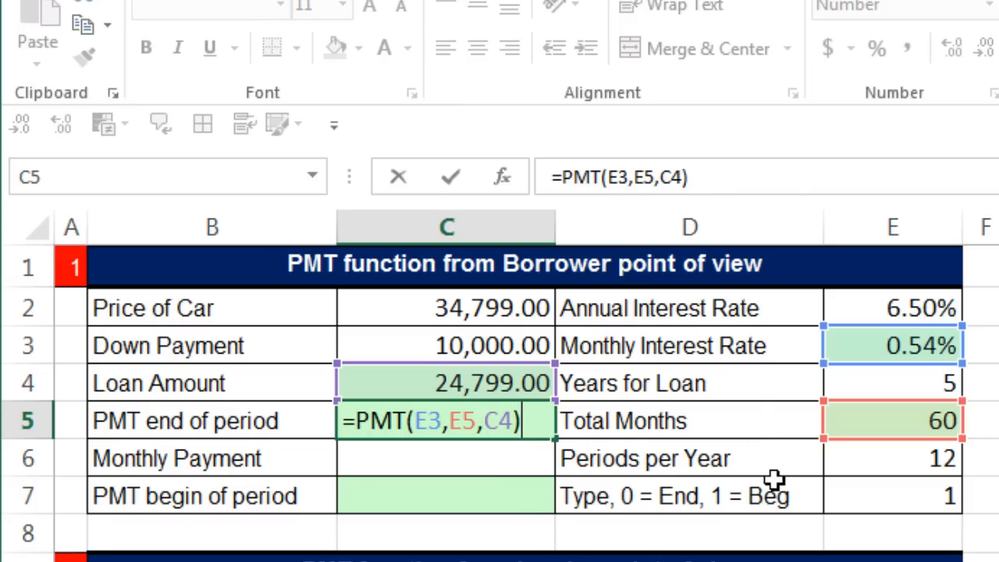
key(Return)
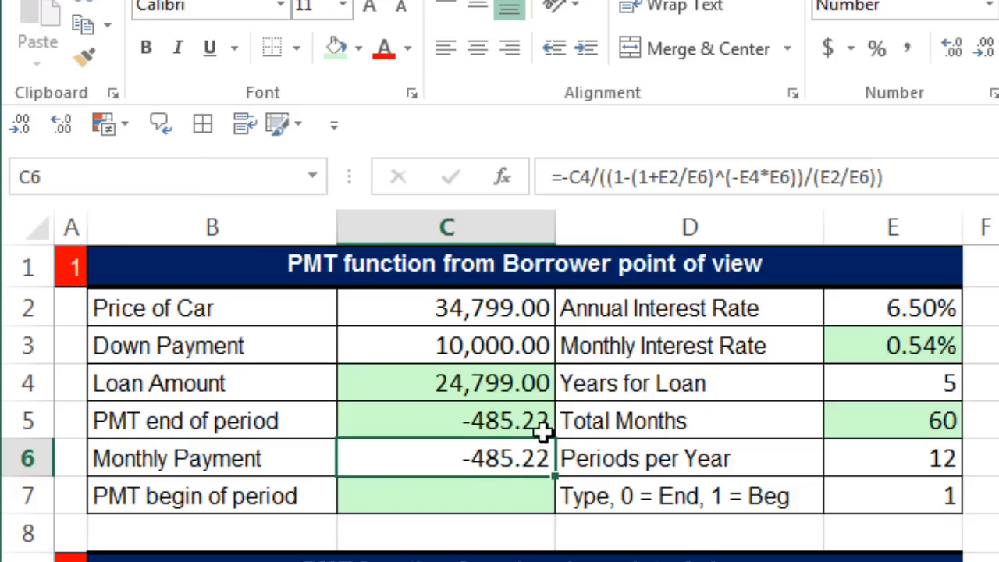
double_click(478, 461)
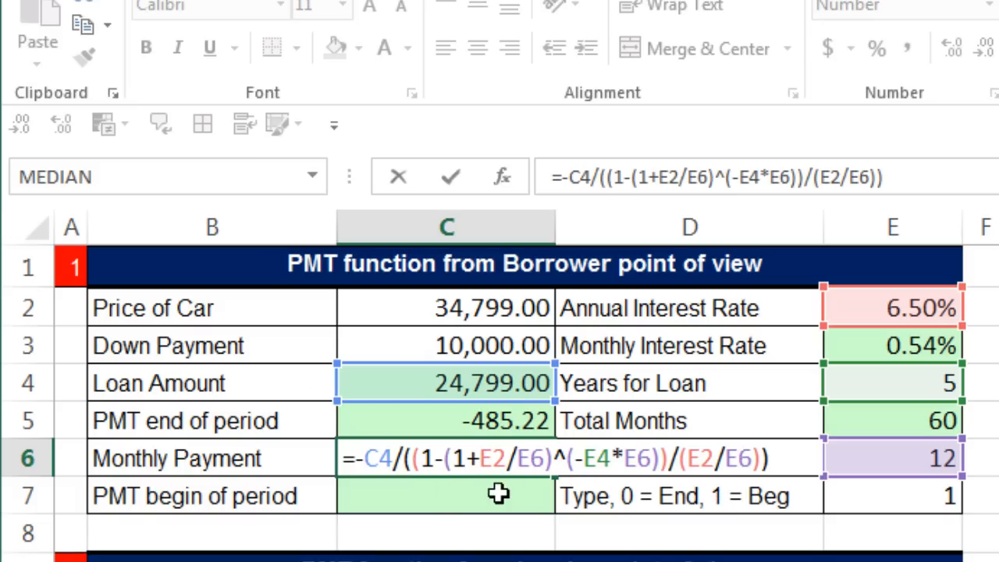
key(Return)
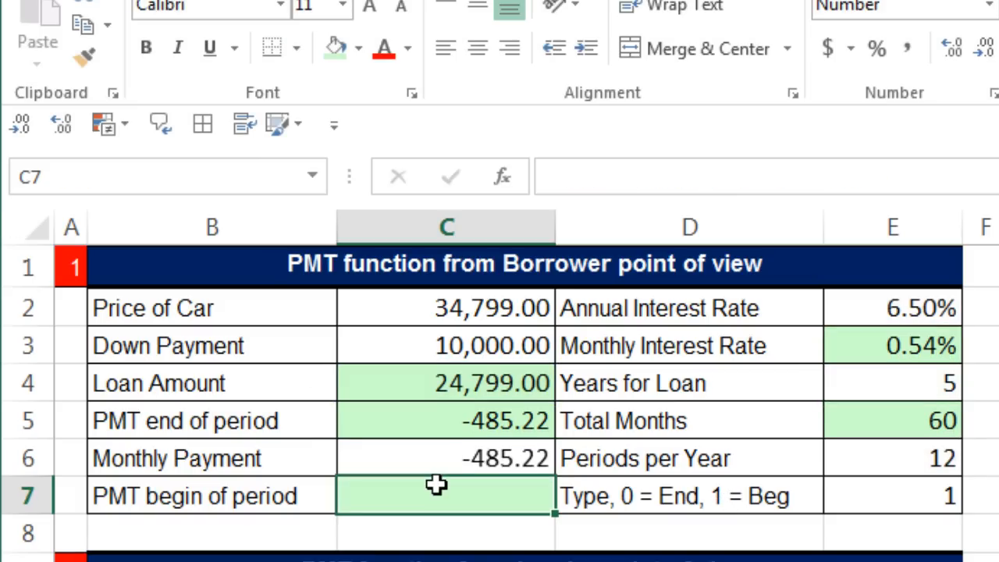
Step: Review the end-of-period PMT formula in C5, and start a PMT formula in C7 with E3 as the rate
double_click(431, 407)
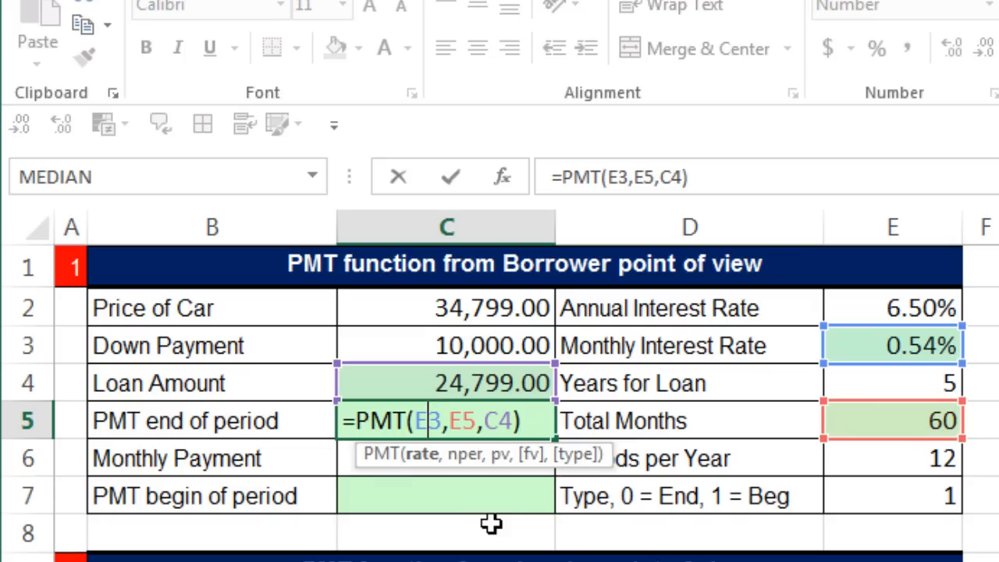
key(Escape)
click(450, 499)
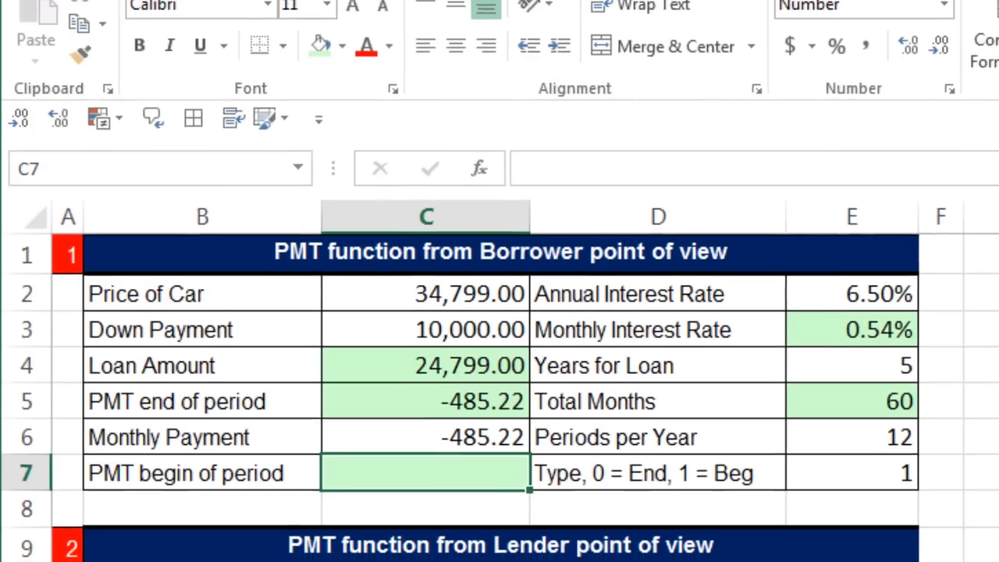
text(=pm)
key(Tab)
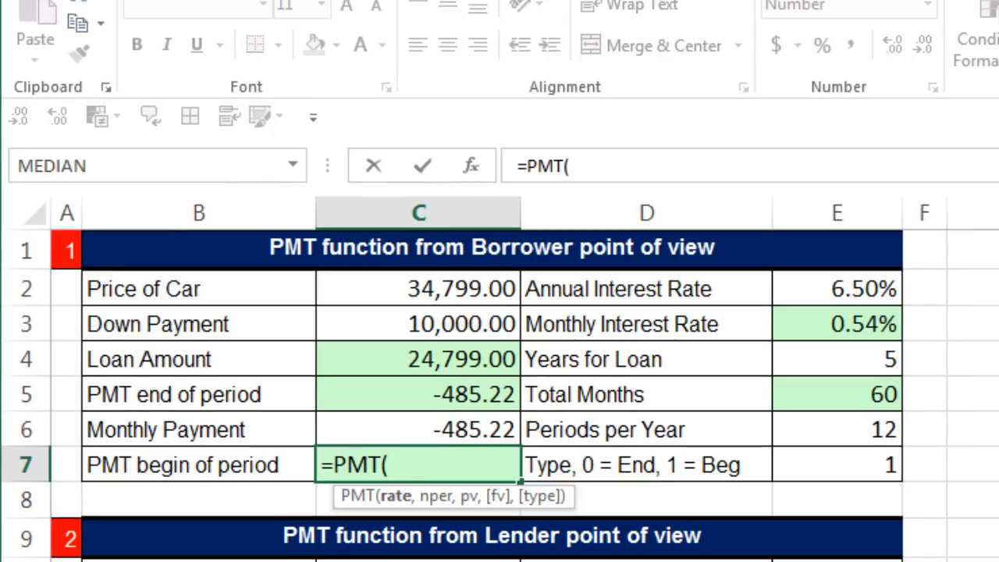
click(856, 324)
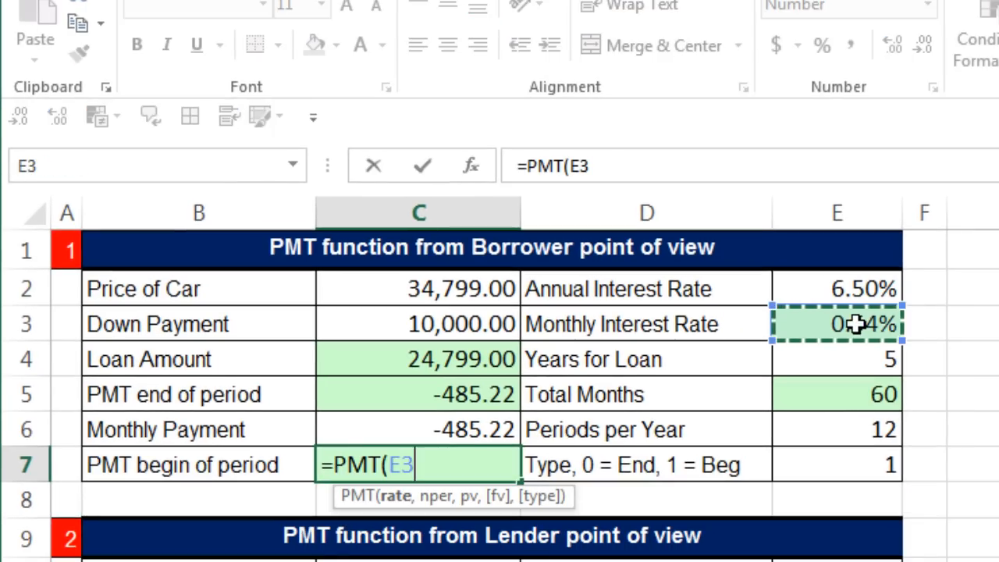
click(847, 301)
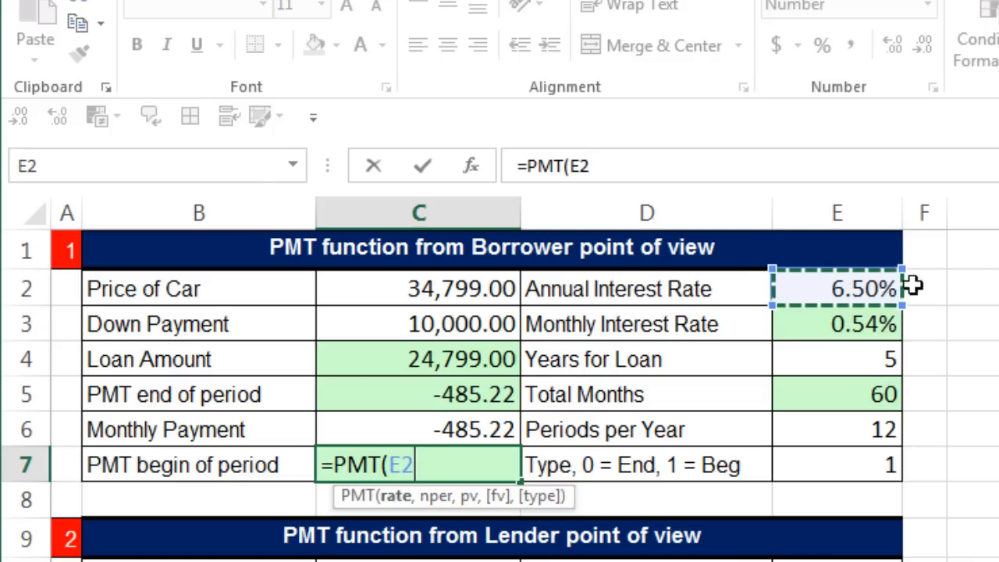
click(837, 324)
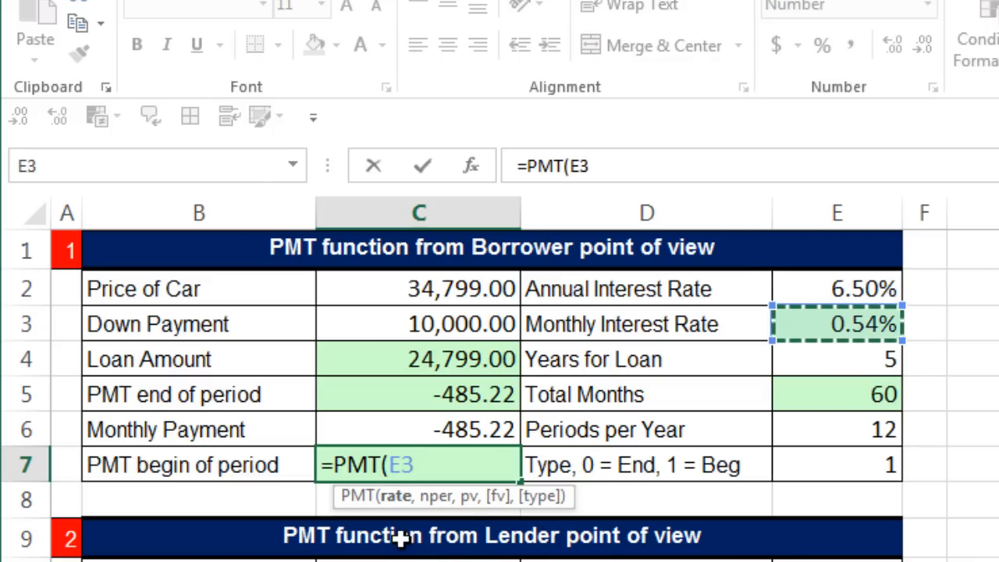
Step: Complete the beginning-of-period payment in C7 as =PMT(E3,E5,C4,,1), leaving fv empty and choosing type 1 - beginning of the period
text(,)
click(830, 393)
text(,)
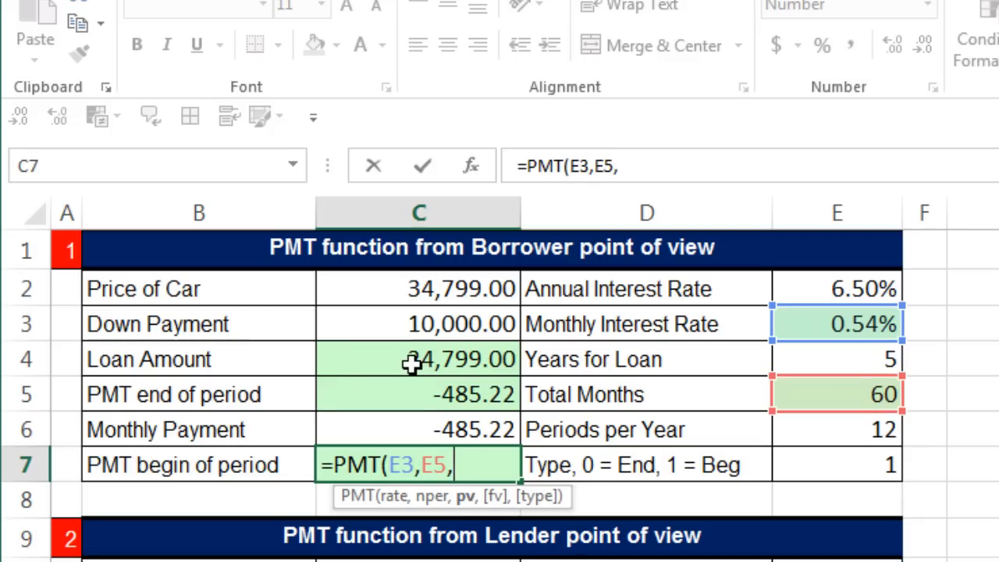
click(420, 366)
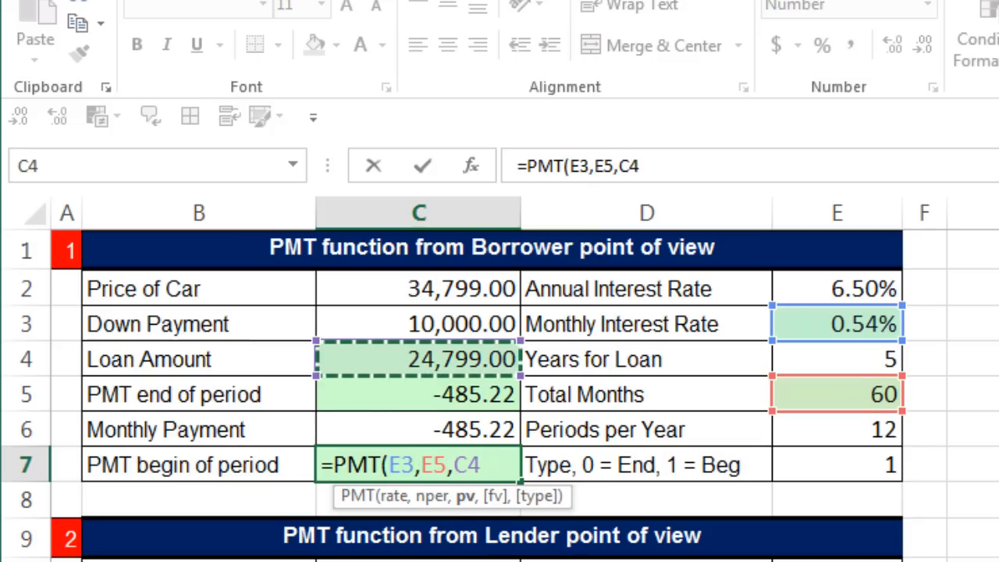
text(,)
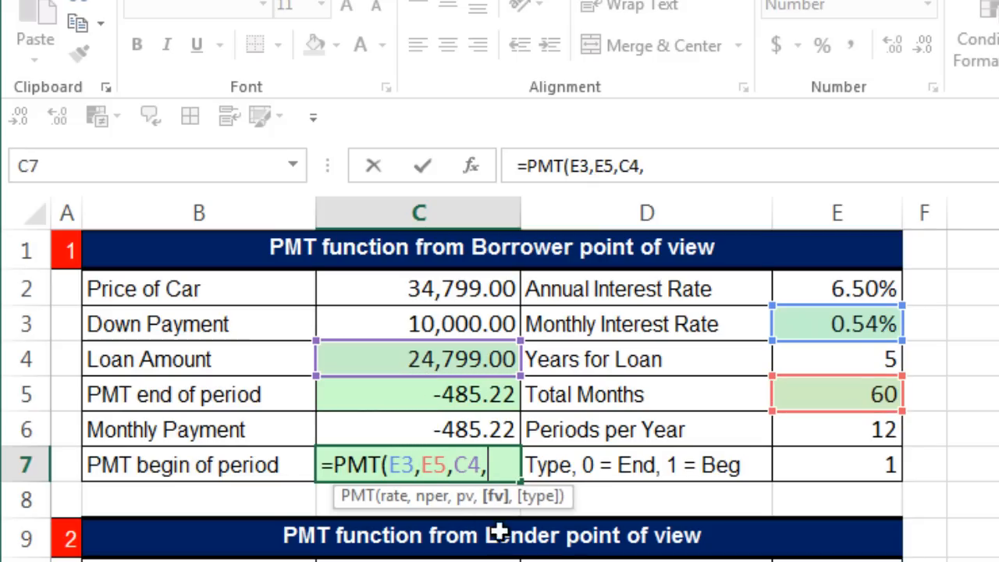
text(,)
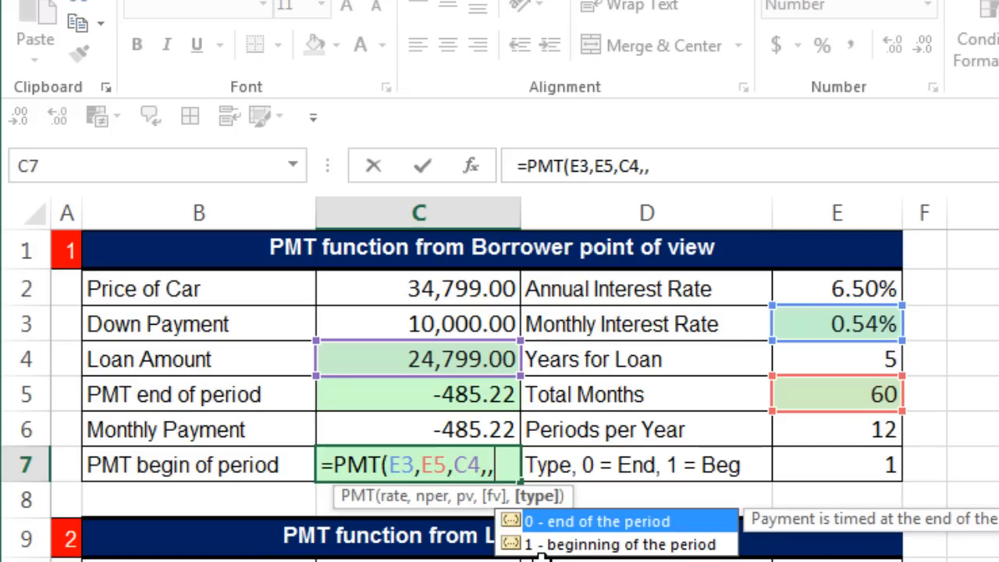
double_click(562, 546)
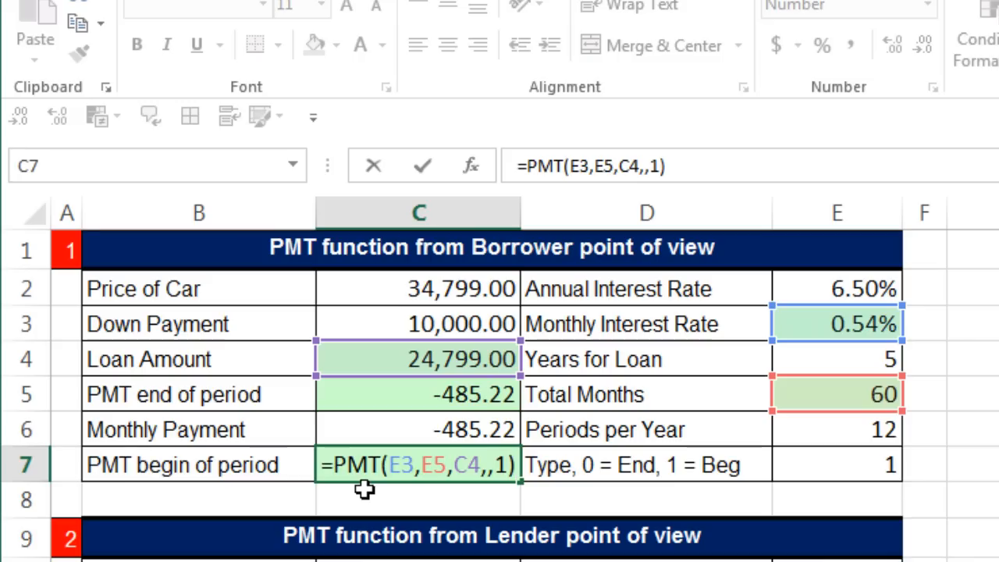
key(Return)
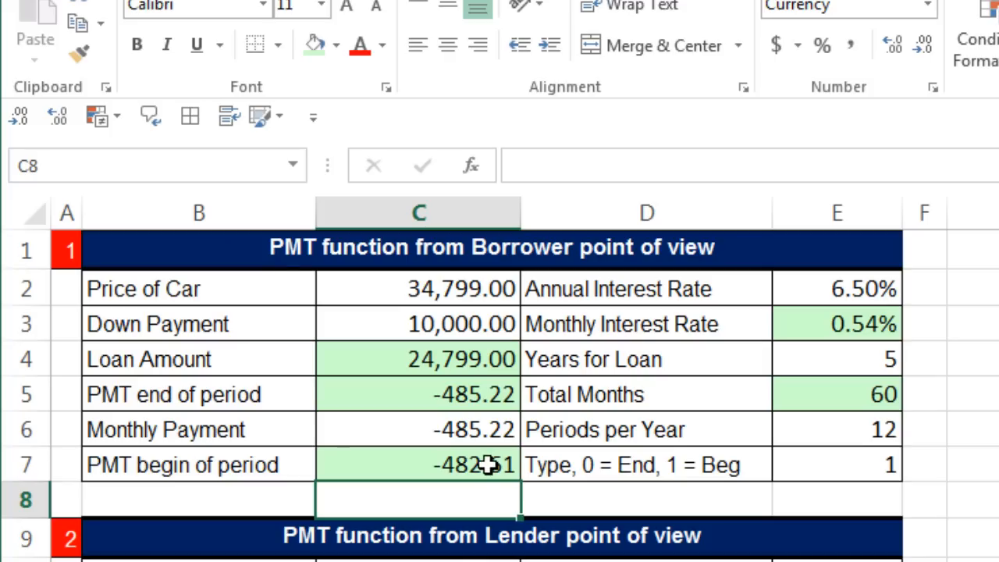
click(487, 464)
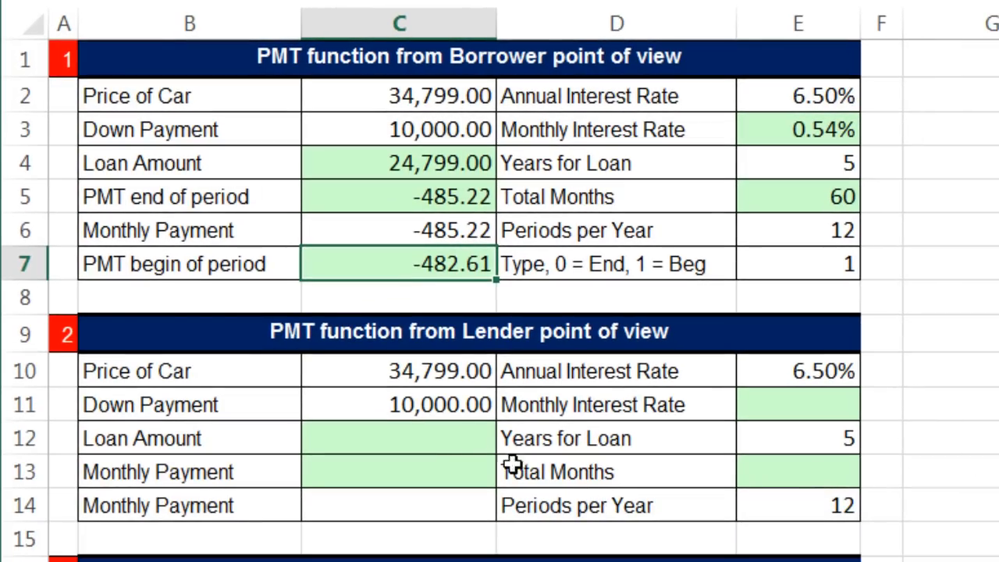
Step: Calculate the lender example's loan amount in C12 with the formula =C10-C11
click(456, 443)
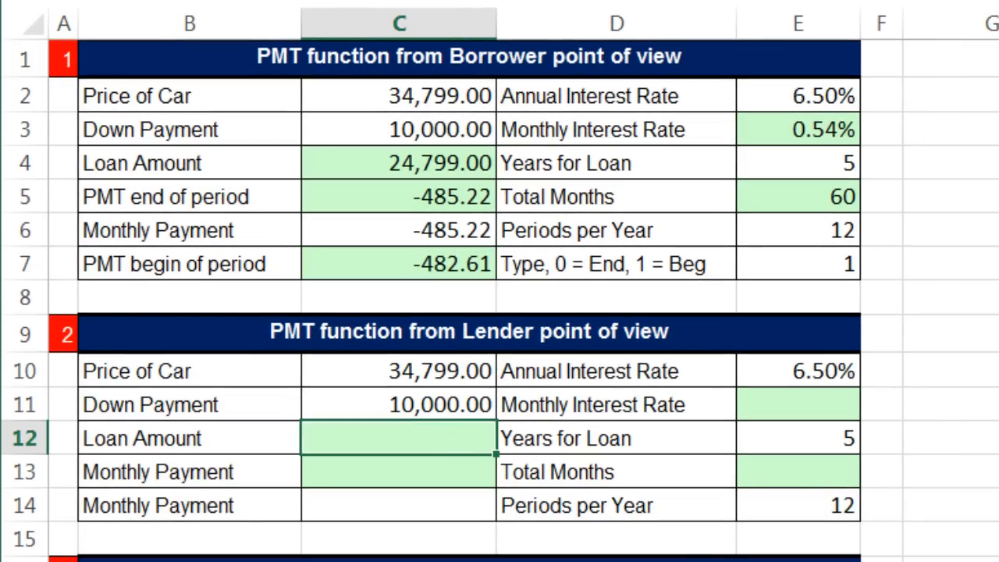
text(=)
key(Up)
key(Up)
text(-)
key(Up)
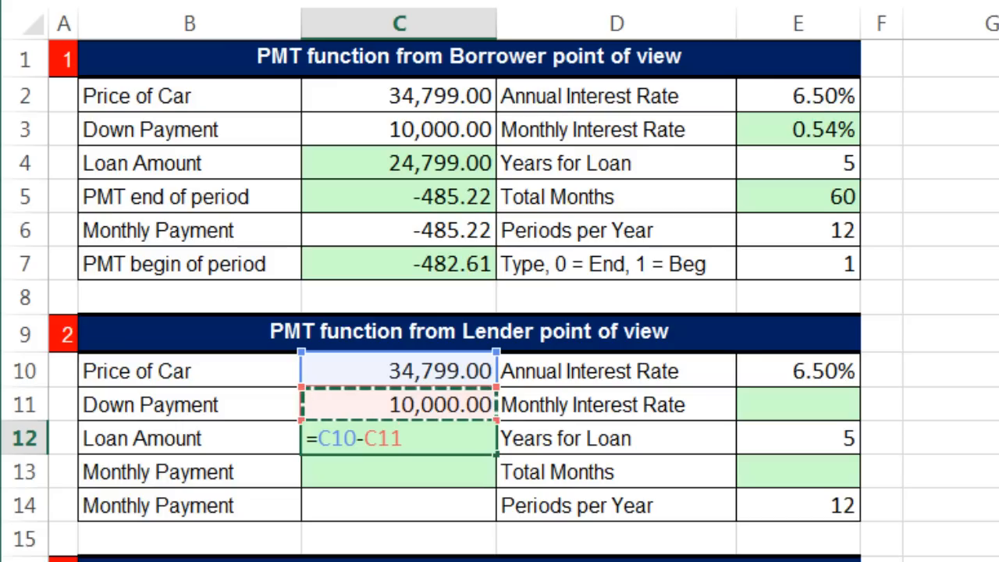
key(Return)
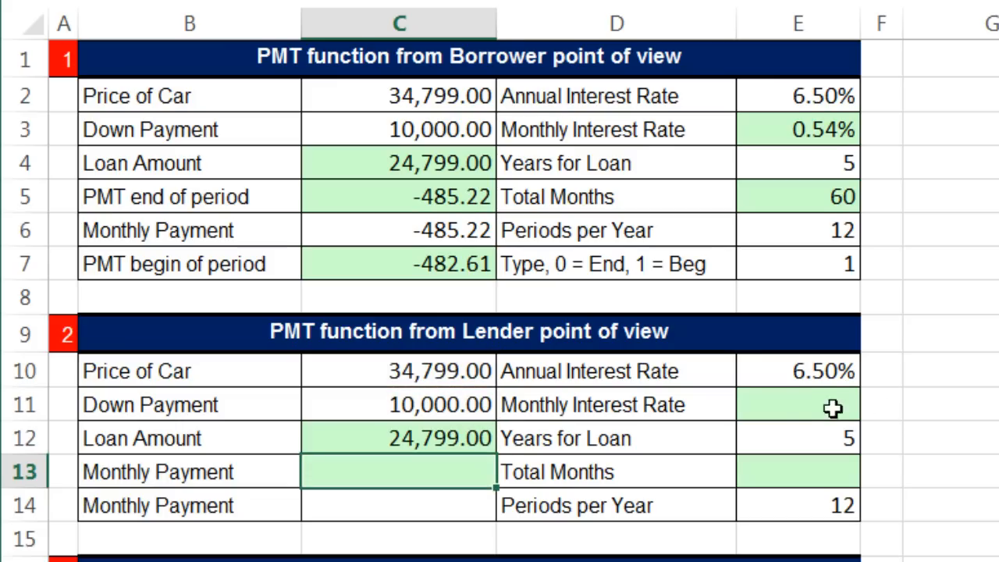
Step: Calculate the lender example's monthly interest rate in E11 with the formula =E10/E14
click(803, 403)
text(=)
key(Up)
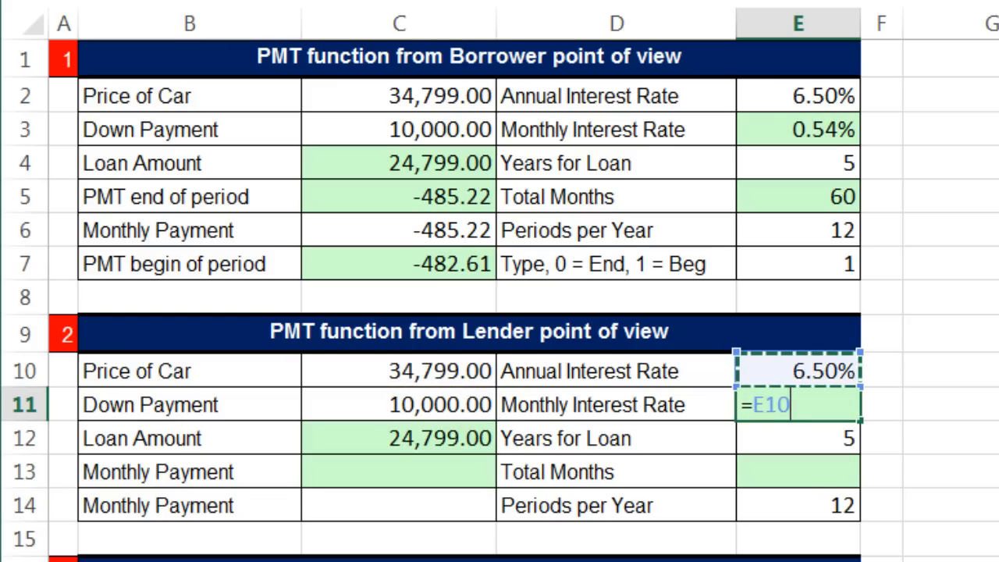
text(/)
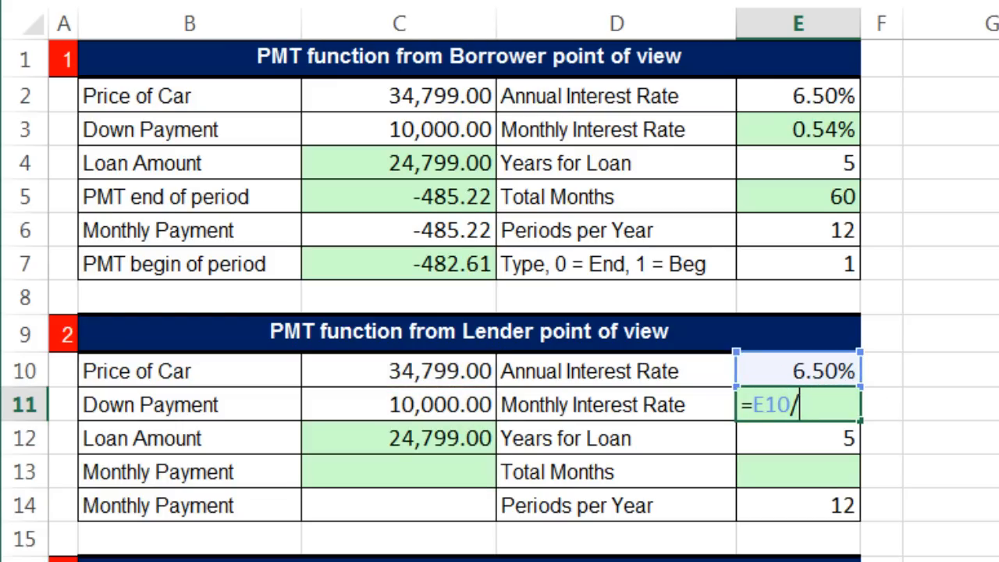
click(748, 507)
key(Return)
Step: Calculate the lender loan's total months in E13 with the formula =E12*E14
click(798, 468)
text(=)
key(Up)
text(*)
key(Down)
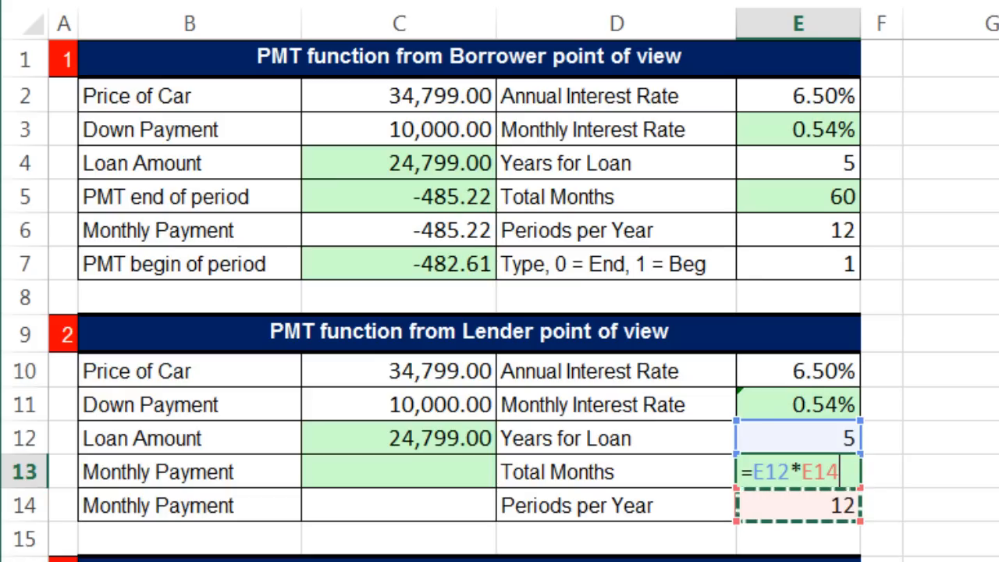
key(Return)
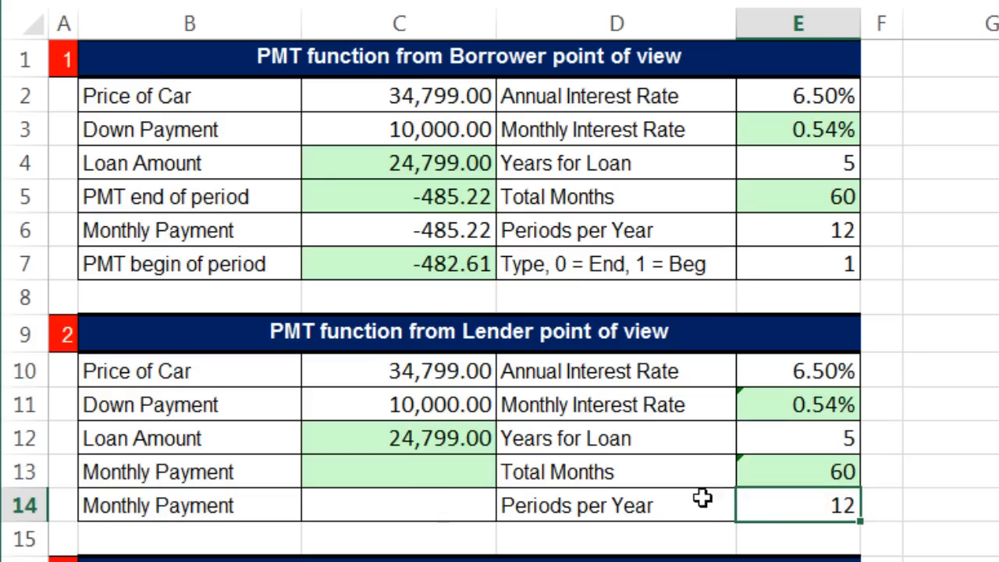
Step: Calculate the lender's monthly payment in C13 with =PMT(E11,E13,-C12), entering the loan amount as a negative pv
click(390, 472)
text(=pm)
key(Tab)
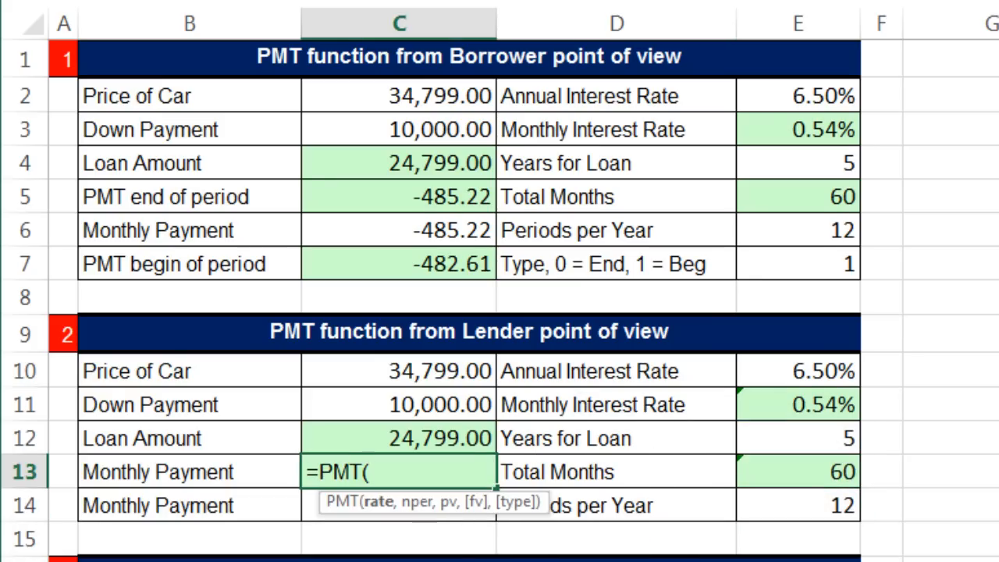
click(837, 398)
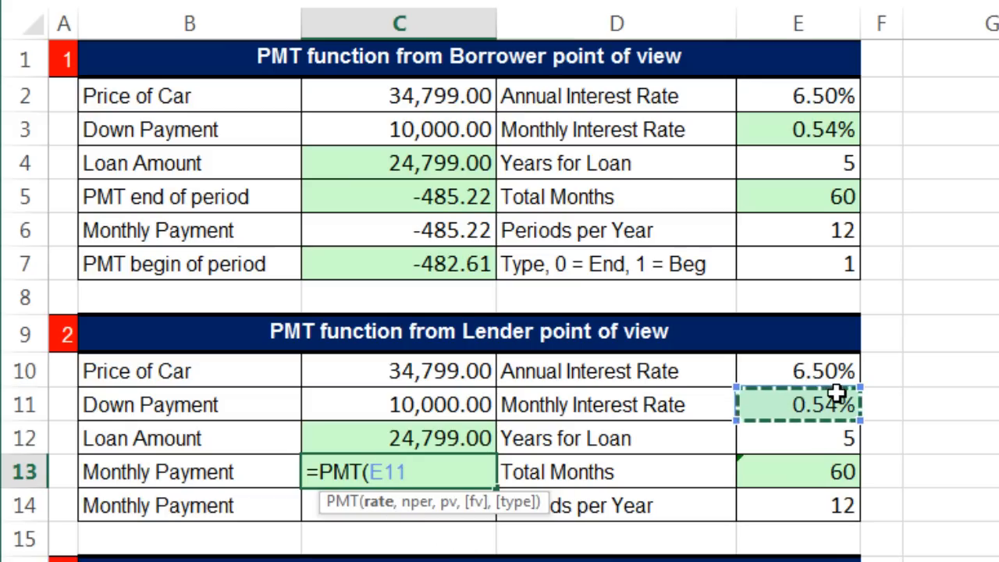
text(,)
click(816, 473)
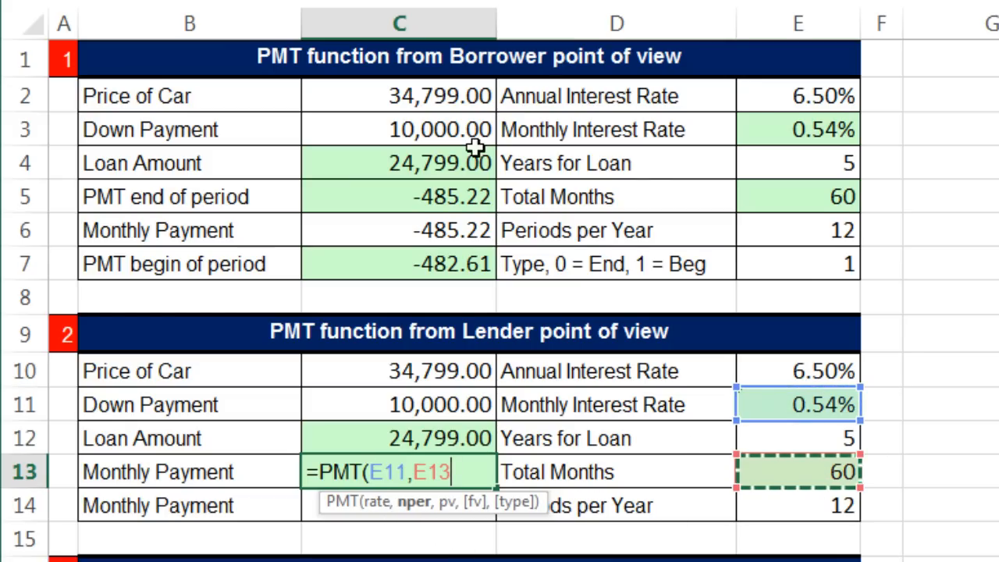
text(,)
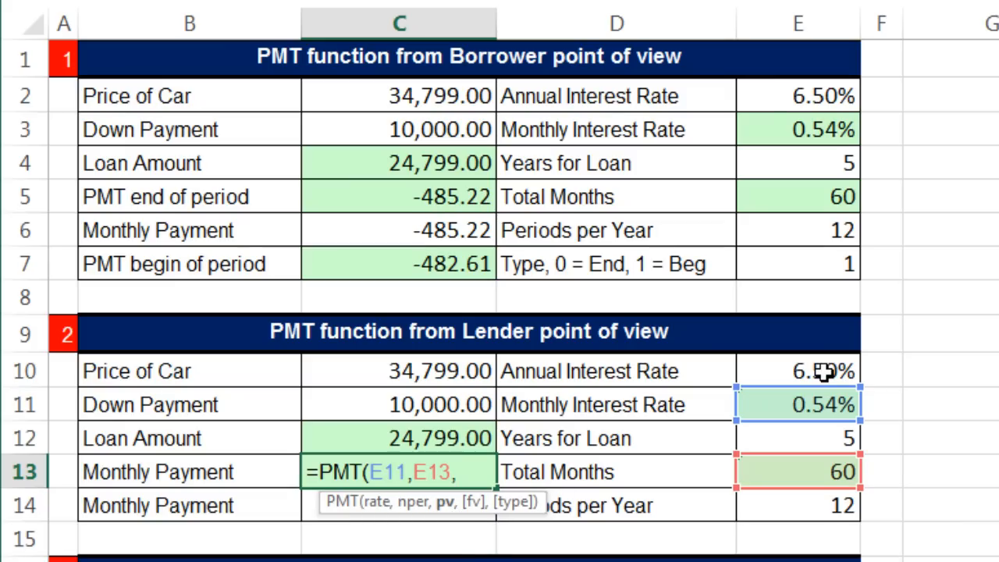
text(-)
click(411, 448)
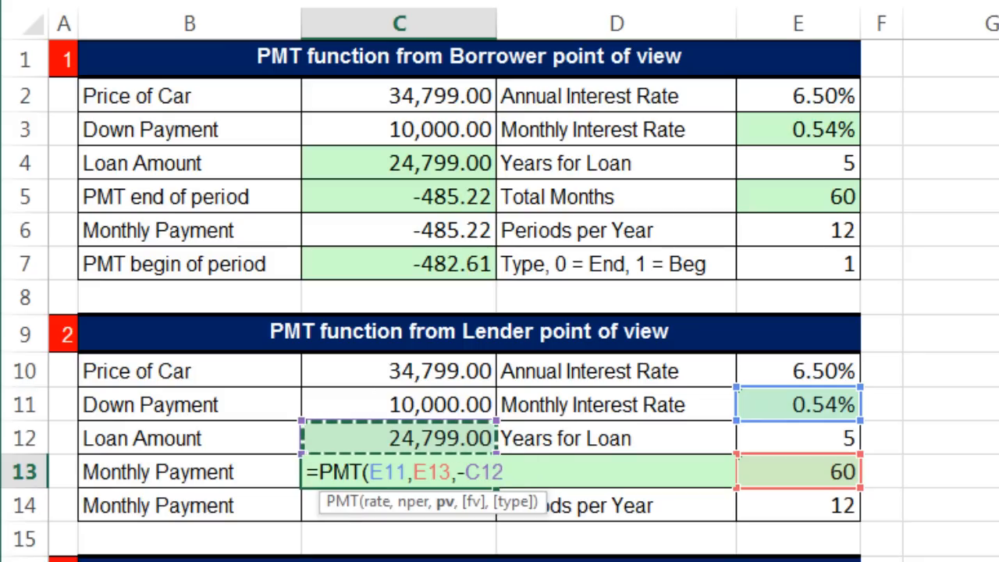
key(ctrl+Return)
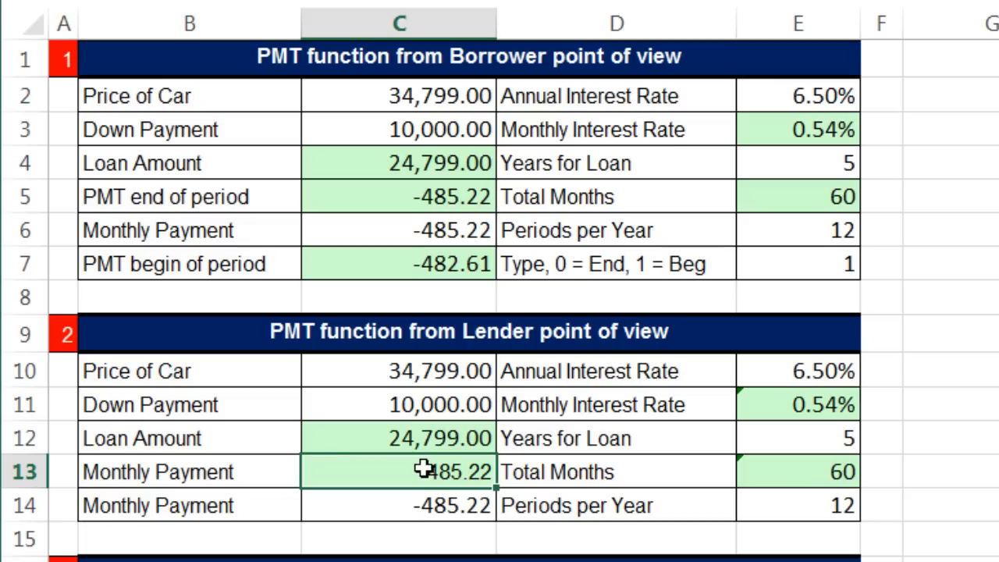
Step: Remove the leading minus sign from the algebraic monthly payment formula in C14
click(432, 493)
double_click(426, 503)
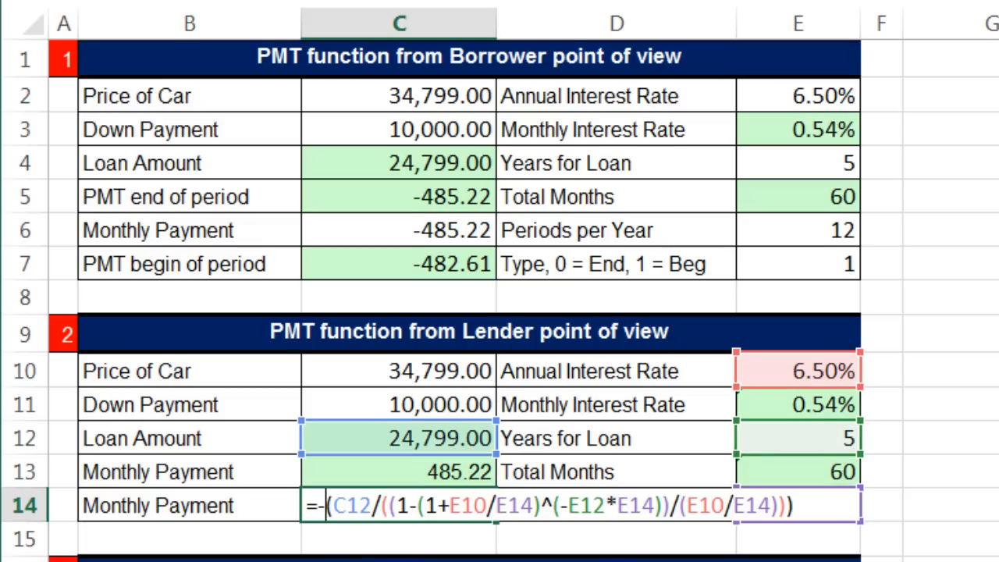
click(316, 505)
key(Delete)
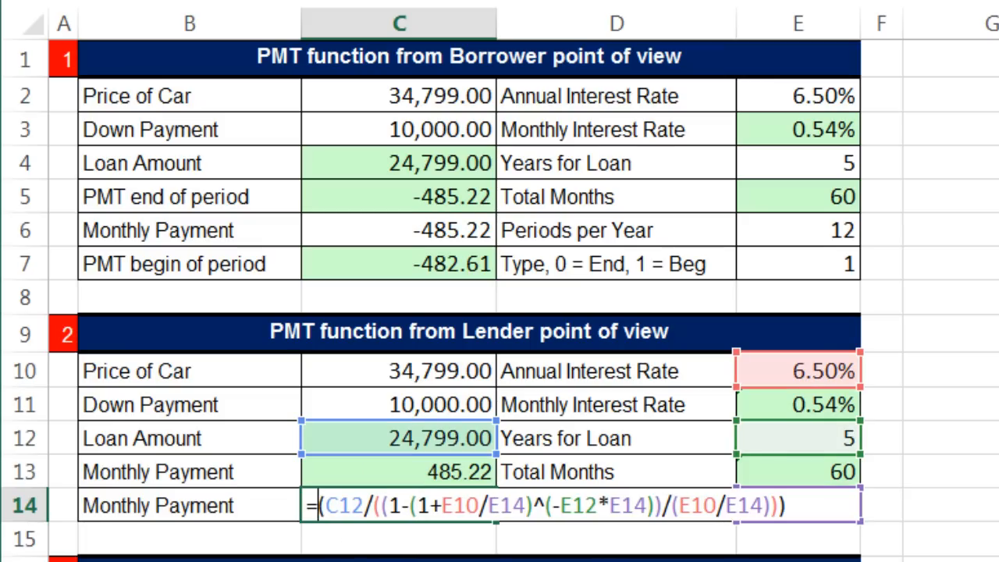
key(Return)
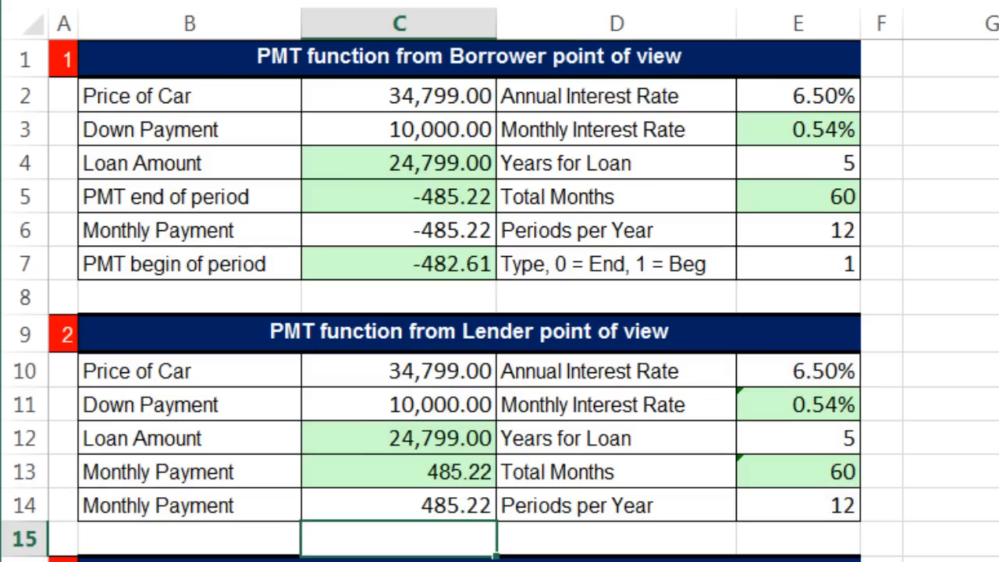
Step: Examine the balloon payment, car price and down payment in the example titled PMT function with Balloon payment at end
click(956, 511)
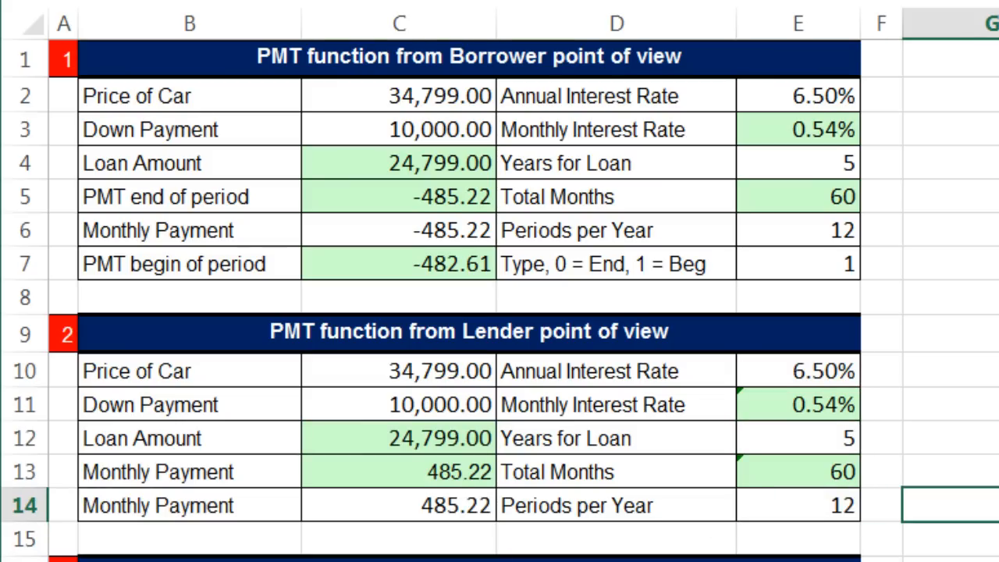
scroll(500, 300, down, 3)
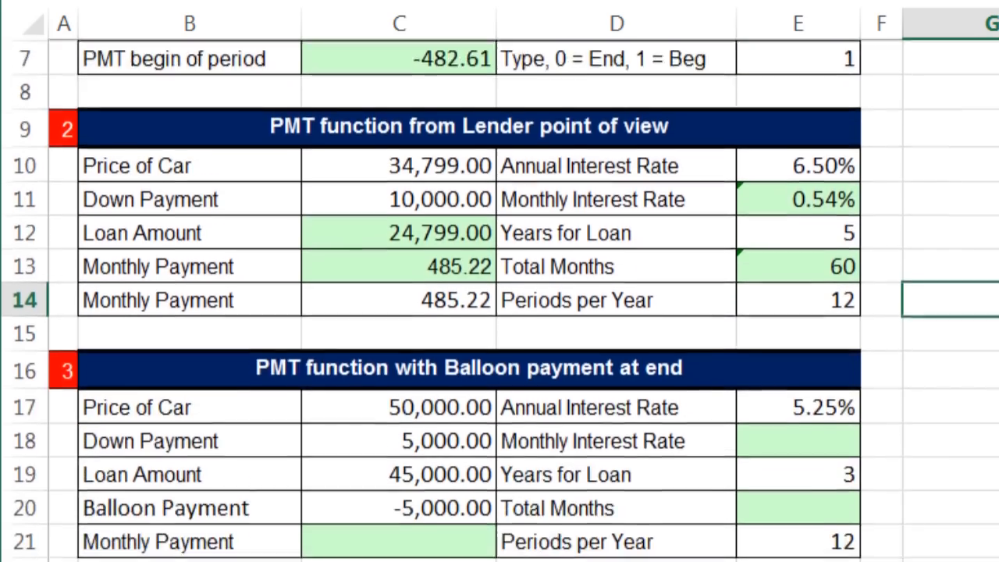
scroll(500, 300, down, 2)
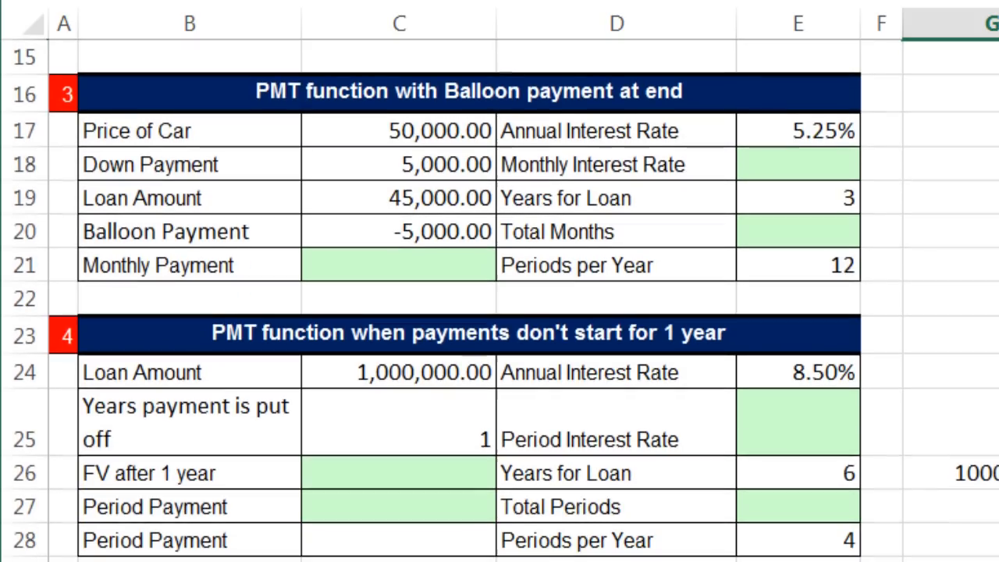
click(463, 236)
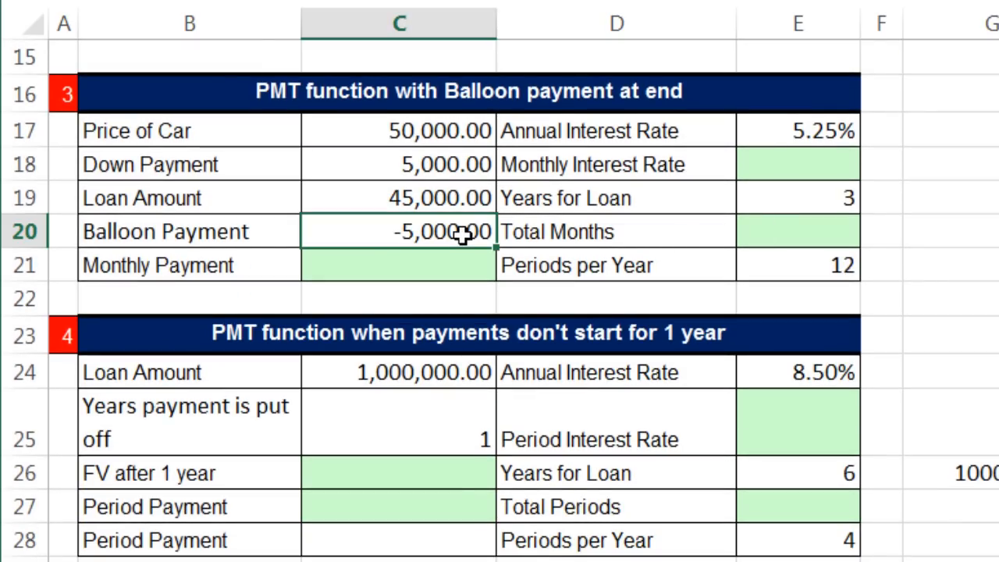
click(373, 122)
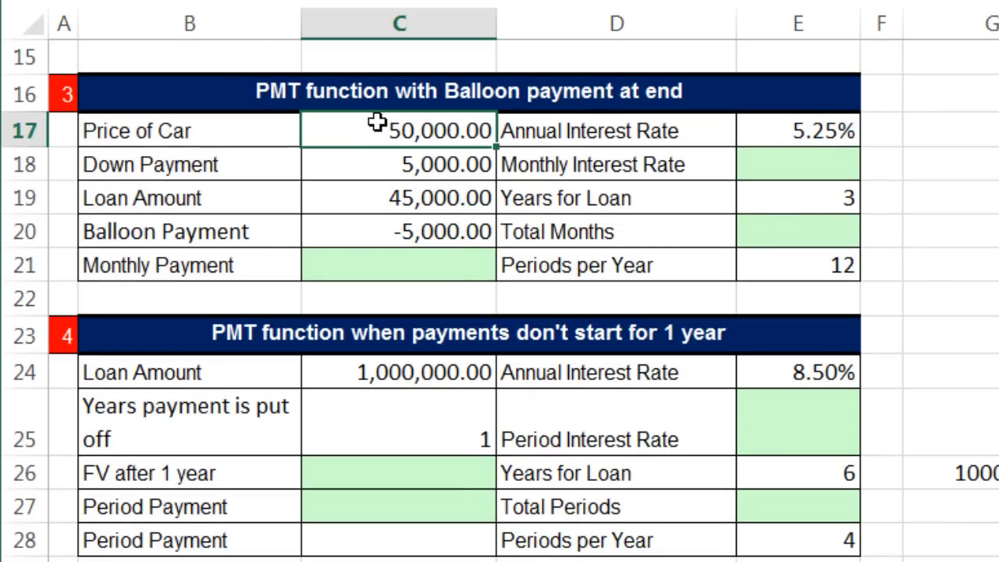
click(360, 166)
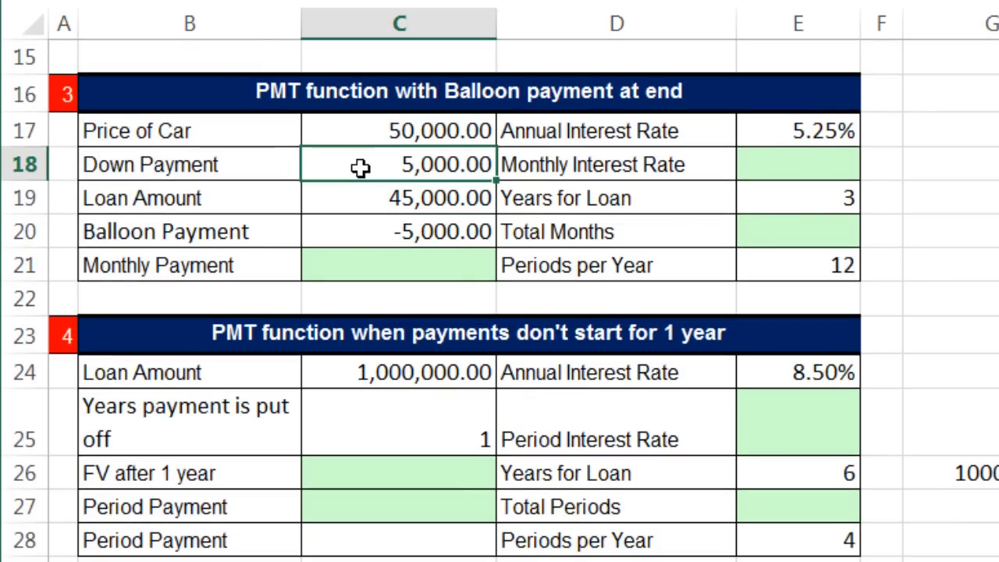
Step: Fill the balloon example's loan amount cell C19 with light green, and check its formula and the balloon payment in C20
click(373, 196)
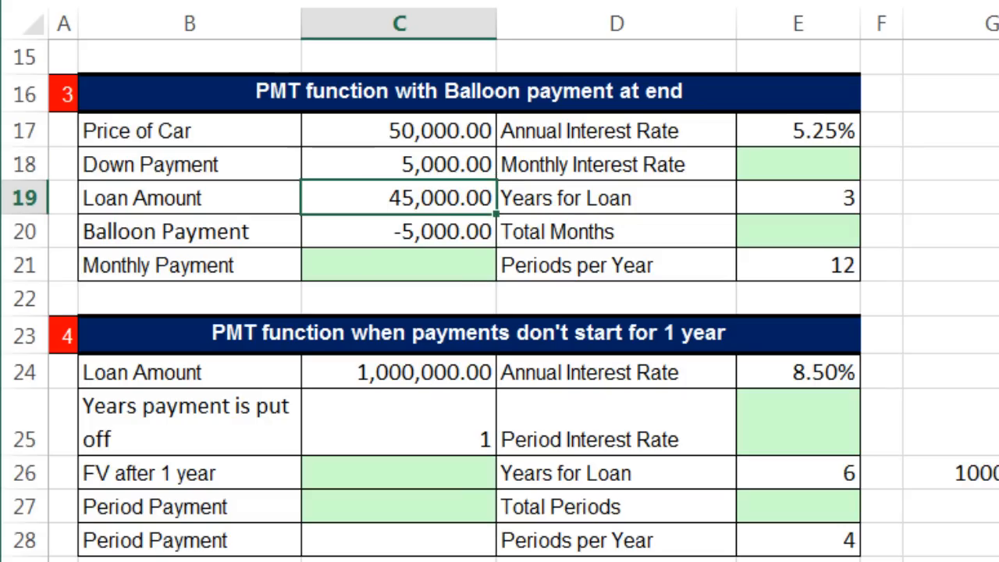
click(444, 1)
double_click(433, 200)
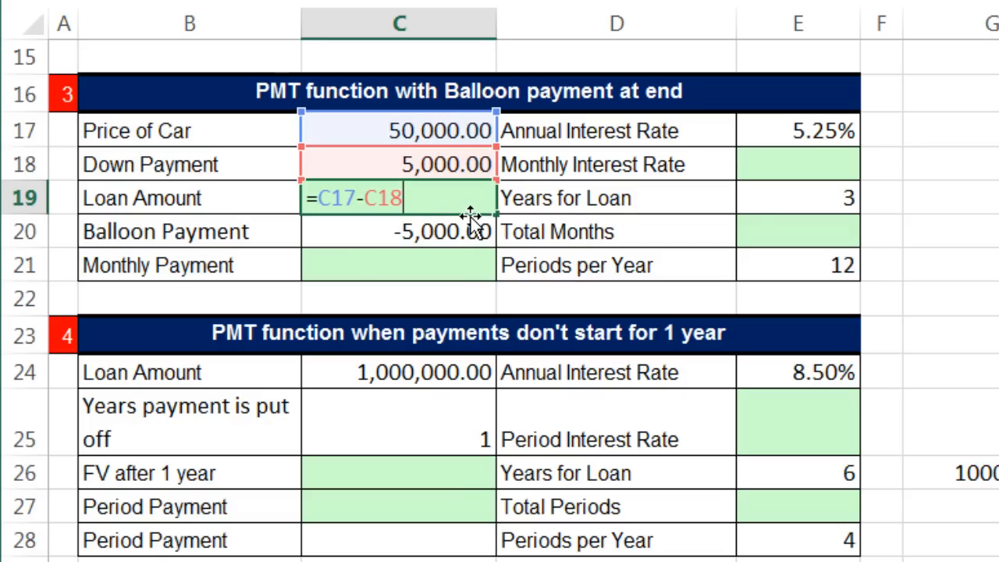
key(Escape)
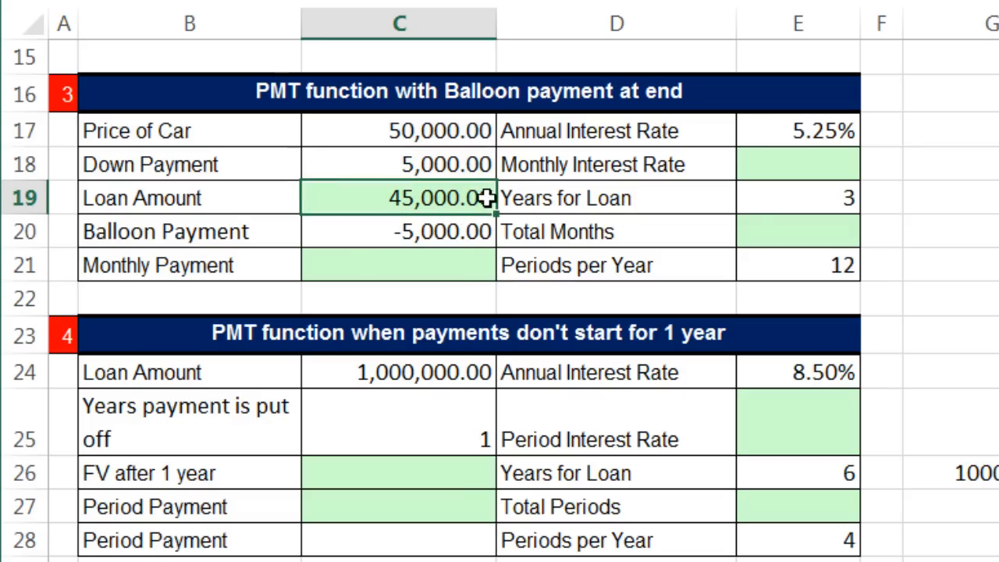
double_click(442, 232)
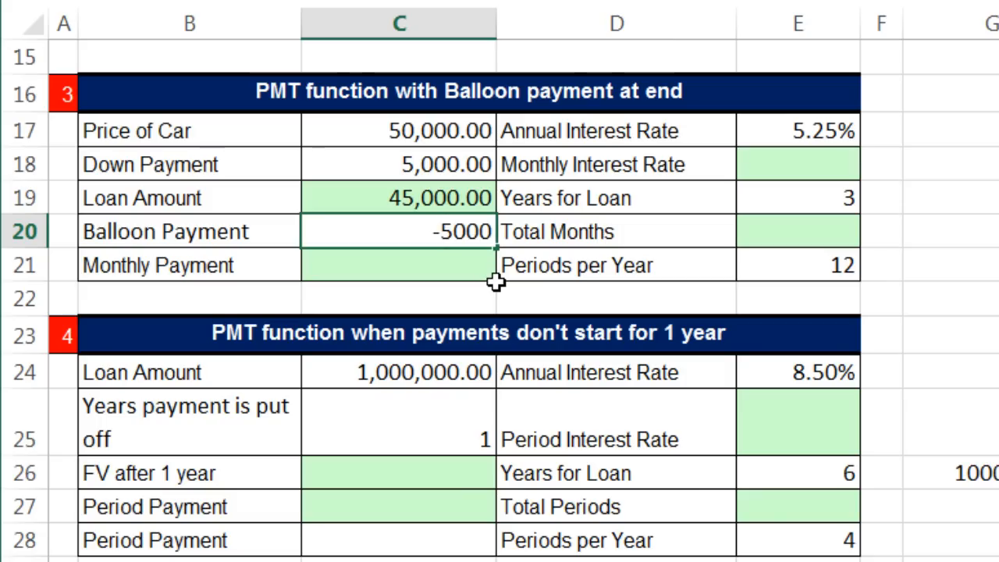
Step: Calculate the balloon loan's monthly interest rate in E18 with the formula =E17/E21
click(840, 163)
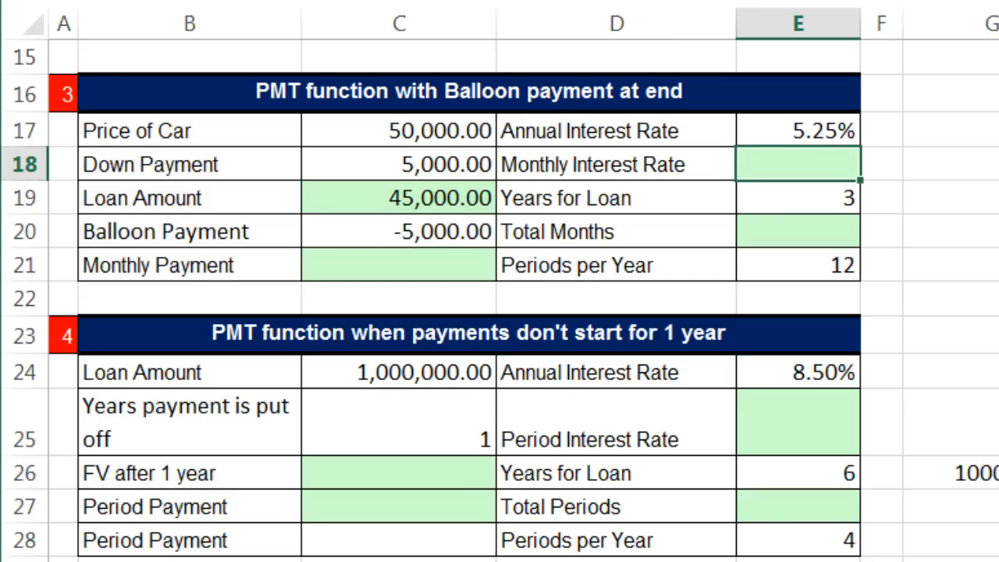
text(=)
key(Up)
text(/)
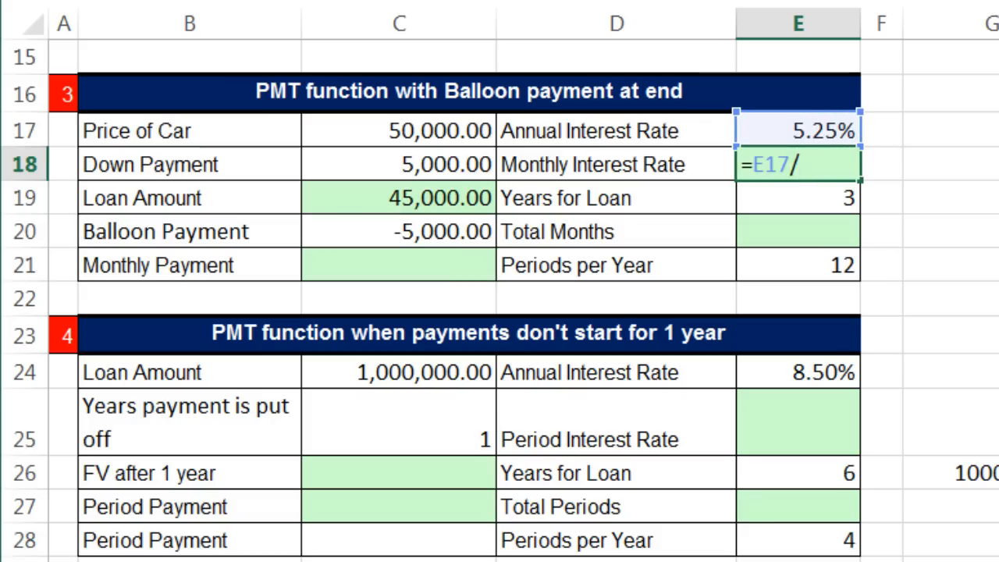
click(778, 272)
key(Return)
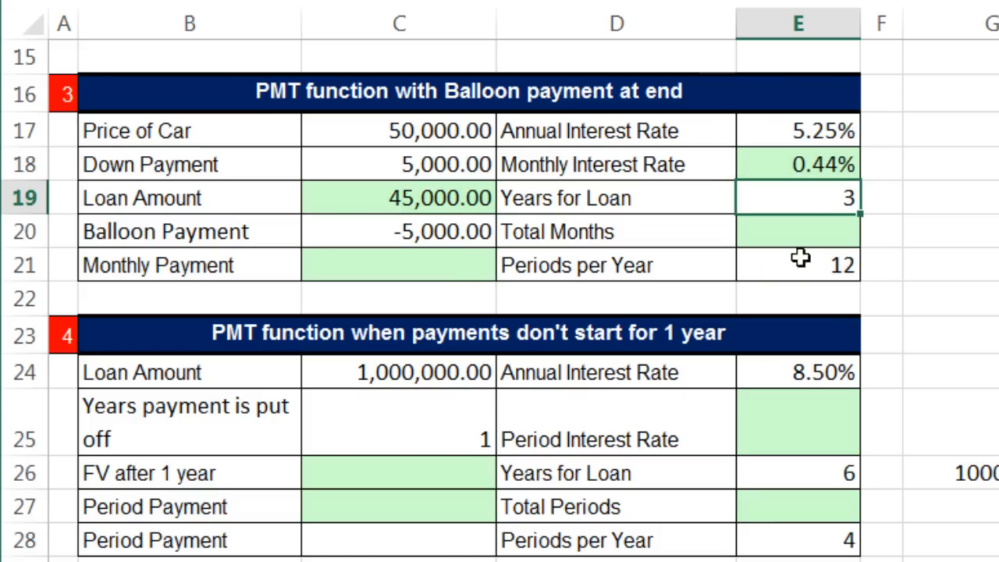
Step: Calculate the balloon loan's total months in E20 with the formula =E19*E21
click(839, 233)
text(=)
key(Up)
text(*)
key(Down)
key(Return)
Step: Calculate the balloon loan's monthly payment in C21 with =PMT(E18,E20,C19,C20), using the balloon payment as fv
click(394, 251)
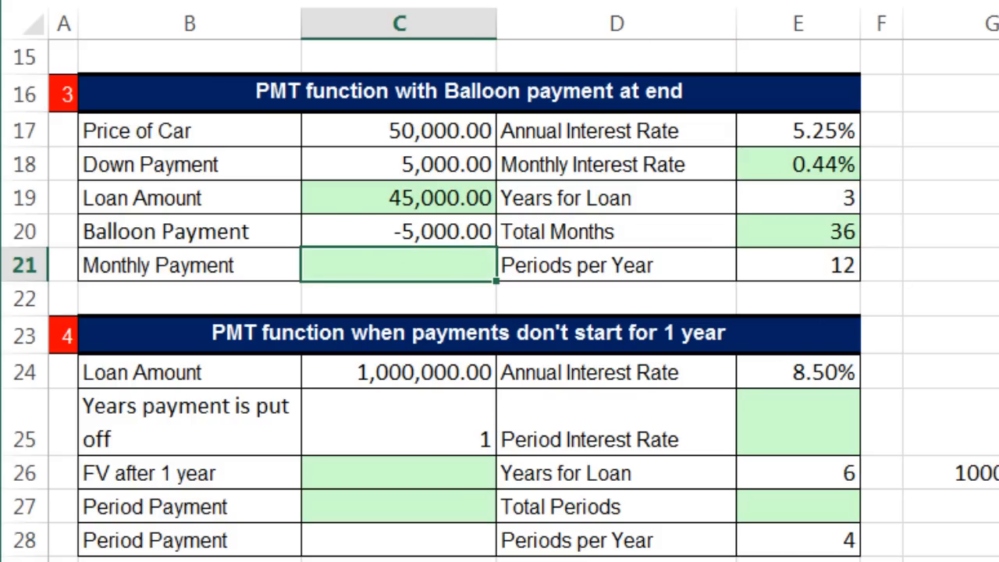
text(=pmt)
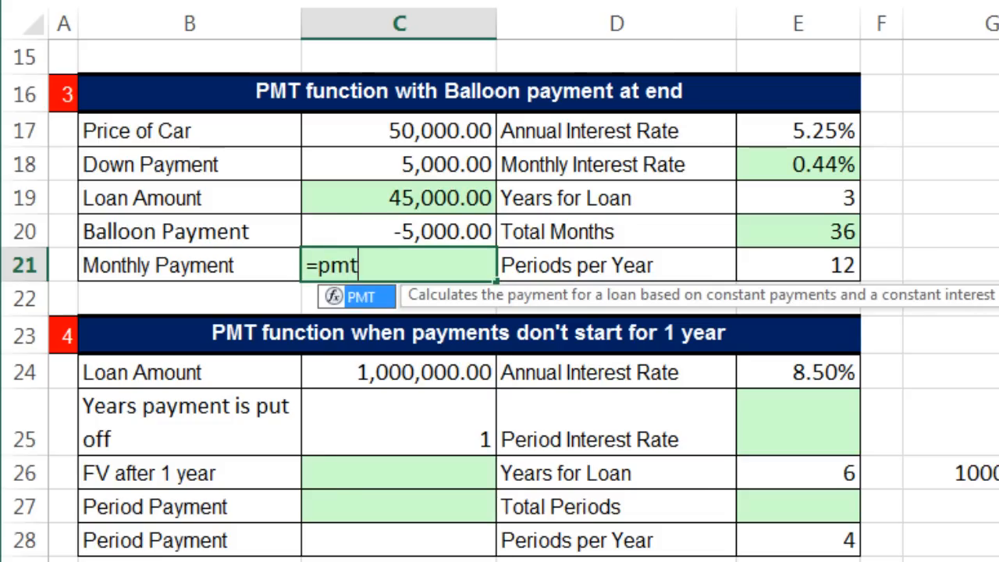
key(Tab)
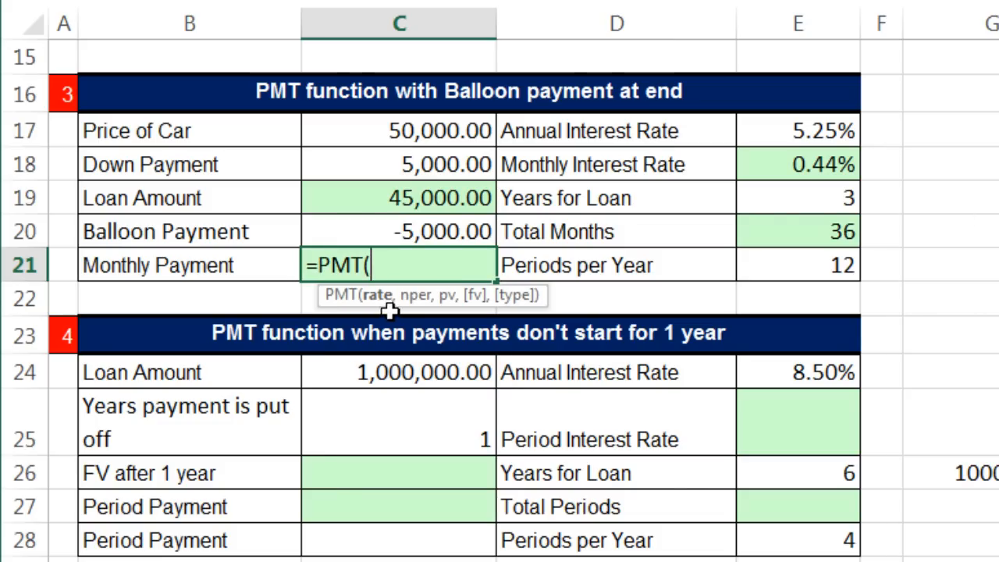
click(788, 167)
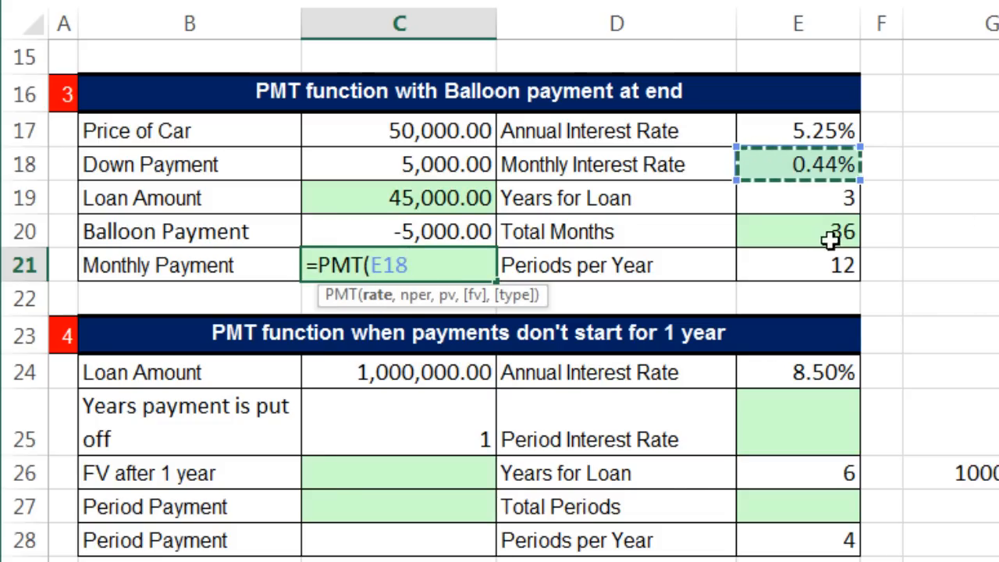
text(,)
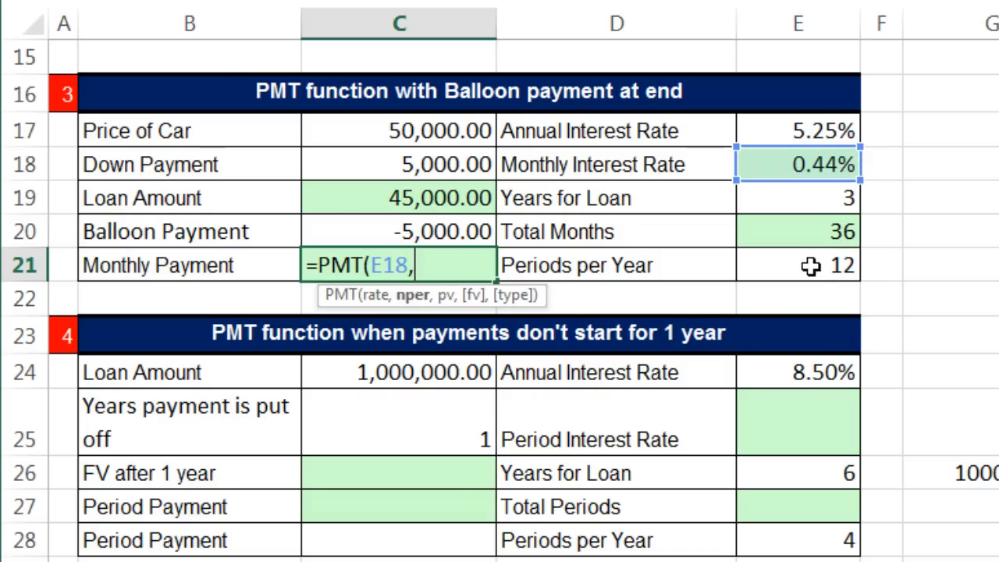
click(808, 230)
text(,)
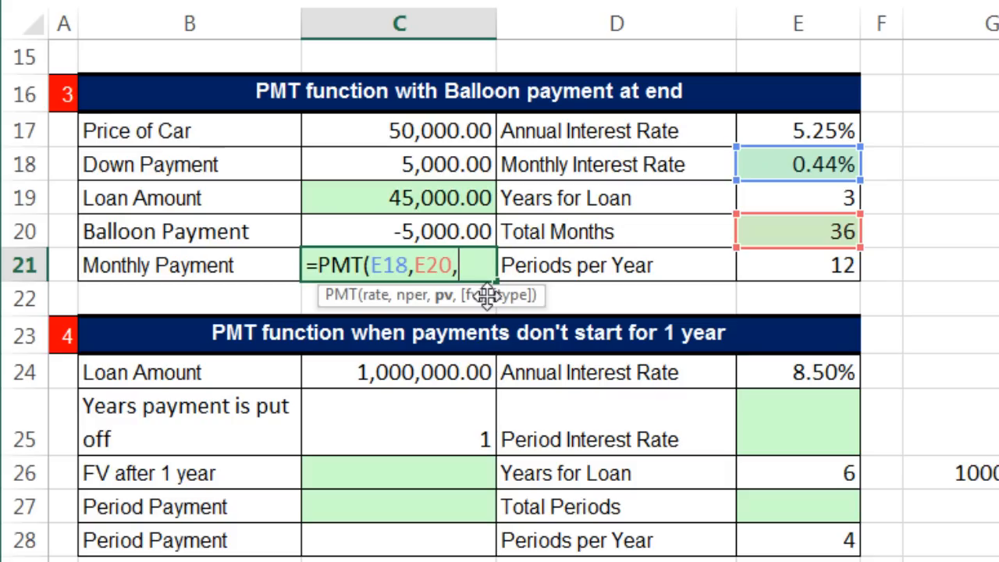
click(383, 199)
text(,)
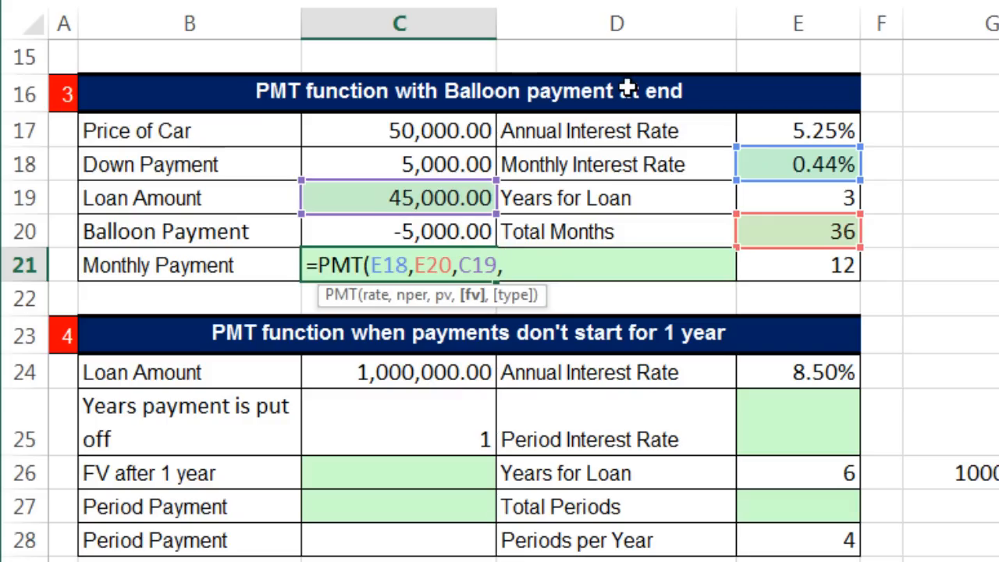
click(443, 228)
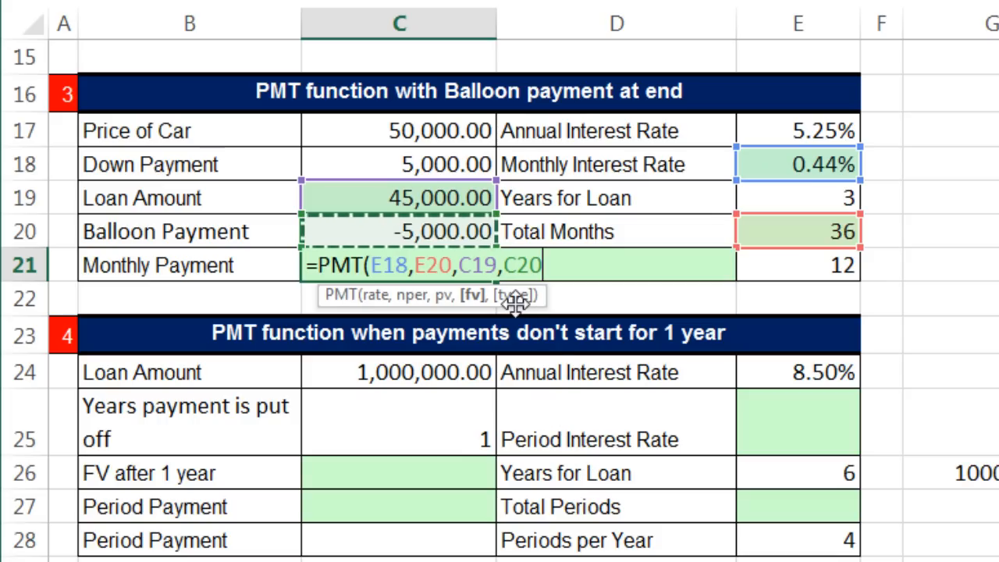
text())
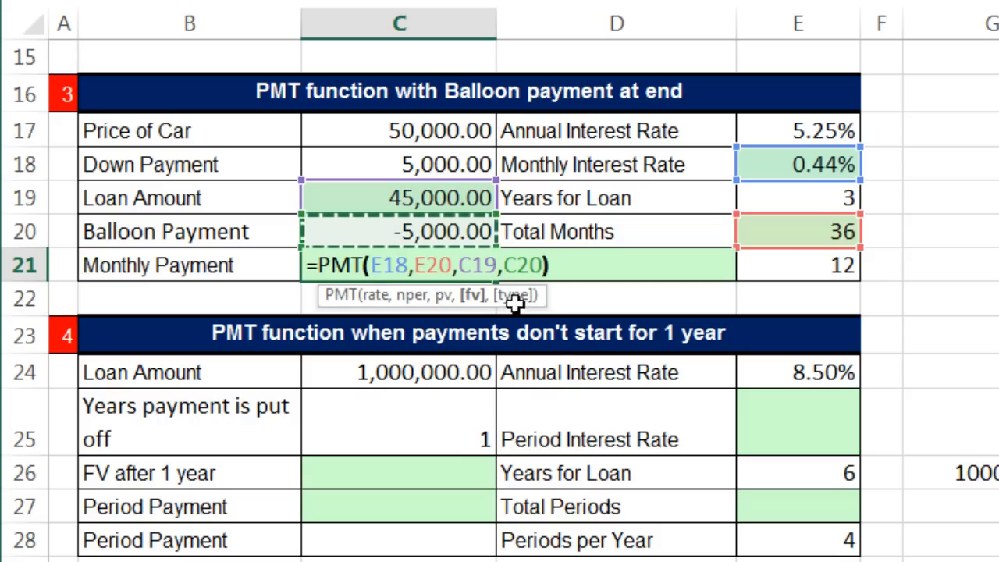
key(ctrl+Return)
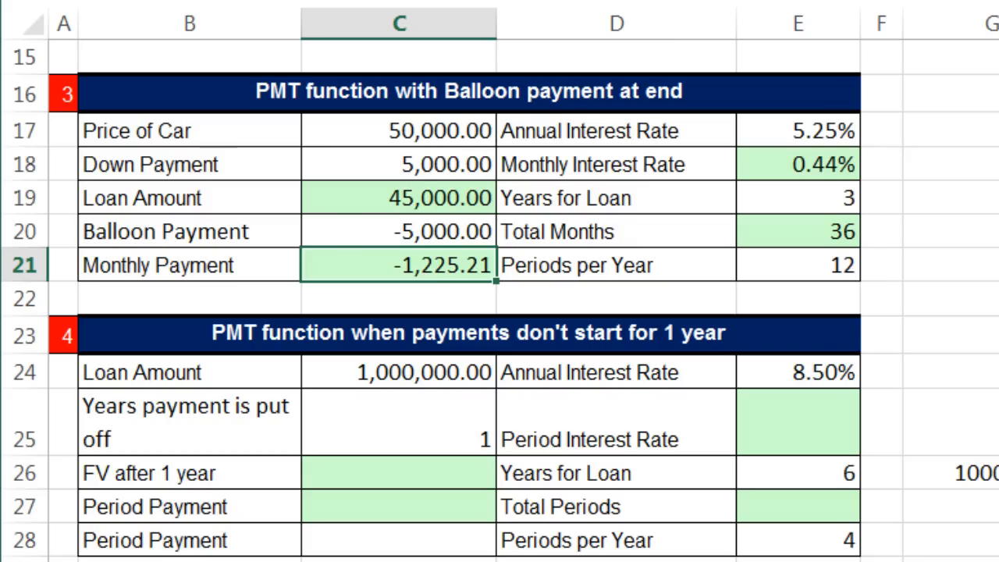
Step: Examine the loan amount, annual rate, years, periods per year and deferral period in the example where payments don't start for 1 year
scroll(499, 300, down, 2)
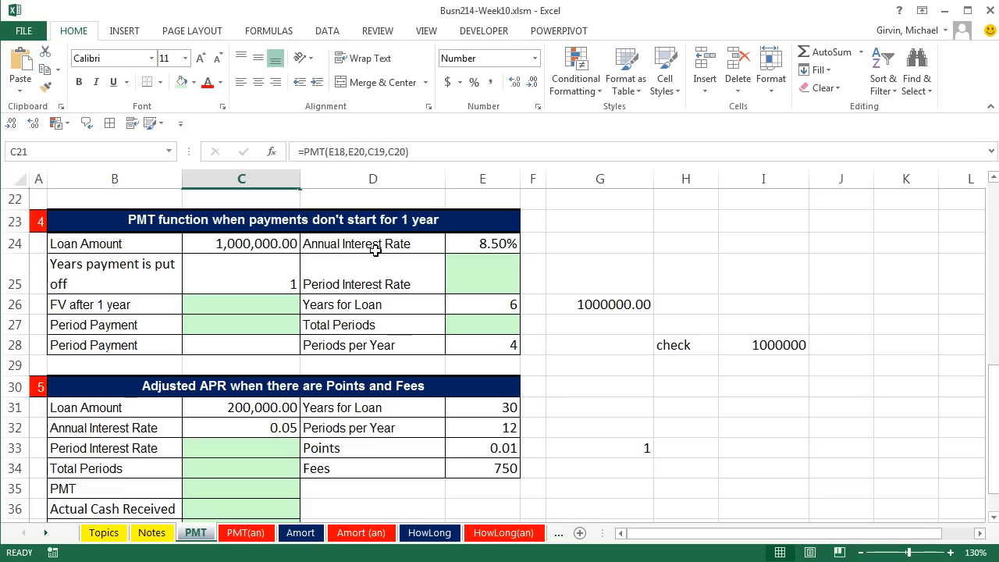
click(258, 248)
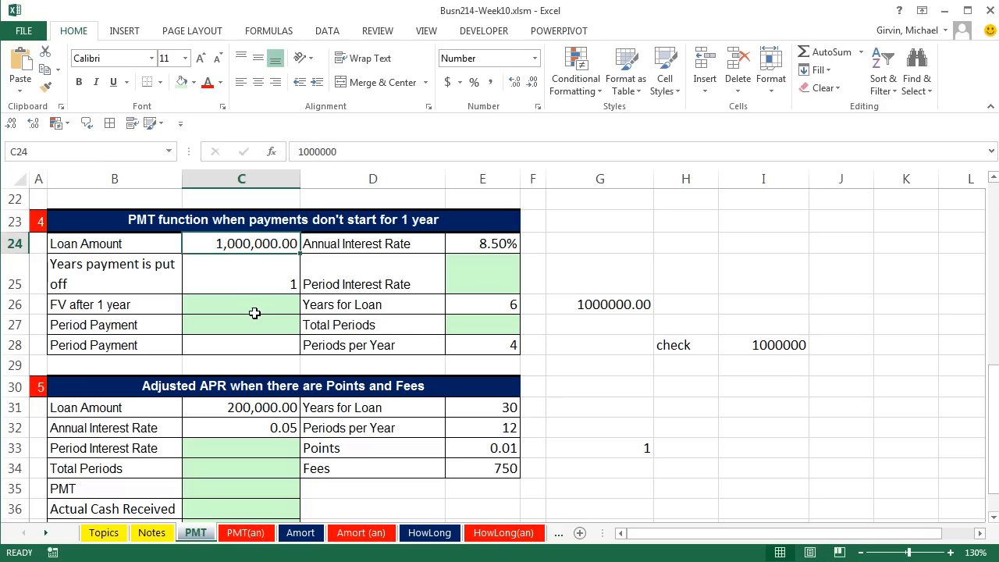
click(474, 246)
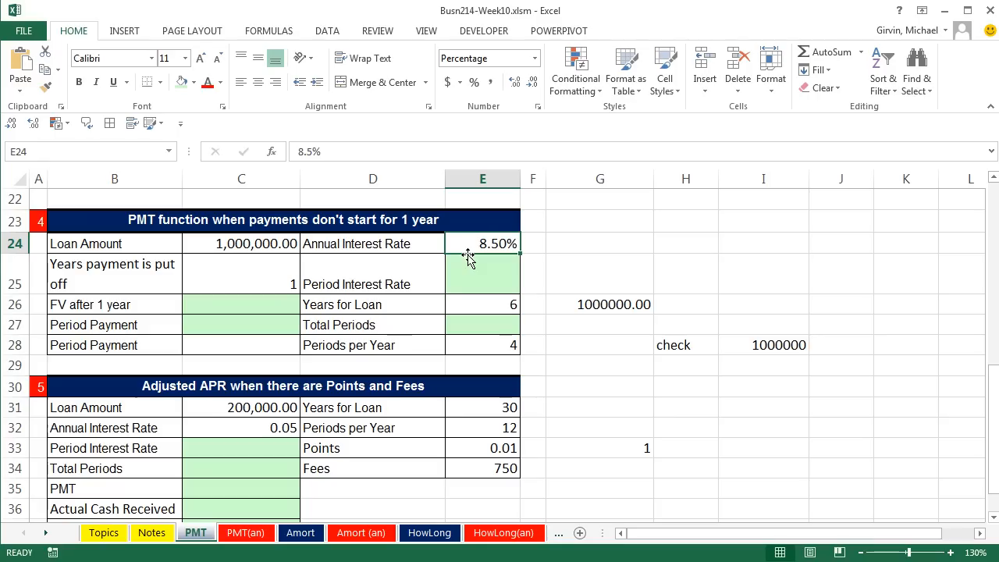
click(464, 306)
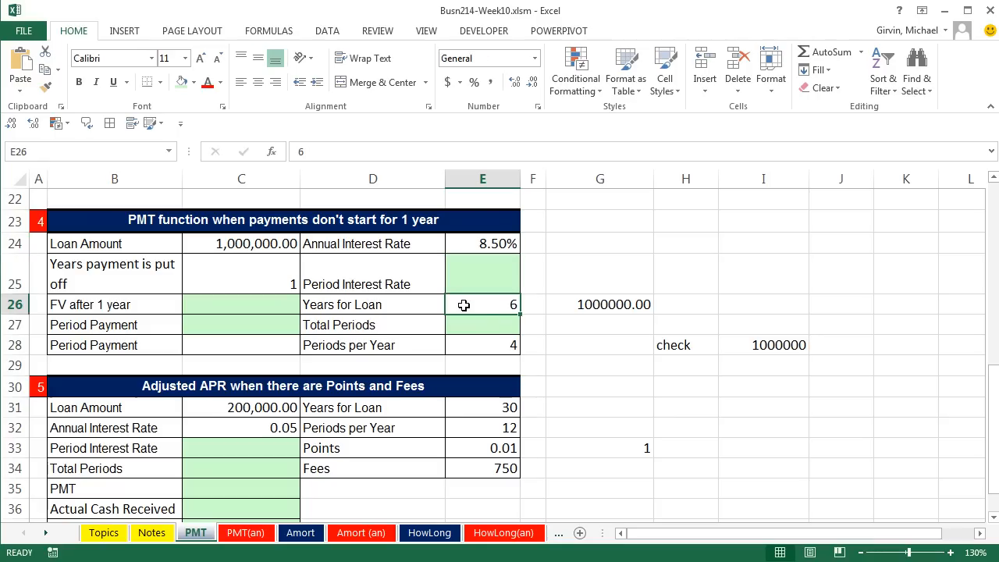
click(480, 345)
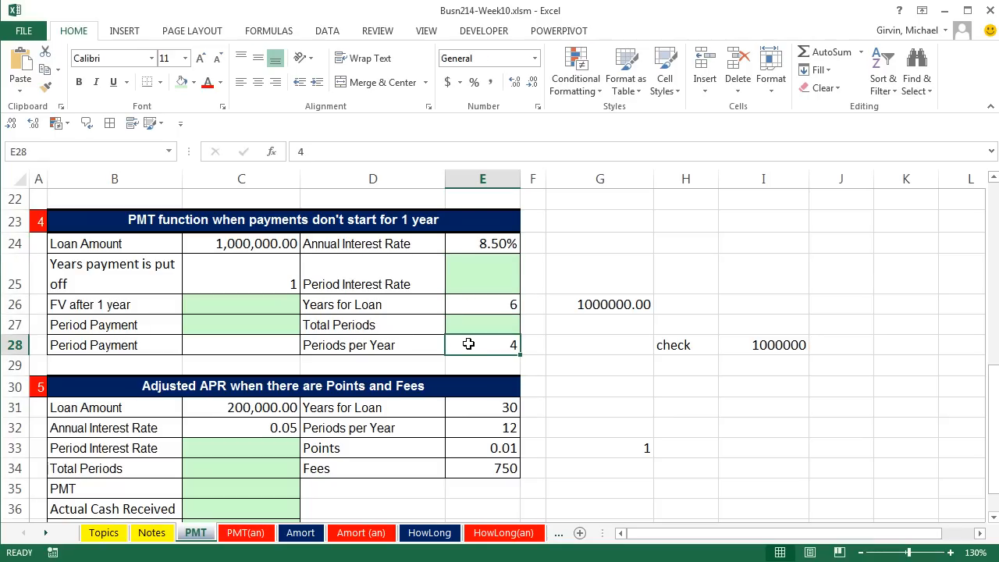
click(267, 276)
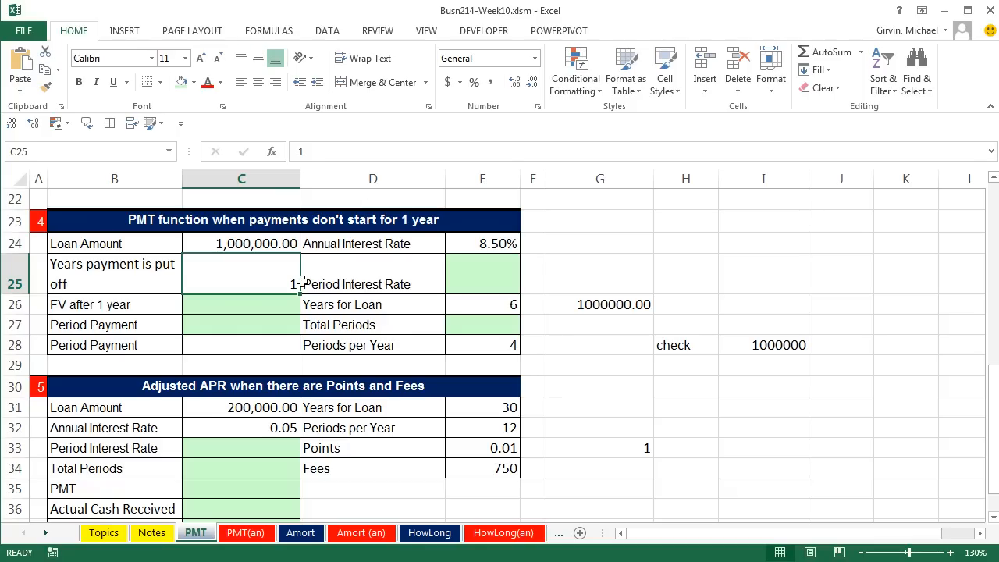
click(265, 244)
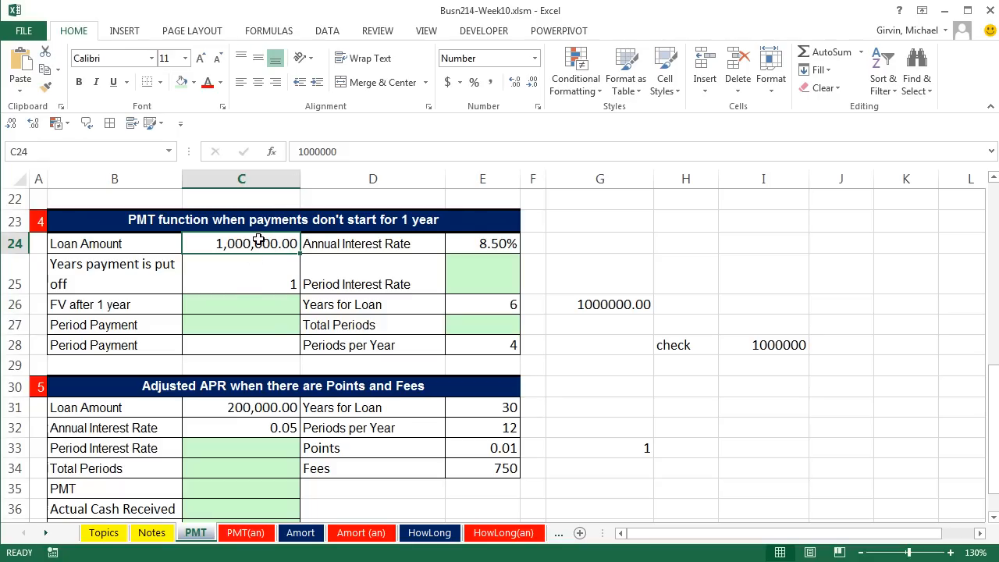
click(233, 303)
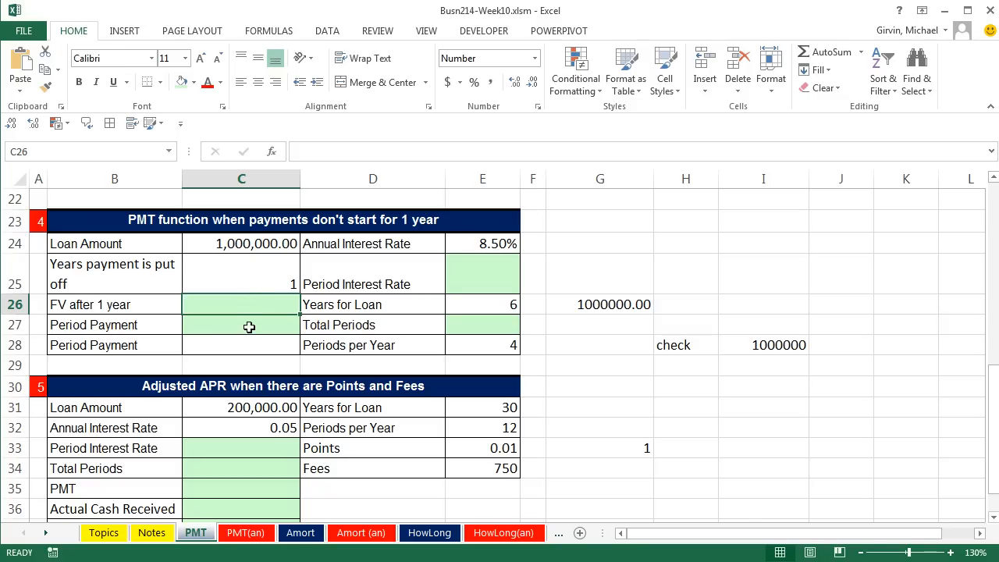
text(=fv)
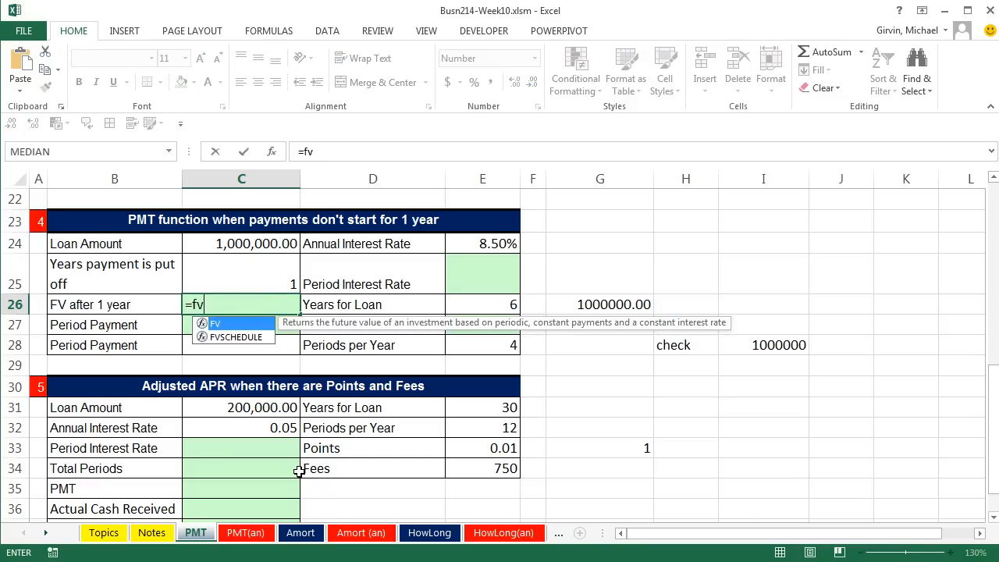
key(Tab)
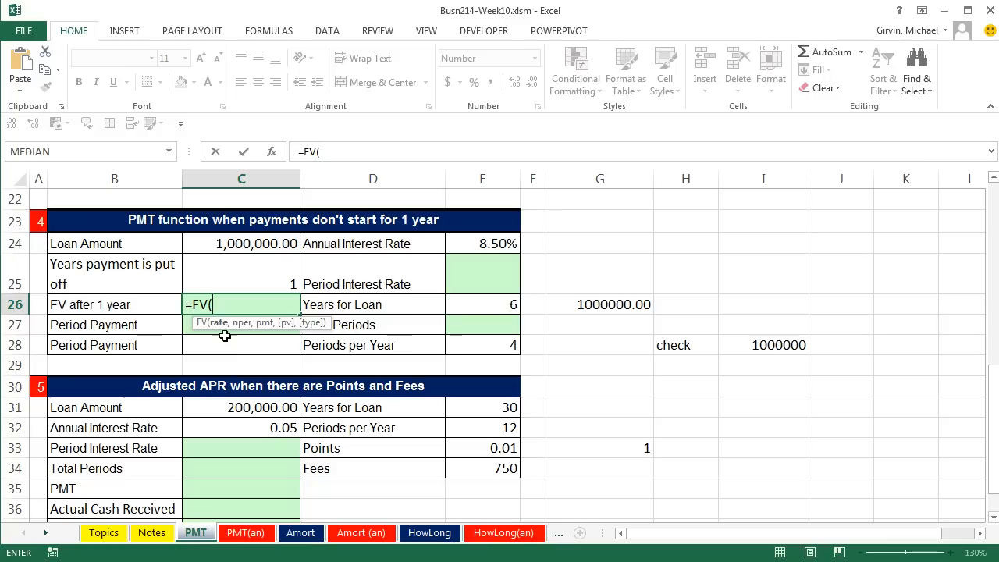
key(Escape)
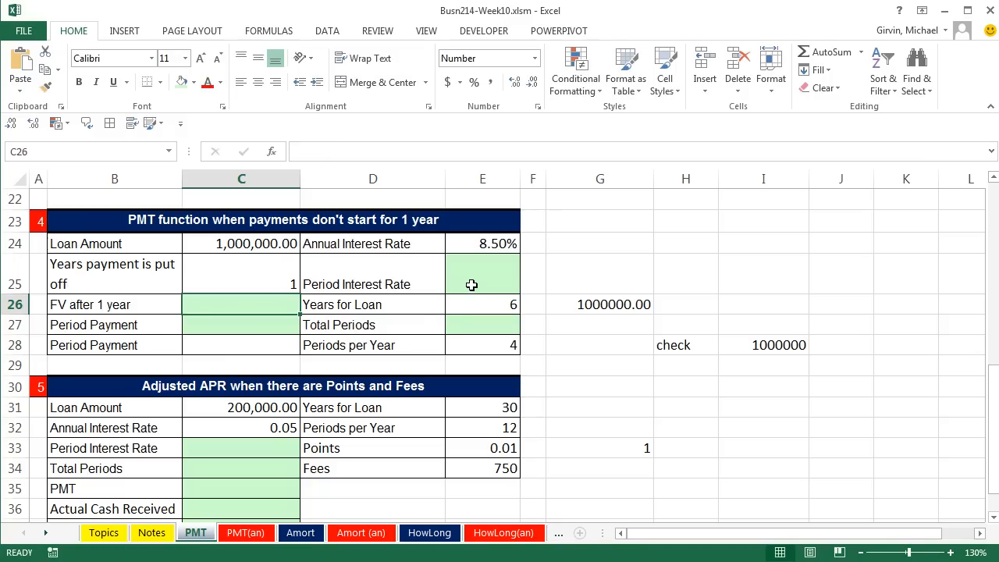
Step: Calculate the deferred loan's period interest rate in E25 with the formula =E24/E28
click(473, 284)
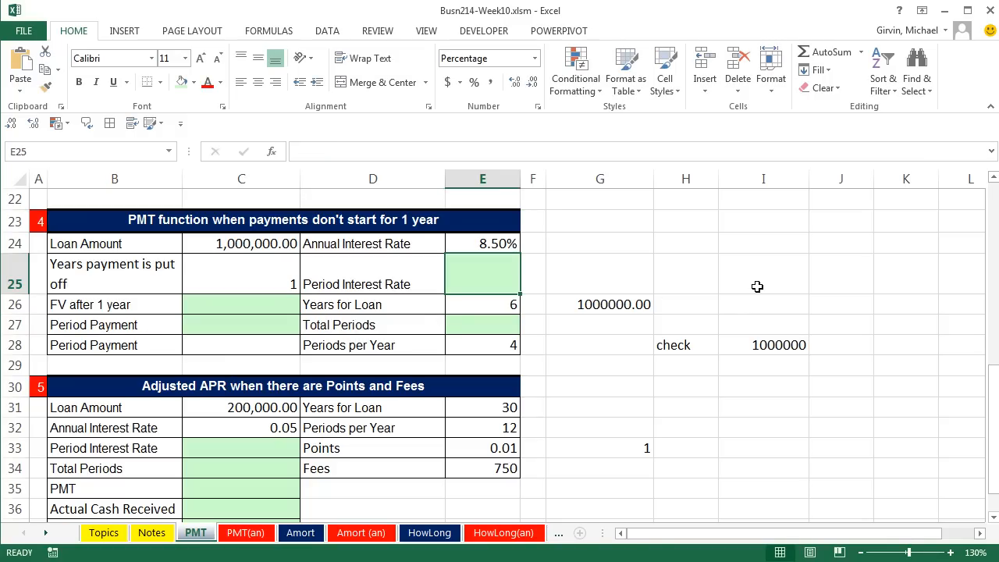
text(=)
key(Up)
text(/)
key(Down)
key(Down)
key(Down)
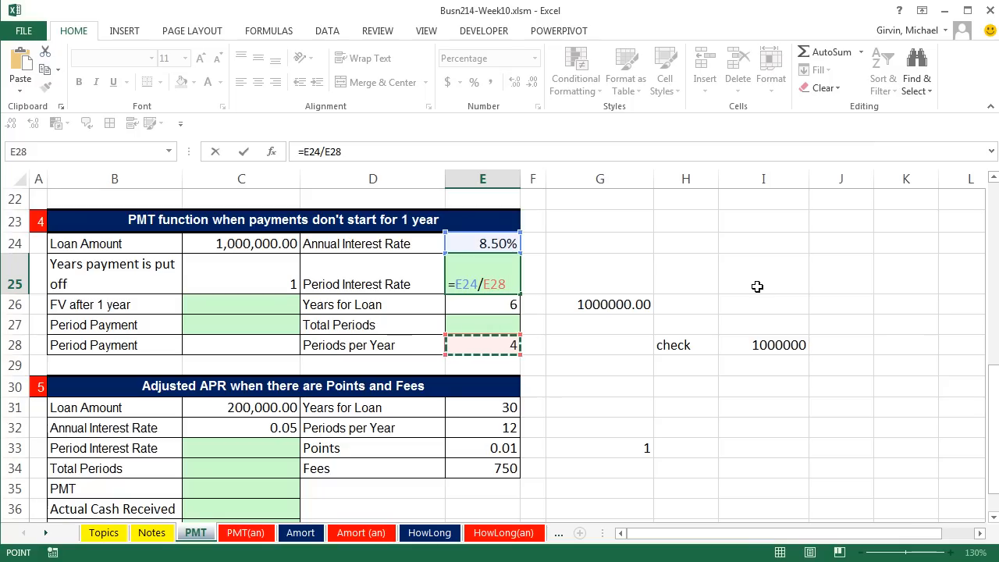
key(ctrl+Return)
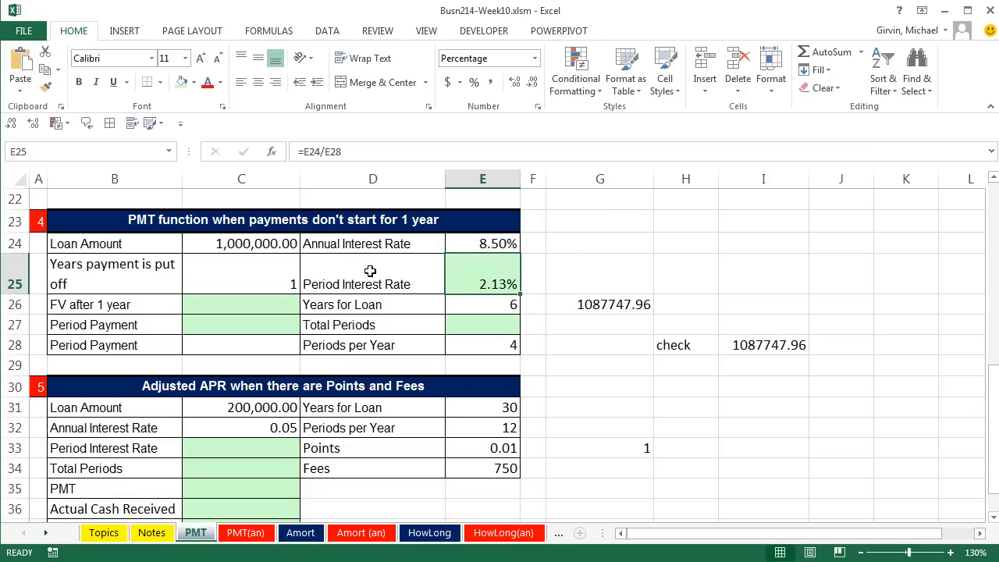
Step: Calculate the deferred loan's total periods in E27 with the formula =E26*E28
click(464, 325)
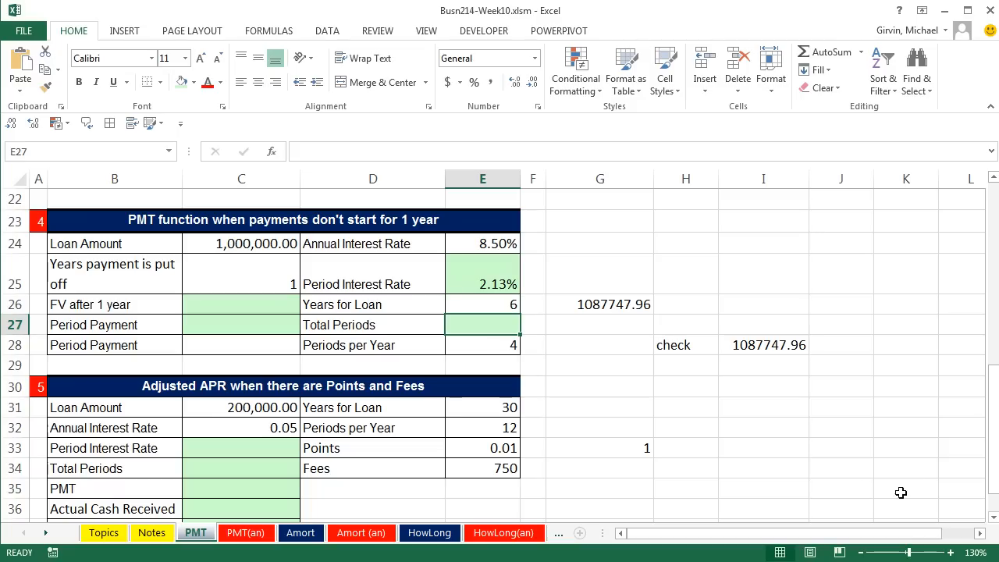
text(=)
key(Up)
text(*)
key(Down)
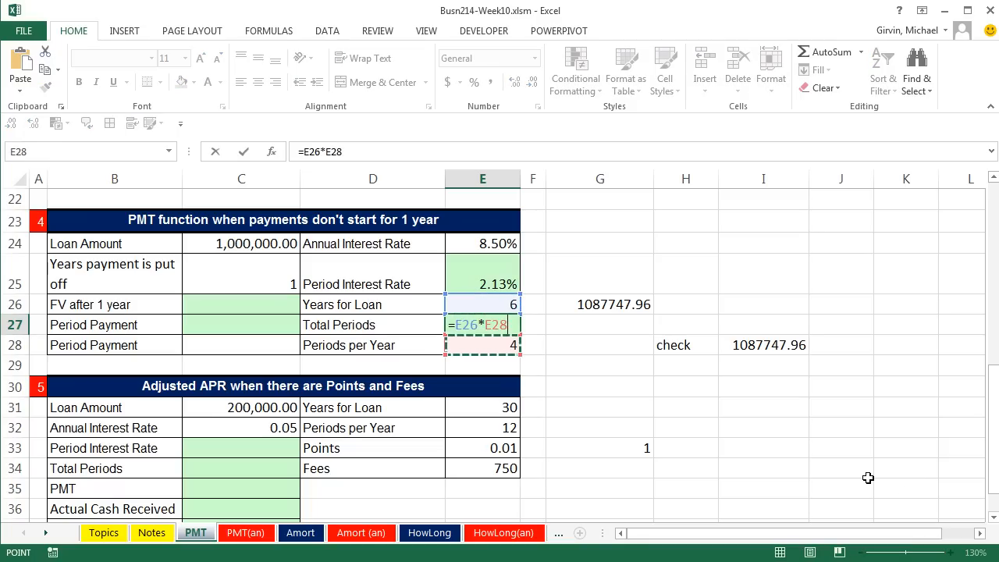
key(ctrl+Return)
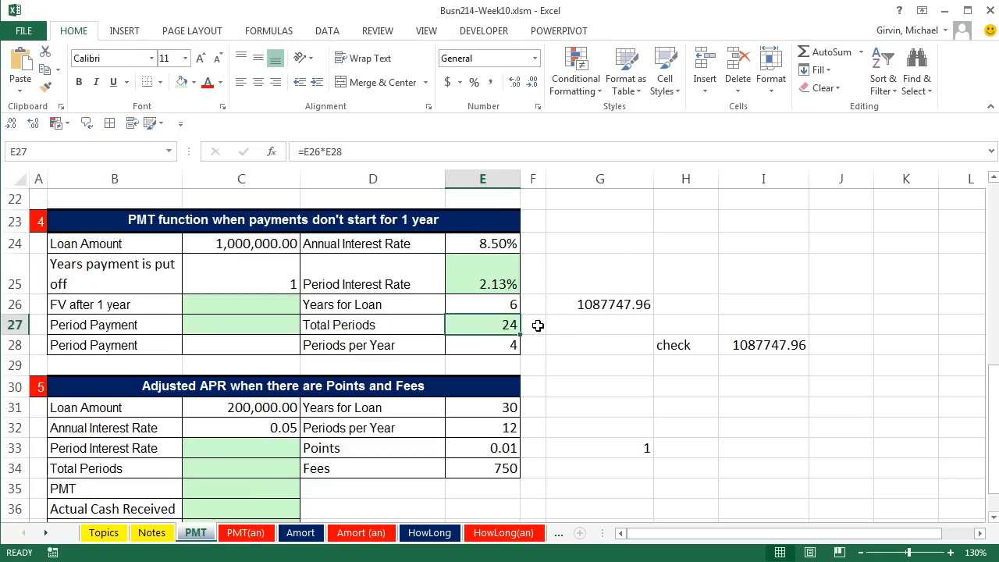
click(258, 304)
click(243, 318)
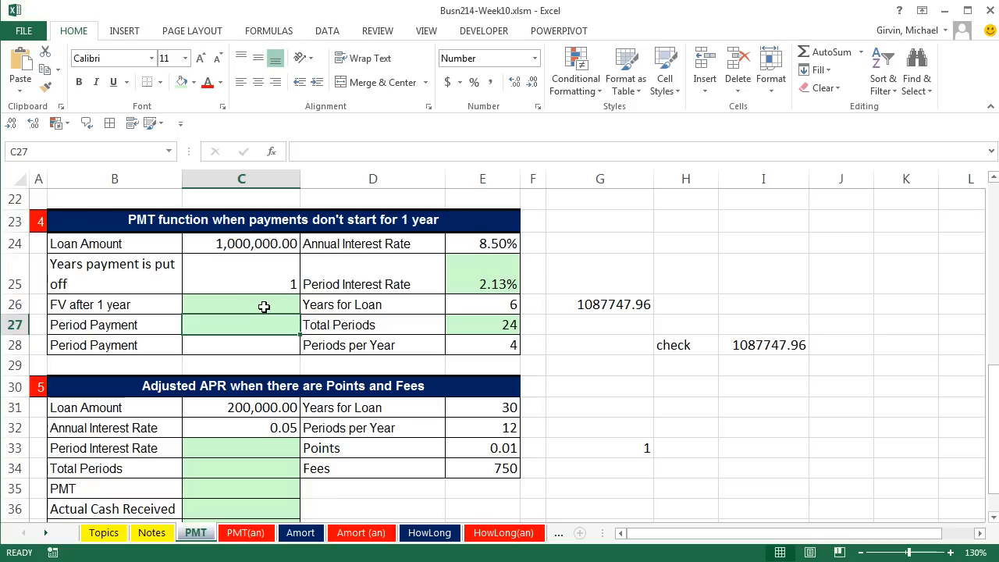
click(259, 305)
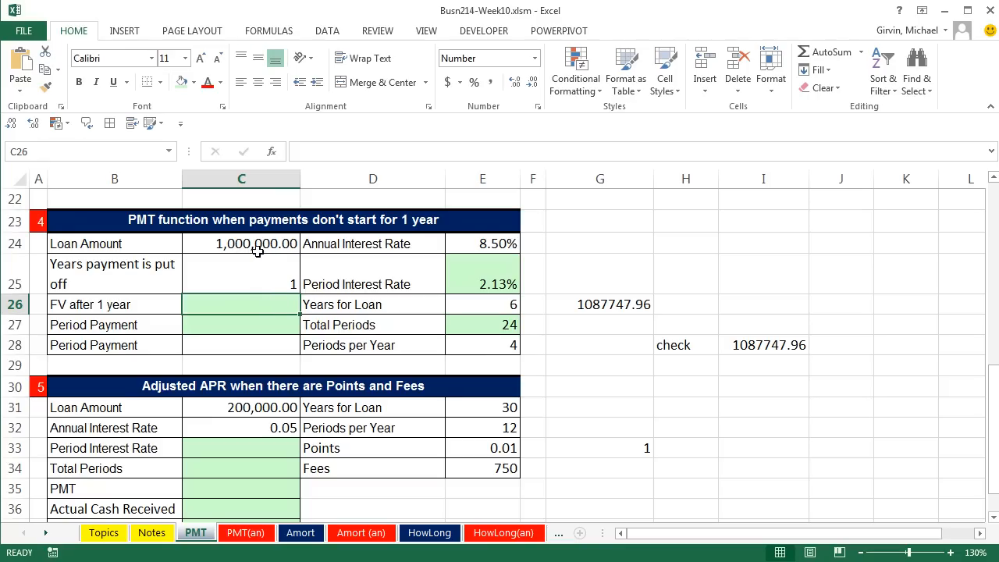
click(264, 326)
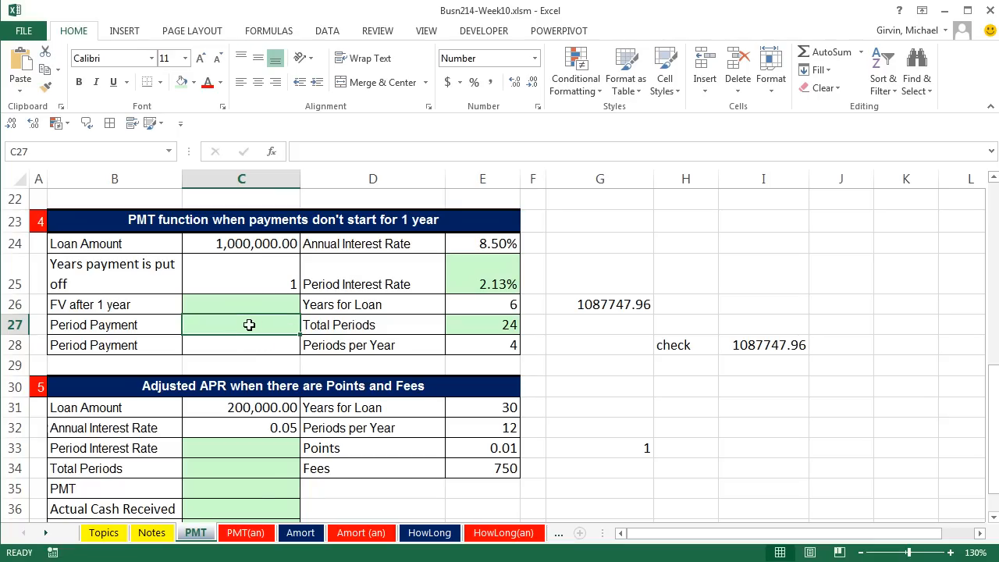
Step: Start an FV formula in C26 for the deferred loan, with E25 as rate and C25*E28 as nper
click(259, 308)
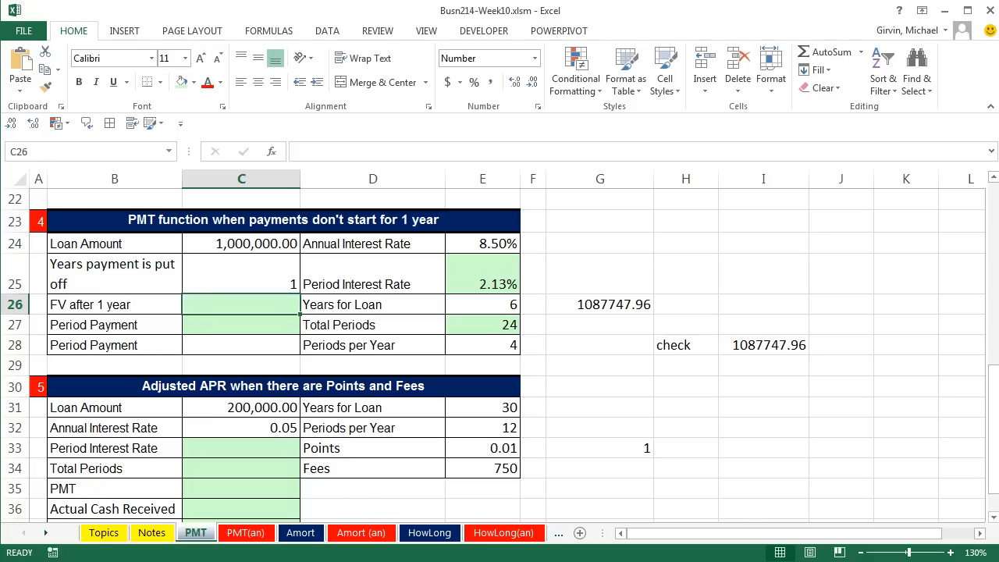
text(=fv)
key(Tab)
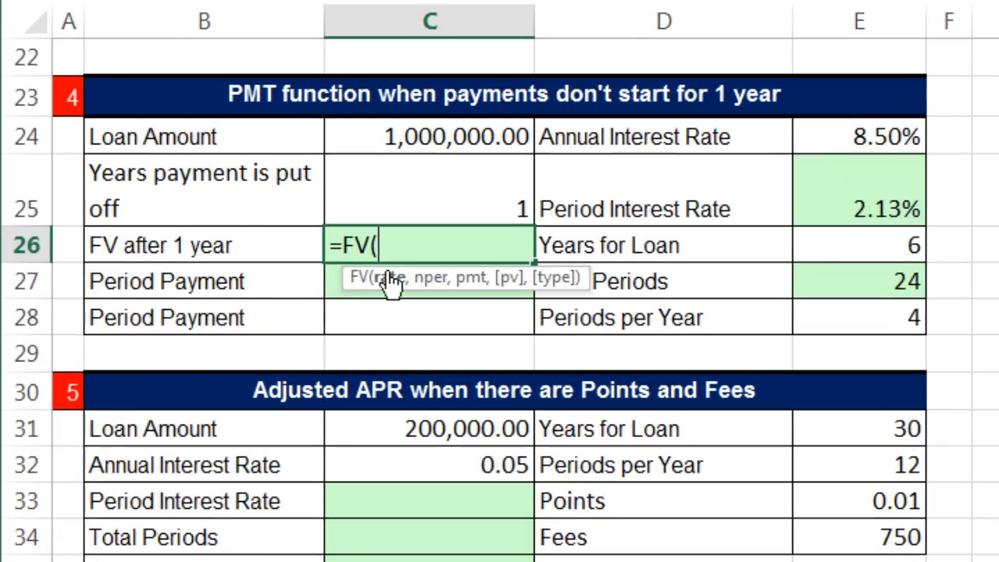
click(872, 196)
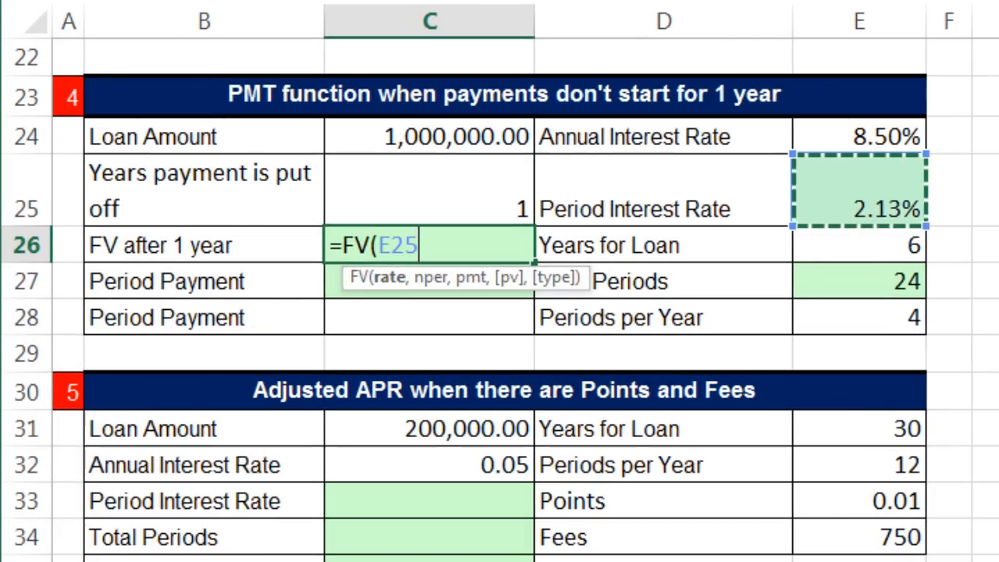
text(,)
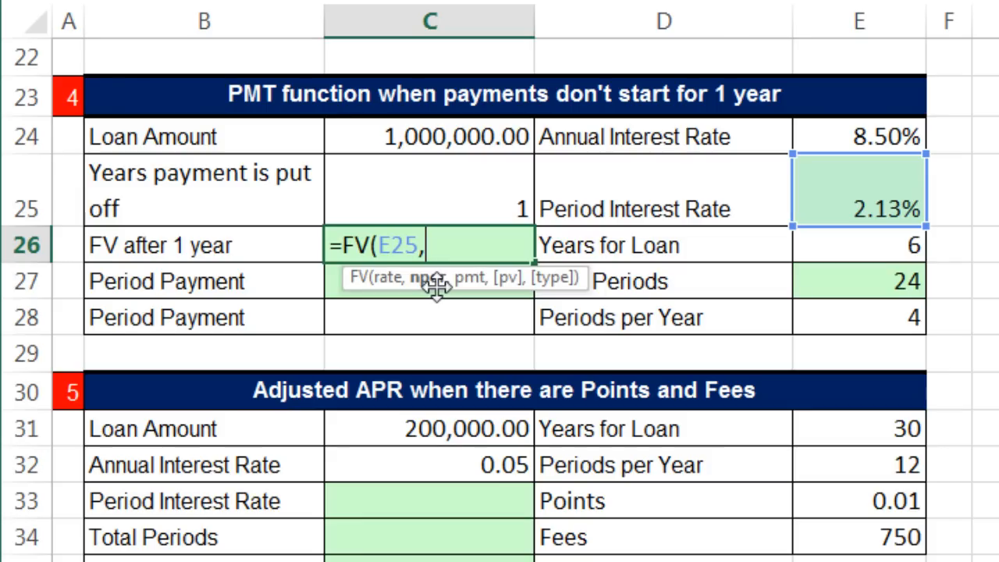
click(434, 195)
text(*)
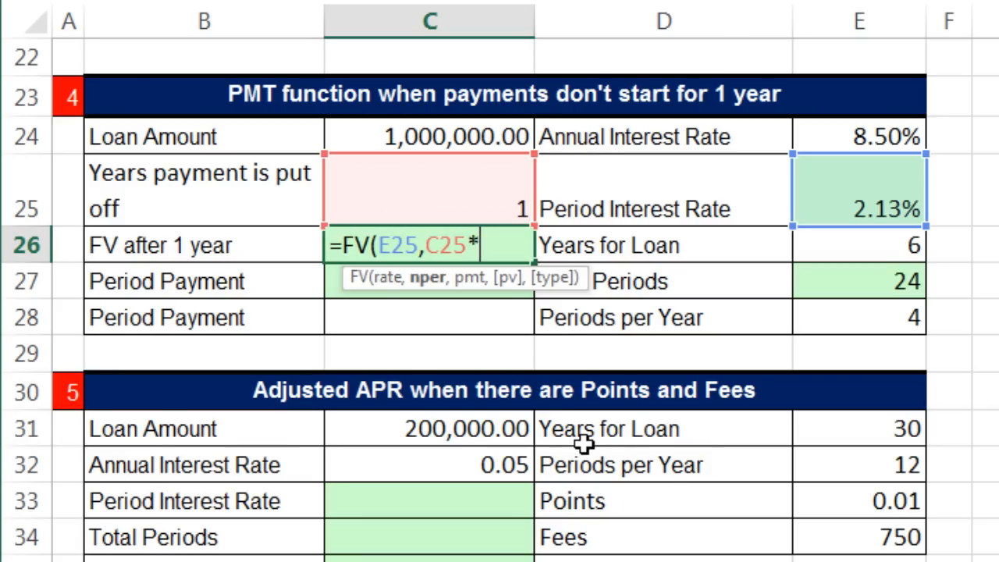
click(847, 321)
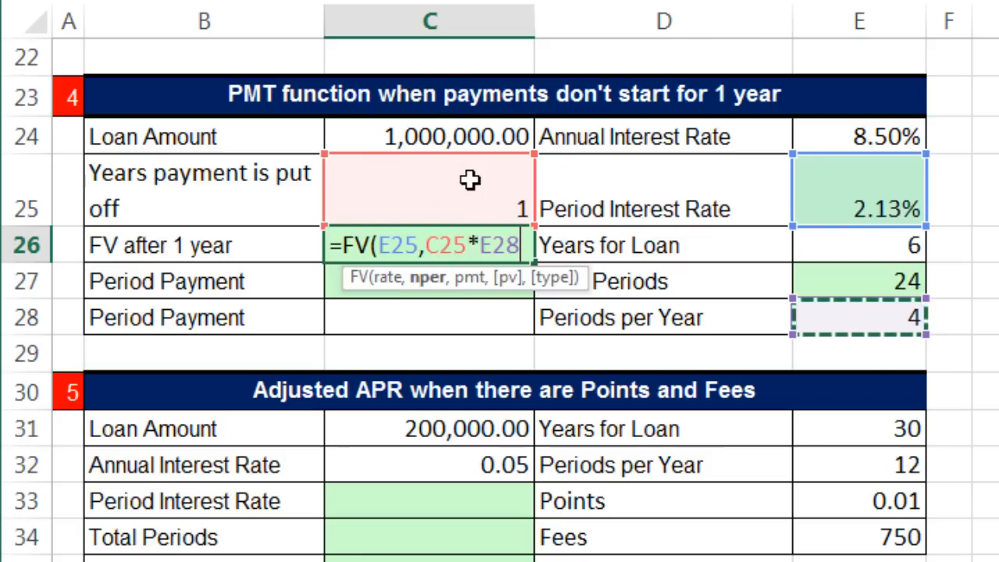
click(526, 249)
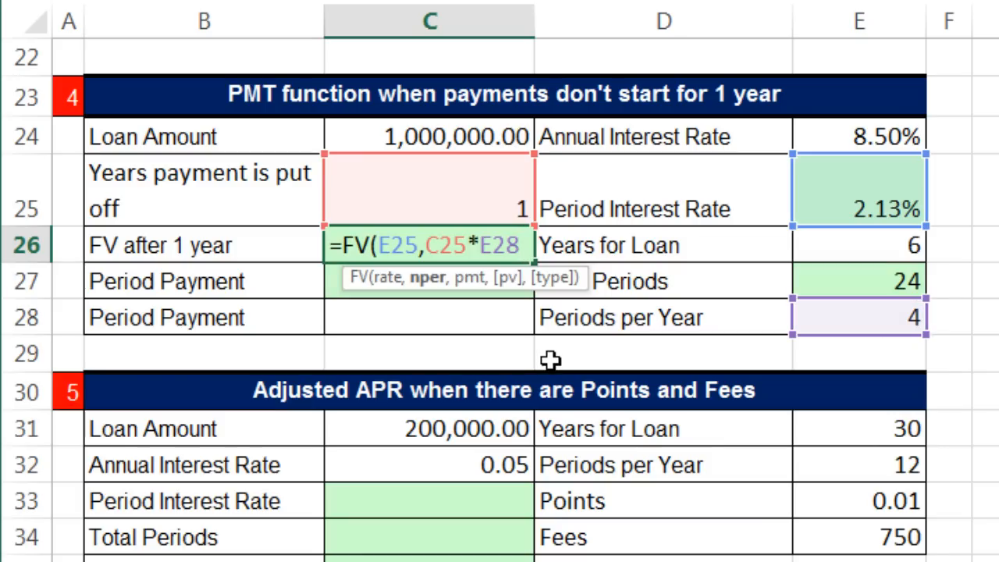
Step: Complete the FV formula in C26 with pmt left empty and the loan amount C24 as pv, and compare it with the original loan amount
text(,)
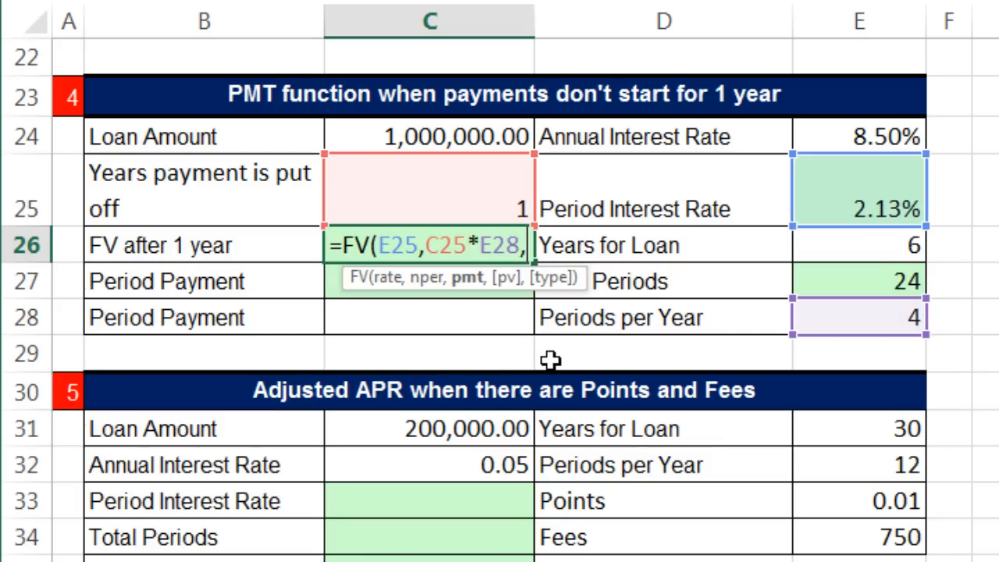
text(,)
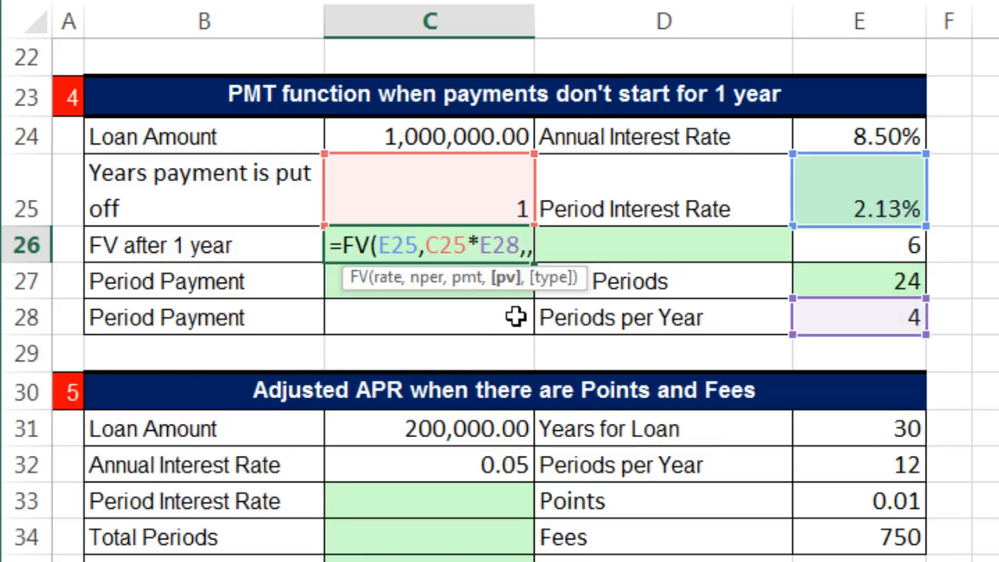
click(466, 138)
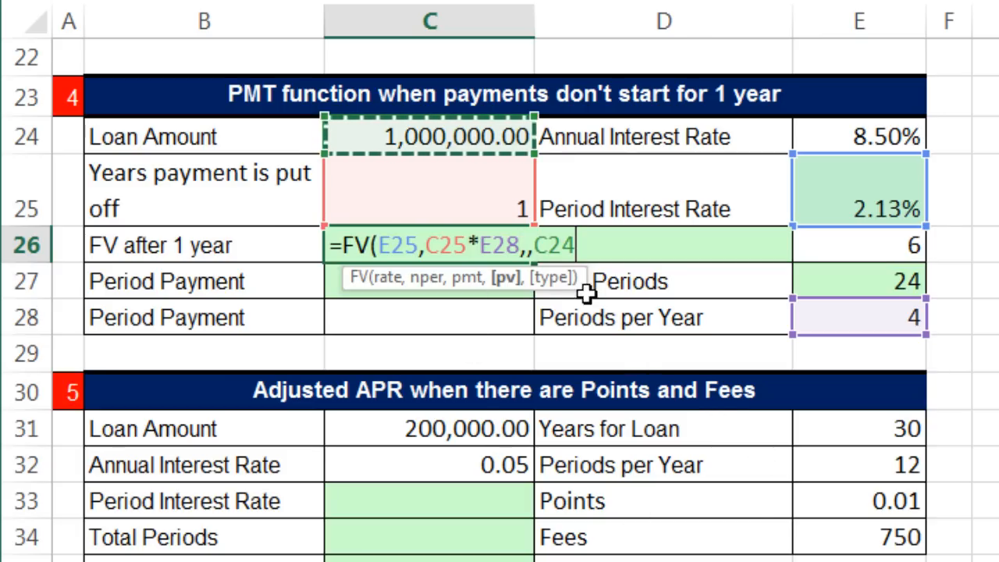
text())
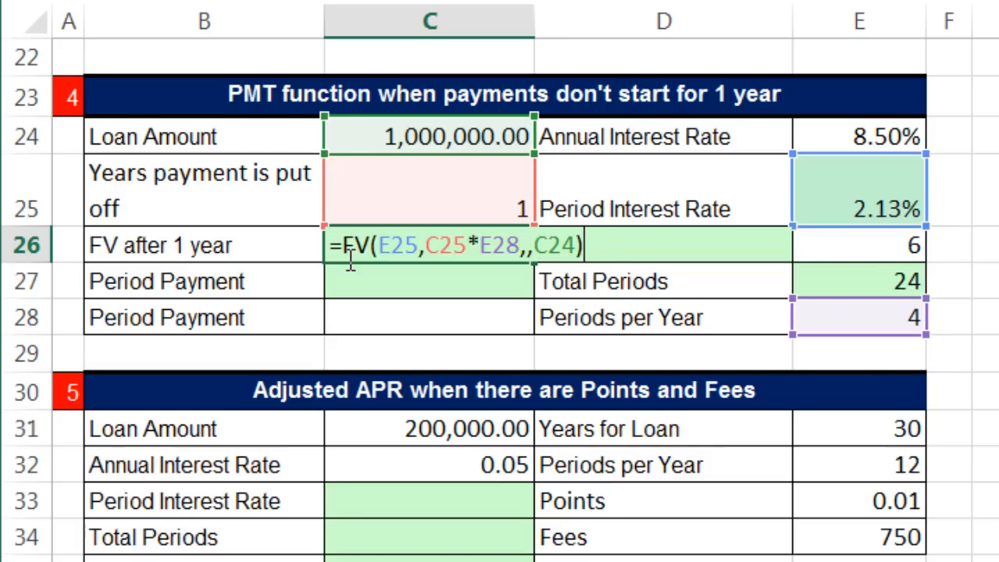
key(ctrl+Return)
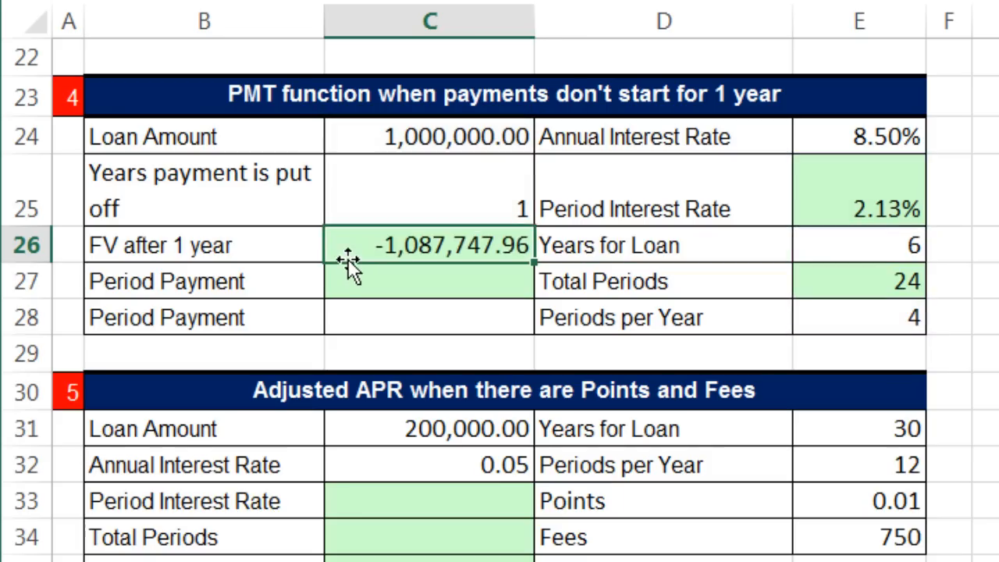
click(443, 140)
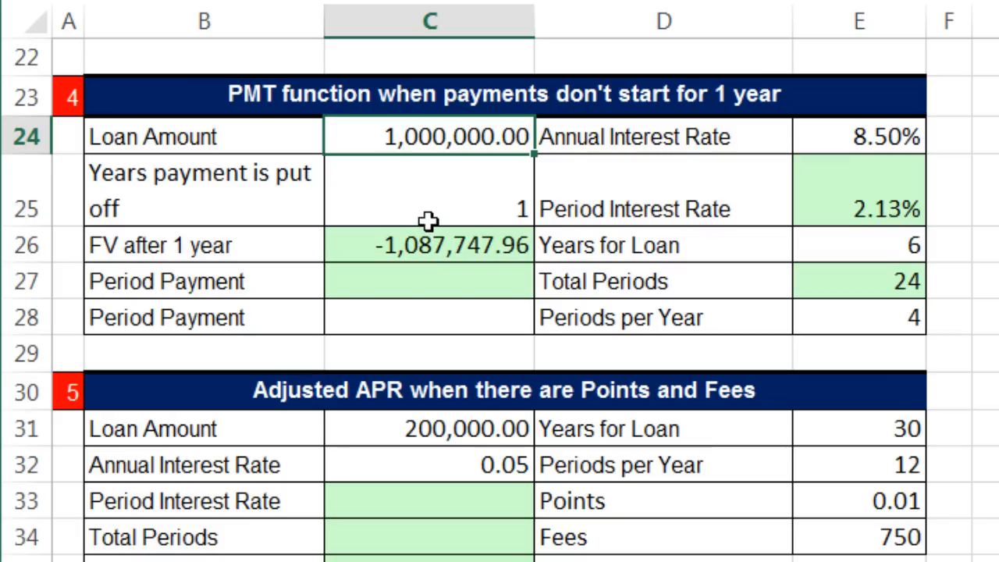
click(453, 242)
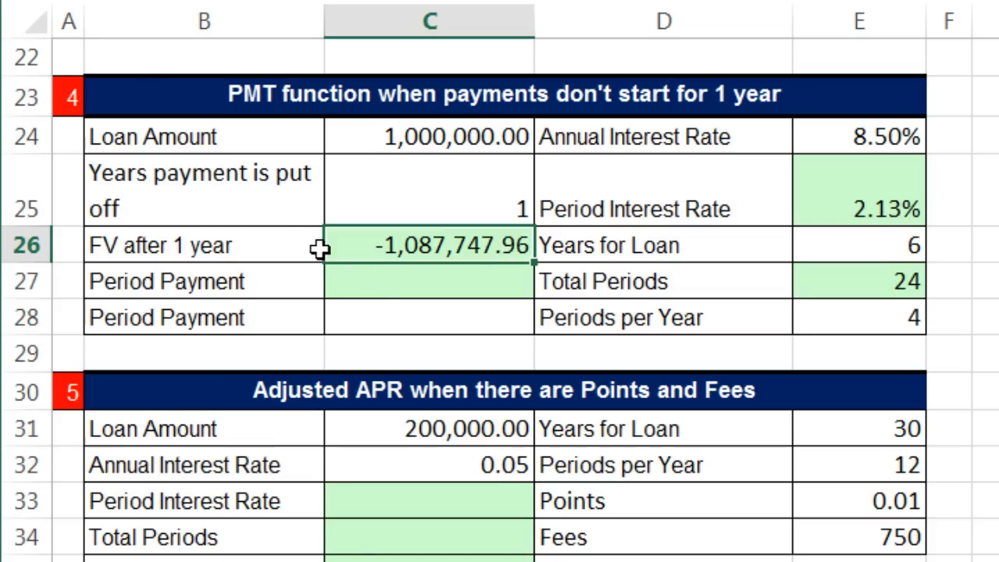
Step: Start a PMT formula in C27 with E25 as rate and (E26-C25)*E28 as nper, leaving out the deferred year
click(402, 281)
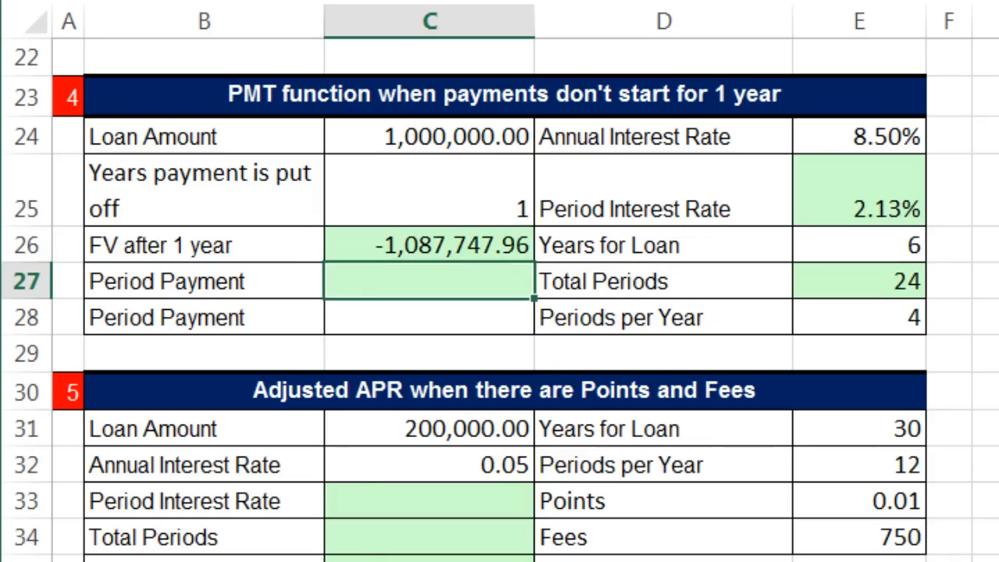
text(=pmt)
key(Tab)
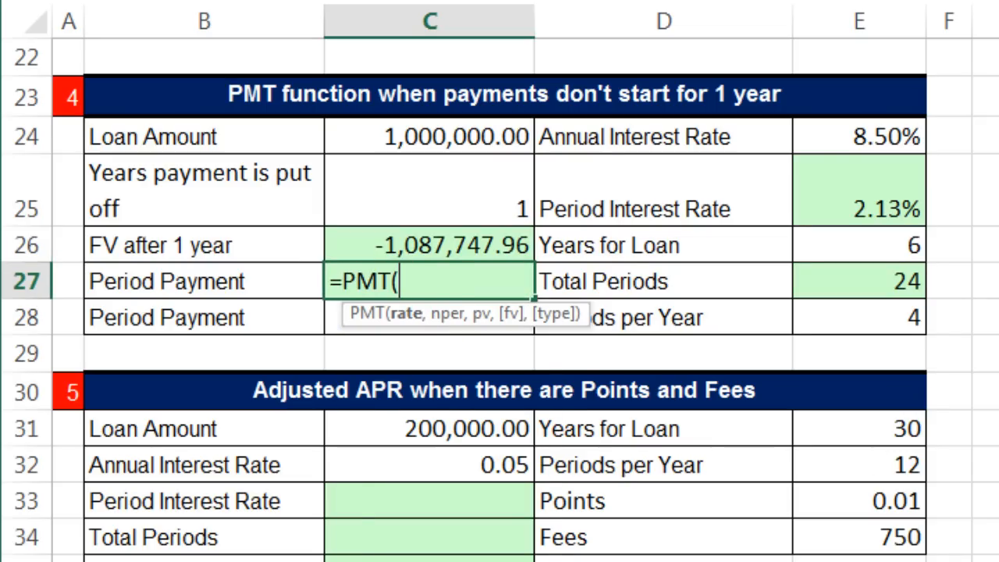
click(887, 196)
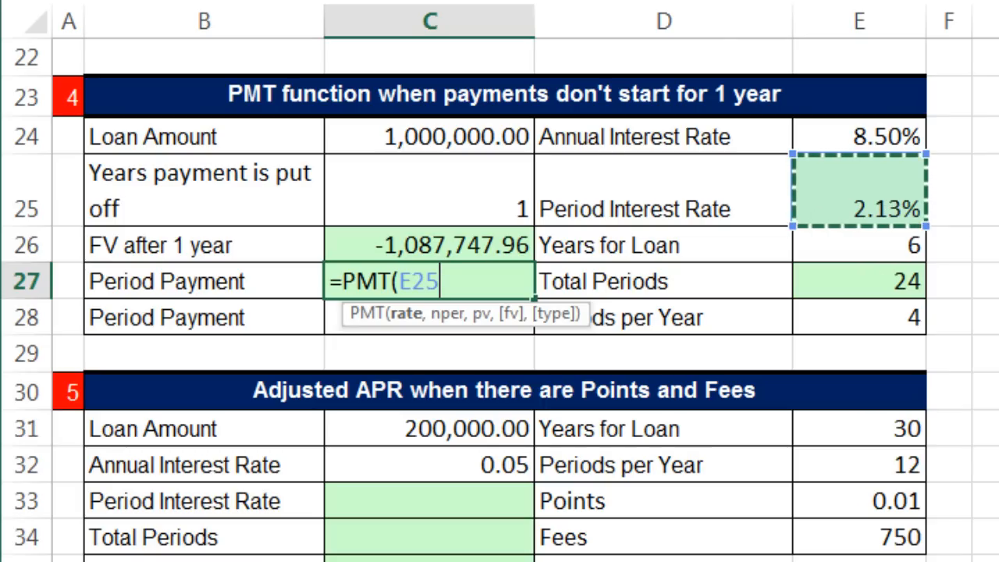
text(,()
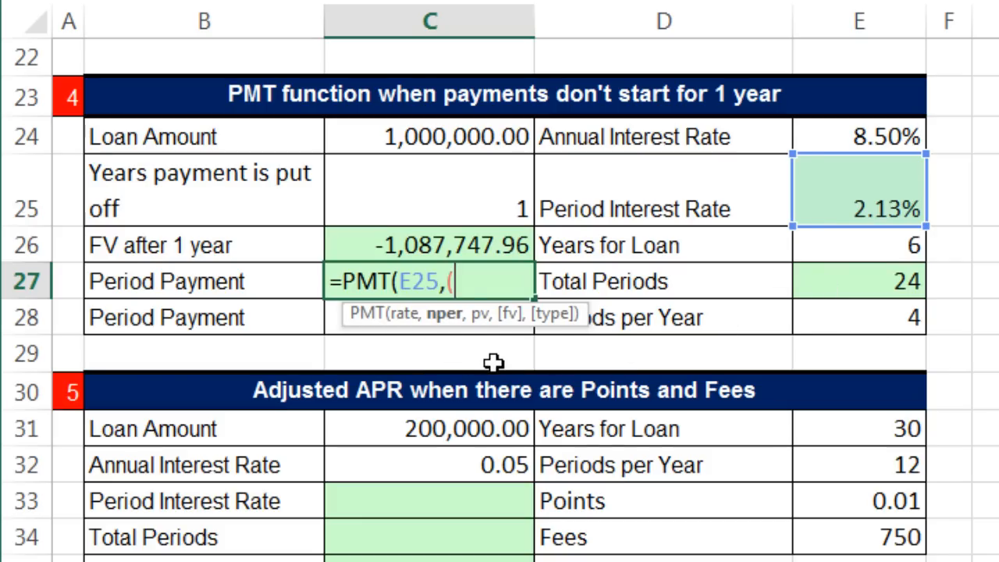
click(875, 250)
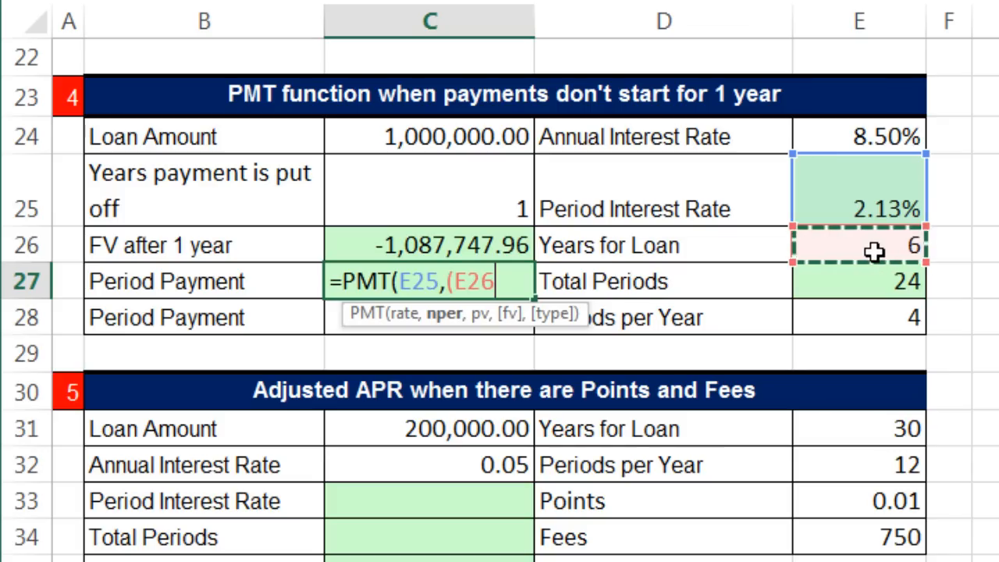
text(-)
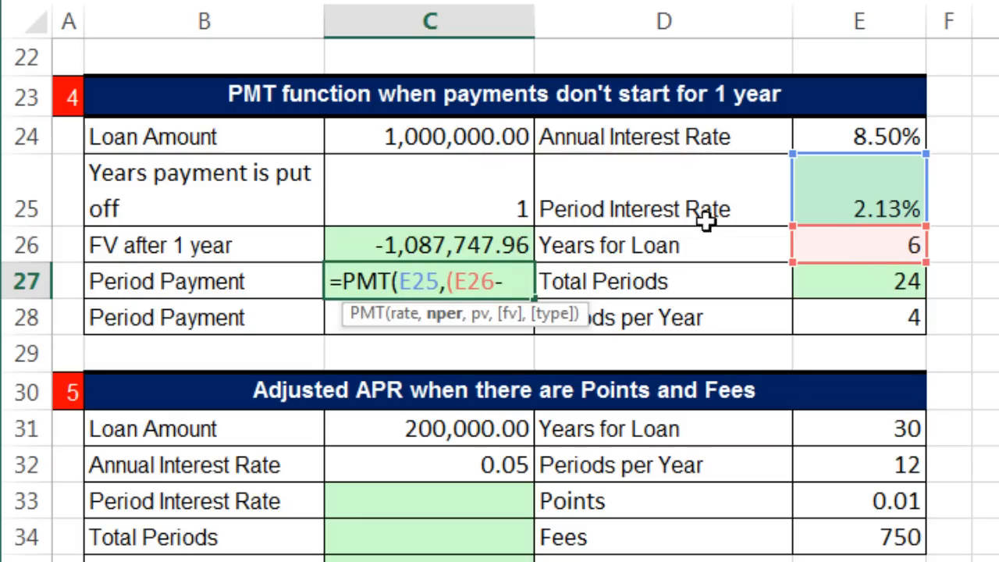
click(458, 194)
text())
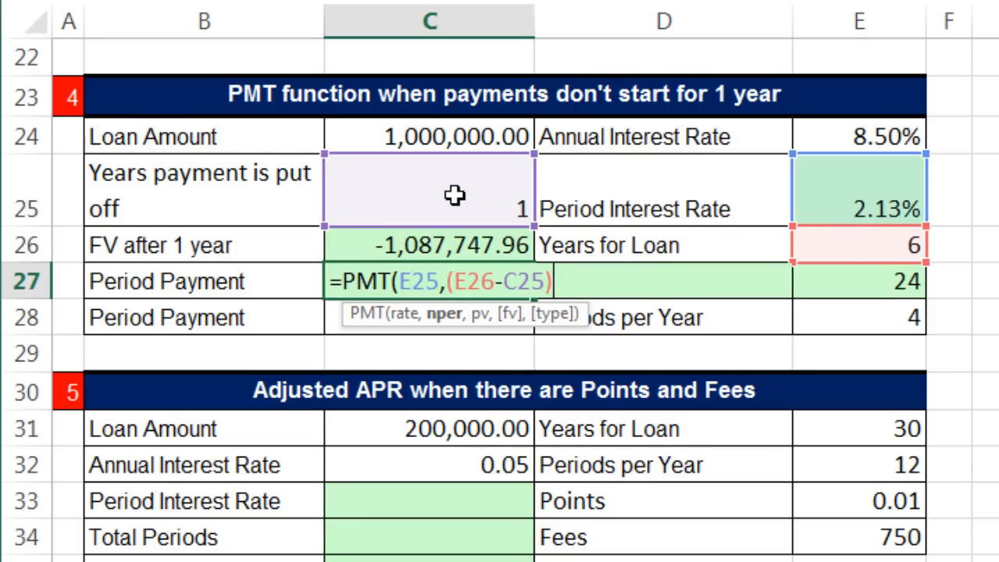
click(449, 320)
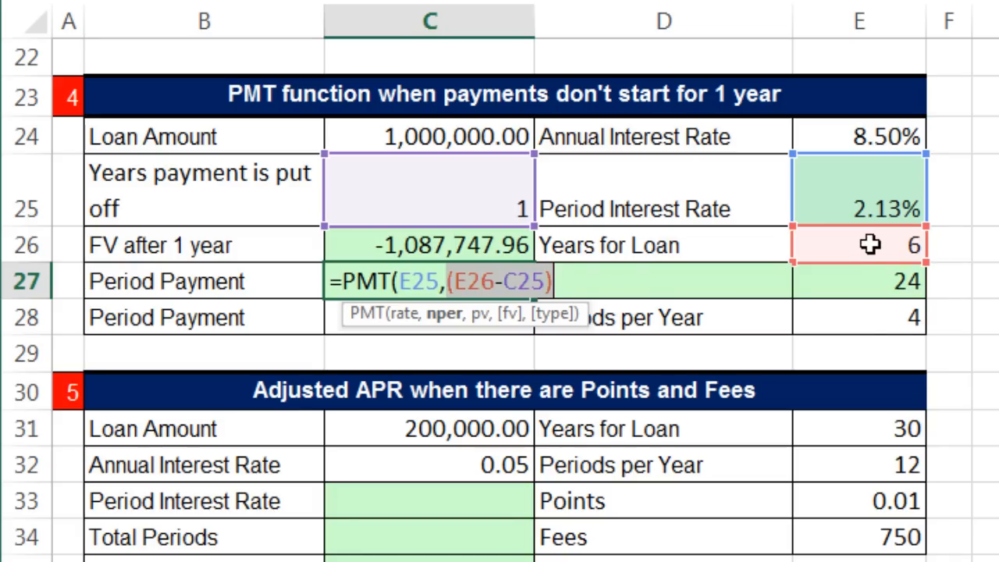
click(569, 281)
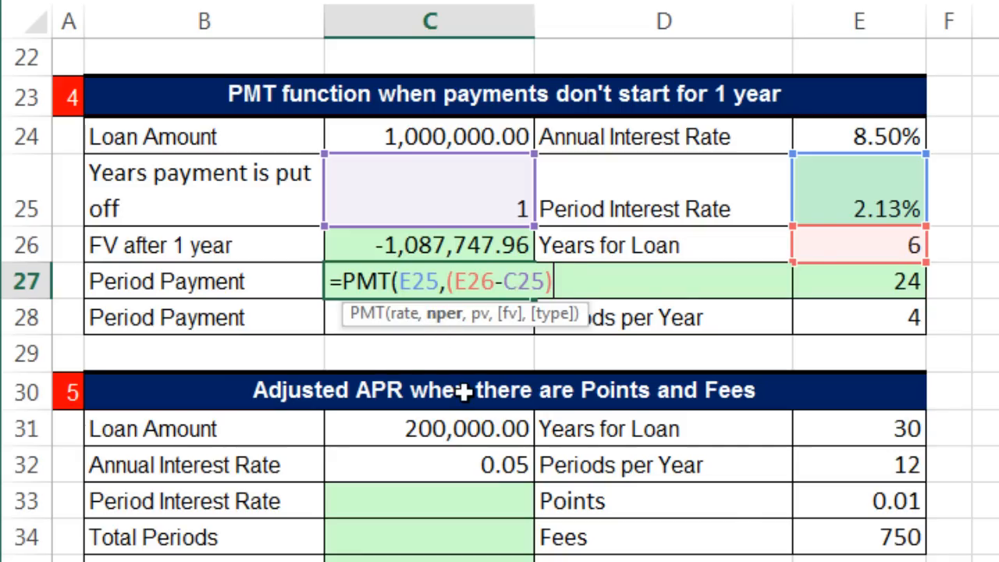
click(859, 321)
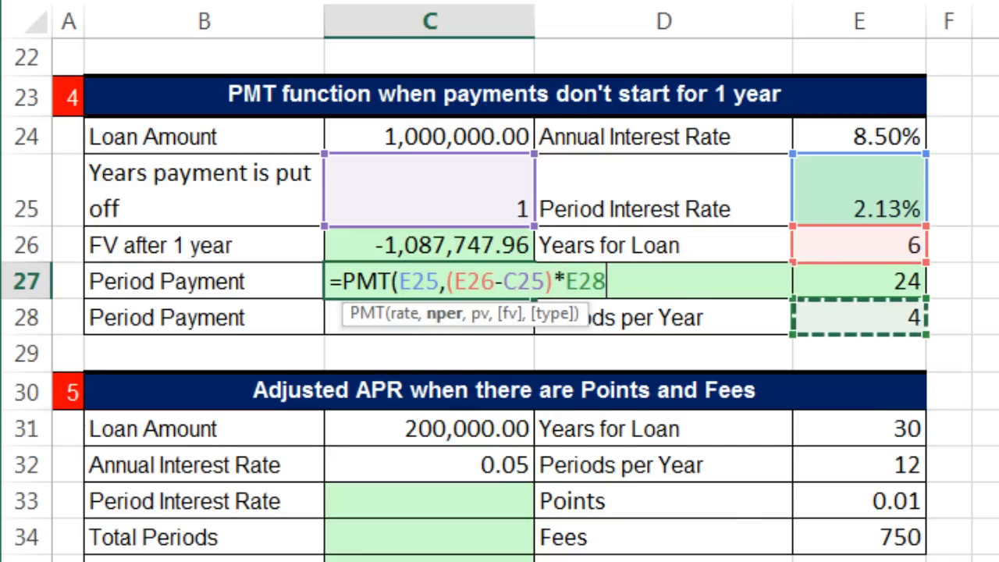
Step: Evaluate the nper argument inside the C27 formula and restore it to its cell references
click(445, 320)
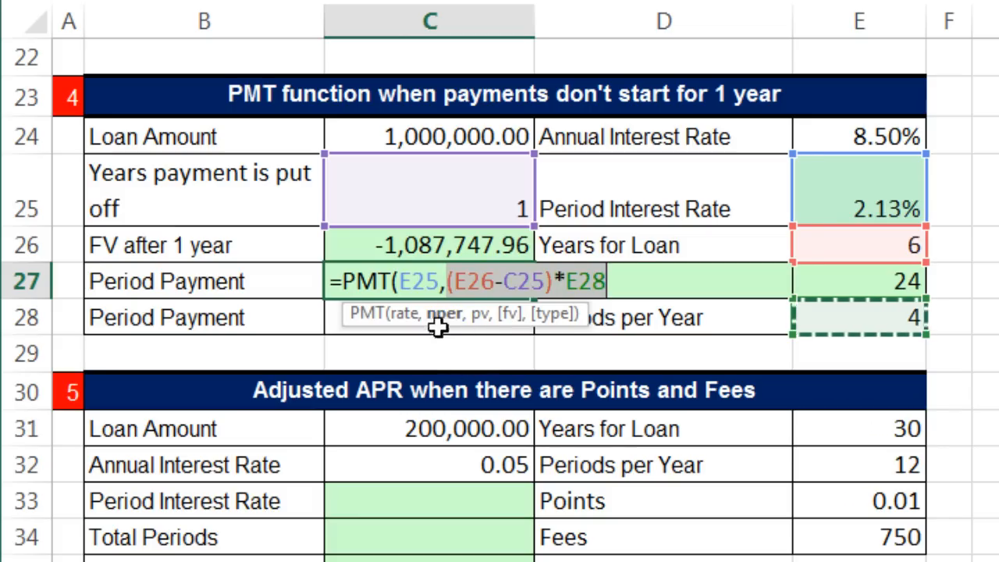
click(408, 327)
click(446, 321)
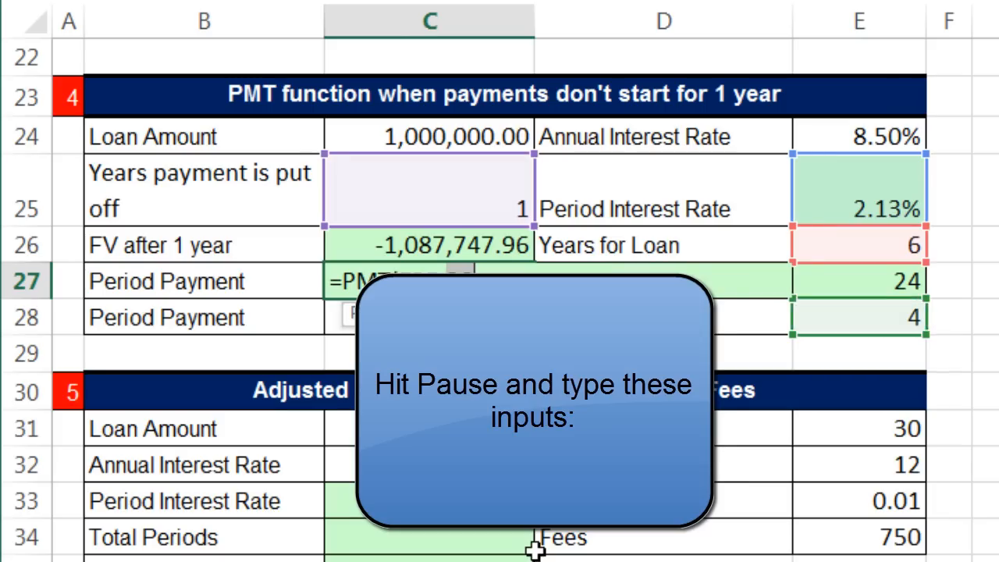
text(20)
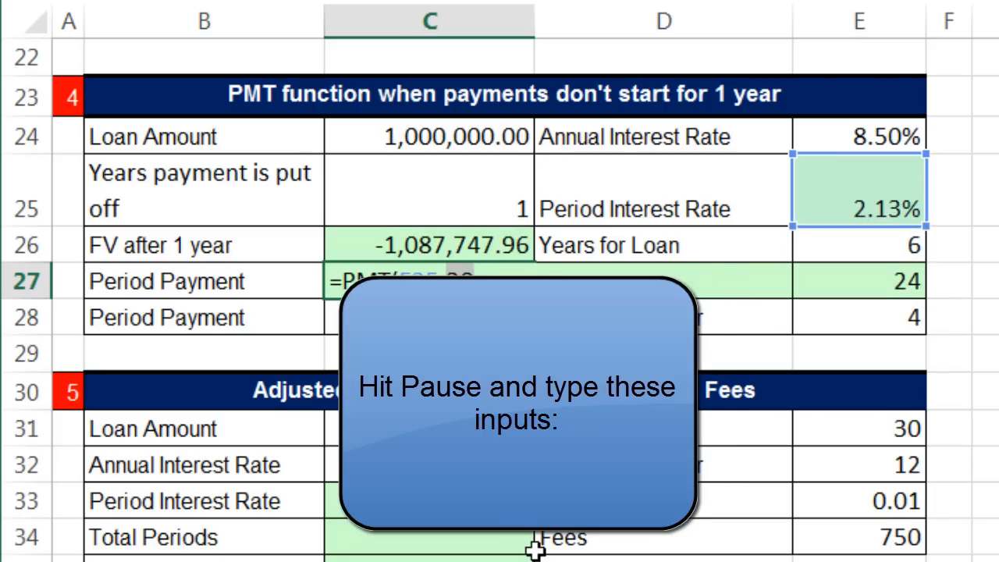
key(ctrl+z)
click(617, 286)
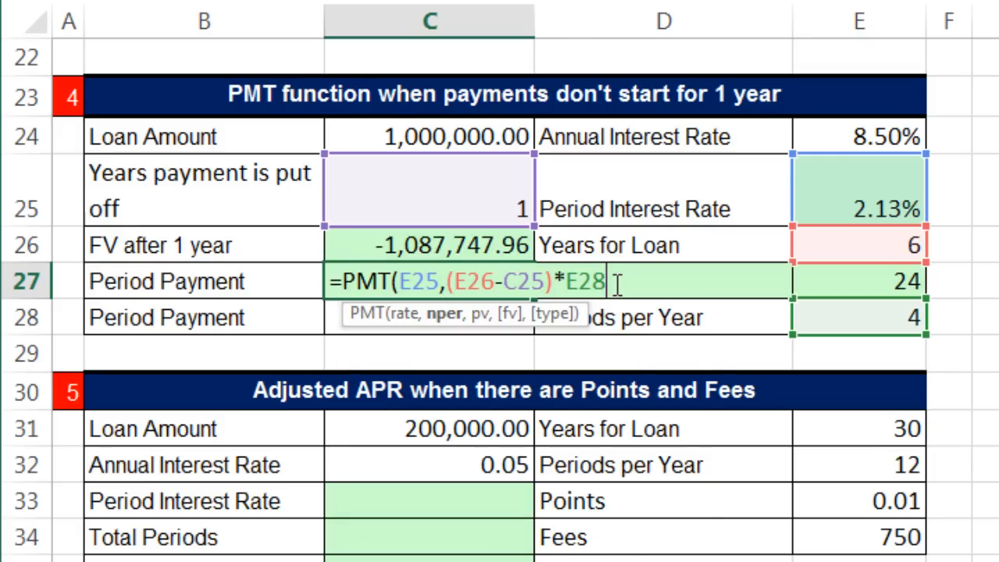
Step: Add -C26 as the pv argument of the C27 PMT formula, then evaluate that argument and restore its cell reference
text(,-)
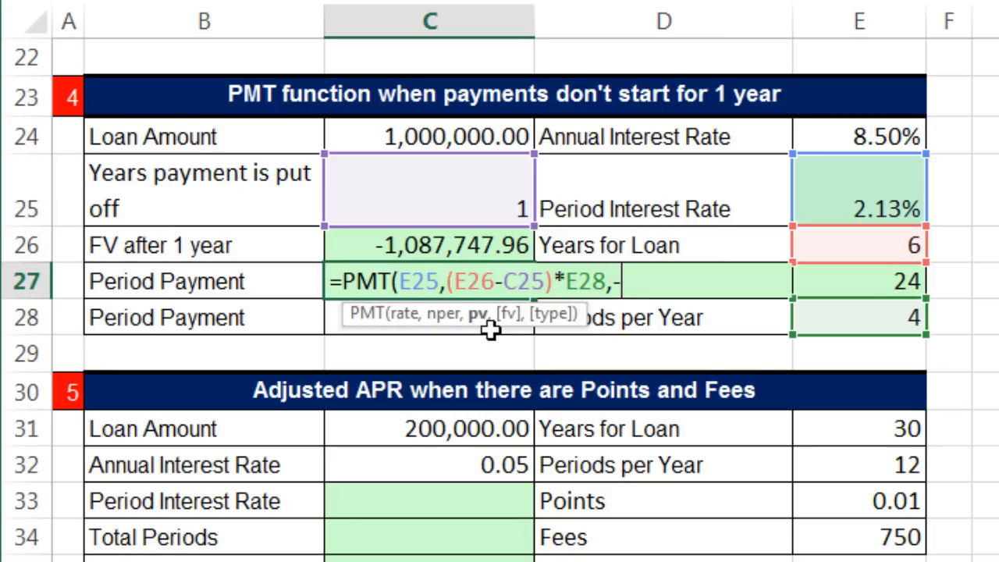
click(332, 245)
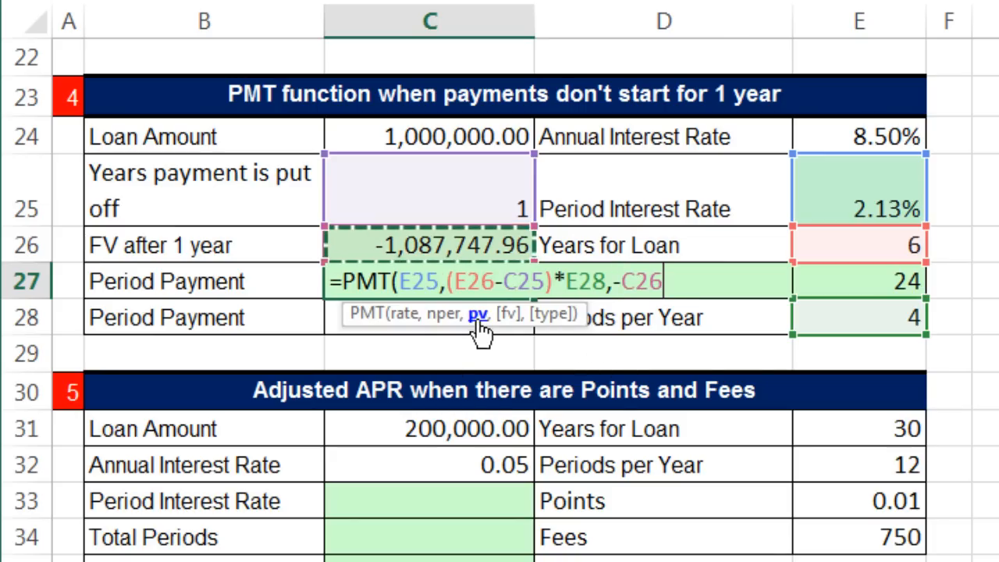
key(shift+Left)
key(shift+Left)
key(shift+Left)
key(shift+Left)
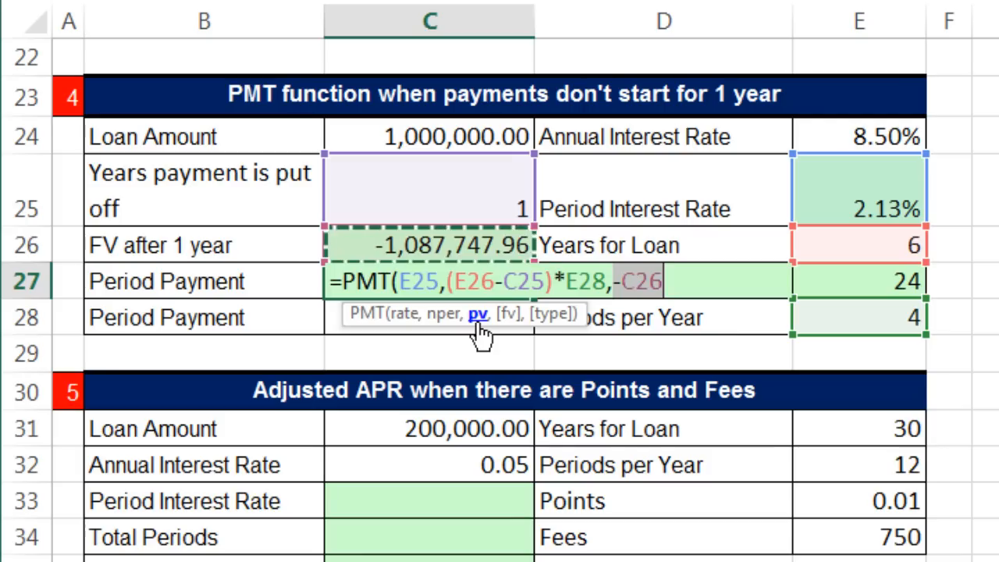
key(F9)
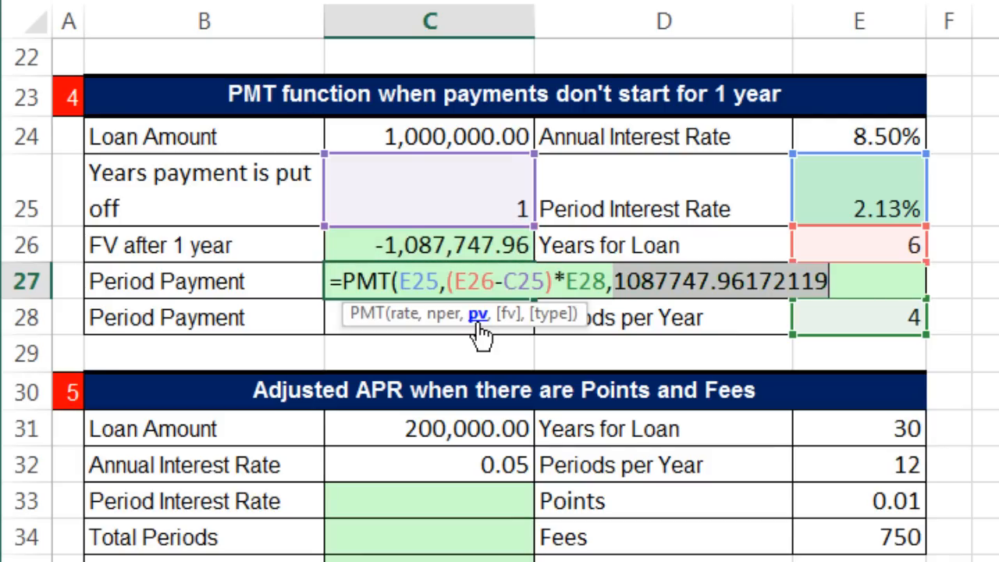
key(ctrl+z)
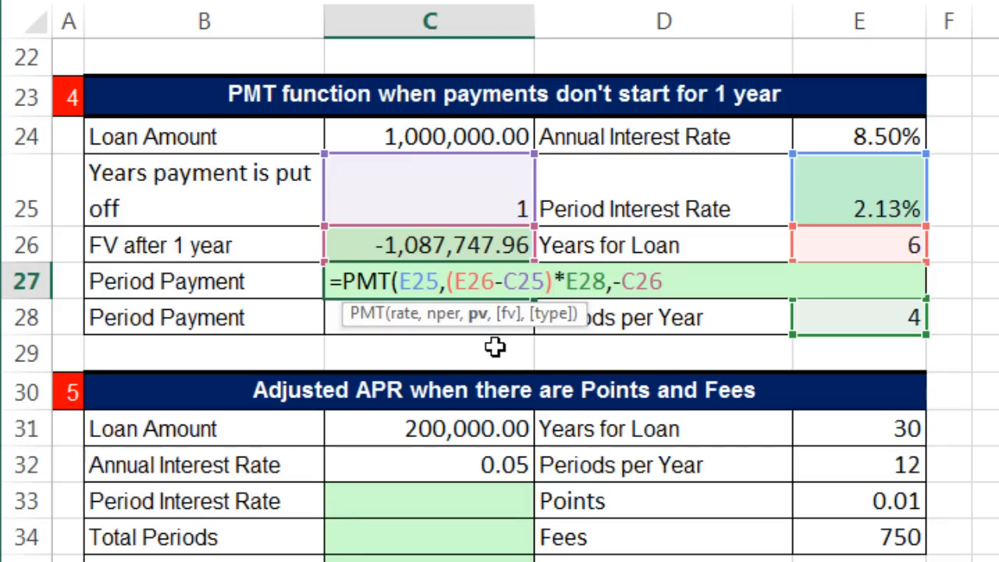
Step: Complete the PMT formula in C27 with the fv and type arguments omitted, and check it against the original loan amount
text(,)
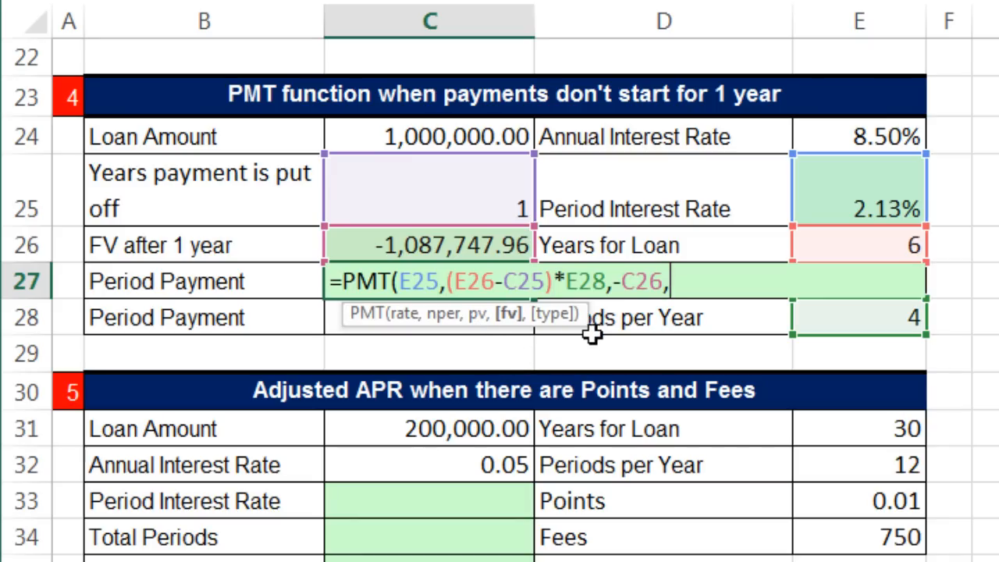
text(,)
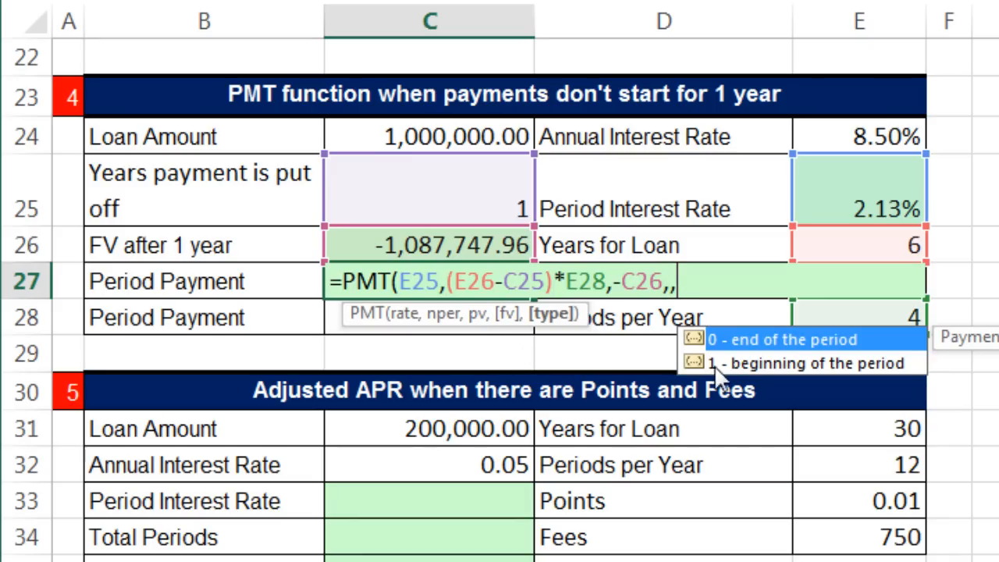
key(BackSpace)
key(BackSpace)
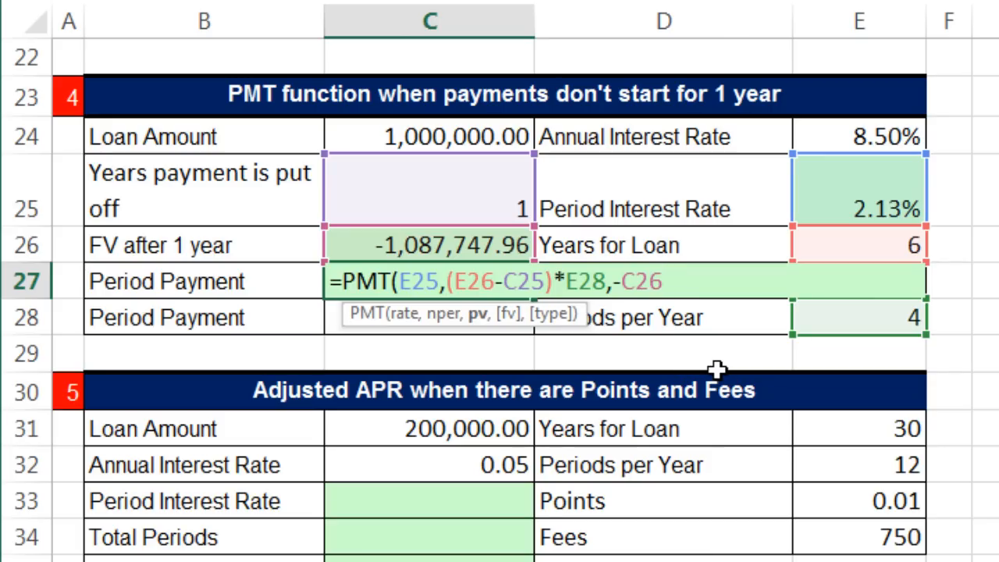
text())
key(Return)
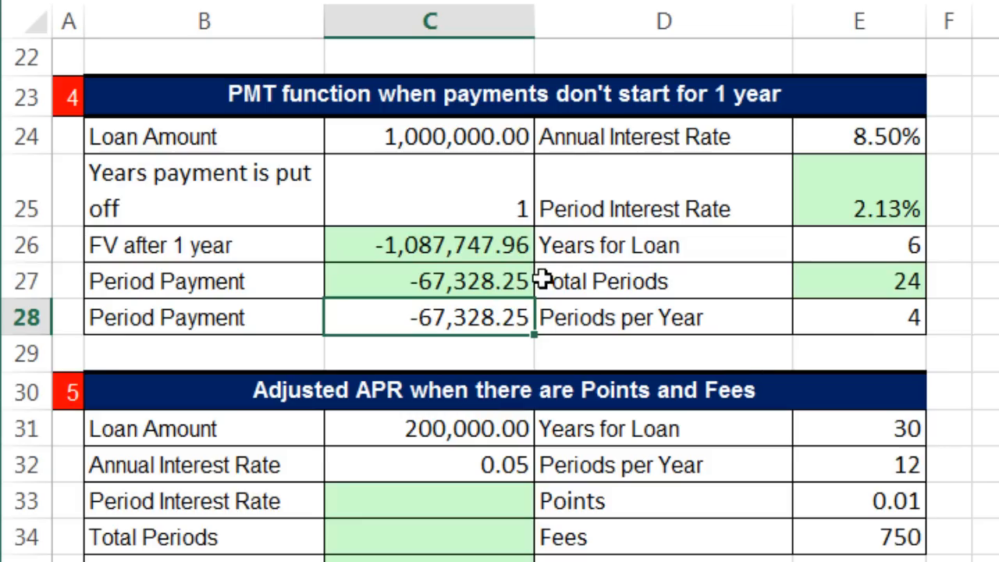
click(459, 133)
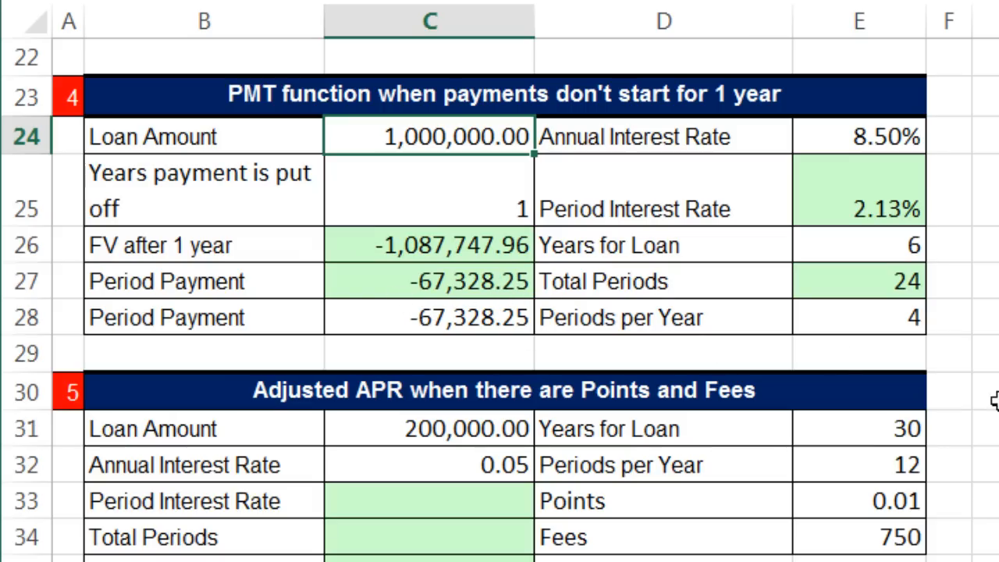
Step: Examine the loan amount, points, fees and empty calculation cells in the section on Adjusted APR with Points and Fees
scroll(499, 296, down, 2)
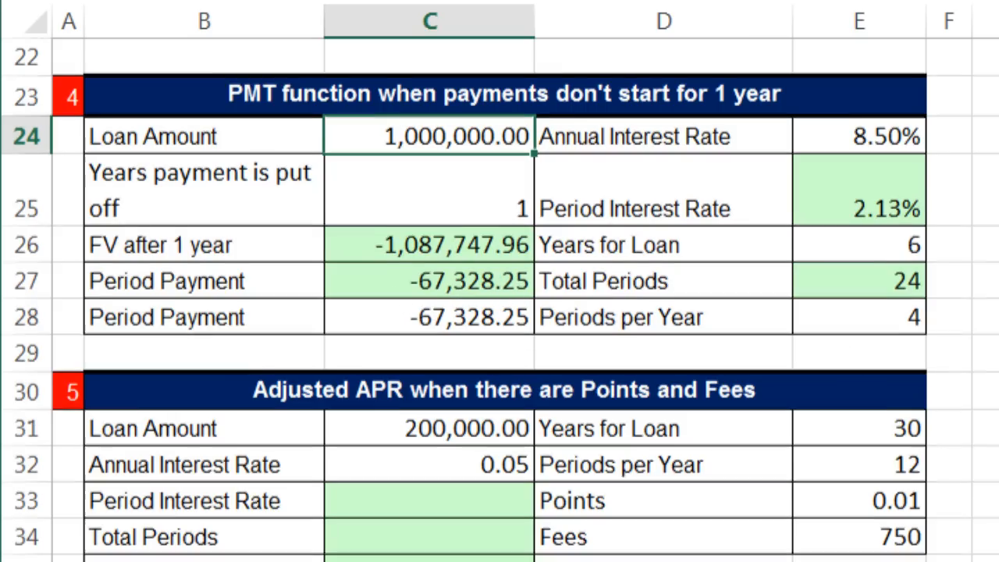
scroll(499, 296, down, 1)
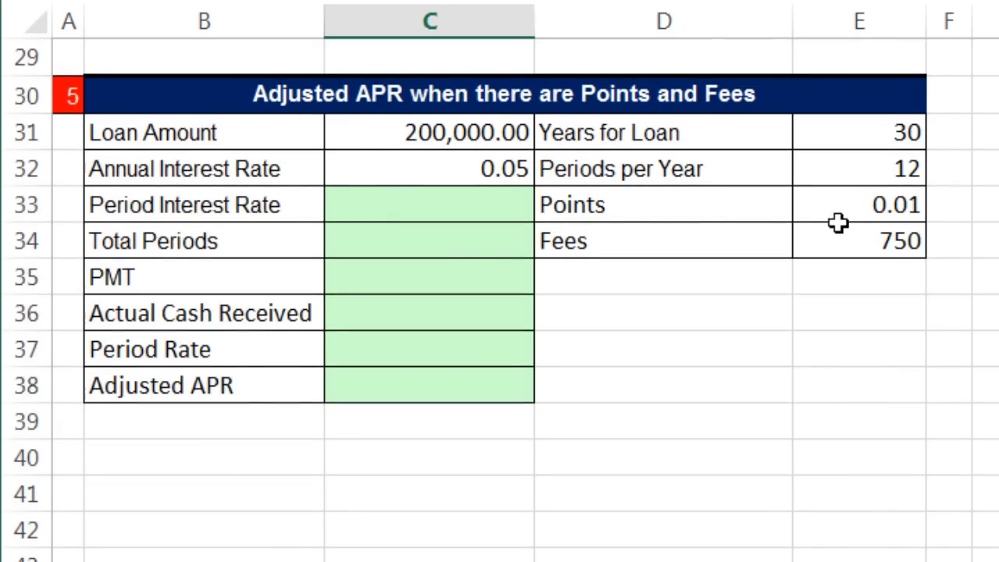
click(463, 138)
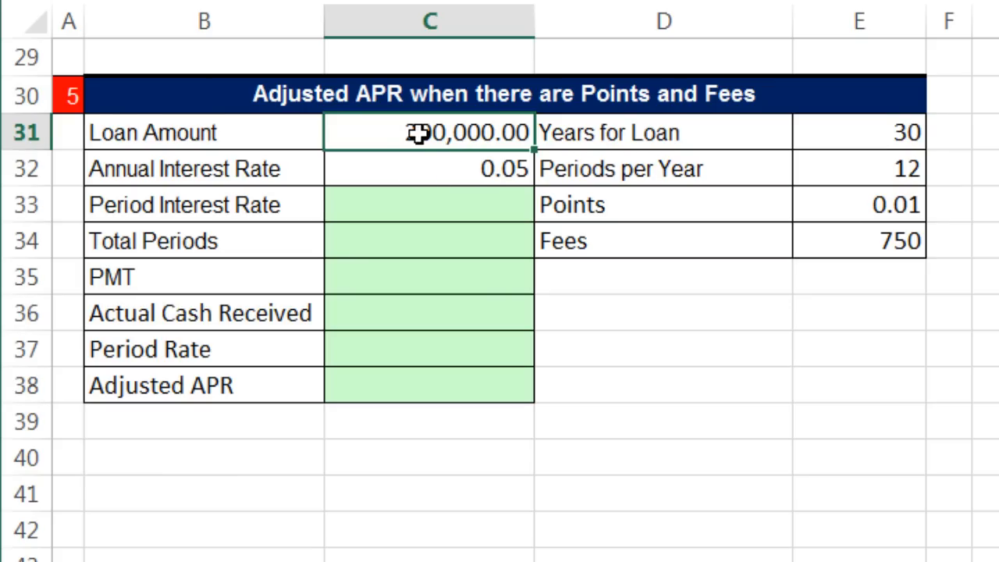
click(675, 206)
click(680, 243)
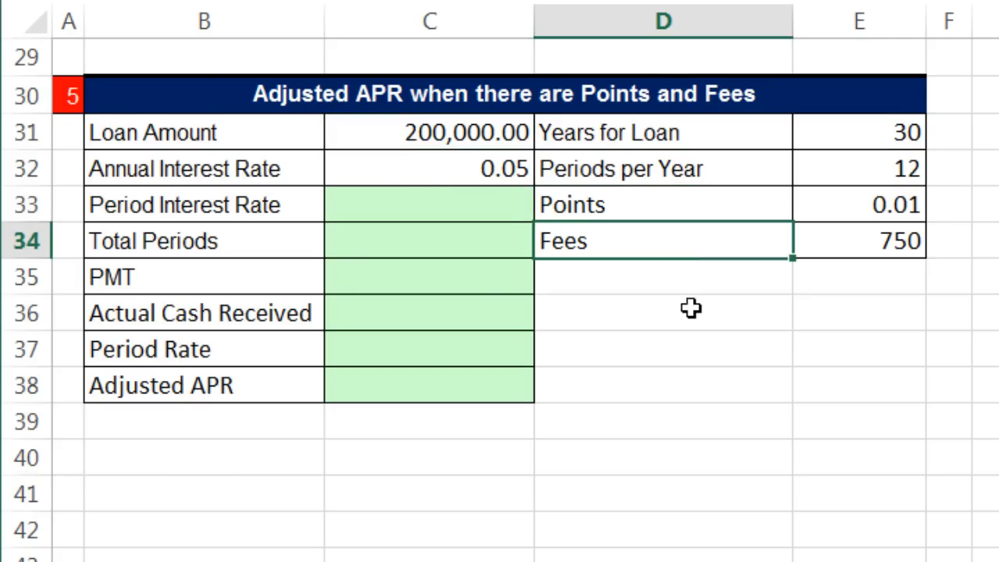
click(827, 205)
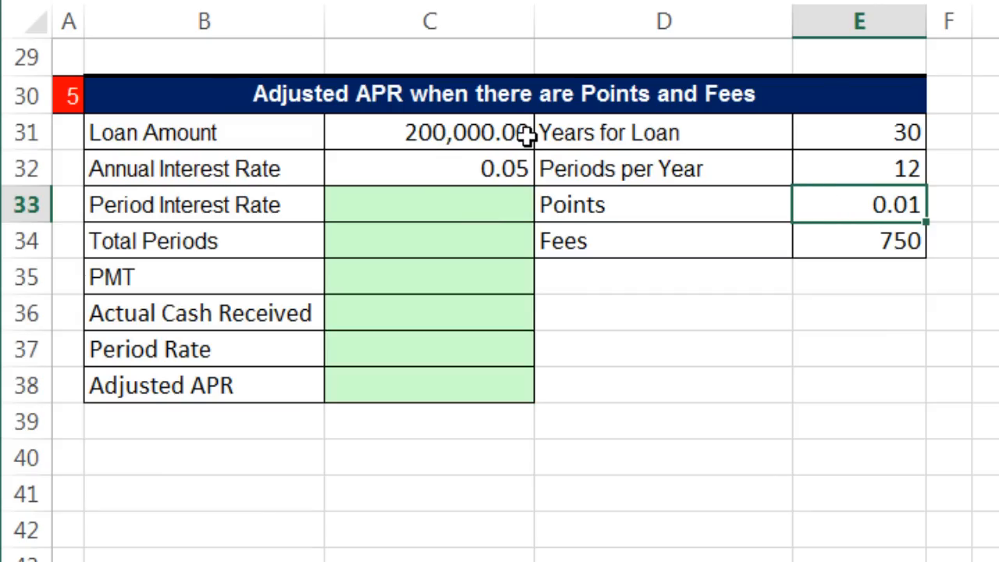
click(826, 243)
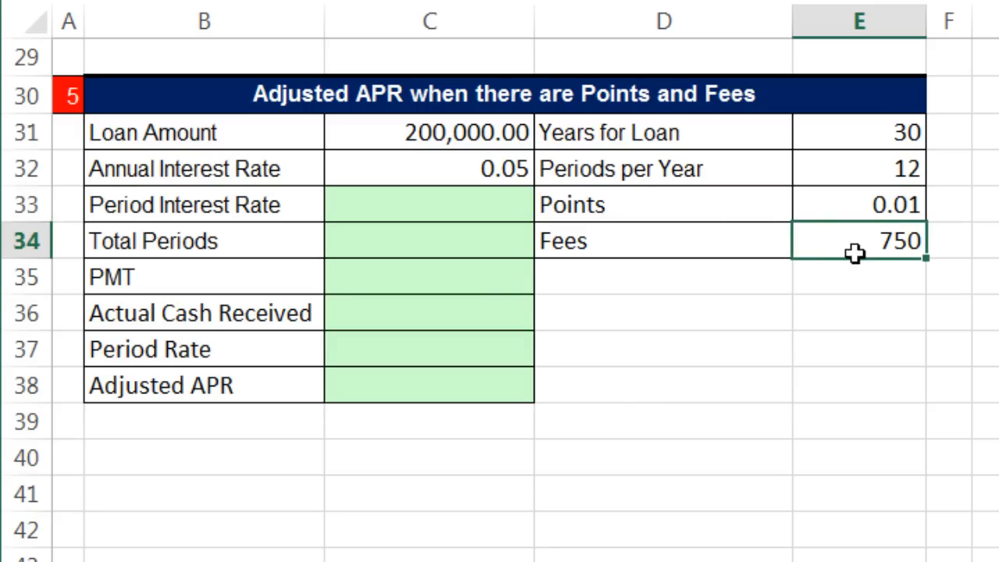
drag(722, 201, 825, 232)
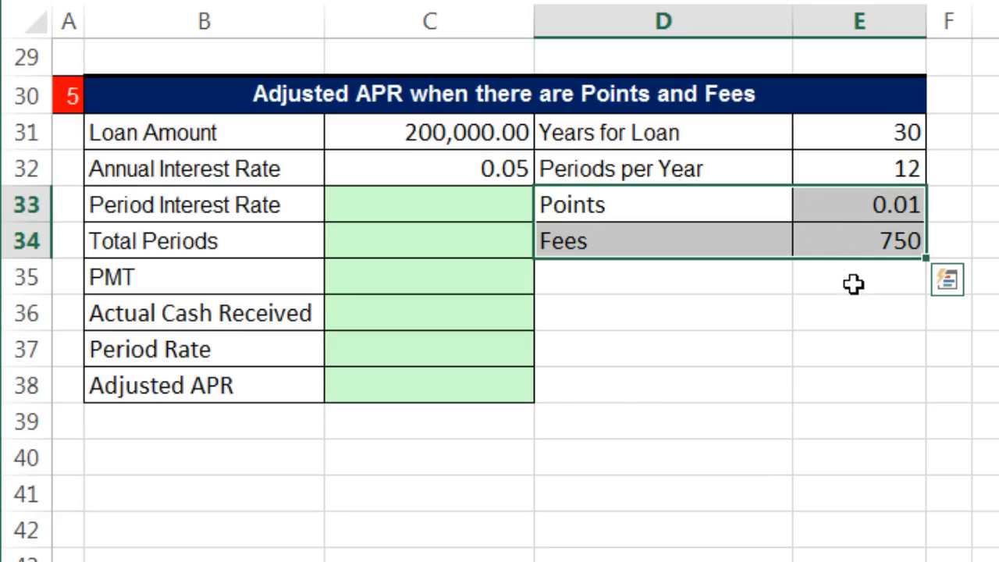
click(844, 252)
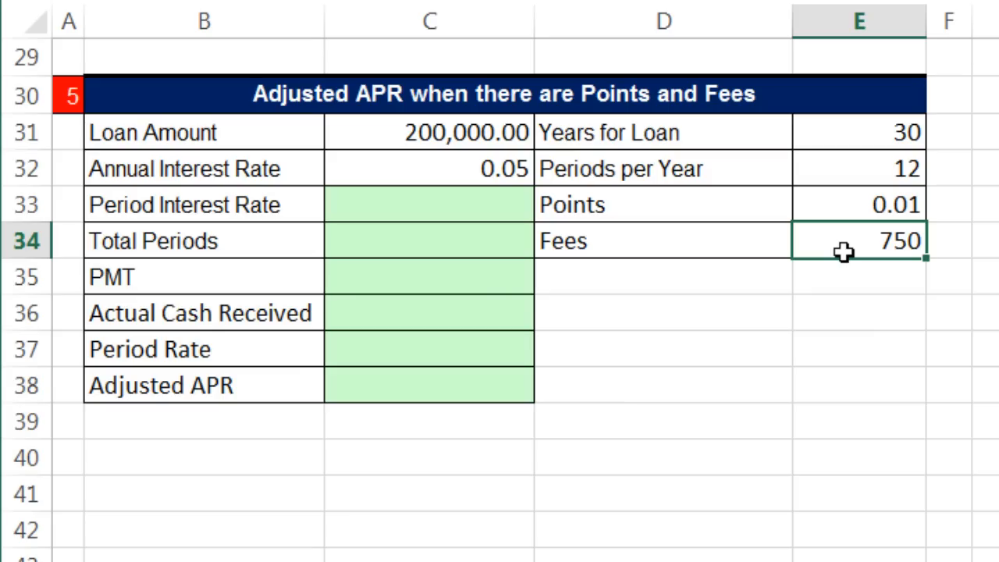
click(417, 203)
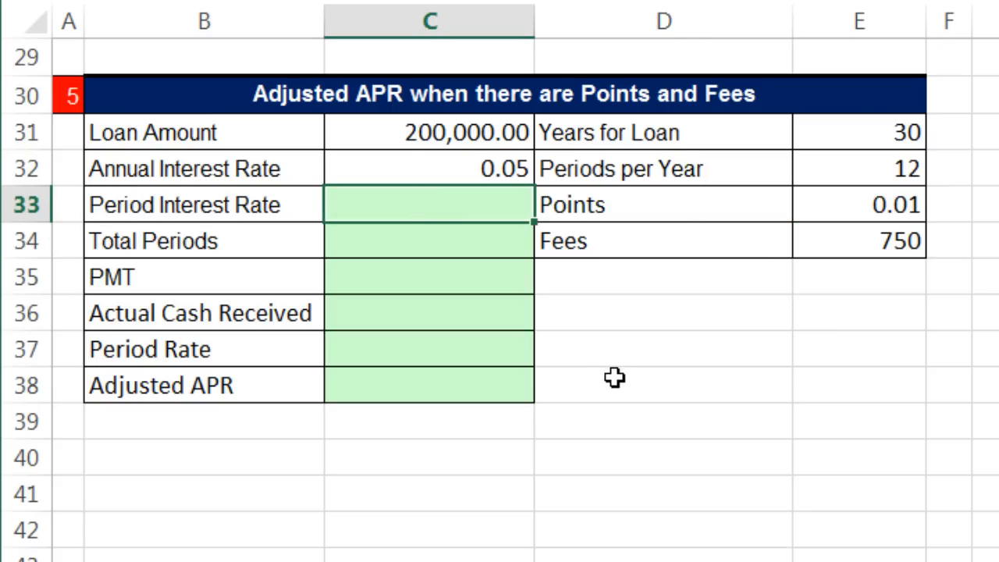
click(384, 135)
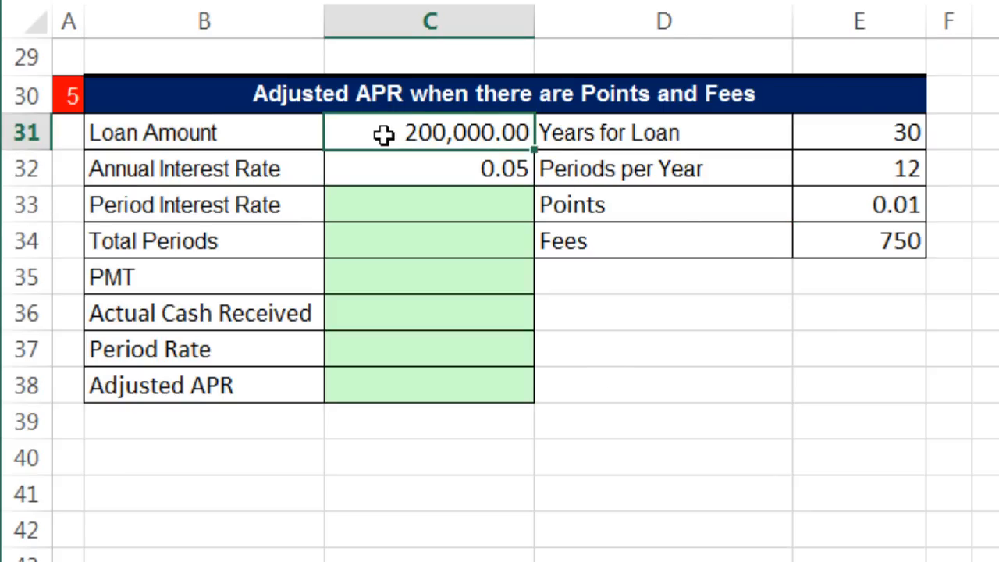
click(408, 209)
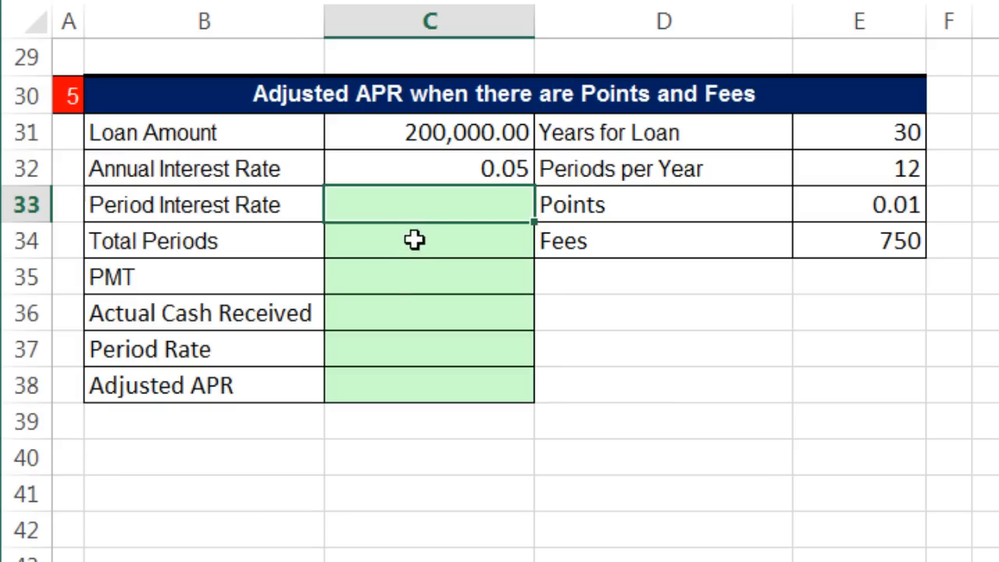
click(409, 274)
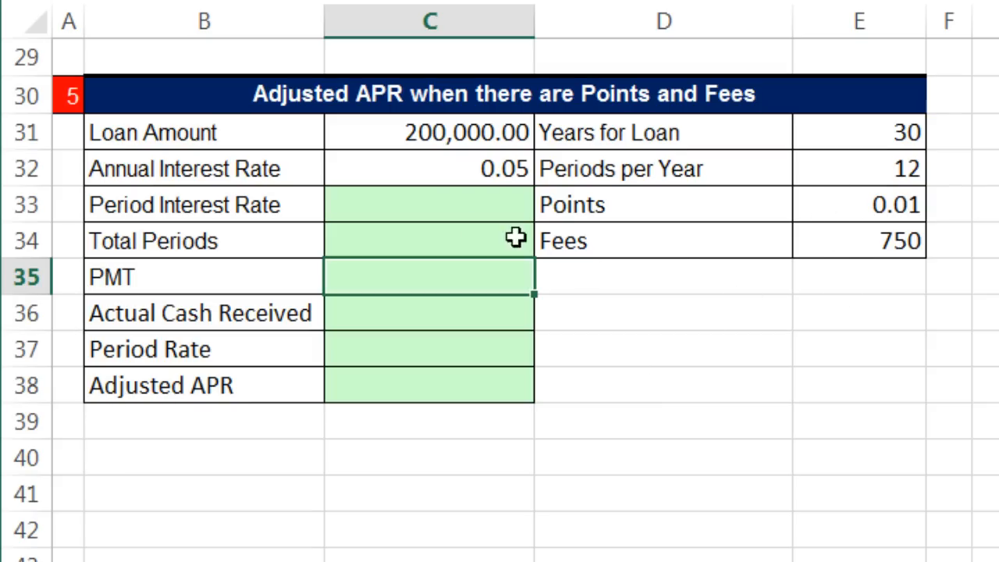
Step: Calculate the period interest rate in C33 by dividing the annual rate by the periods per year, =C32/E32
click(388, 202)
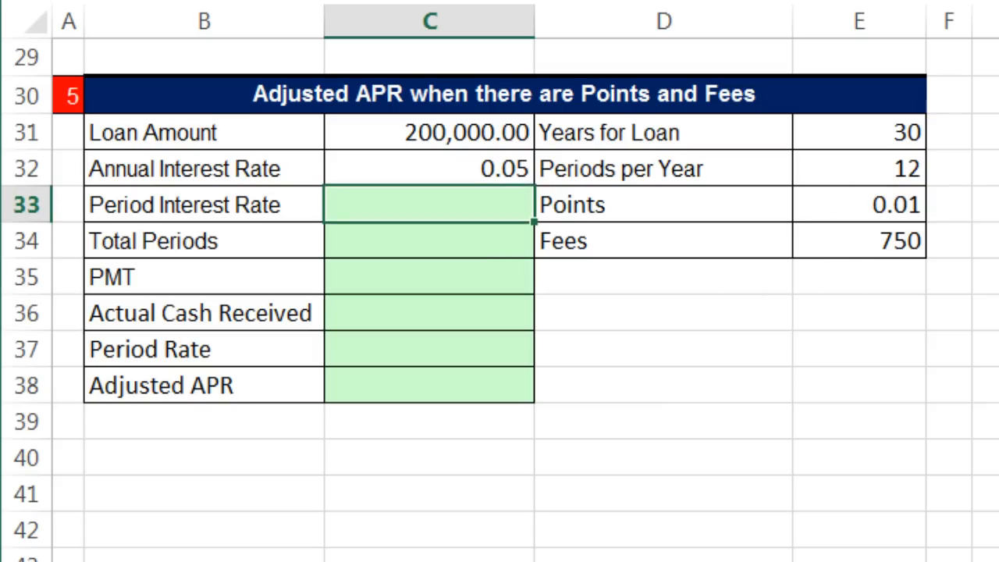
text(=)
click(438, 161)
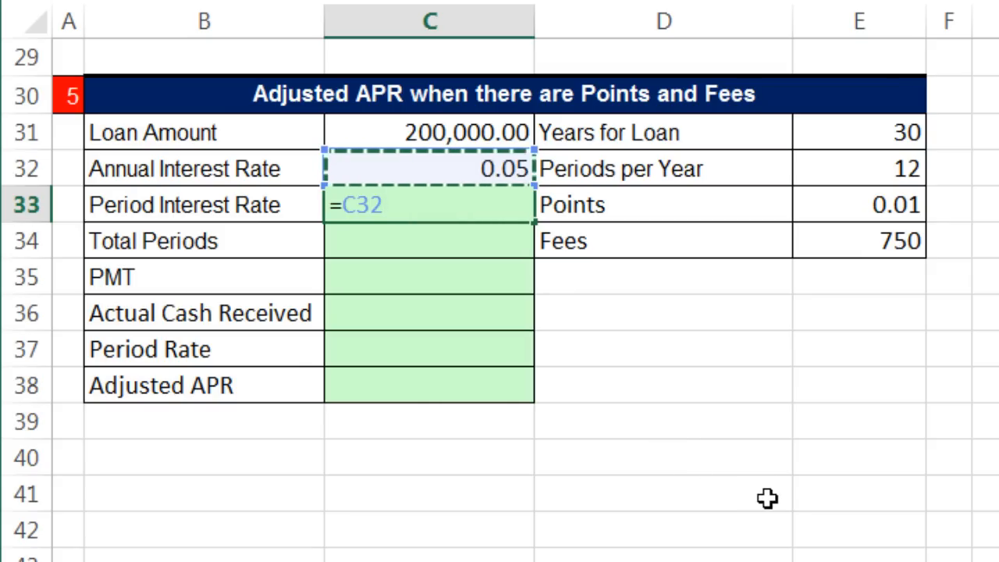
text(/)
click(856, 162)
key(Return)
Step: Calculate the total periods in C34 by multiplying the loan years by the periods per year, =E31*E32
text(=)
click(903, 133)
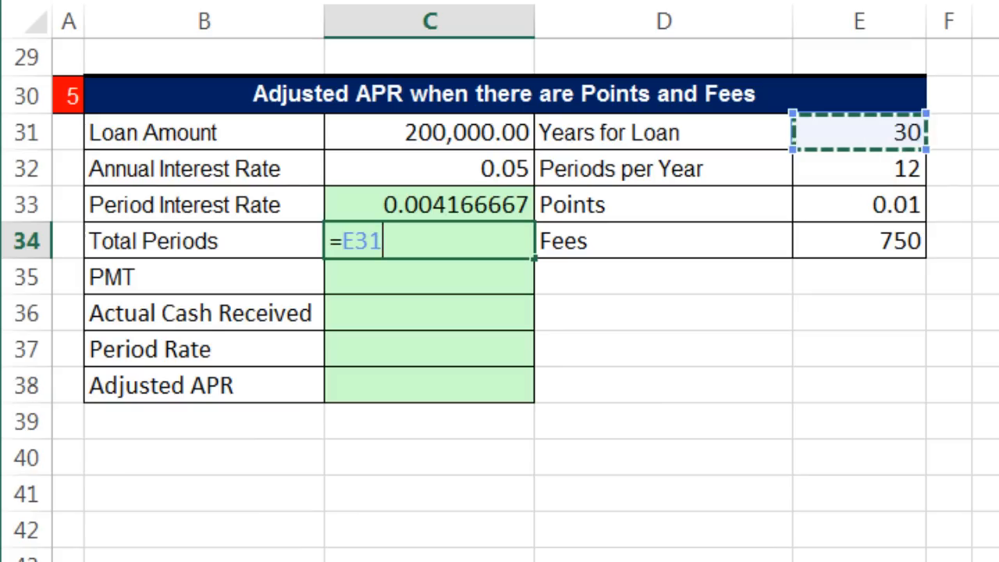
text(*)
click(842, 168)
key(Return)
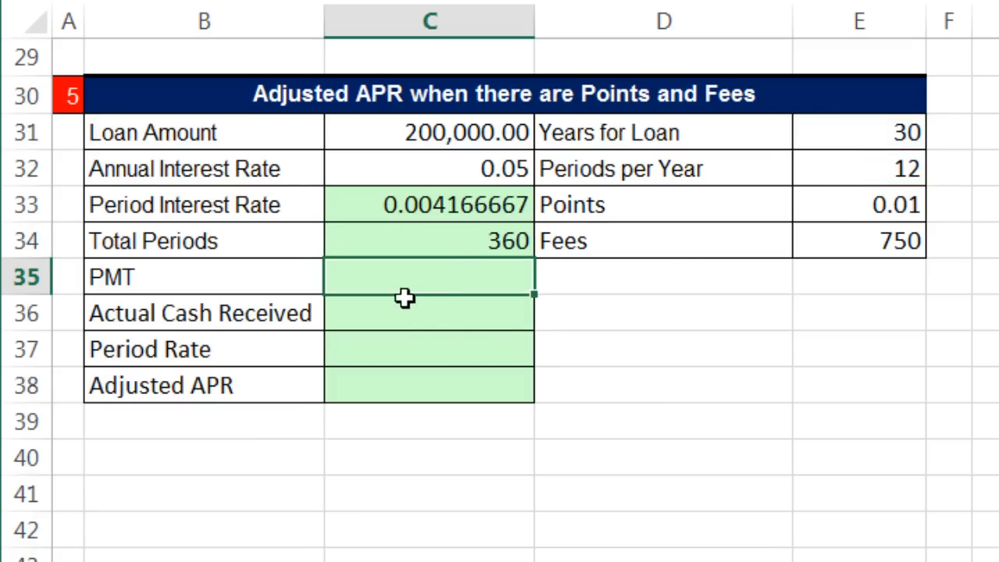
Step: Calculate the loan payment in C35 with =PMT(C33,C34,C31)
text(=p)
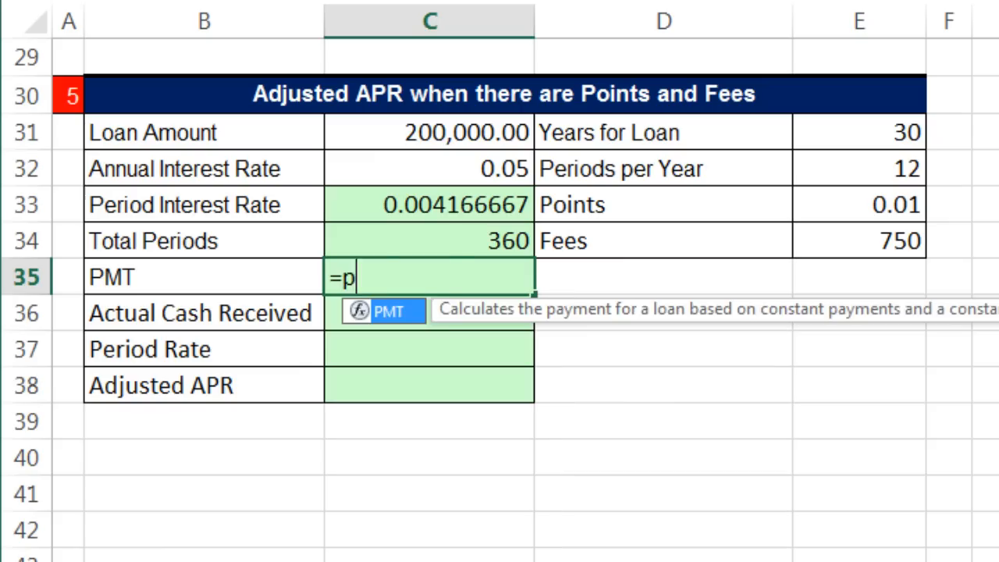
key(Tab)
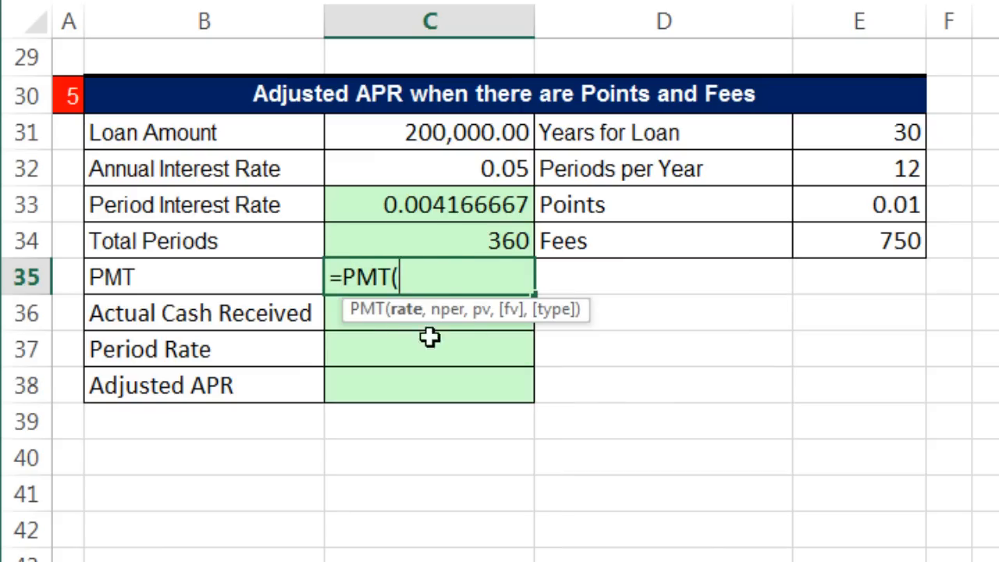
click(418, 201)
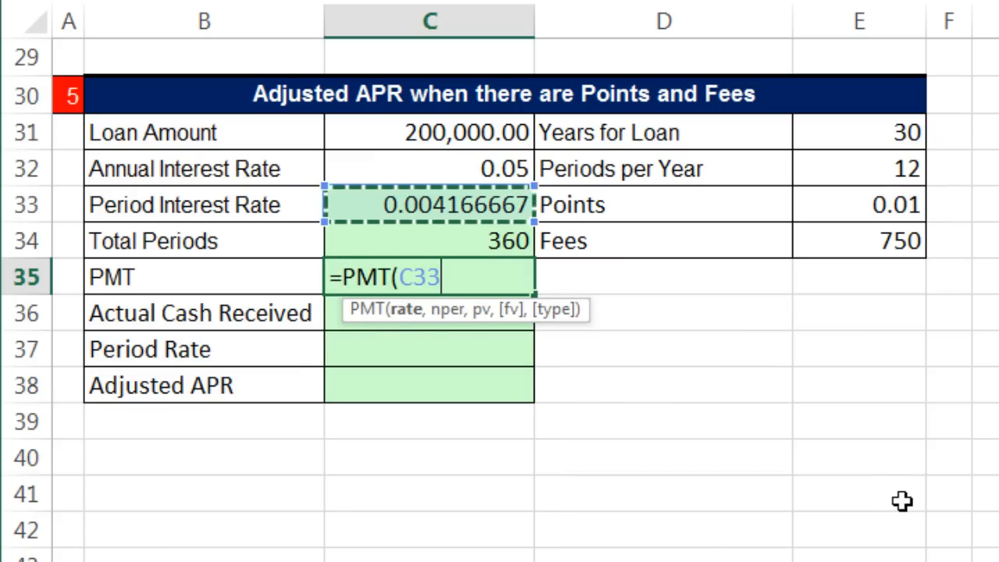
text(,)
click(479, 236)
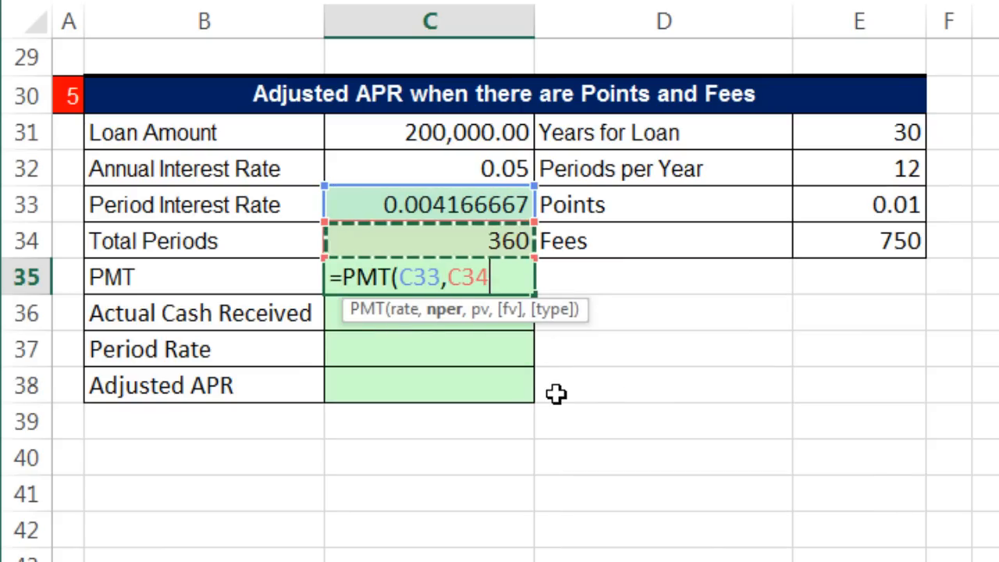
text(,)
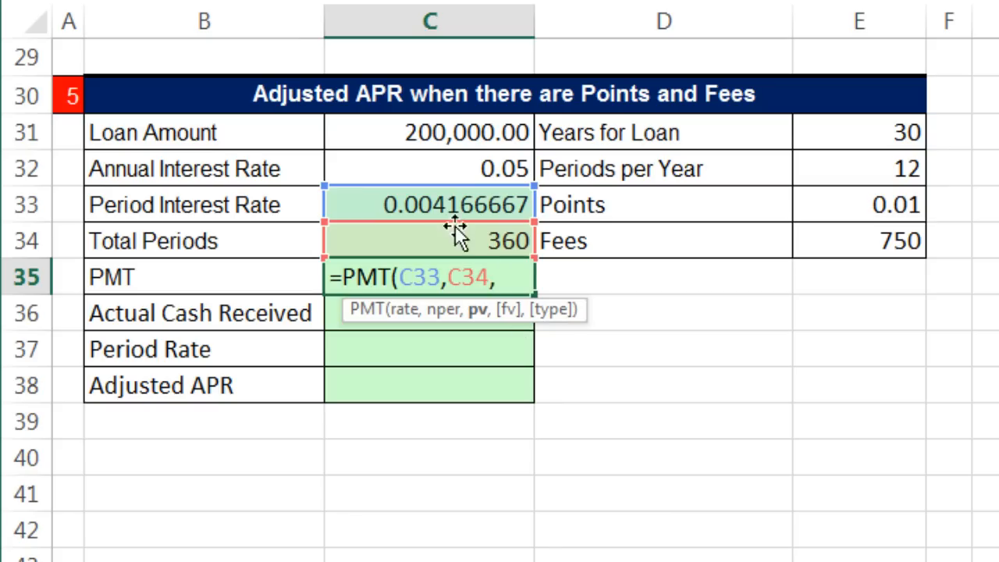
click(404, 133)
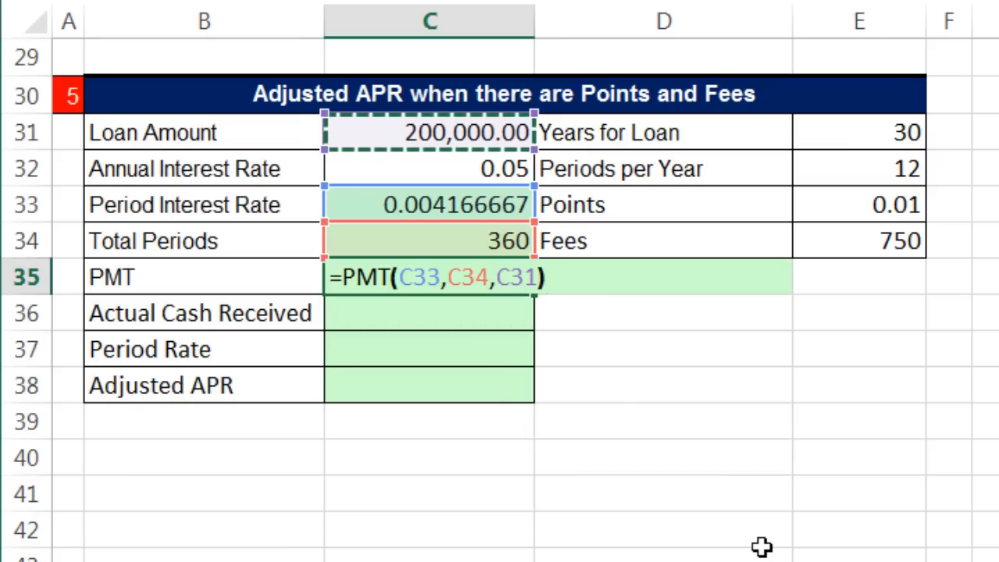
key(Return)
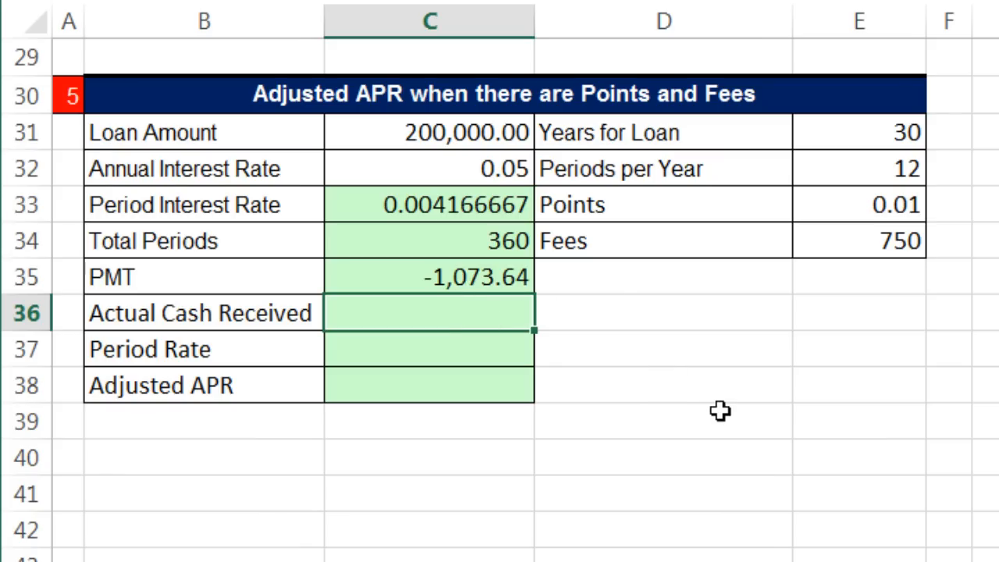
Step: Start the actual cash received formula in C36 by multiplying the loan amount by one minus the points, =C31*(1-E33)
text(=)
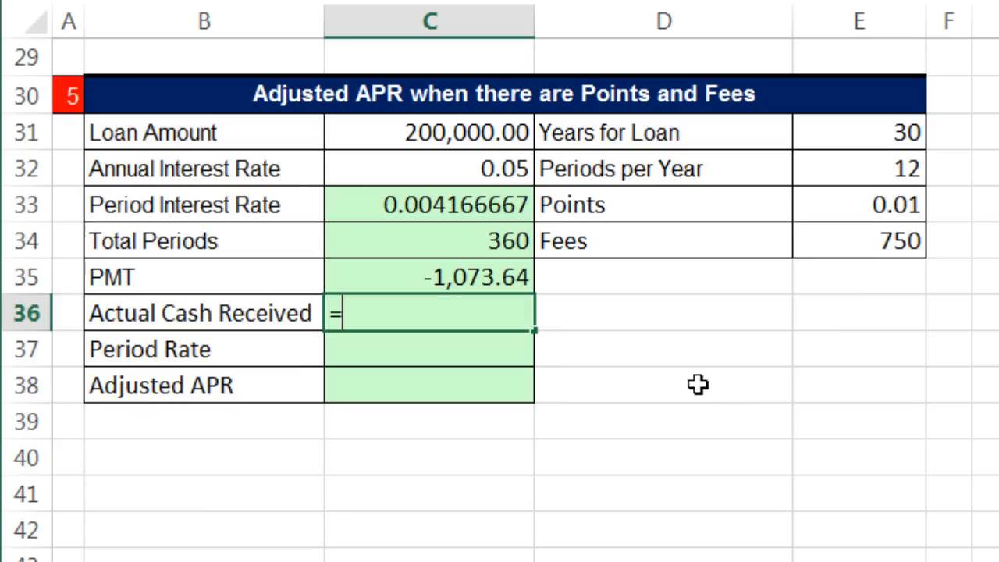
click(446, 136)
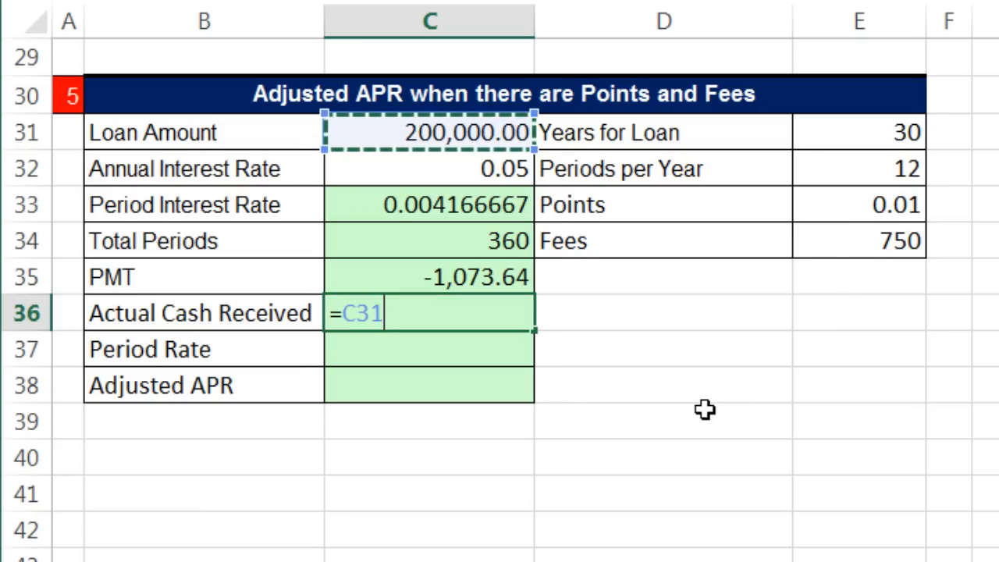
text(*)
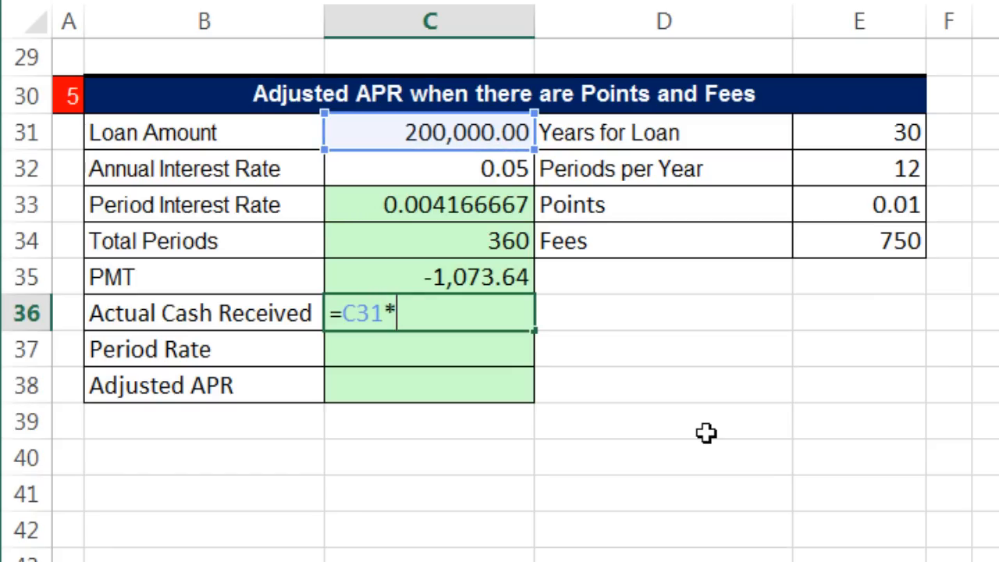
text((1-)
click(849, 205)
text())
Step: Preview the evaluated results of (1-E33) and of the whole expression inside the C36 formula, restoring the cell references each time
drag(397, 312, 613, 331)
key(F9)
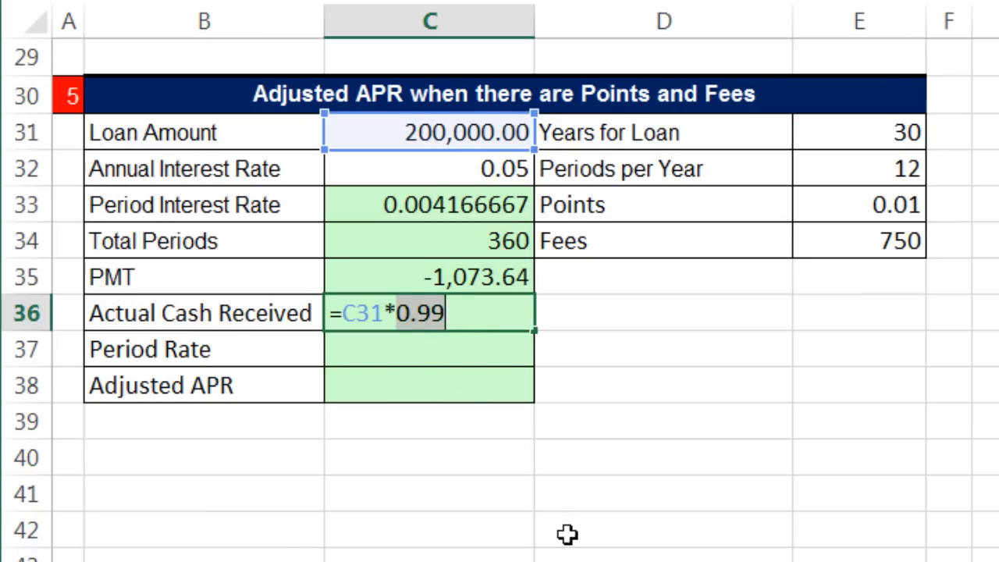
key(ctrl+z)
double_click(443, 311)
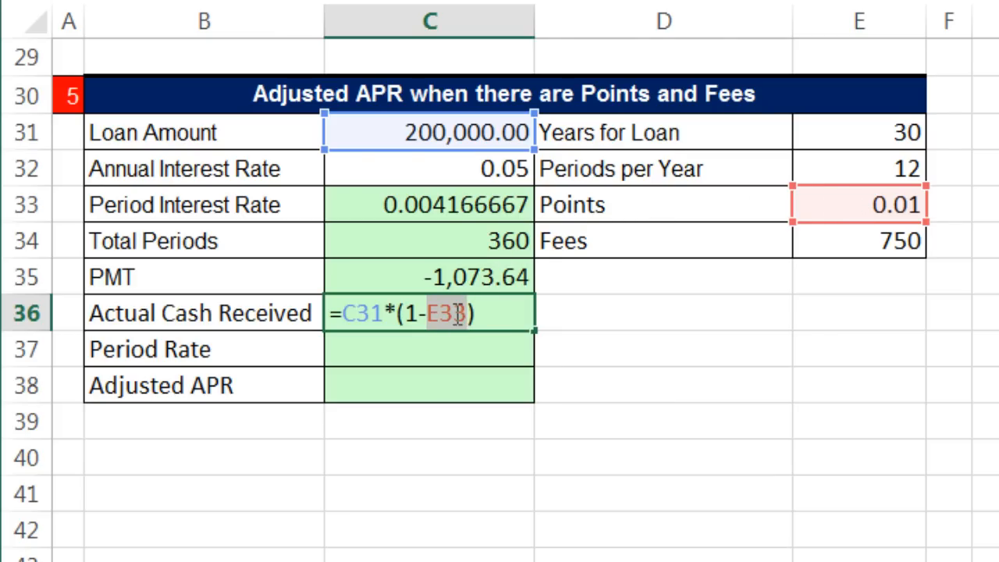
click(489, 316)
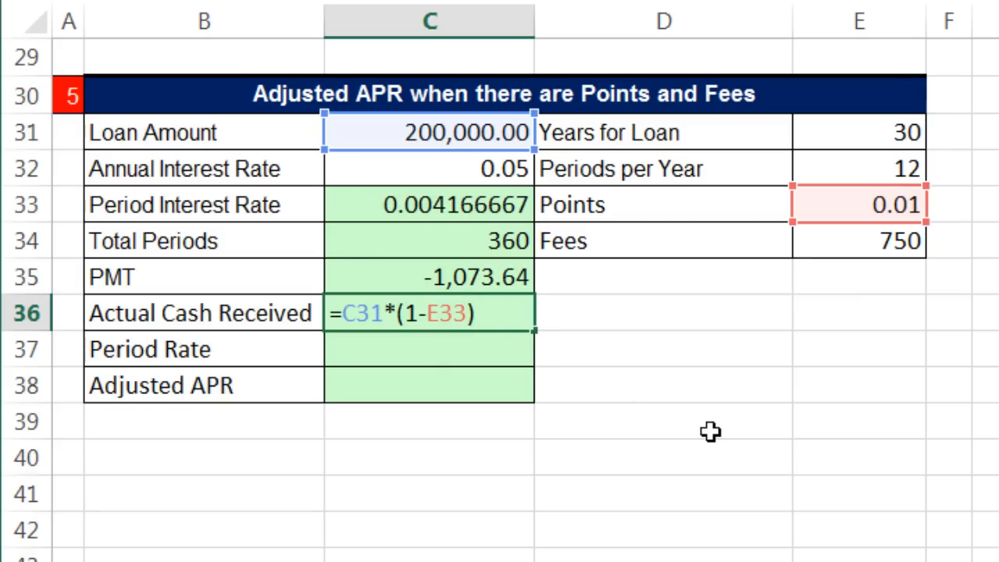
shift+click(347, 313)
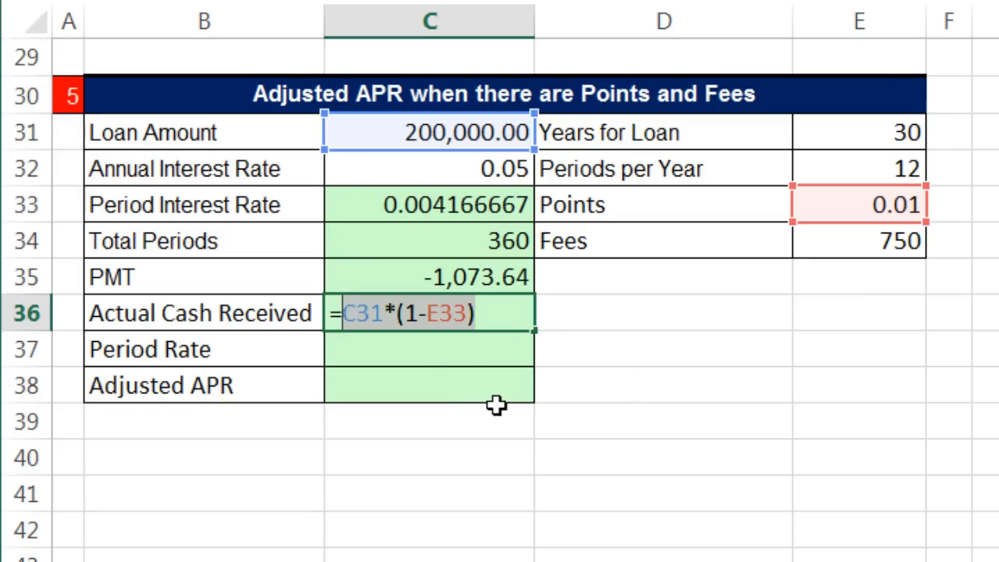
key(F9)
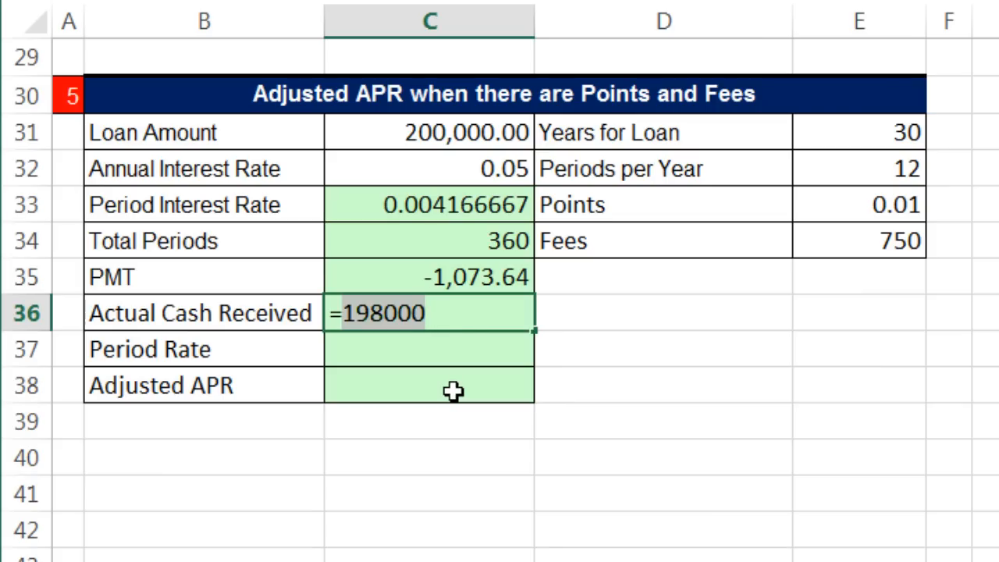
key(ctrl+z)
click(509, 320)
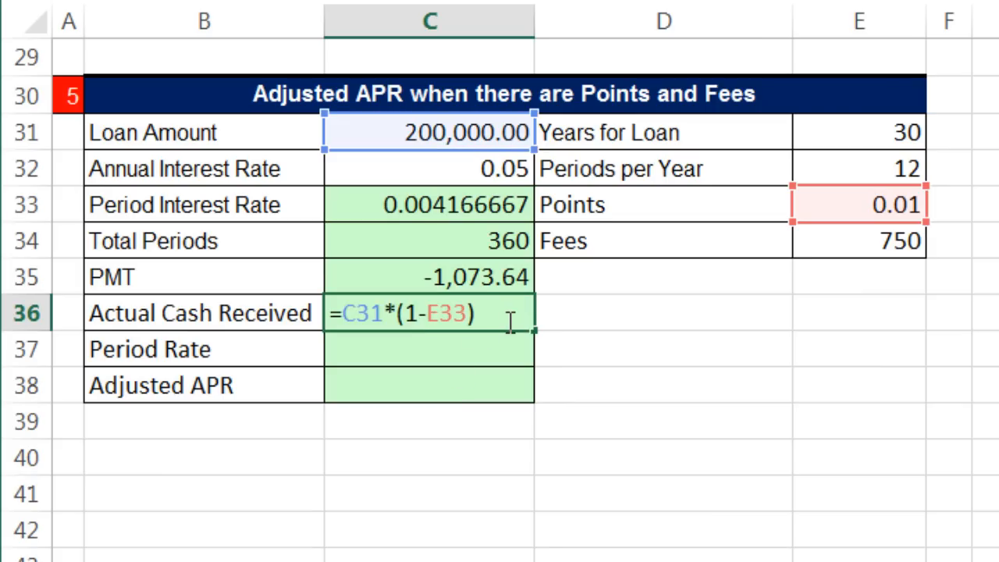
Step: Subtract the fees in E34 to complete the C36 formula as =C31*(1-E33)-E34
click(902, 241)
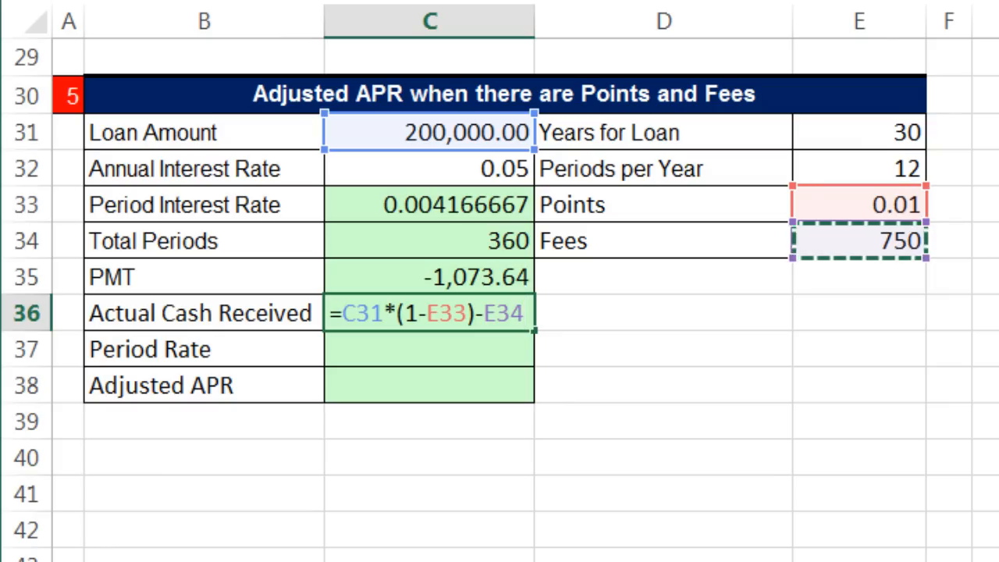
key(Return)
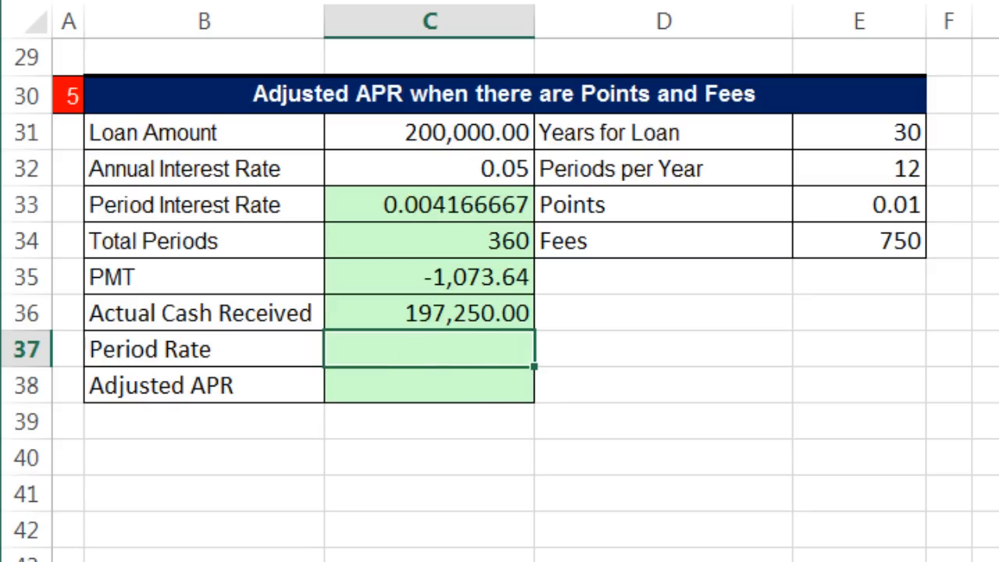
click(485, 205)
click(430, 347)
click(340, 129)
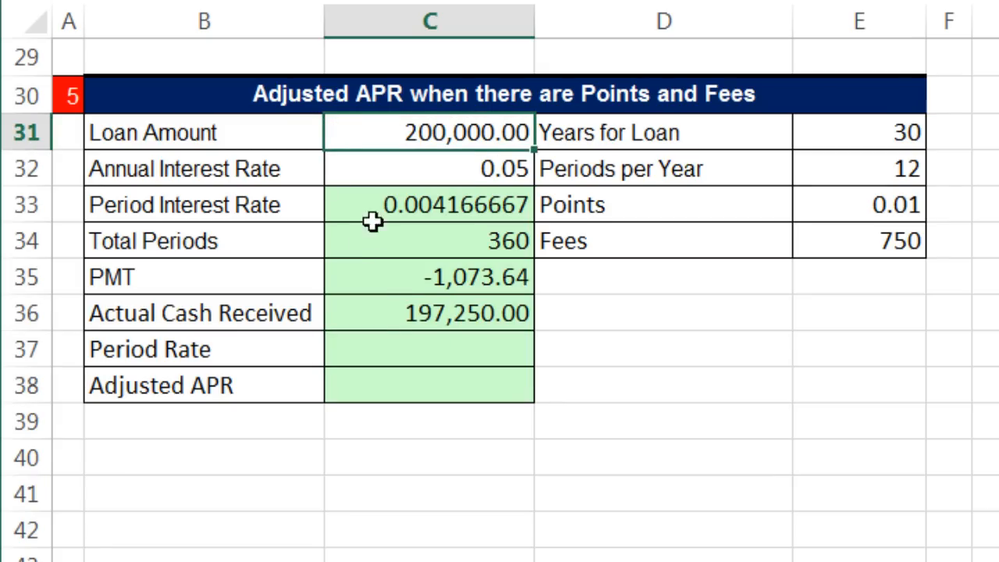
click(397, 312)
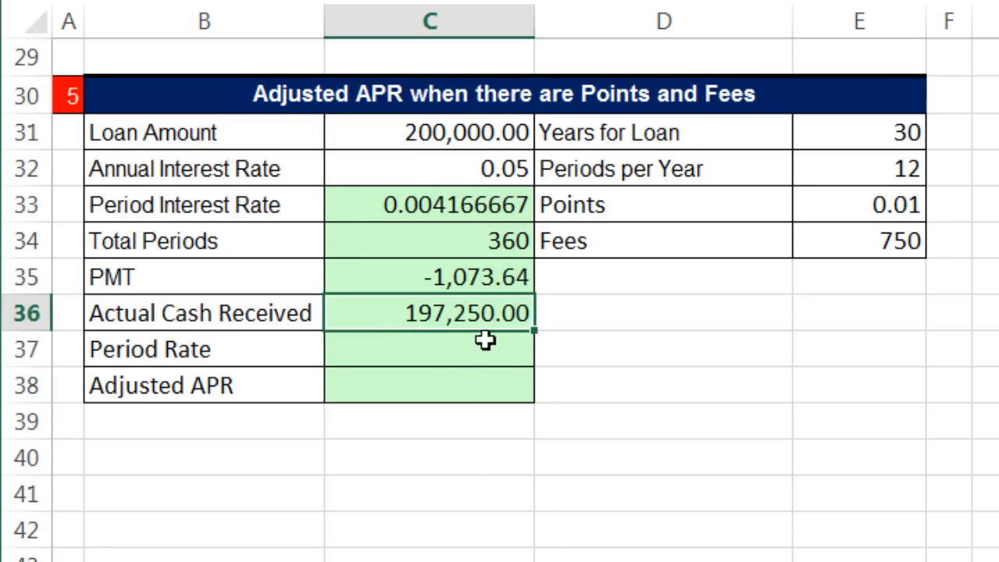
Step: Calculate the period rate in C37 from the total periods, payment and actual cash received with =RATE(C34,C35,C36)
click(441, 357)
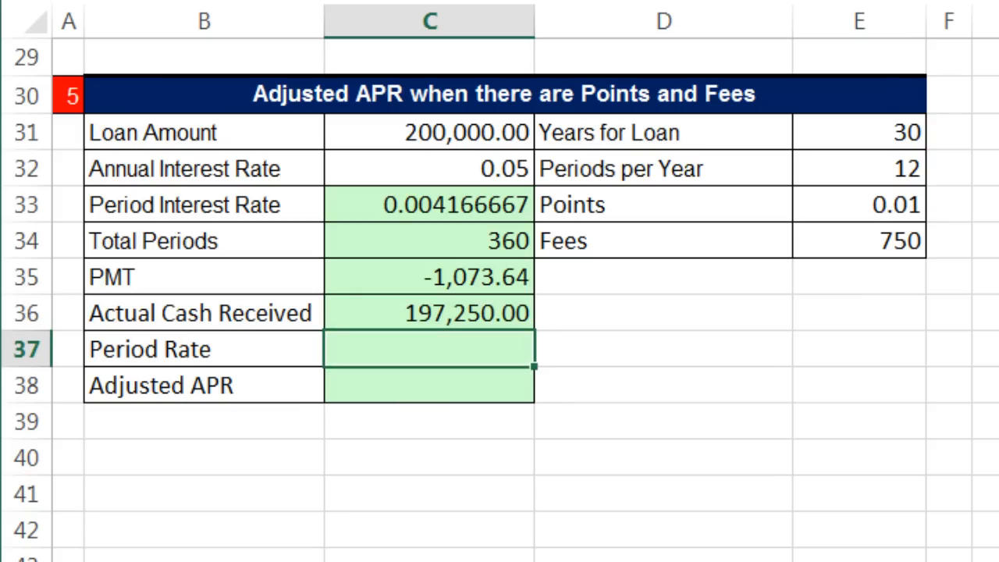
text(=rate)
key(Tab)
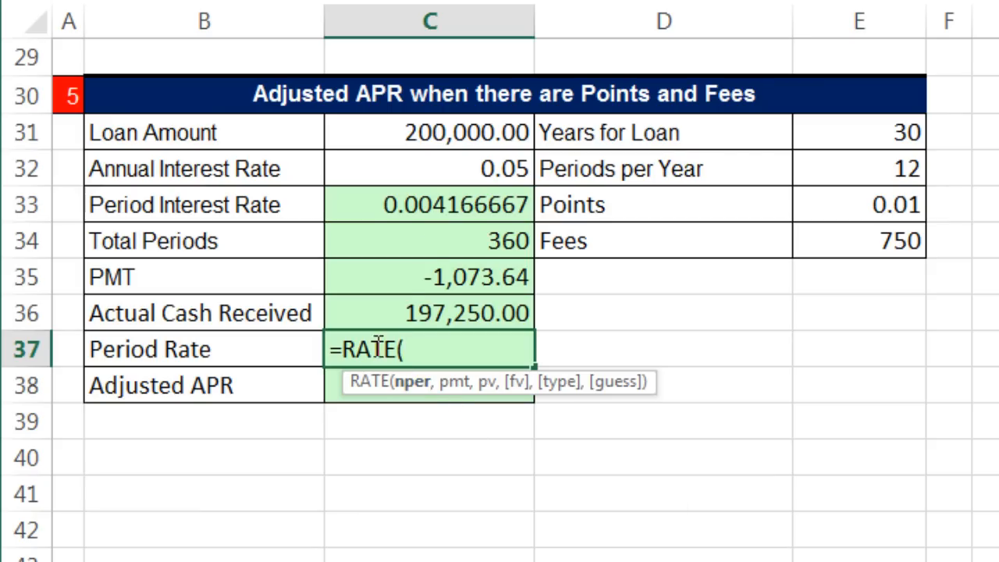
click(453, 239)
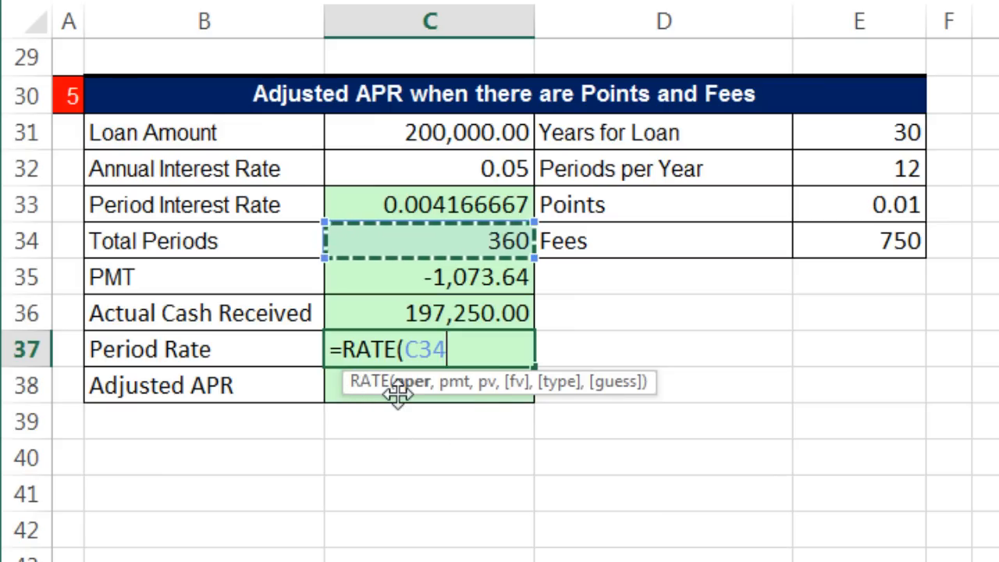
text(,)
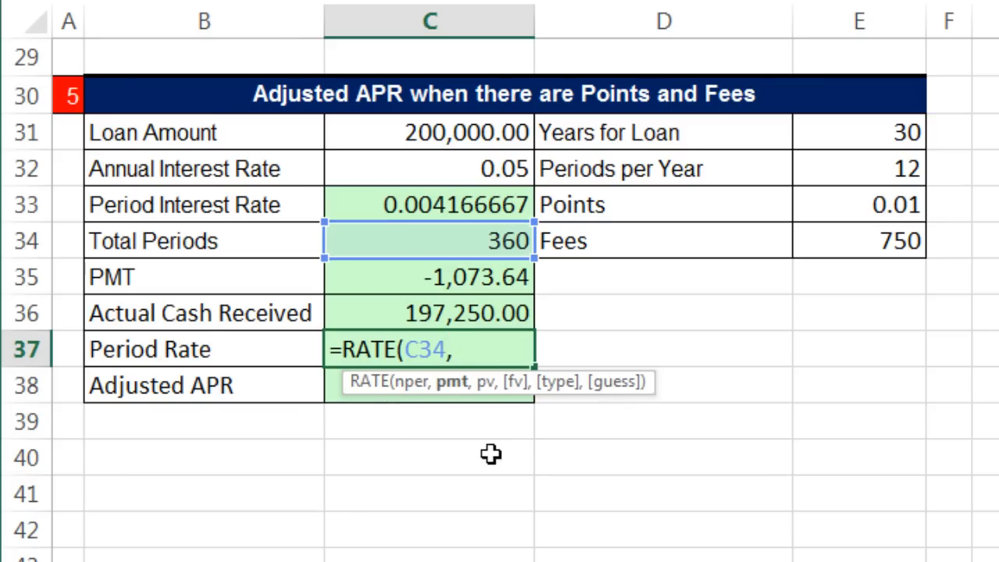
click(466, 279)
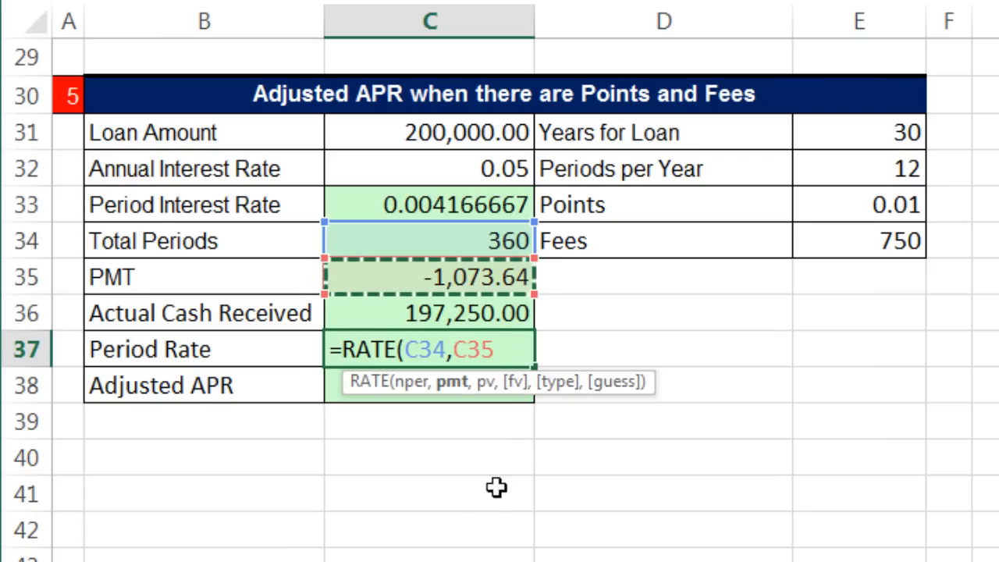
text(,)
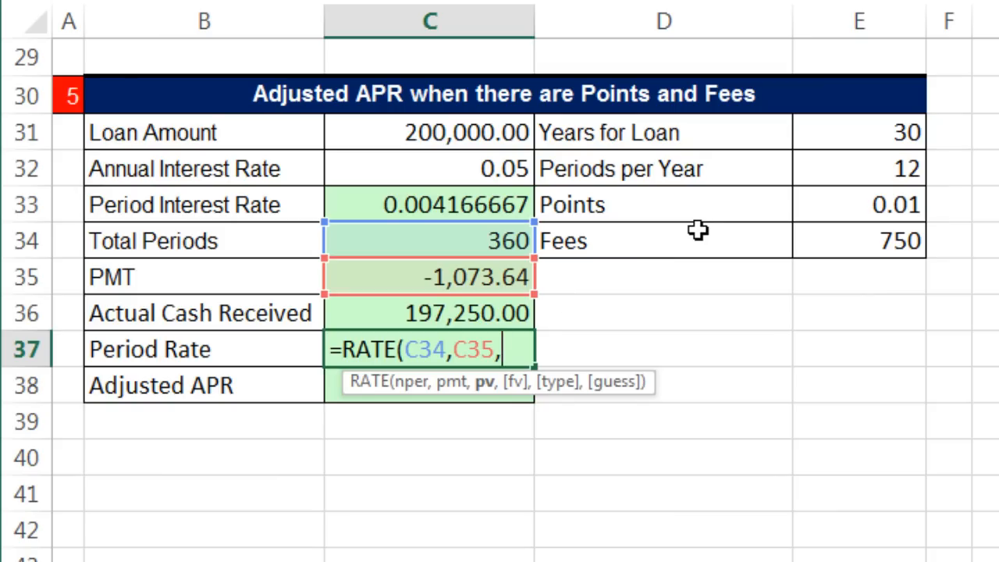
click(492, 316)
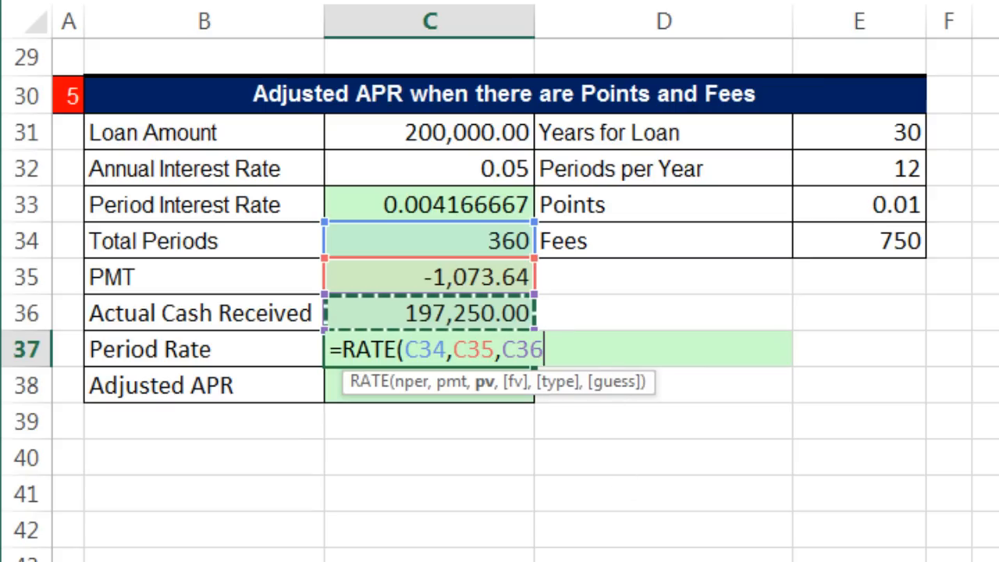
key(Return)
click(484, 345)
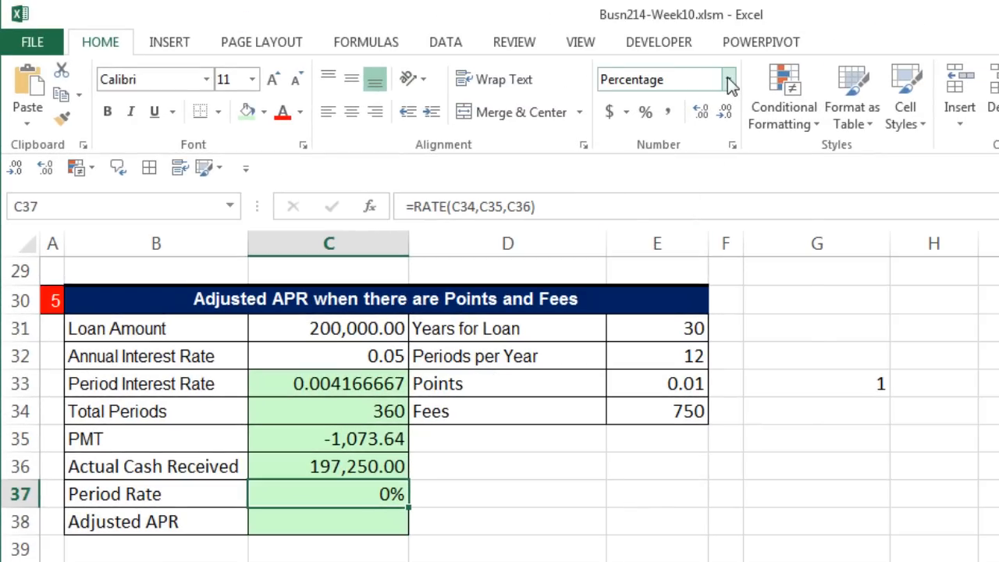
click(728, 81)
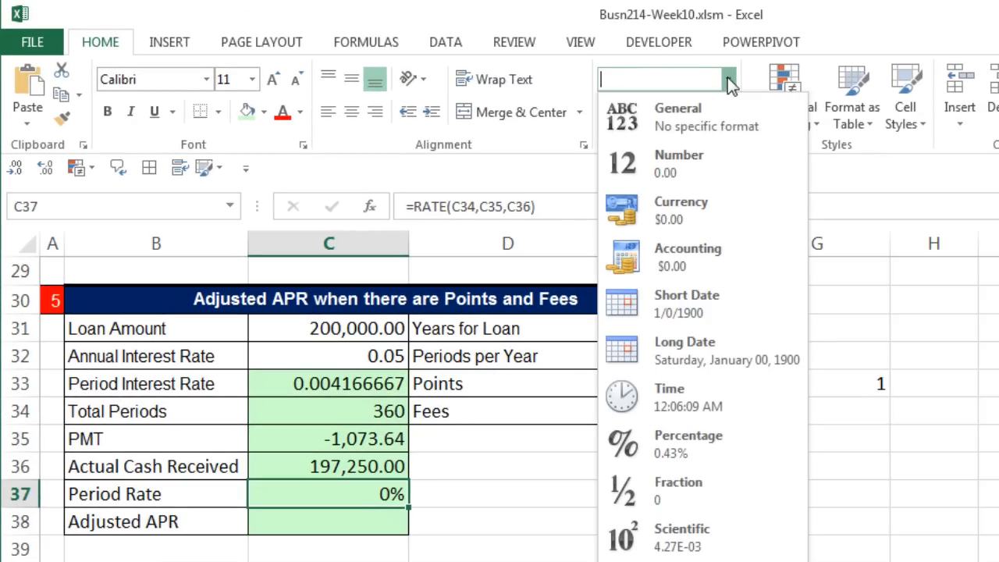
key(Escape)
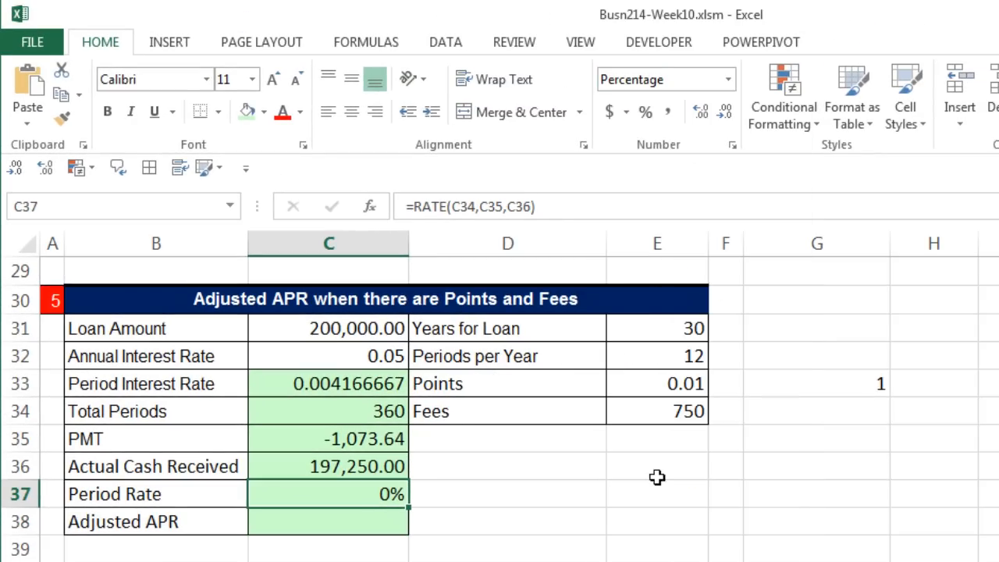
Step: Enter the General format shortcut note "Ctrl + Shift + ~ `" in cell E37
click(658, 492)
text(Ctrl +)
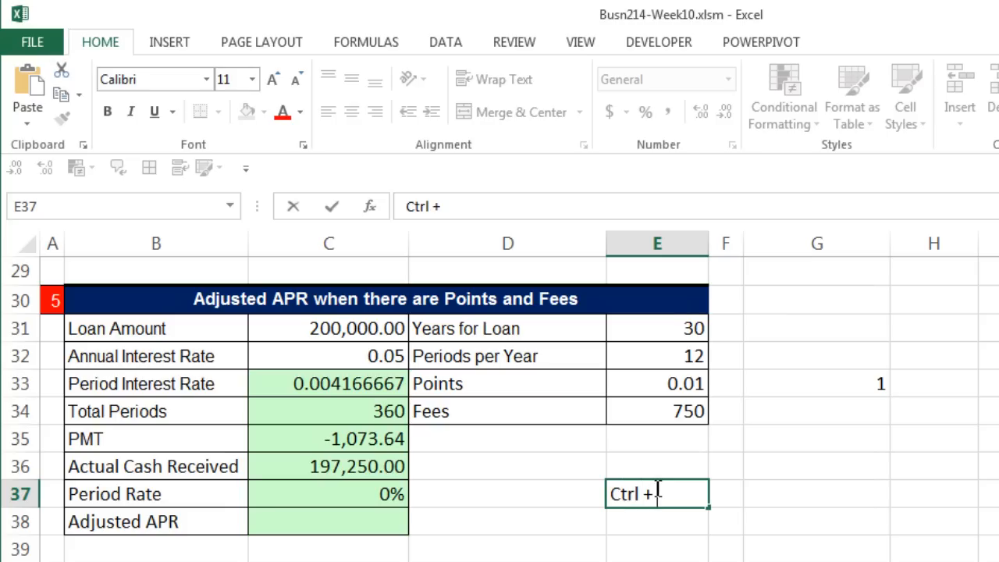
text( Shif)
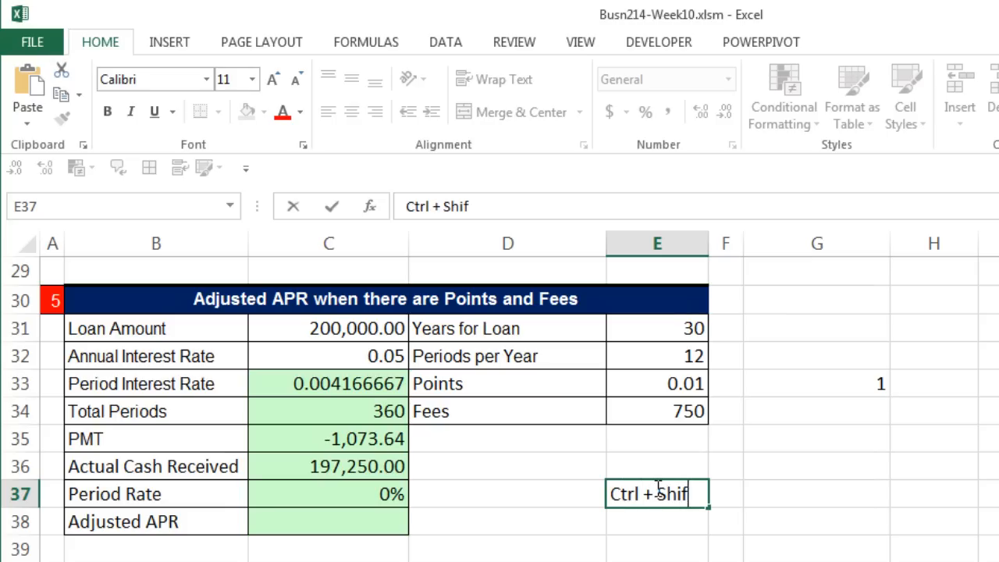
text(t + ~)
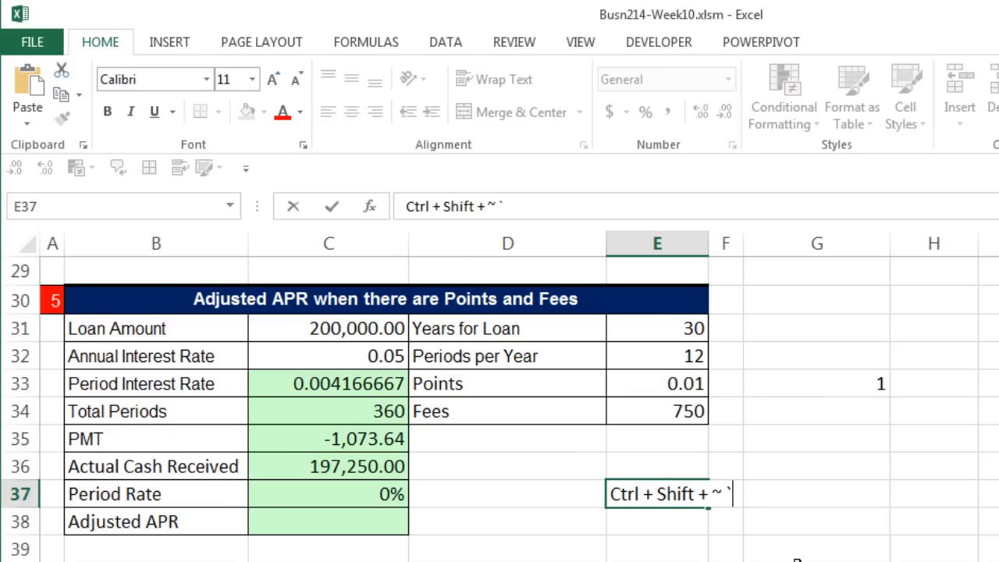
key(Return)
Step: Apply the General number format to the period rate in C37
click(344, 500)
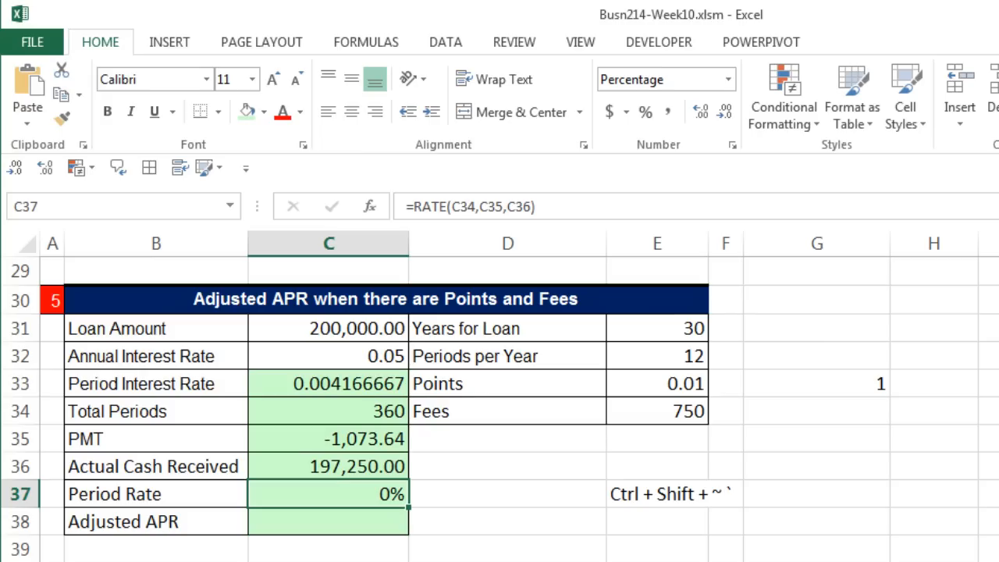
key(ctrl+shift+asciitilde)
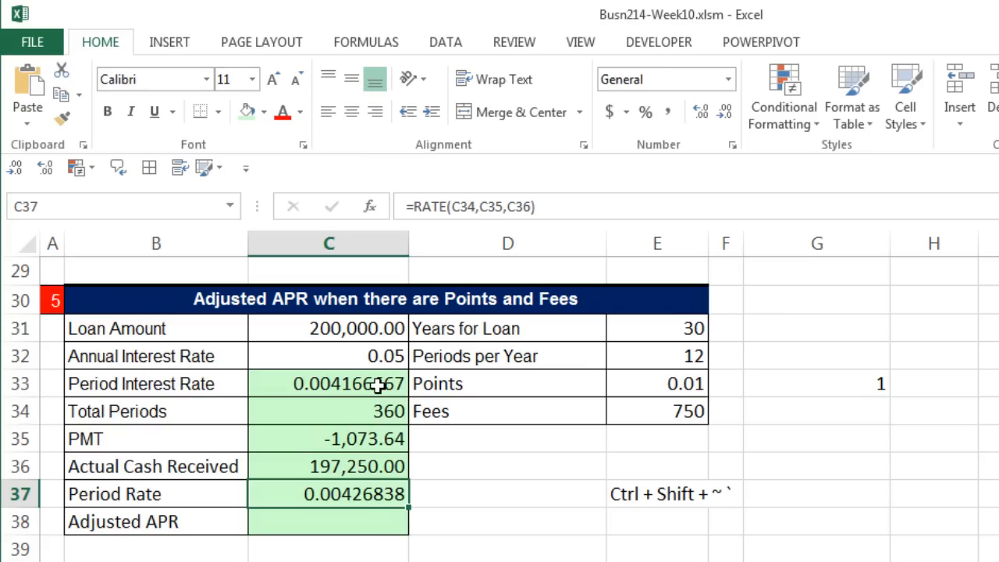
Step: Calculate the adjusted APR in C38 by multiplying the period rate by the periods per year, =C37*E32
click(343, 515)
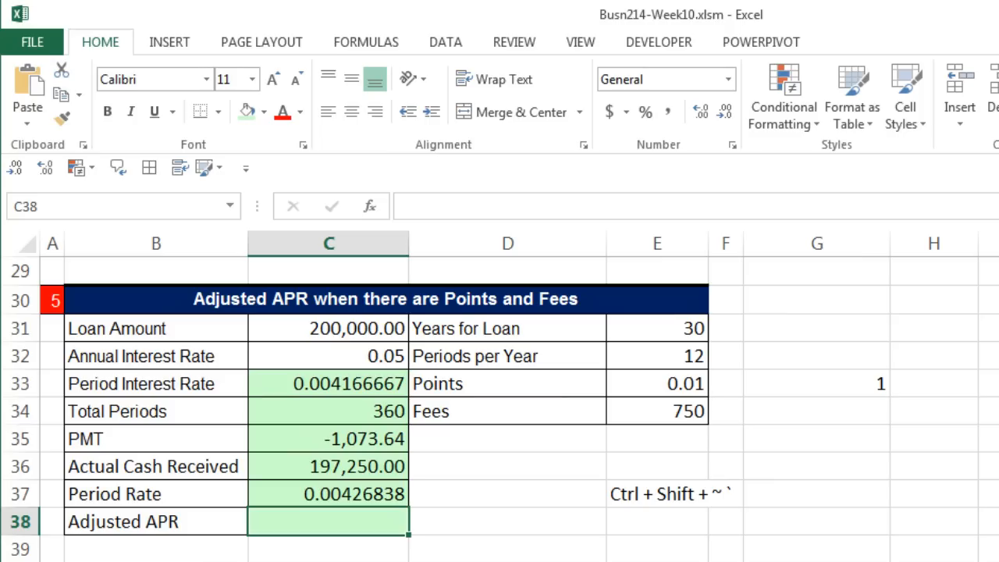
text(=)
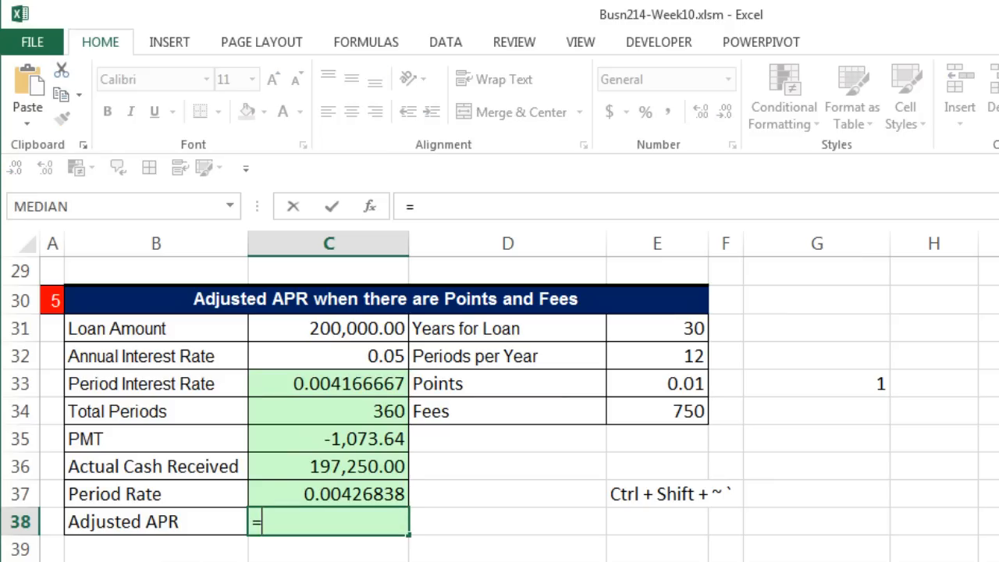
key(Up)
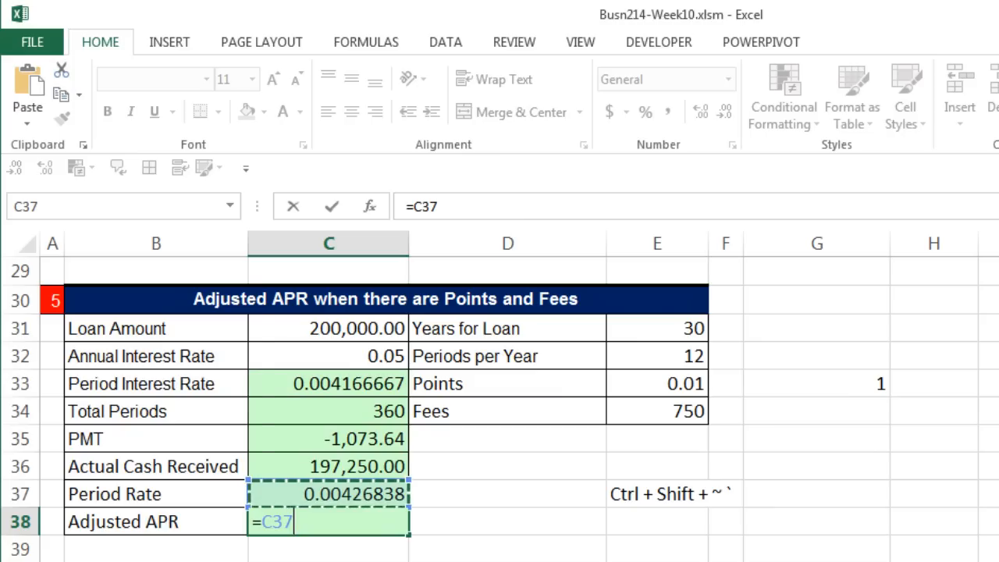
text(*)
click(653, 352)
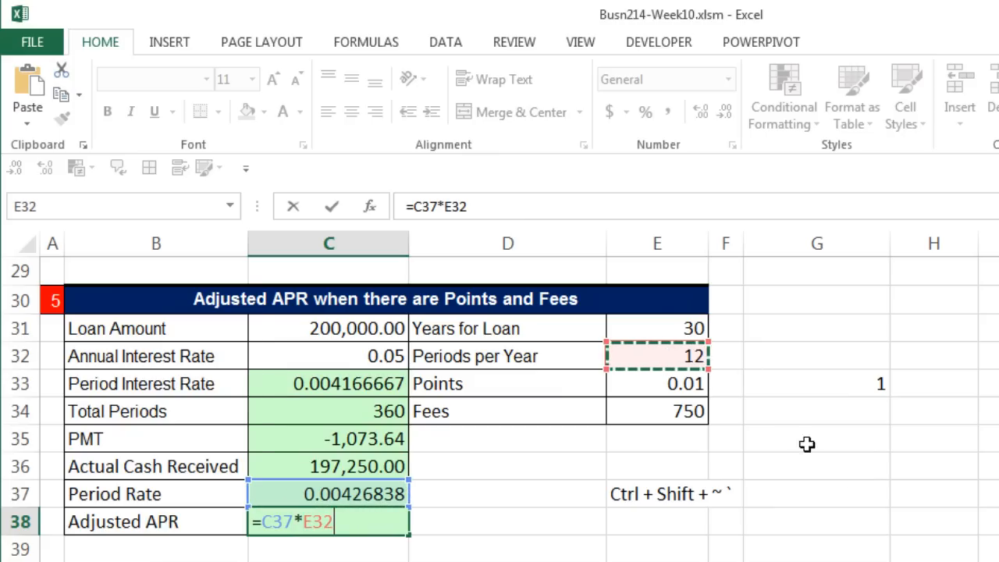
key(Return)
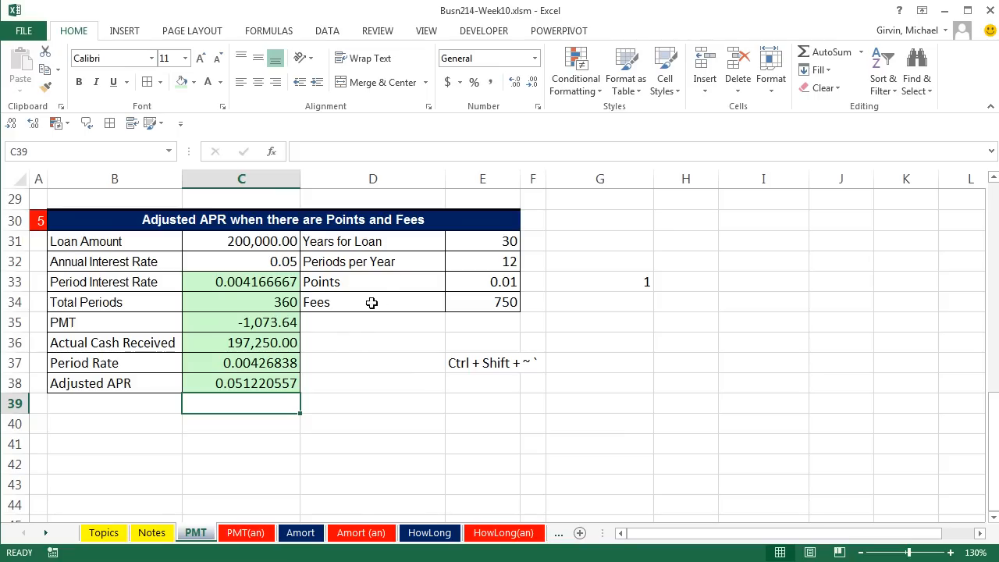
click(277, 345)
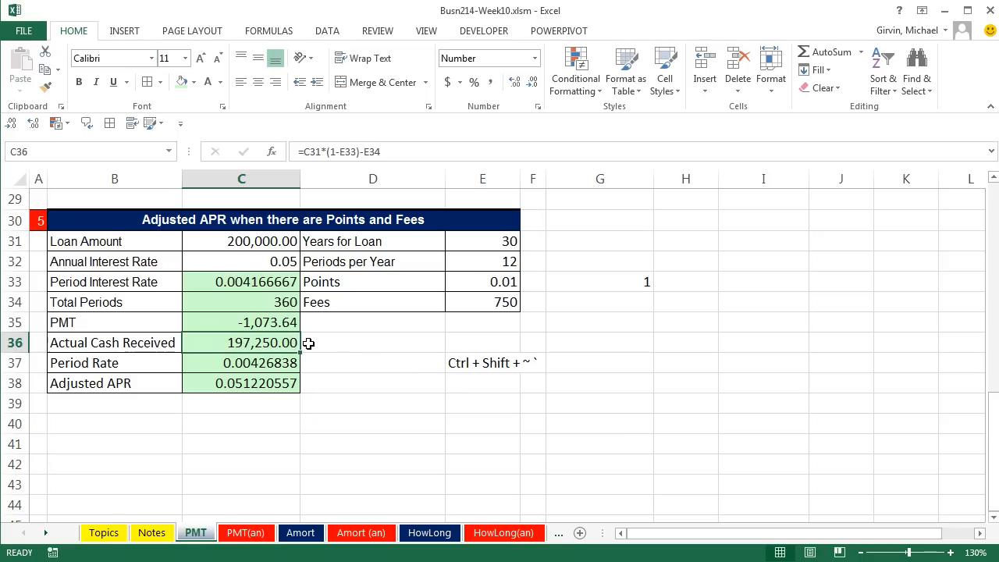
click(251, 320)
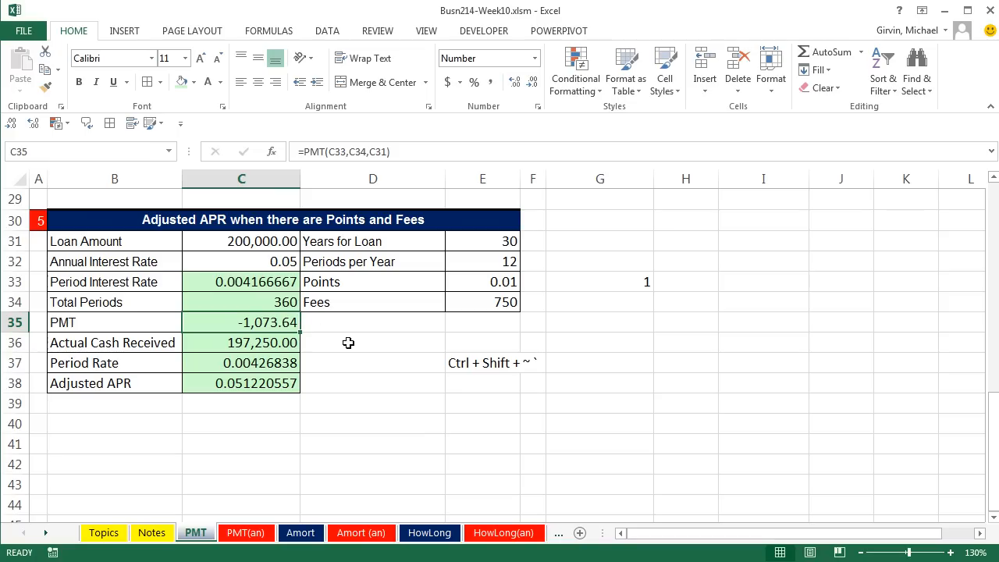
Step: Open the Amort sheet and examine the loan inputs and the PMT, Period Interest and Loan Reduction columns
click(306, 538)
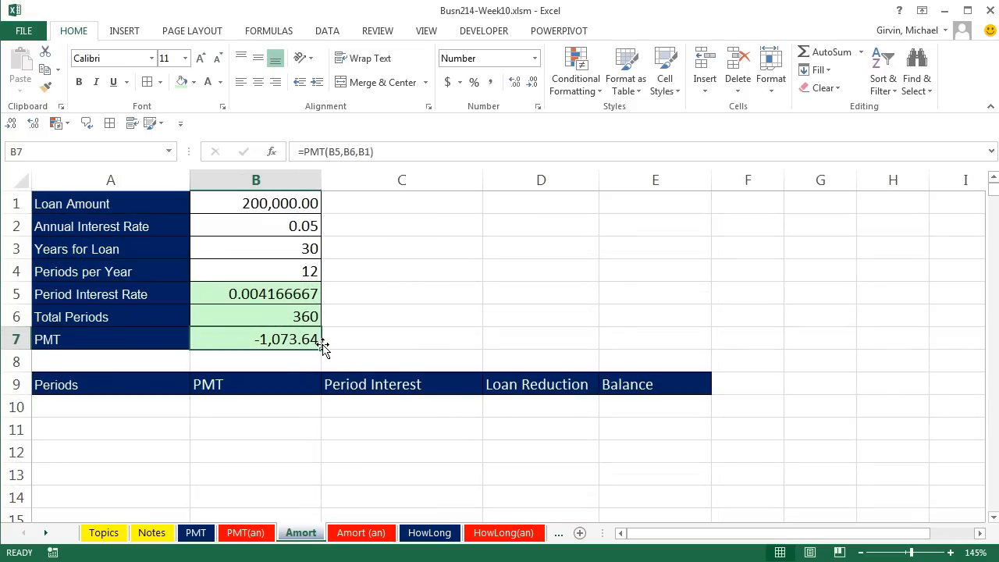
drag(268, 409, 261, 479)
drag(380, 424, 381, 496)
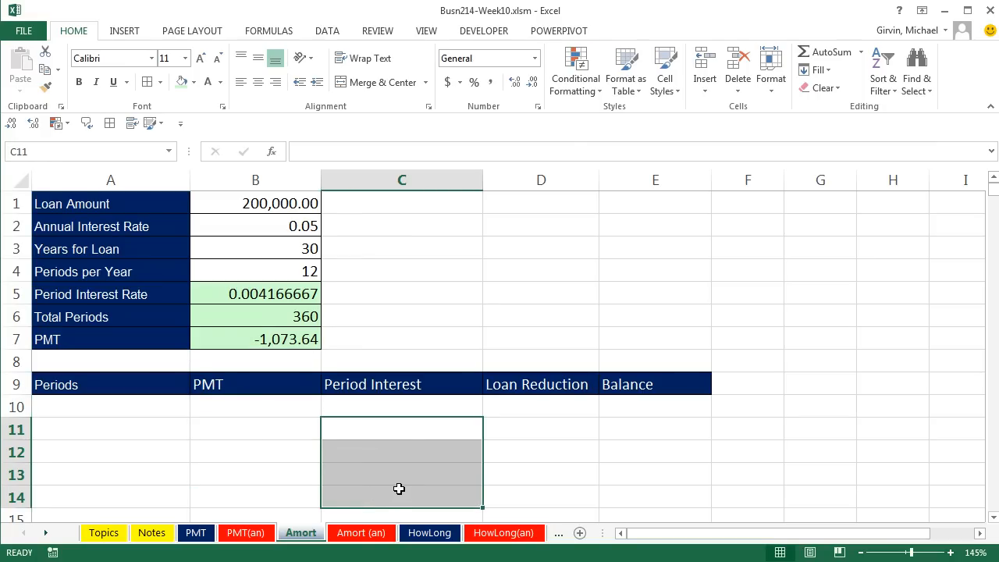
click(411, 436)
click(401, 457)
click(391, 476)
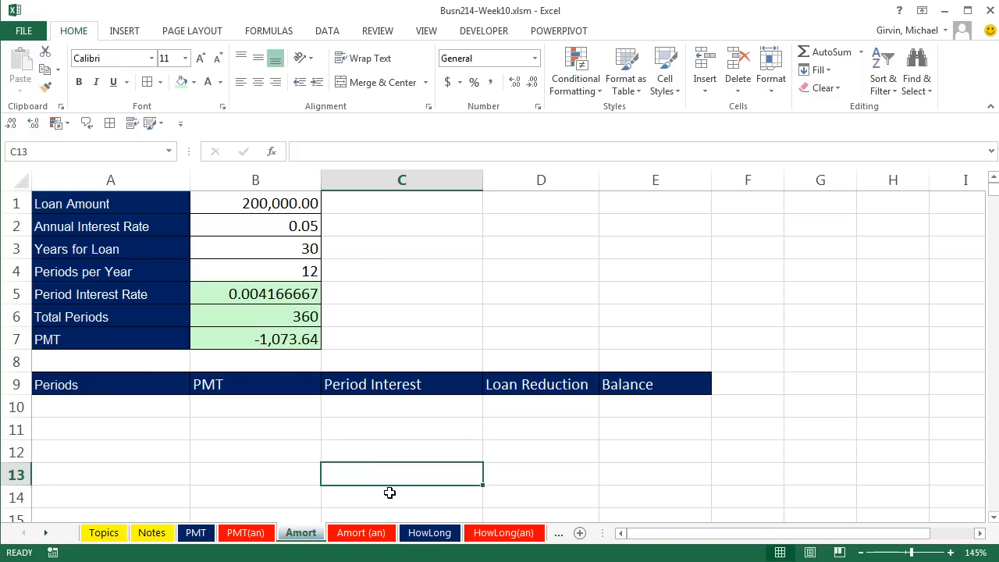
click(415, 494)
click(530, 424)
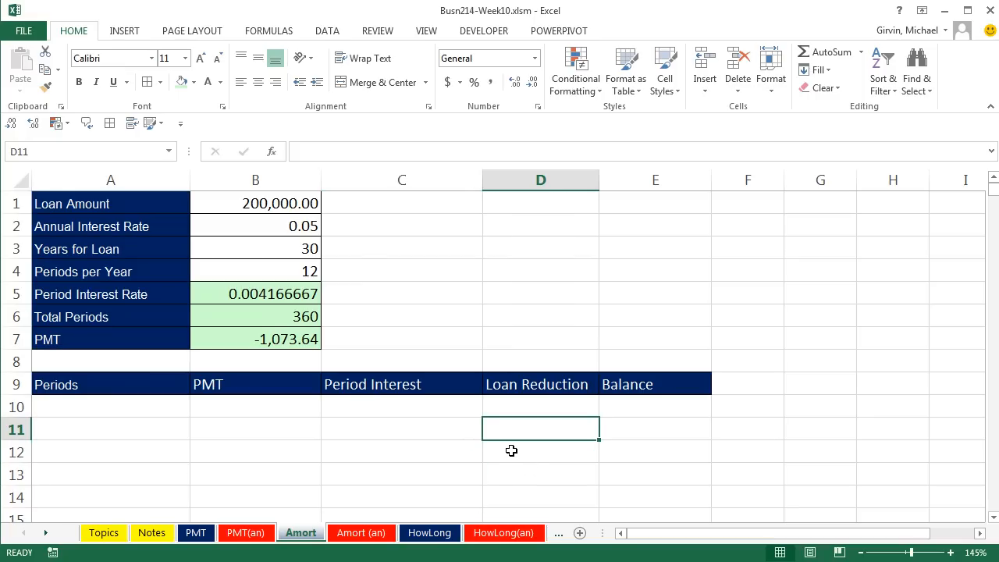
click(511, 451)
click(518, 469)
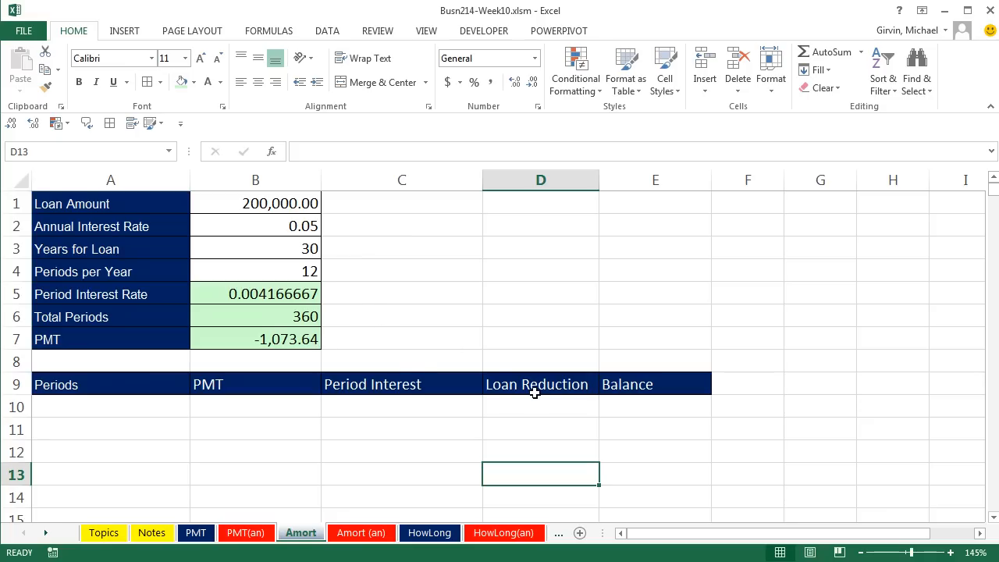
Step: Enter 0 as the first period in cell A10
click(158, 411)
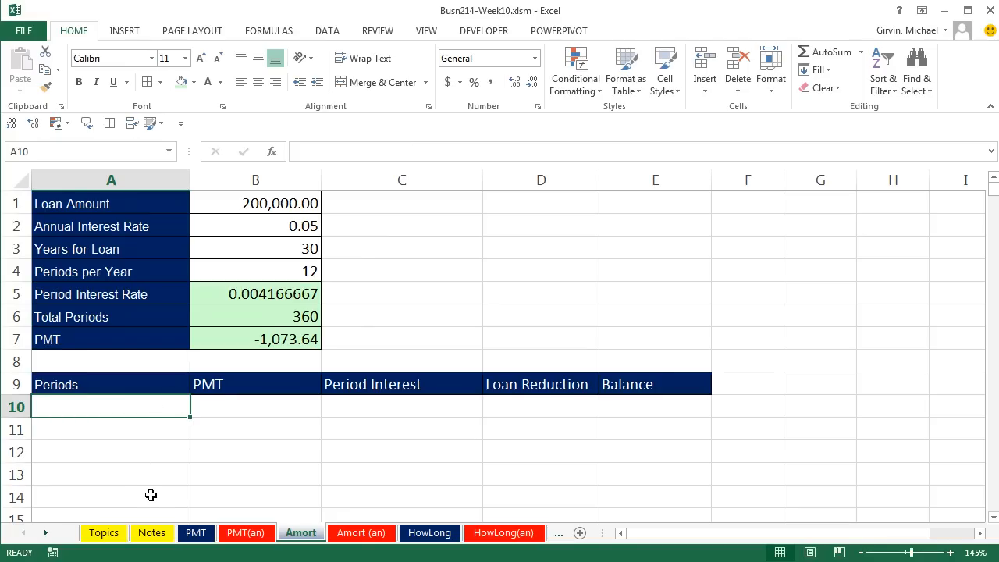
text(0)
key(ctrl+Return)
Step: Fill the Periods column down from A10 with a linear series, step value 1 and stop value 360
mouse_move(190, 418)
mouse_down()
mouse_move(196, 453)
mouse_move(195, 422)
mouse_up()
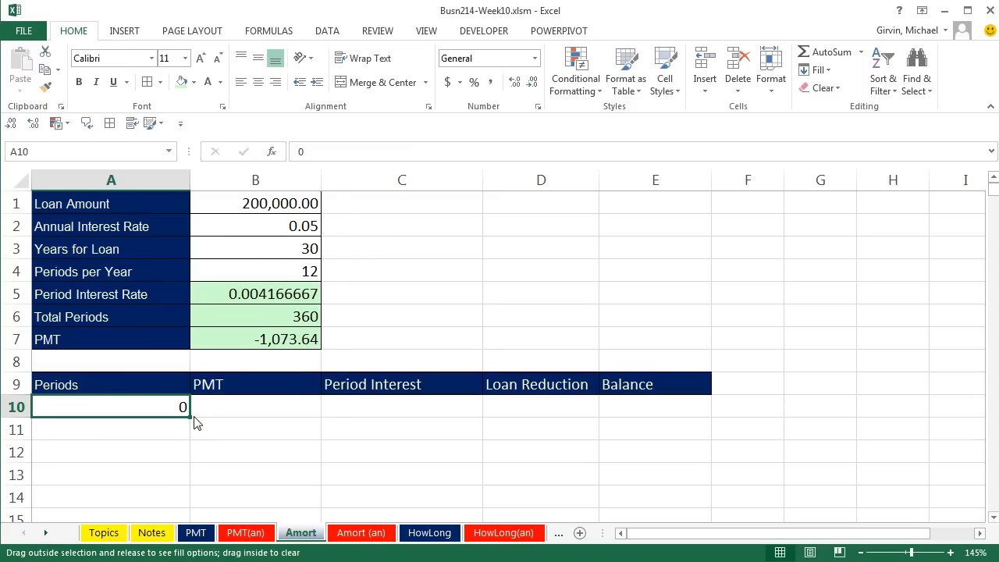
right_click(195, 422)
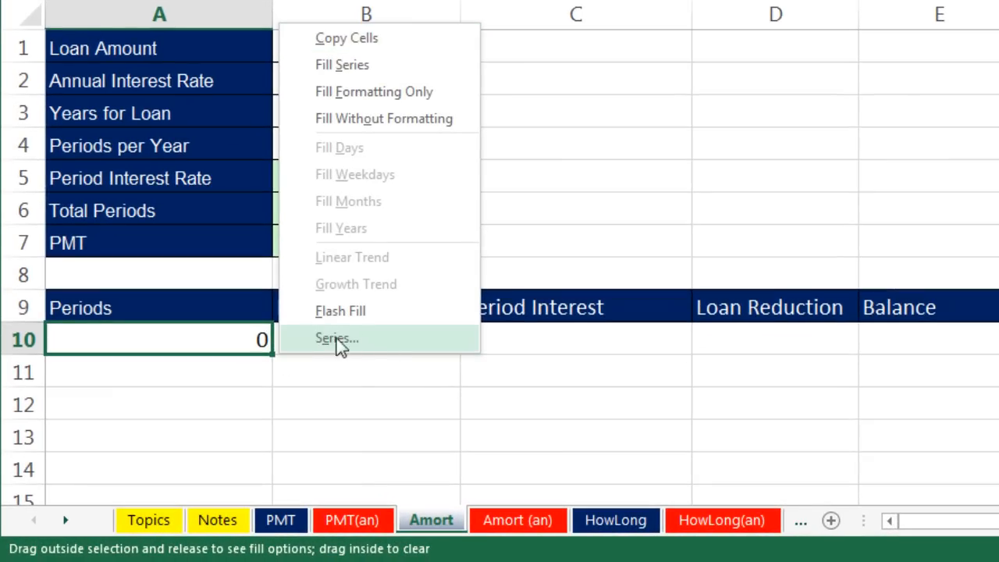
click(371, 340)
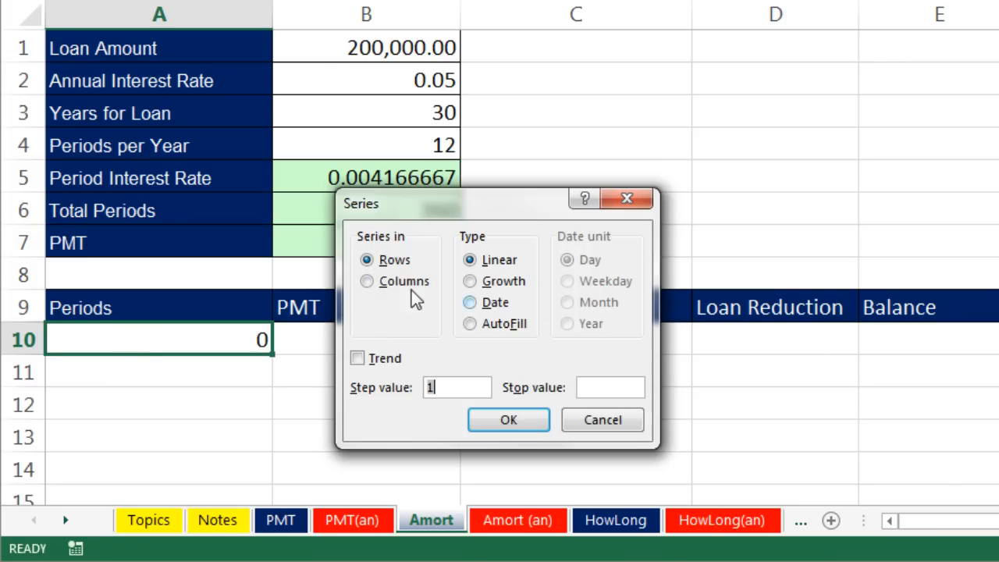
click(370, 286)
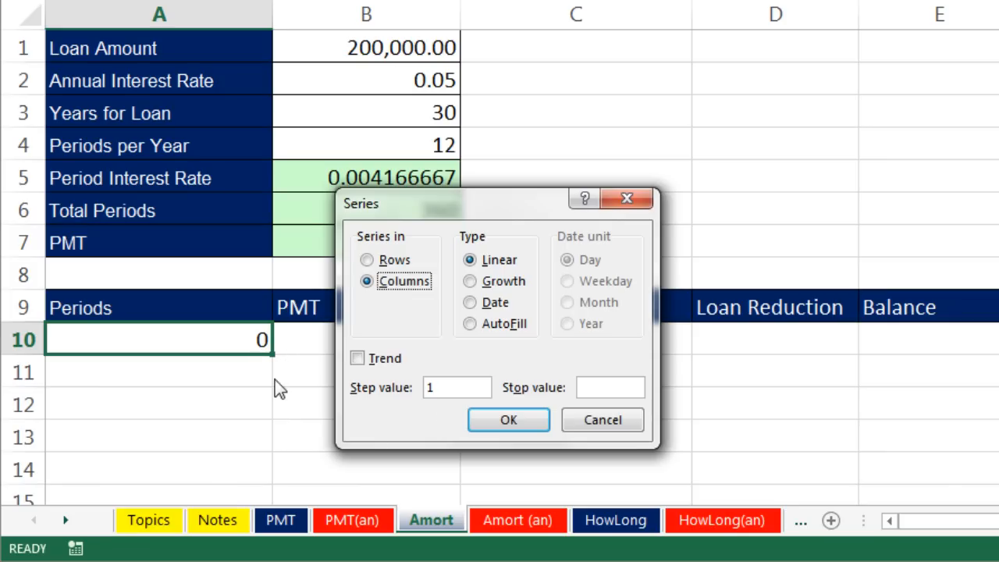
click(601, 386)
text(360)
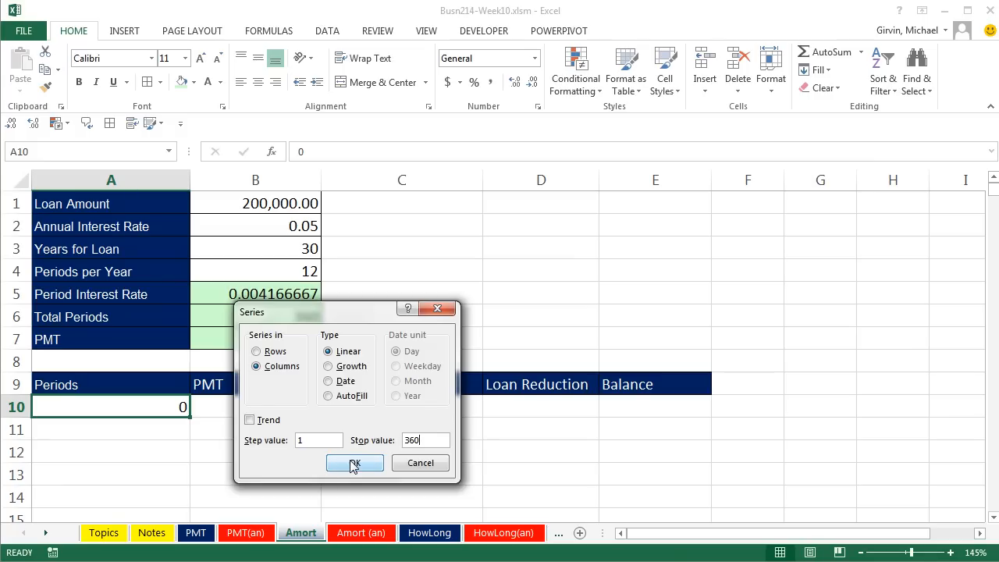
click(354, 464)
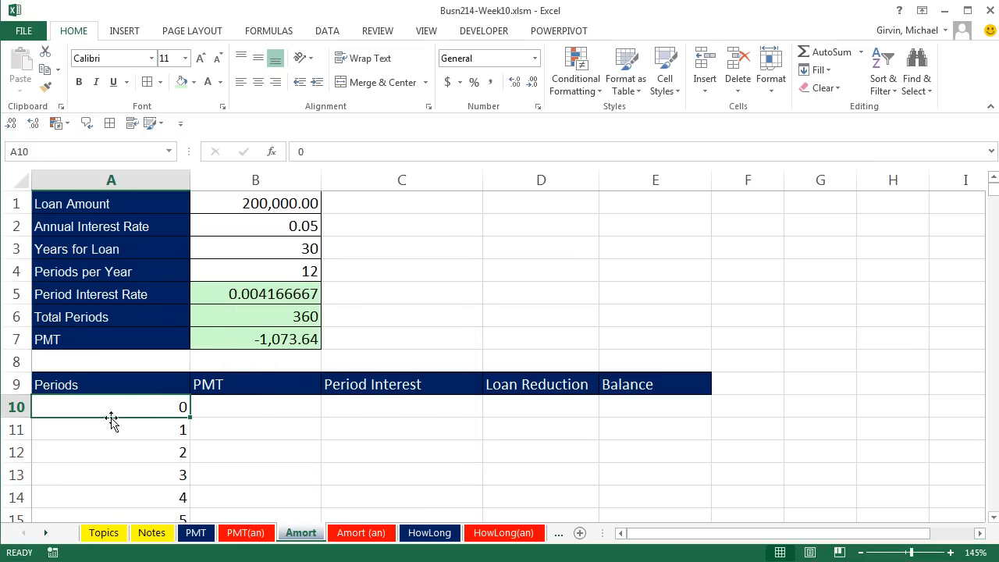
key(ctrl+Down)
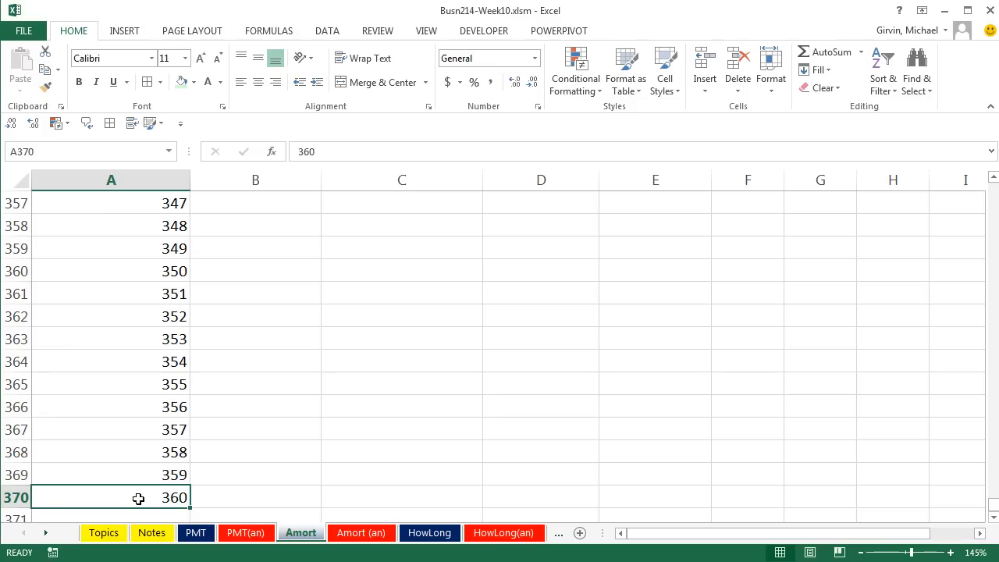
key(ctrl+Home)
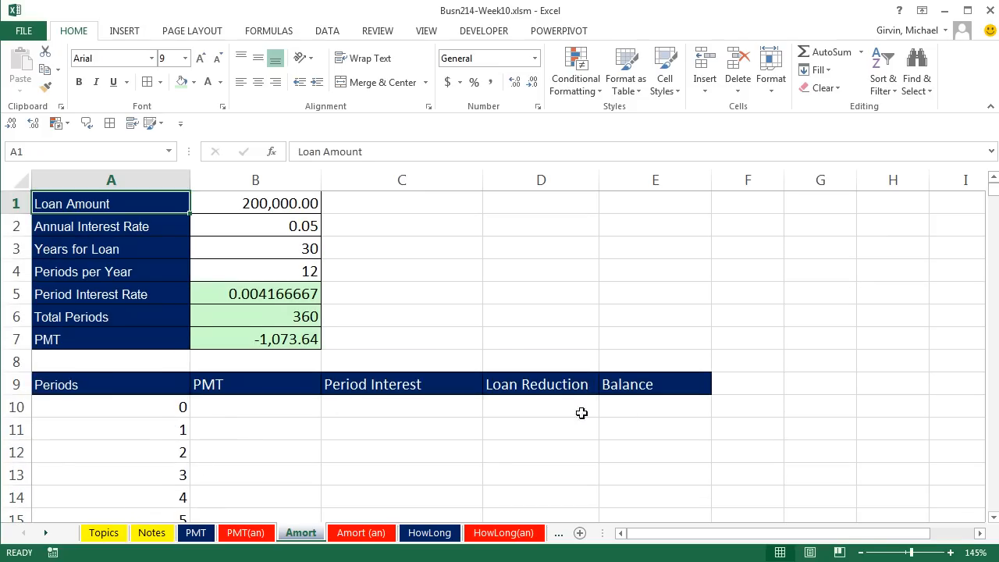
Step: Link the period 0 balance in E10 to the loan amount with =B1
drag(187, 412, 593, 404)
click(647, 403)
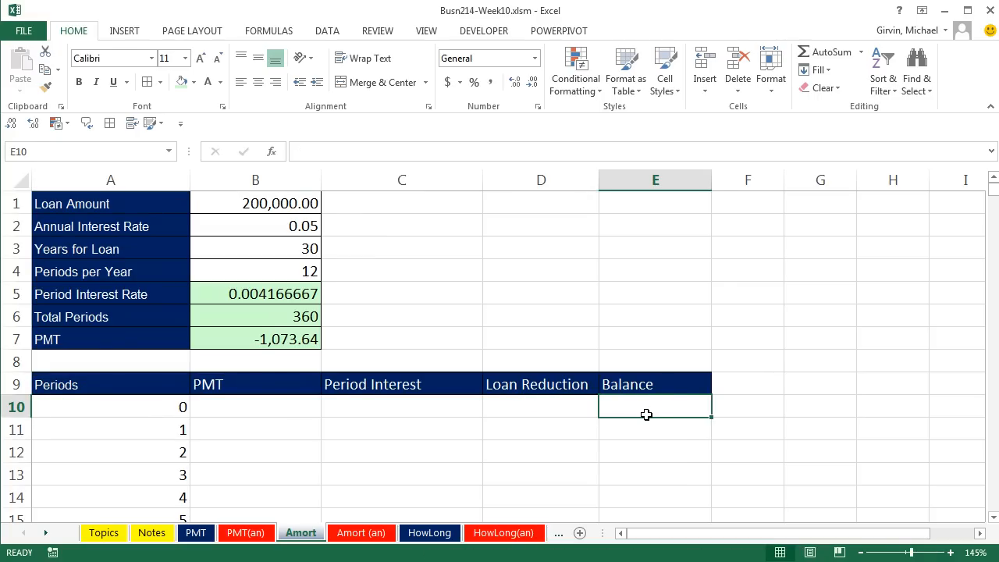
text(=)
click(277, 205)
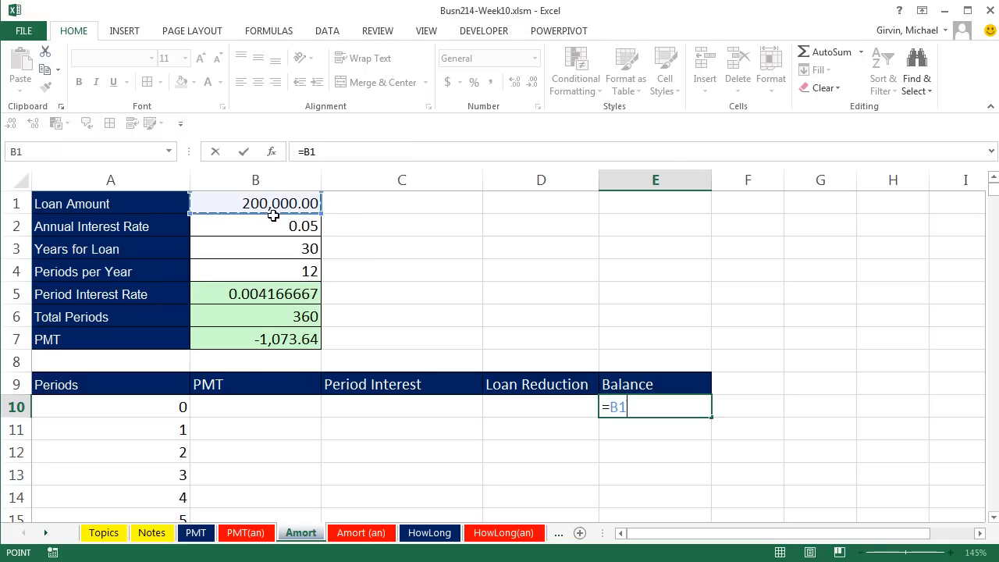
key(Return)
Step: Enter the period 1 payment in B11 as a positive amount with =-B7
click(272, 428)
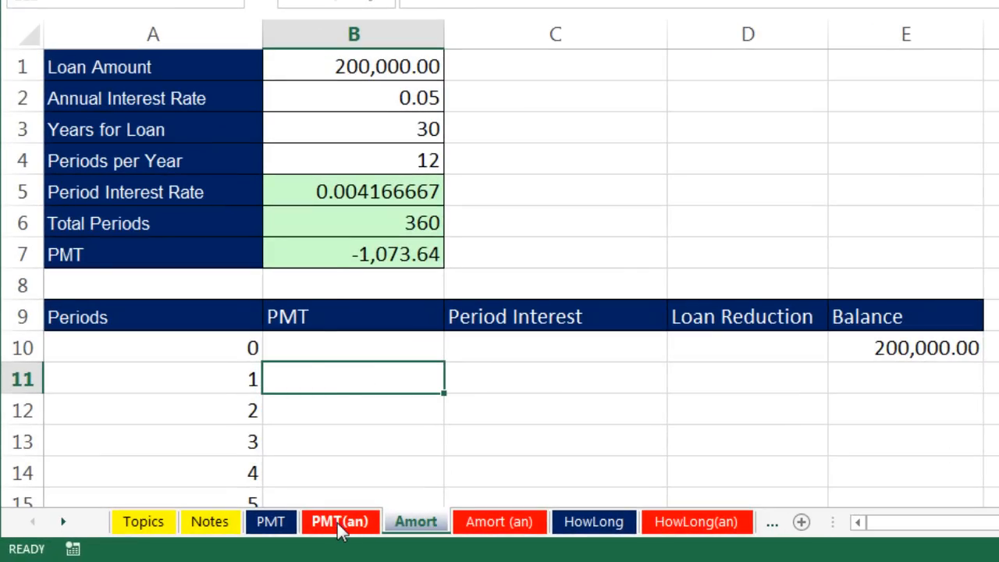
text(-)
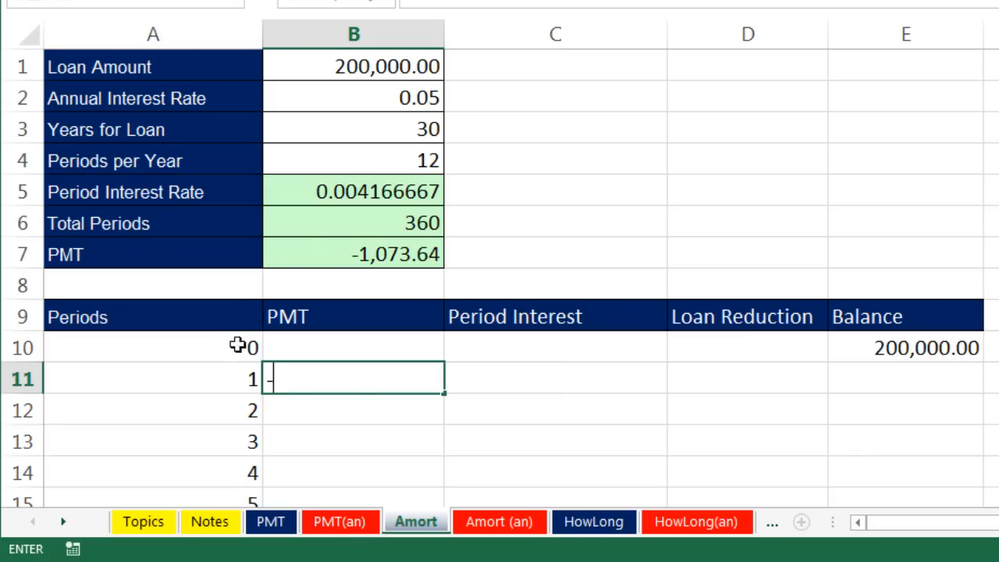
click(373, 248)
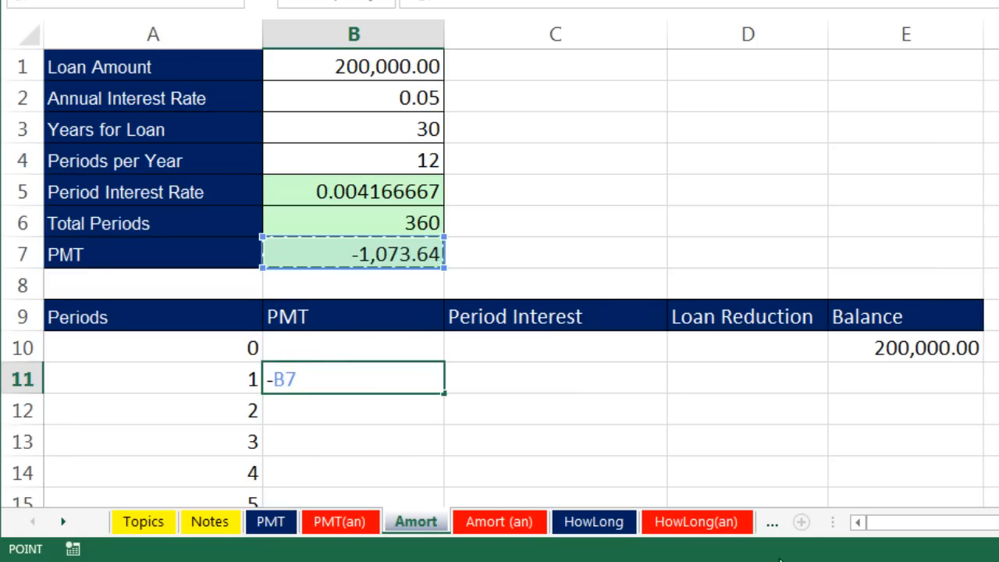
key(ctrl+Return)
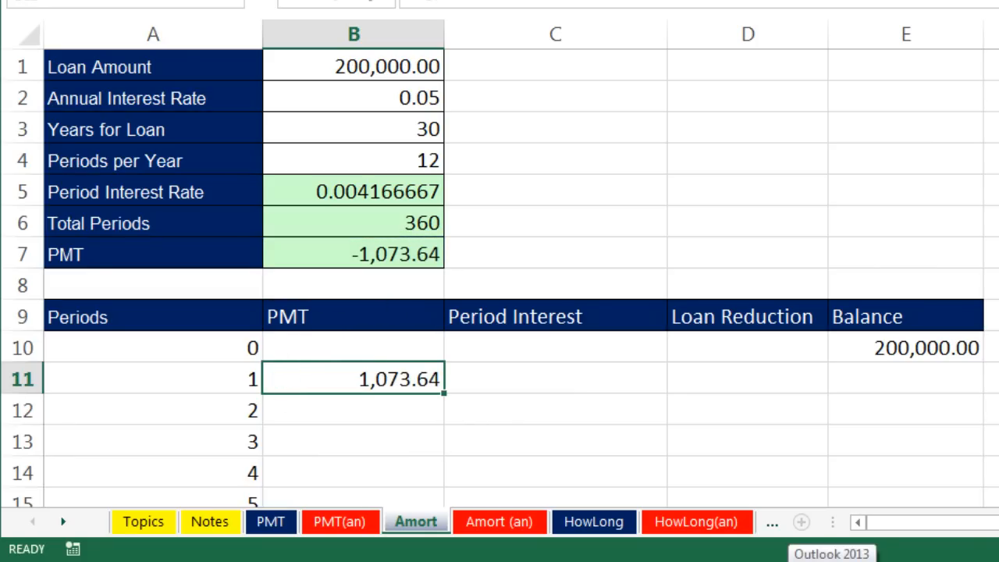
Step: Lock the row reference in B11 so the formula is =-B$7, and copy it down the PMT column through period 360
key(F2)
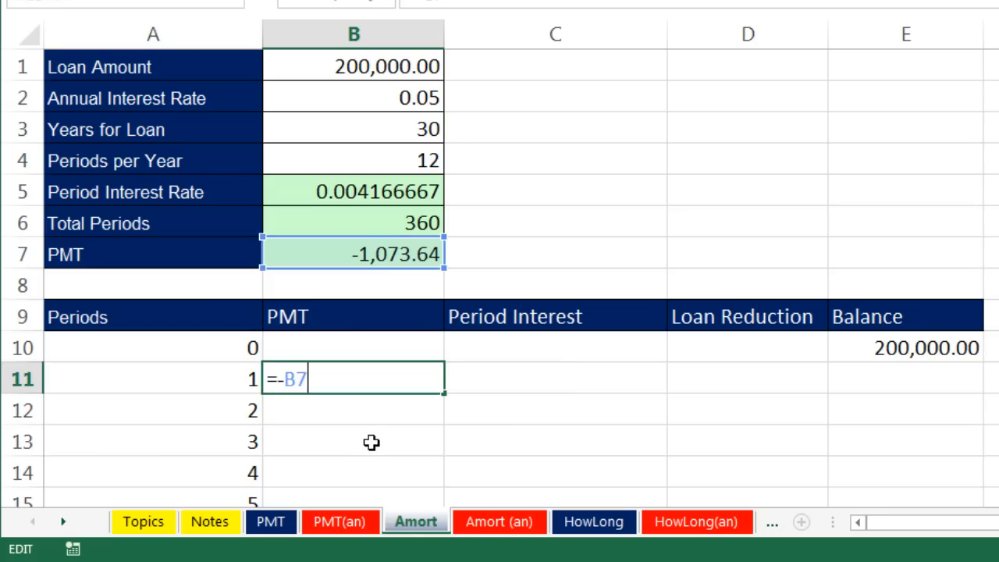
key(F4)
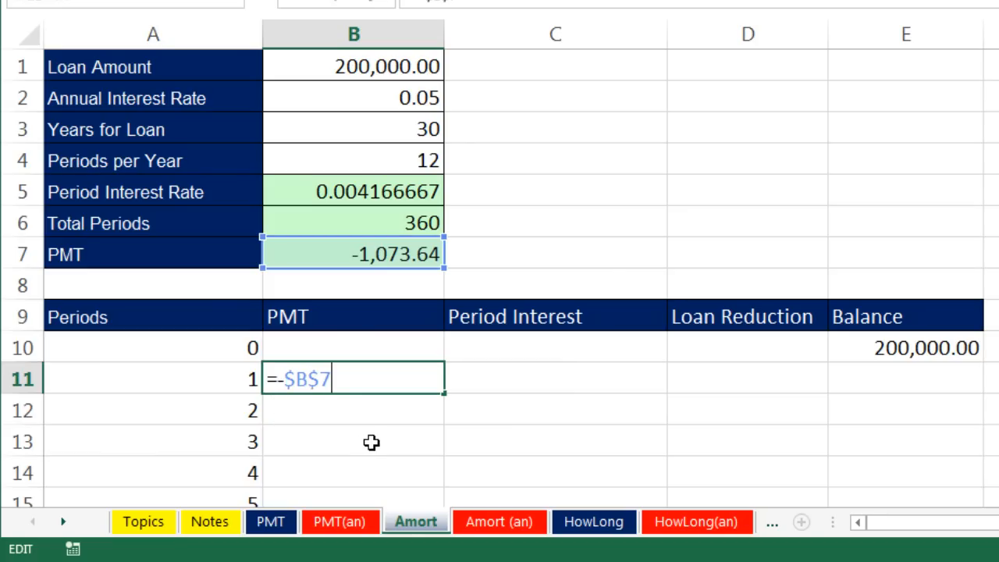
key(F4)
key(ctrl+Return)
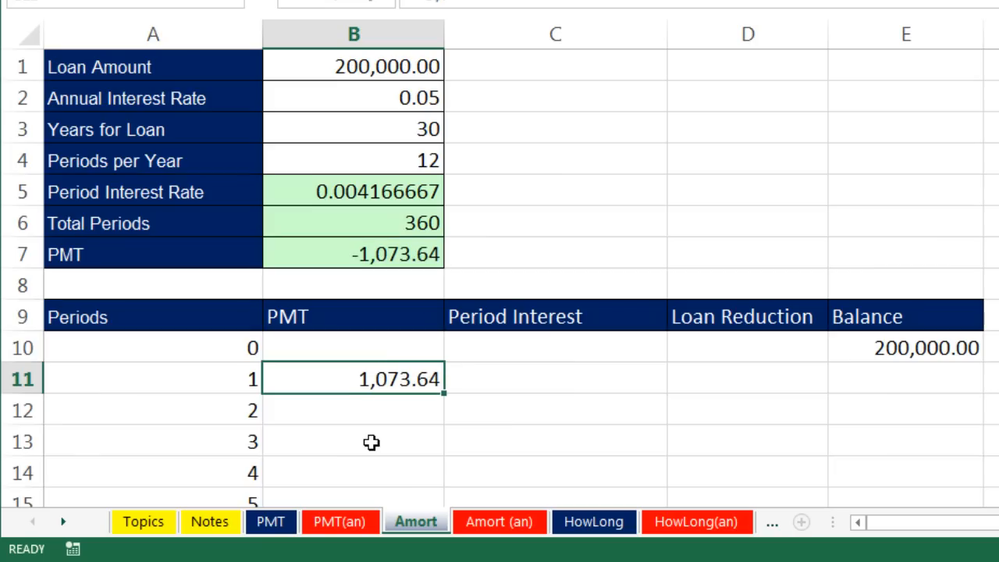
double_click(442, 394)
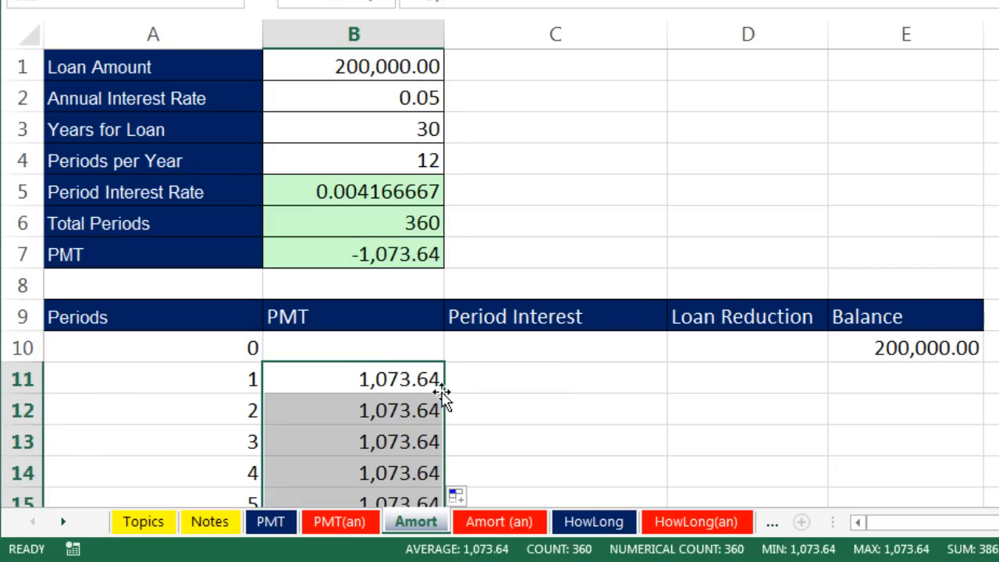
key(ctrl+Down)
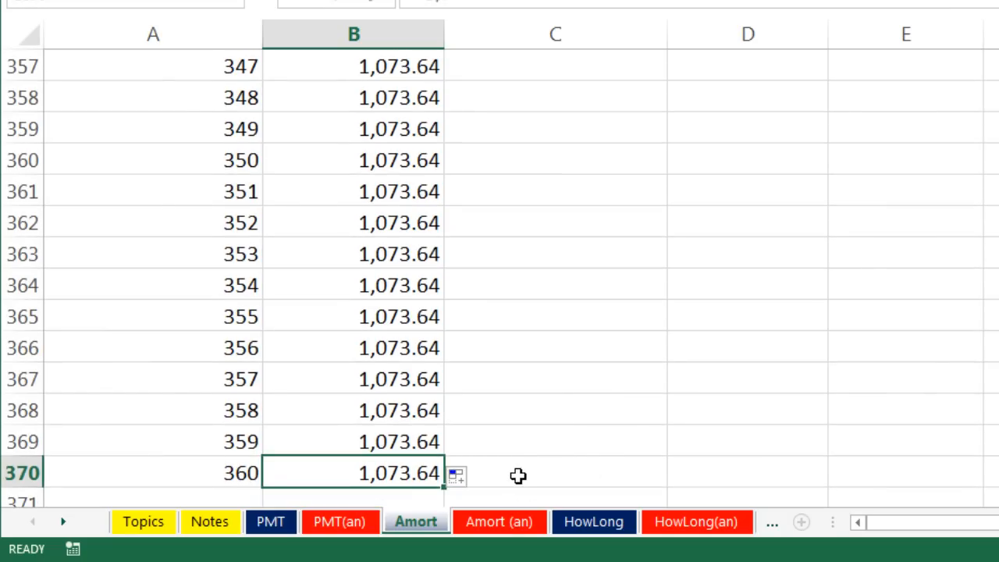
key(ctrl+Up)
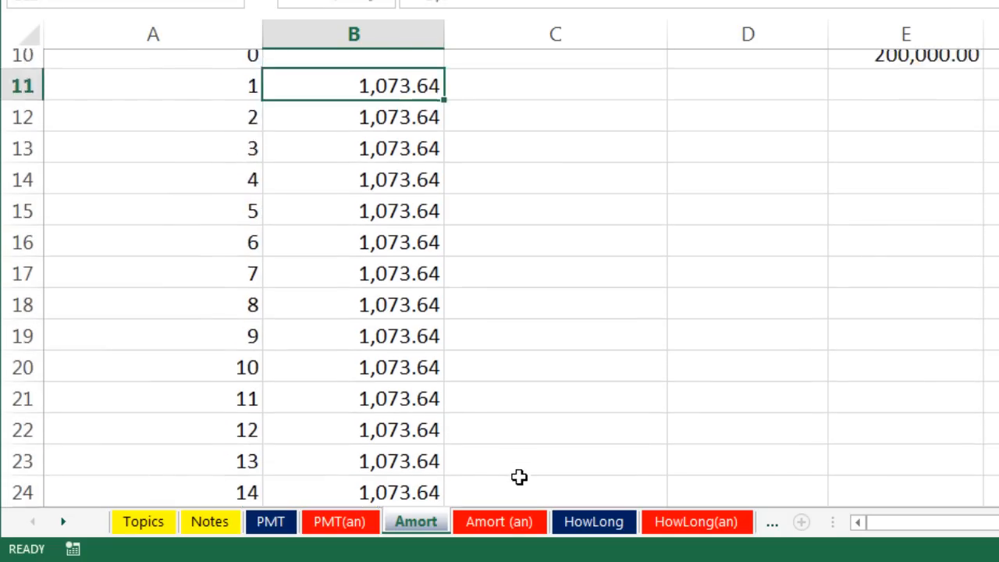
scroll(517, 476, up, 3)
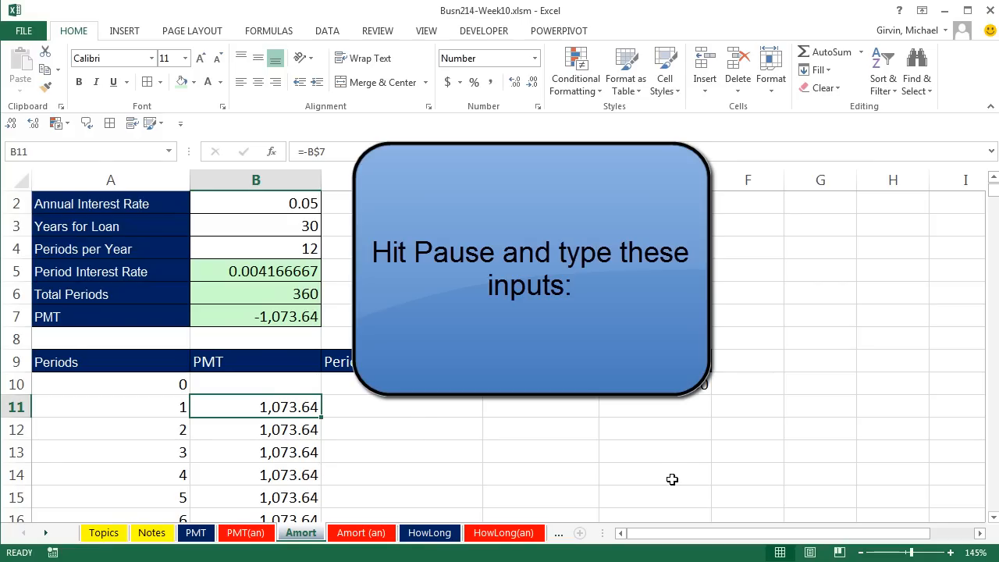
Step: Apply all borders to the amortization table and light green fill to the PMT cells from B11 down and C11:E11
key(ctrl+shift+8)
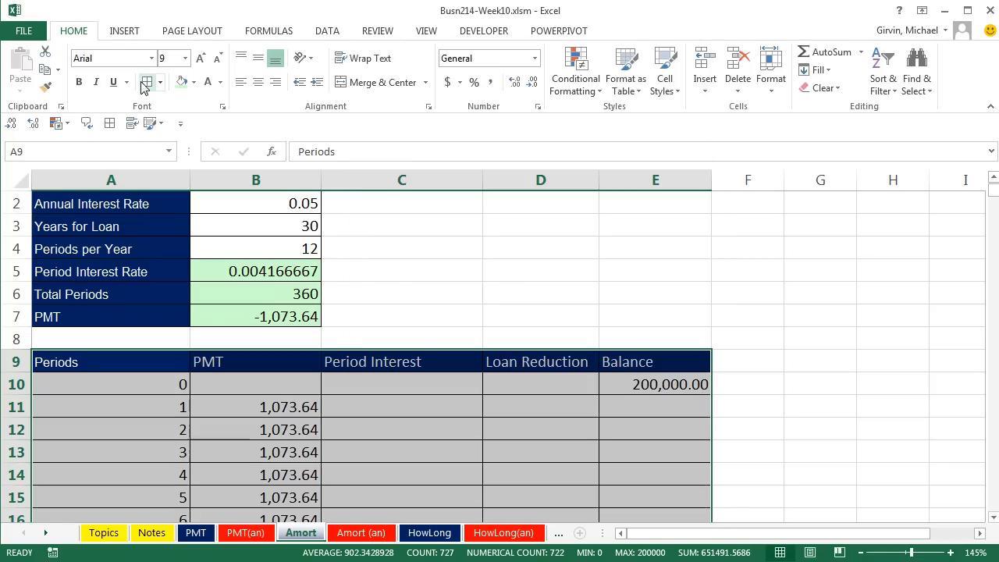
click(290, 404)
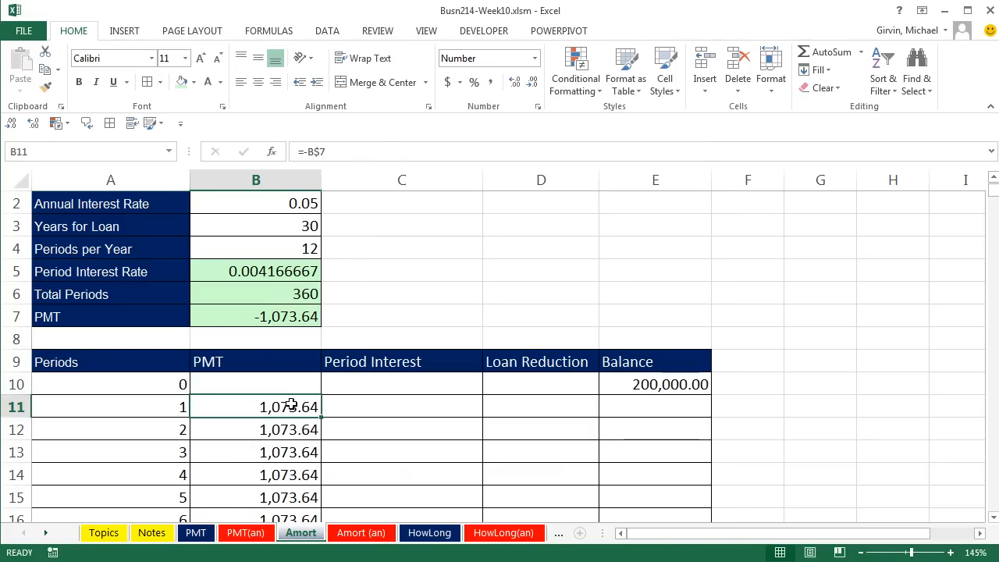
click(181, 82)
double_click(320, 419)
drag(364, 409, 648, 410)
click(181, 81)
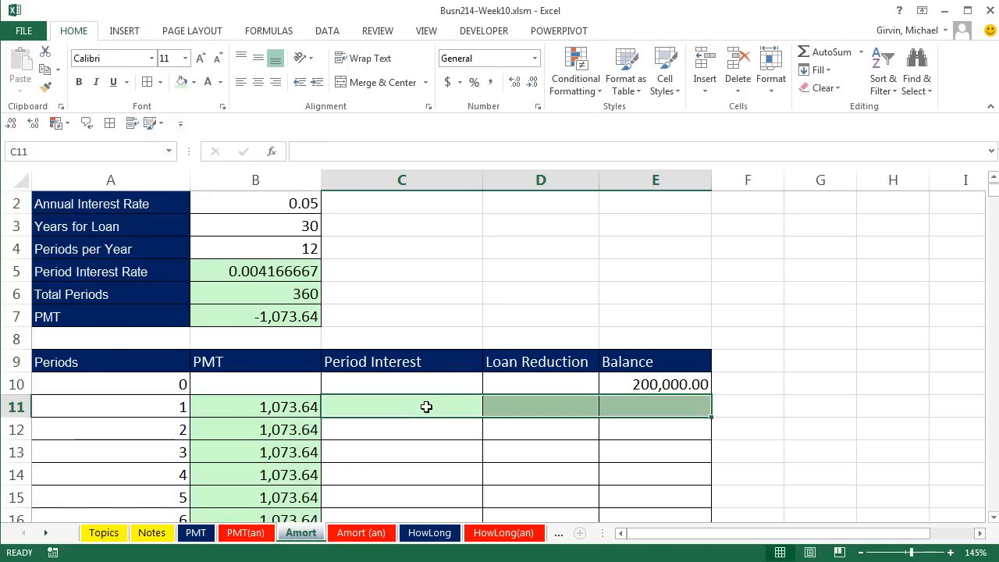
Step: Calculate the period 1 interest in C11 from the previous balance and the row-locked period rate with =E10*B$5
click(427, 407)
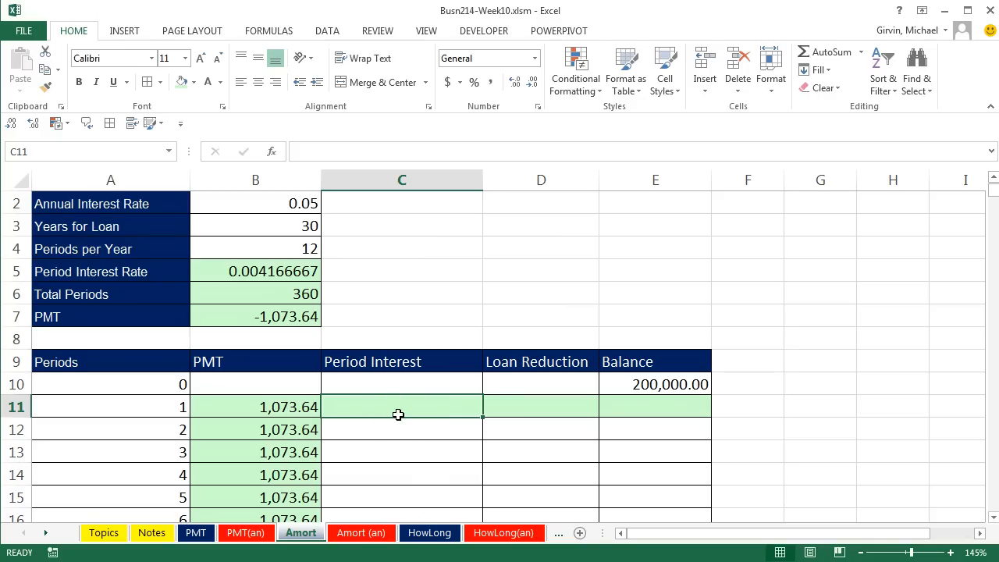
click(669, 384)
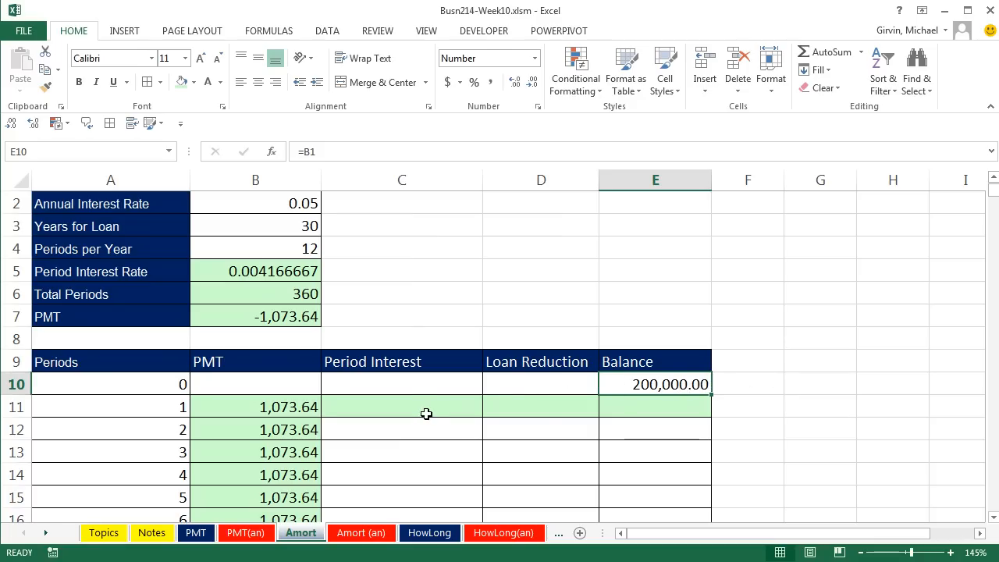
click(426, 413)
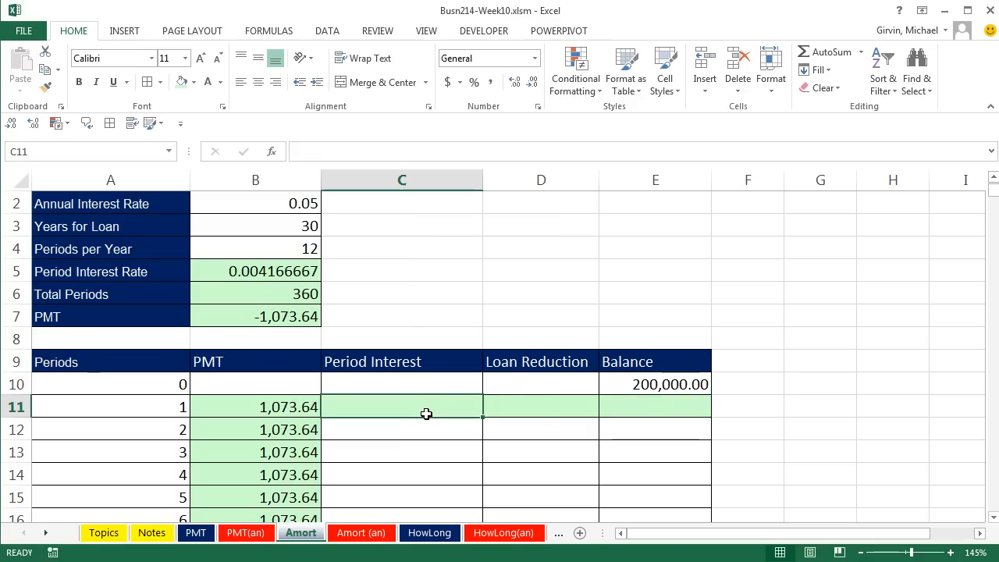
click(259, 274)
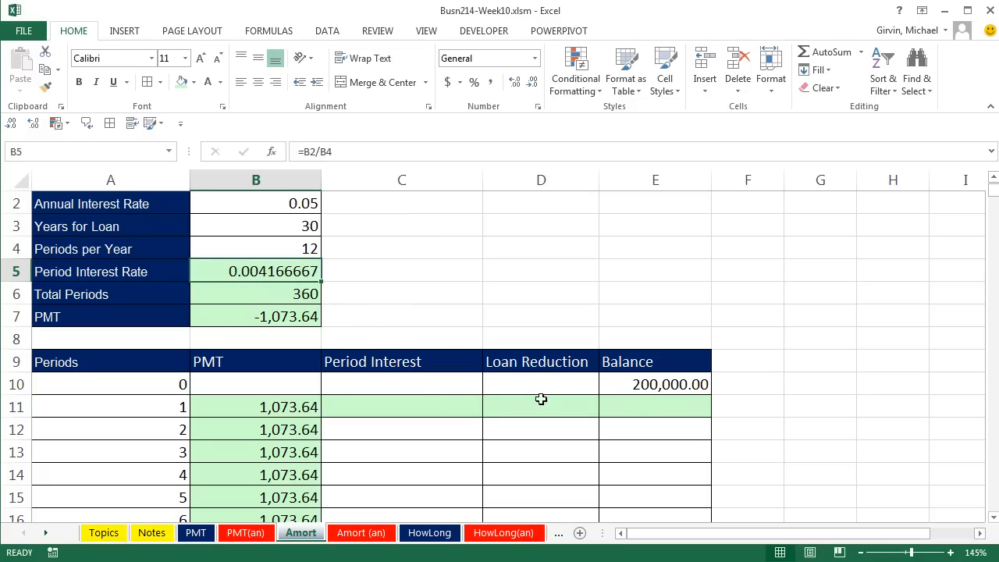
click(427, 410)
text(=)
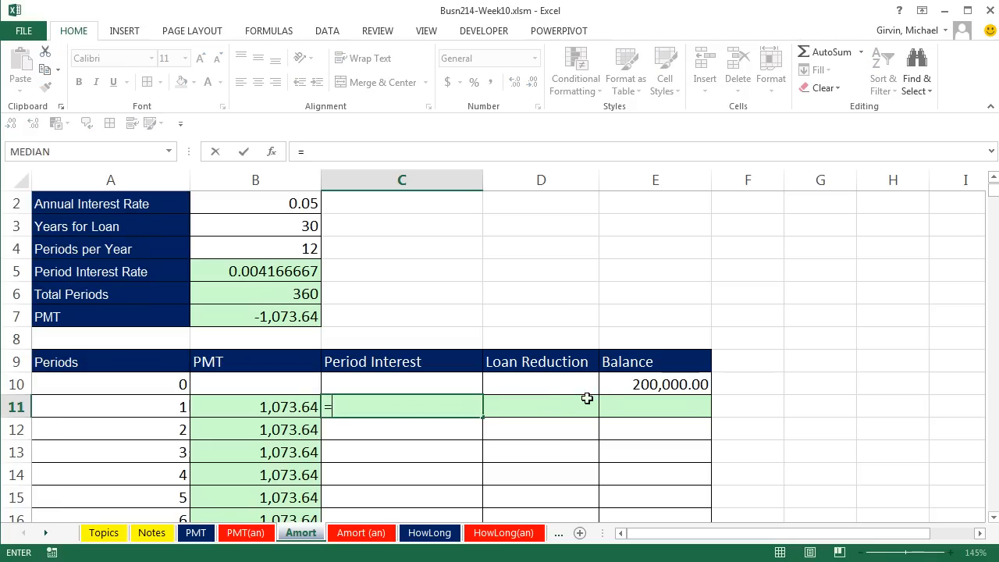
click(644, 385)
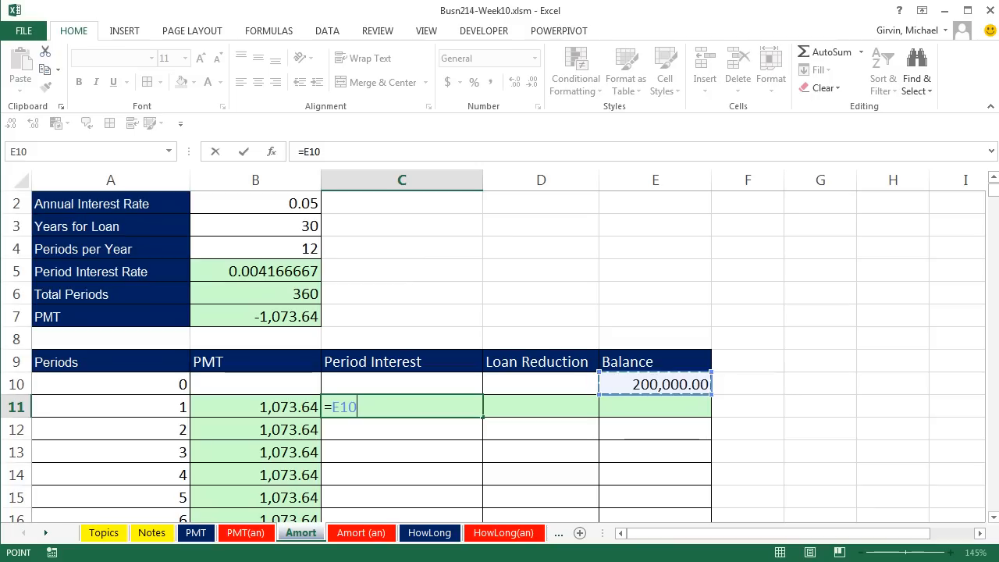
text(*)
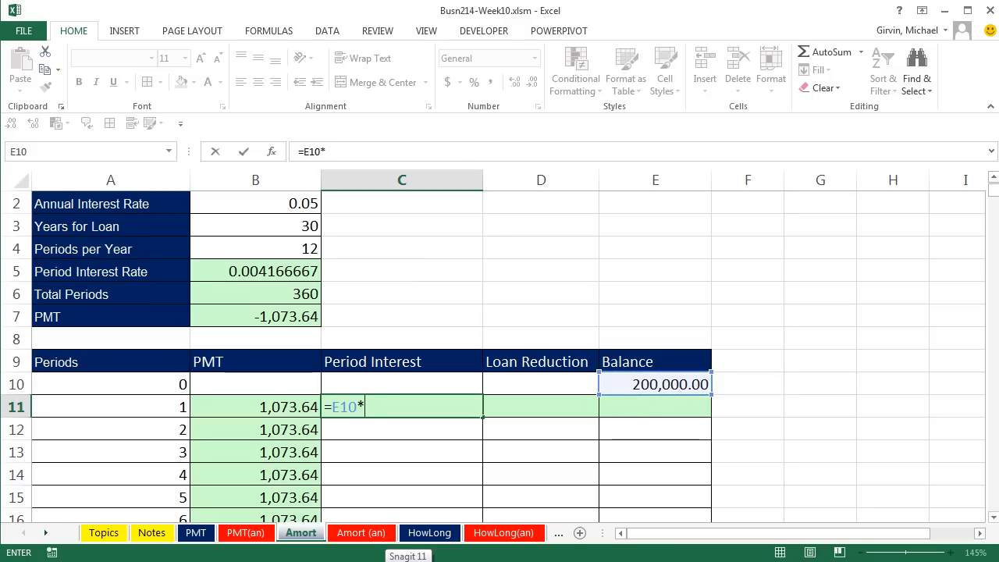
click(269, 271)
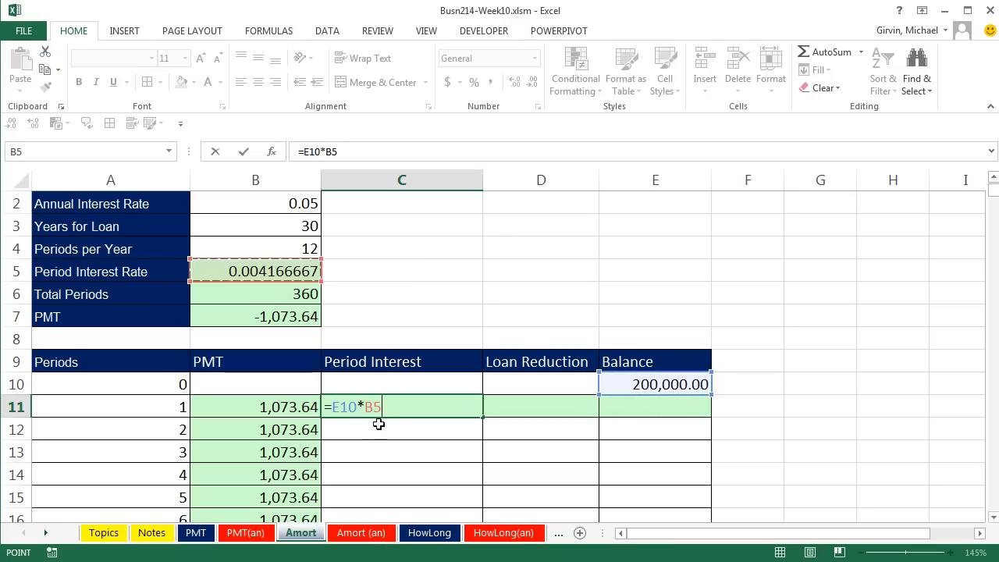
key(F4)
key(F4)
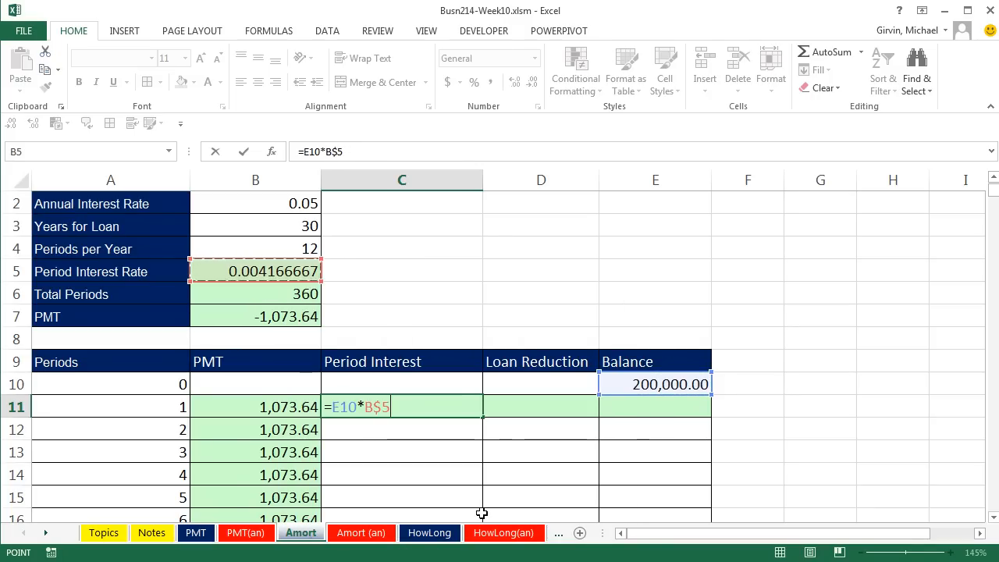
key(ctrl+Return)
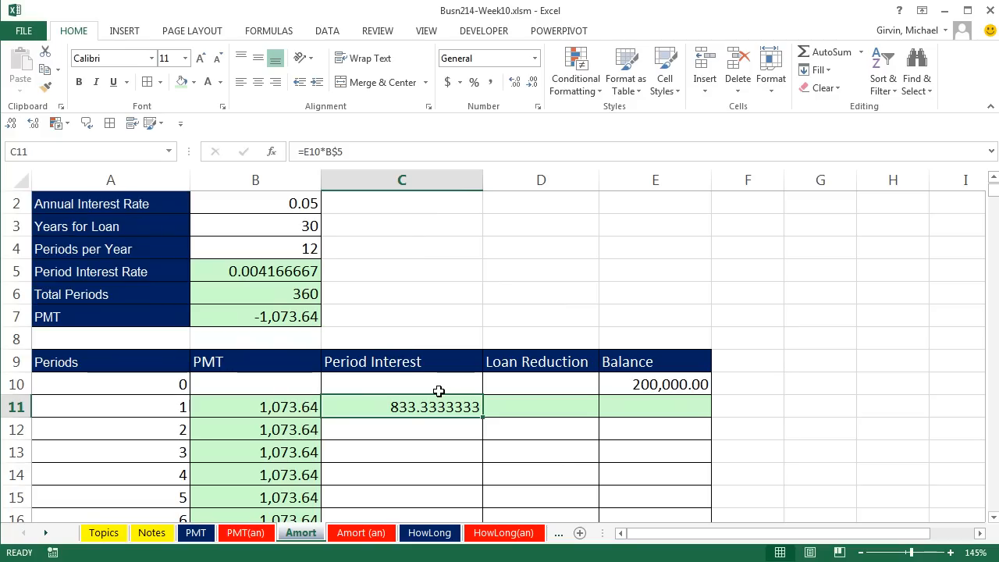
Step: Calculate the period 1 loan reduction in D11 as payment minus interest with =B11-C11
click(617, 384)
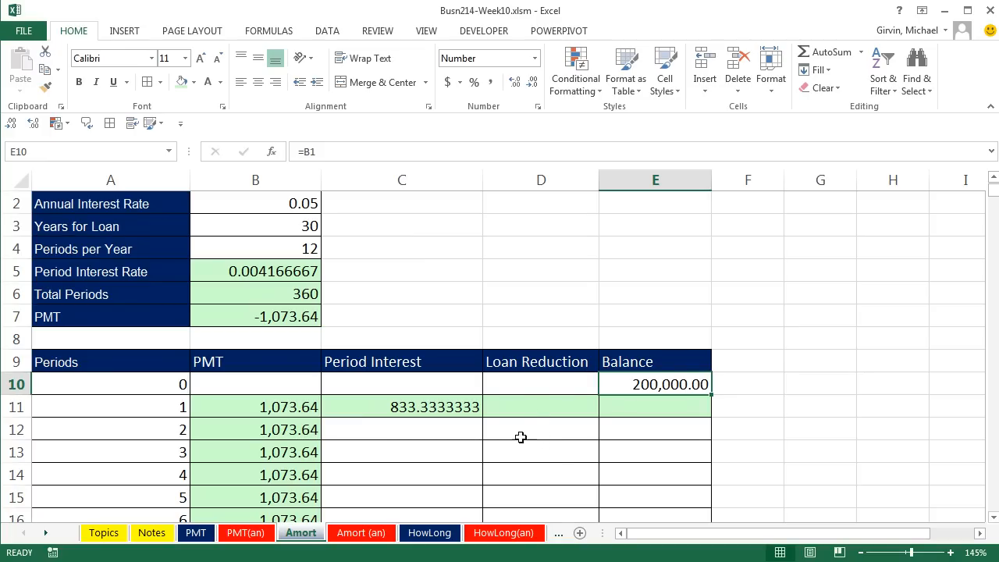
key(Down)
key(Left)
text(=)
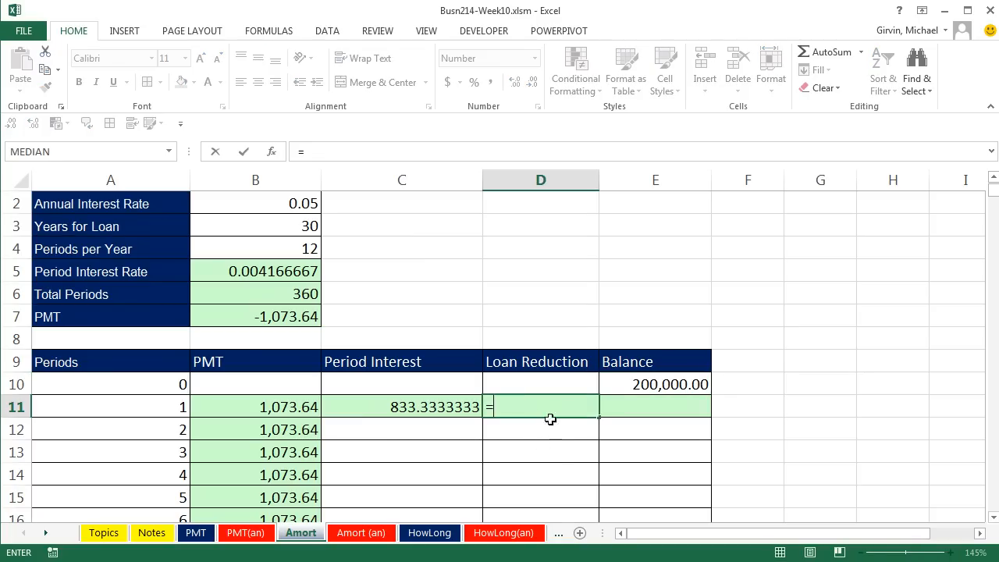
click(278, 412)
text(-)
key(Left)
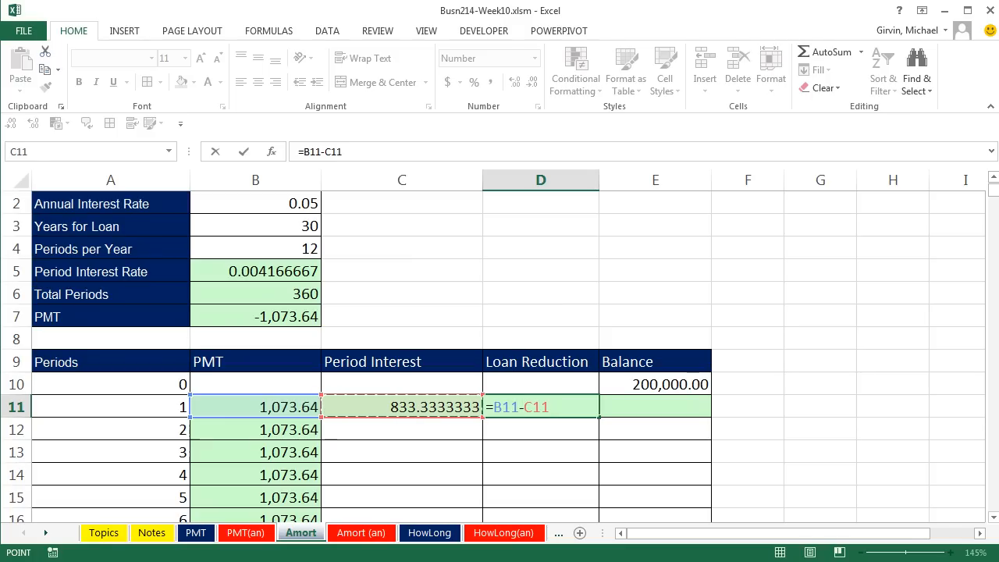
key(ctrl+Return)
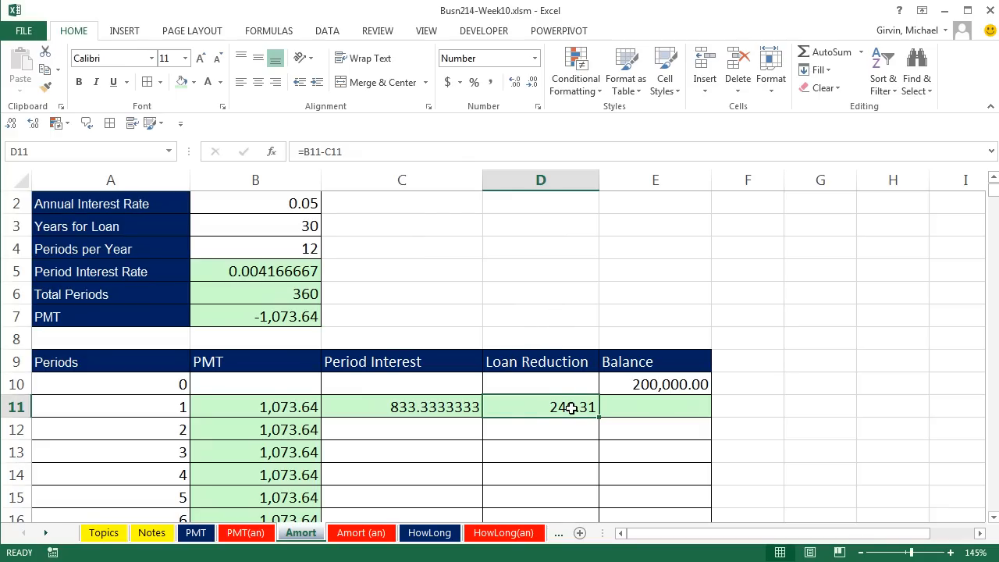
Step: Calculate the period 1 ending balance in E11 with =E10-D11
click(435, 410)
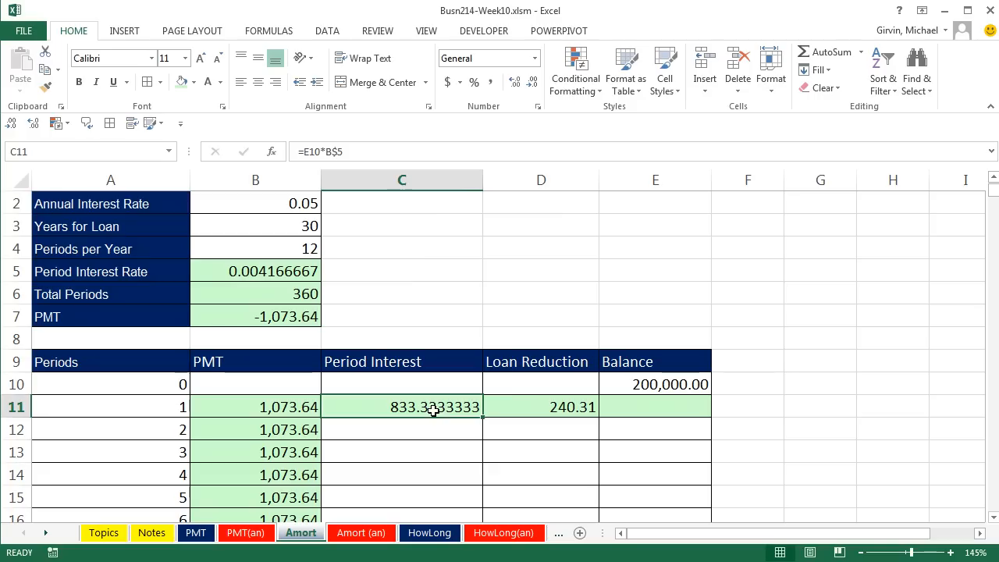
click(538, 406)
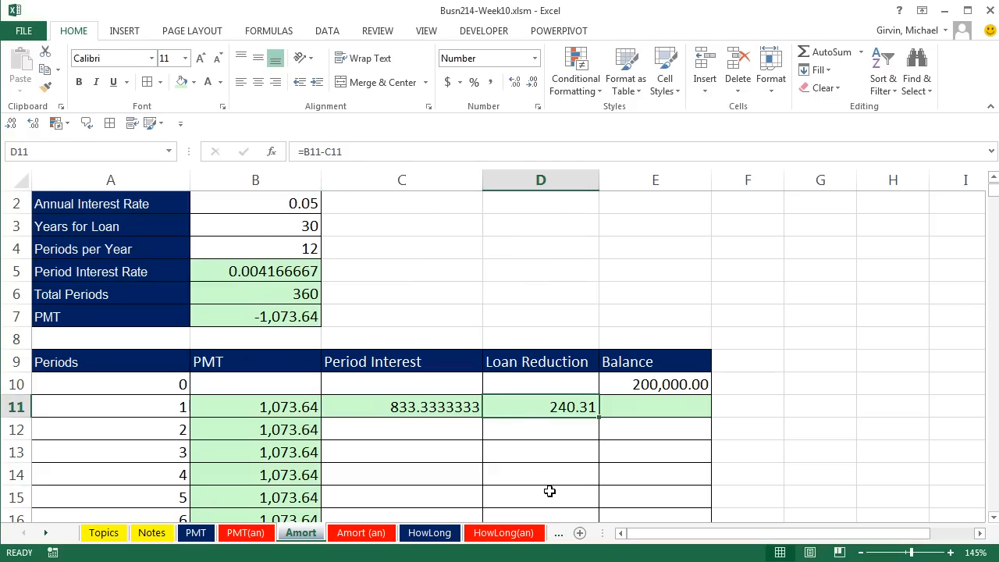
click(684, 408)
text(=)
key(Up)
text(-)
key(Left)
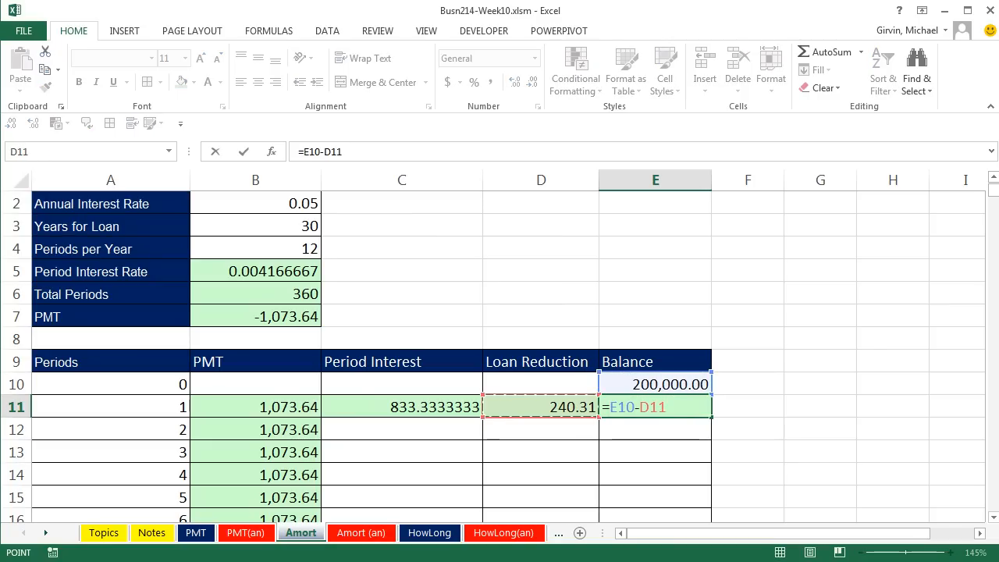
key(ctrl+Return)
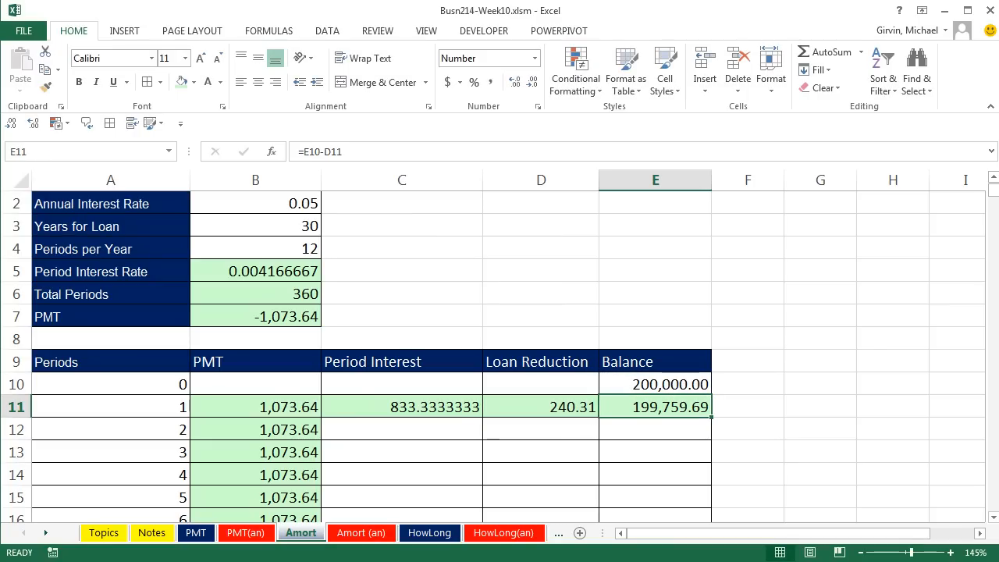
Step: Review the formulas in D11 and C11, and copy C11:E11 down through period 4 in row 14
double_click(570, 406)
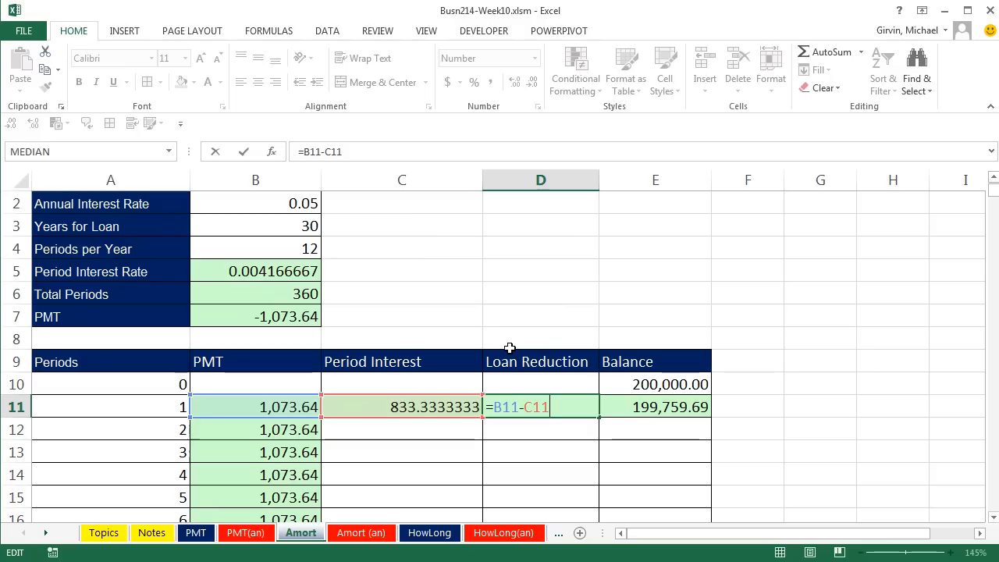
key(ctrl+Return)
double_click(430, 406)
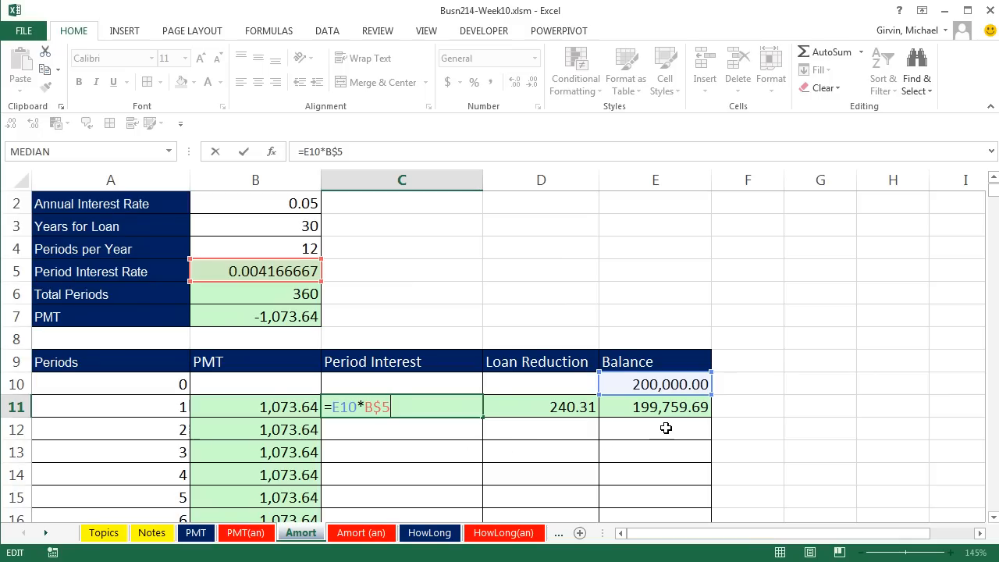
key(ctrl+Return)
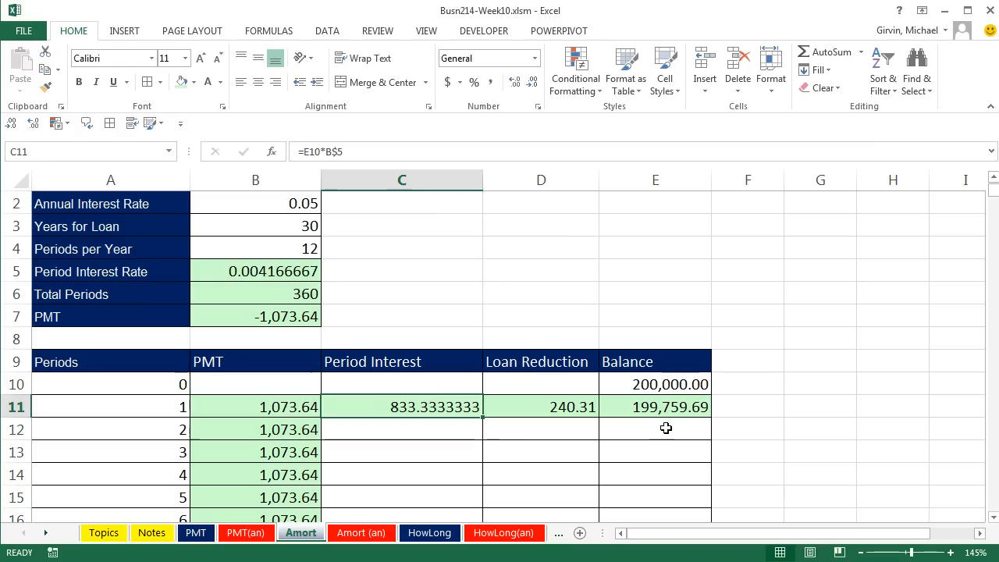
drag(434, 407, 640, 412)
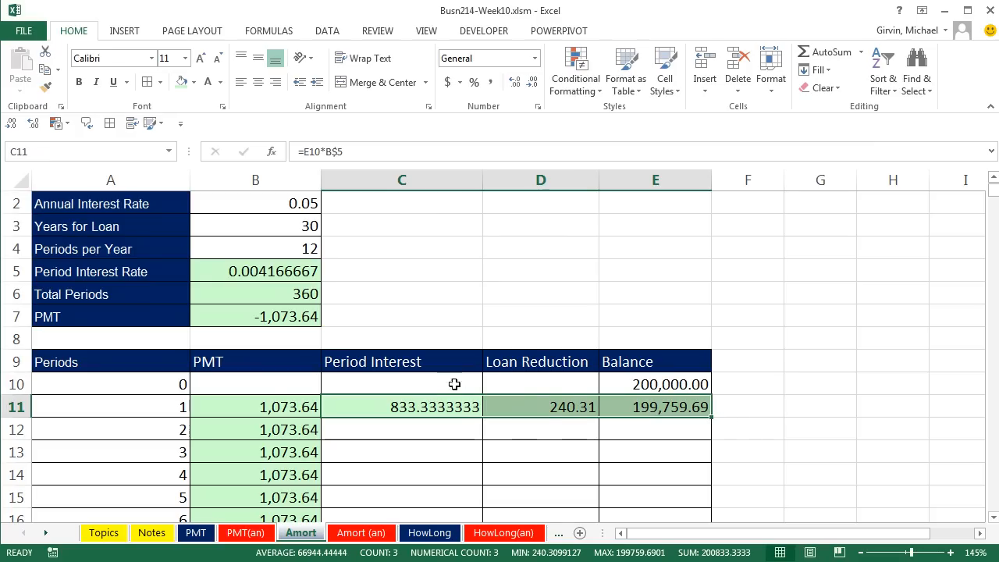
drag(713, 419, 710, 484)
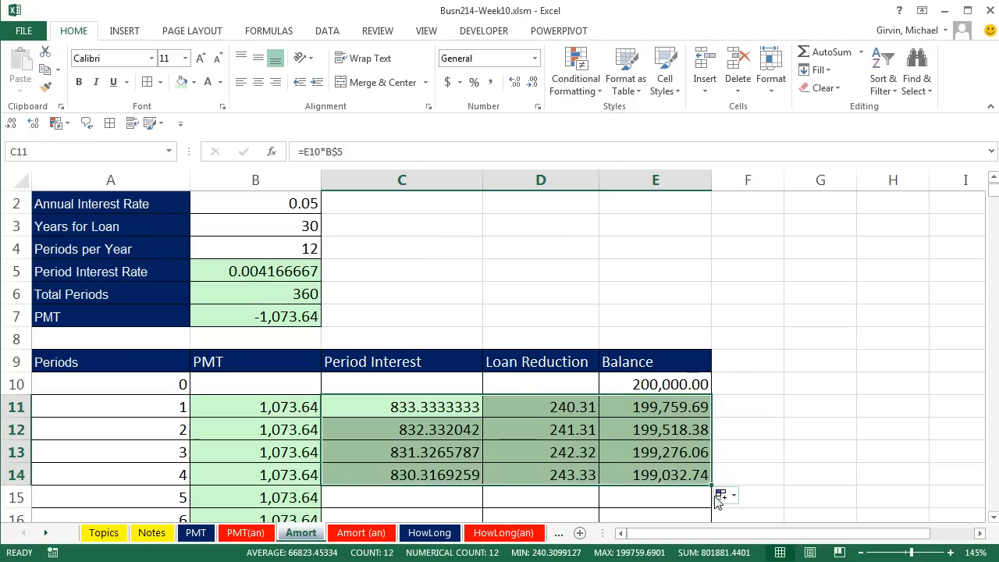
Step: Check the period 4 formulas, copy C14:E14 down through period 360, and go to the final balance in E370
double_click(424, 476)
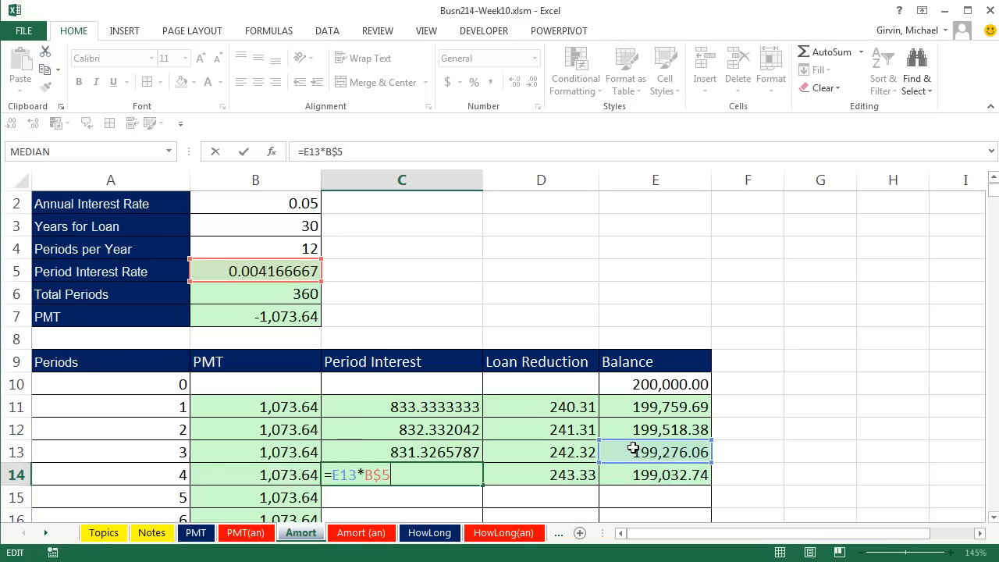
key(Escape)
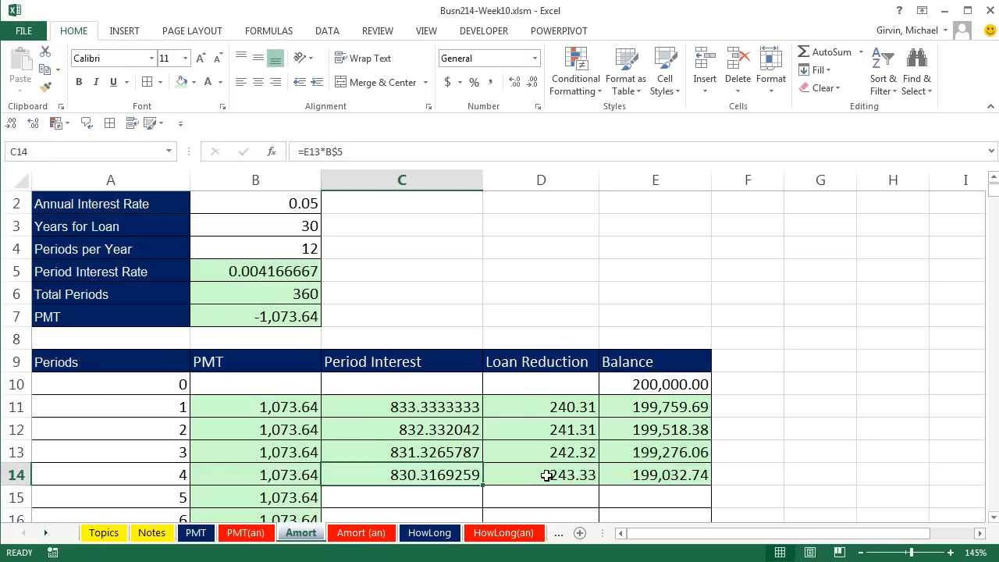
click(548, 475)
text(=B14-C14)
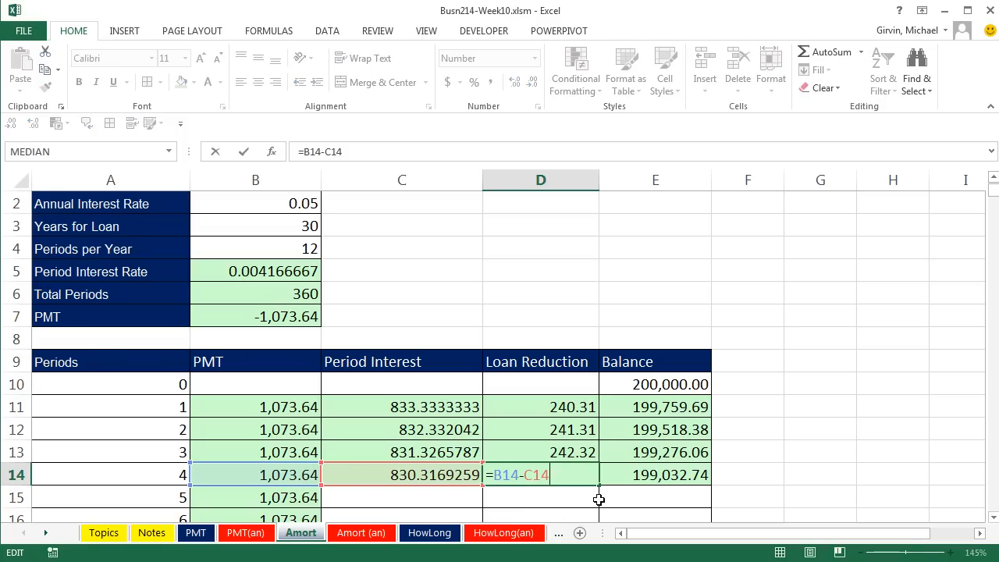
key(ctrl+Return)
drag(402, 471, 625, 479)
scroll(772, 462, down, 1)
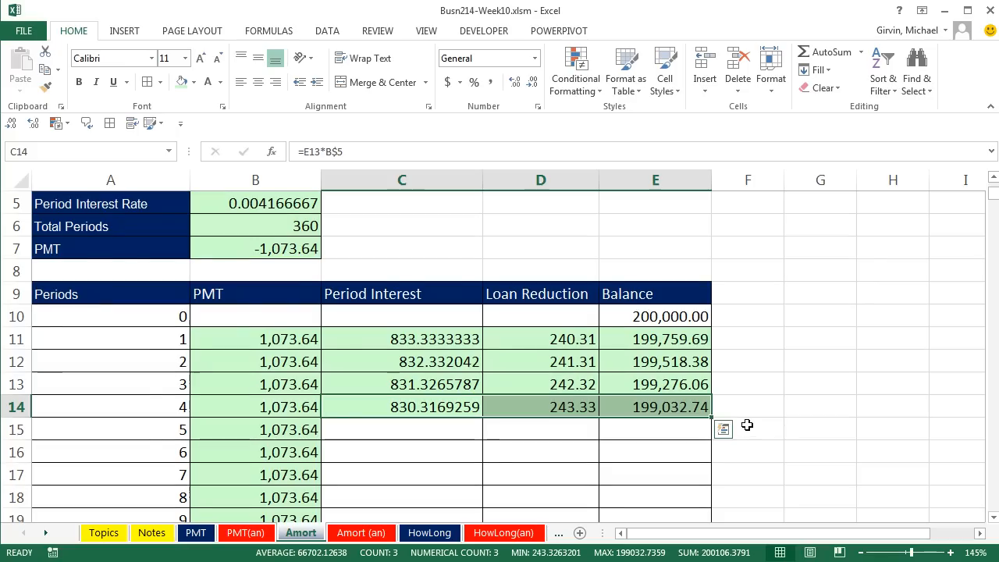
double_click(708, 413)
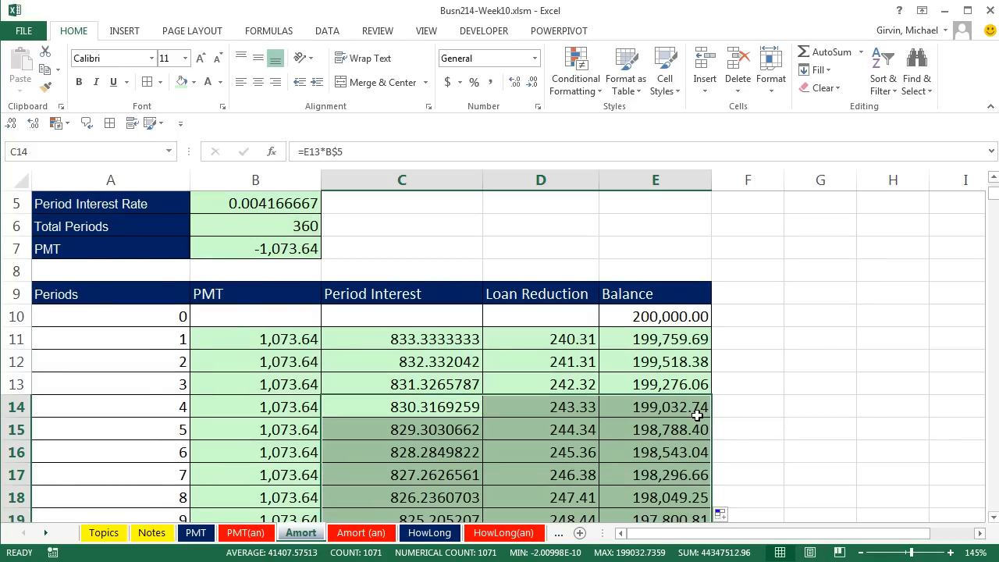
click(698, 407)
key(ctrl+Down)
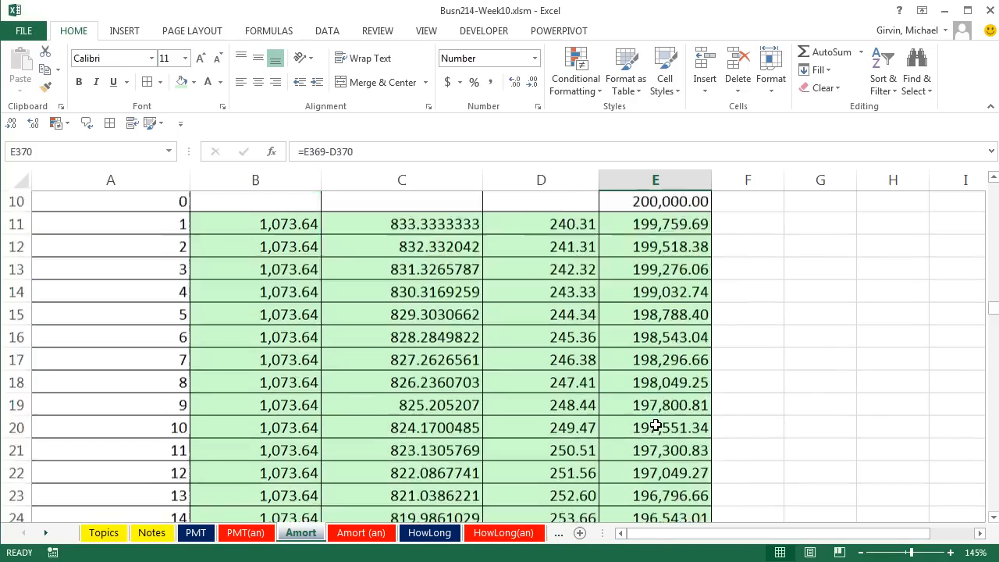
scroll(656, 424, down, 2)
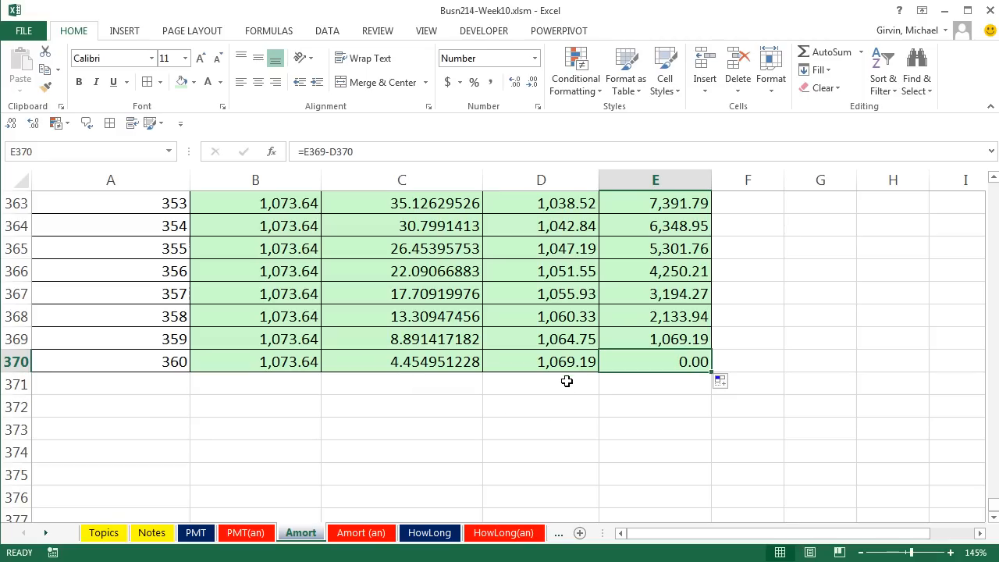
Step: Return to the start of the sheet and enter the label Total Interest in D1
key(ctrl+Home)
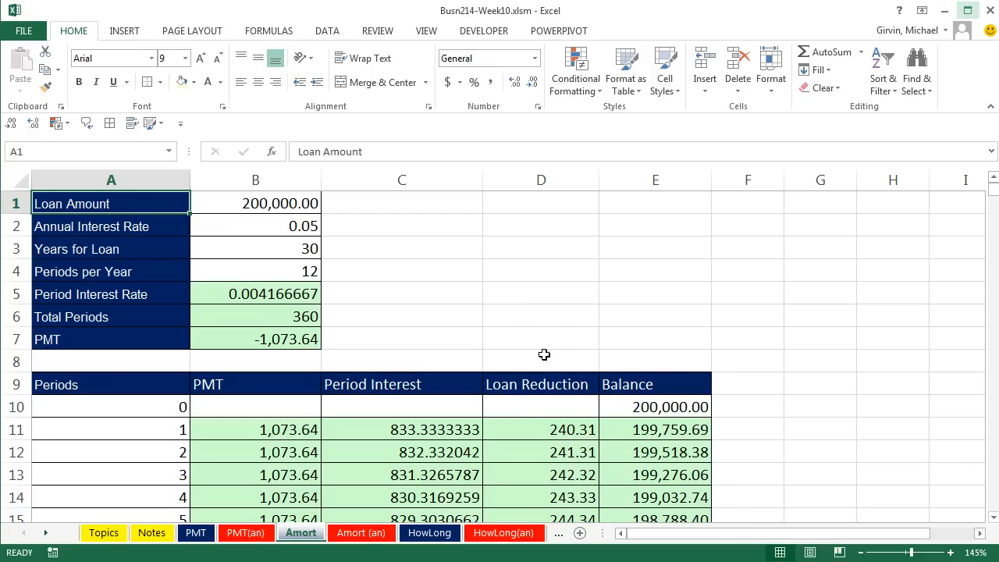
click(501, 208)
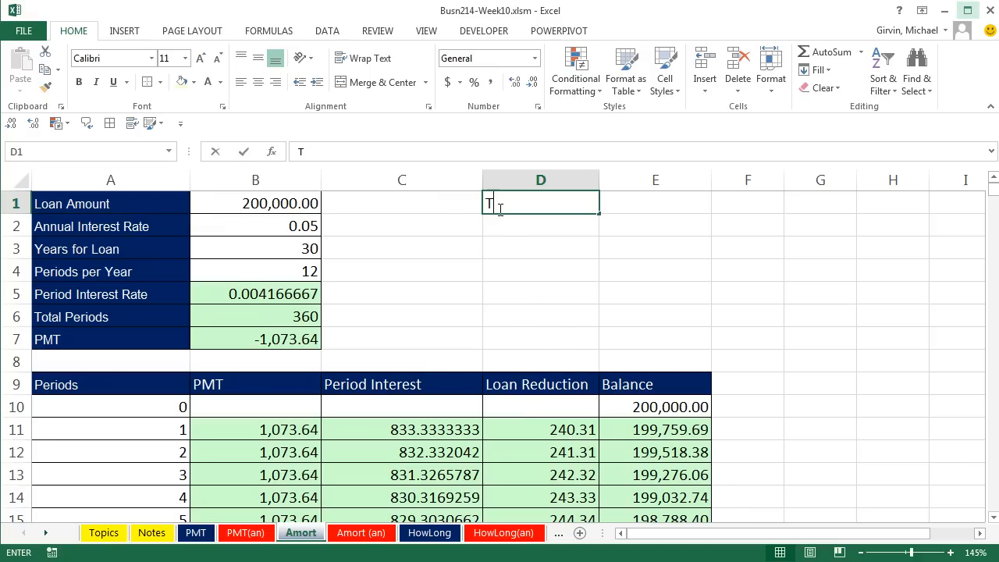
text(Total Interest)
key(Return)
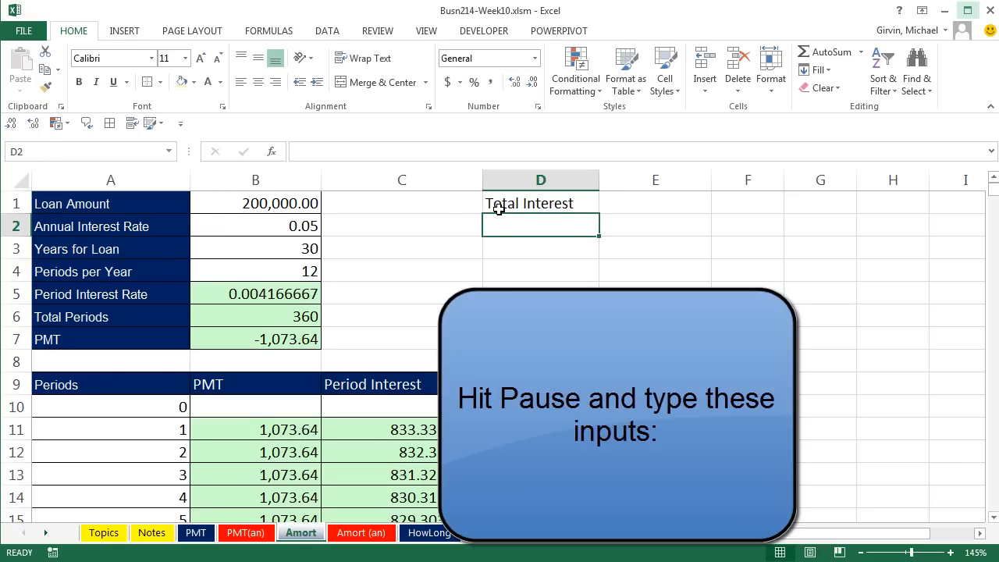
Step: Total the Period Interest column in D2 with =SUM(C11:C370)
key(alt+equal)
click(402, 430)
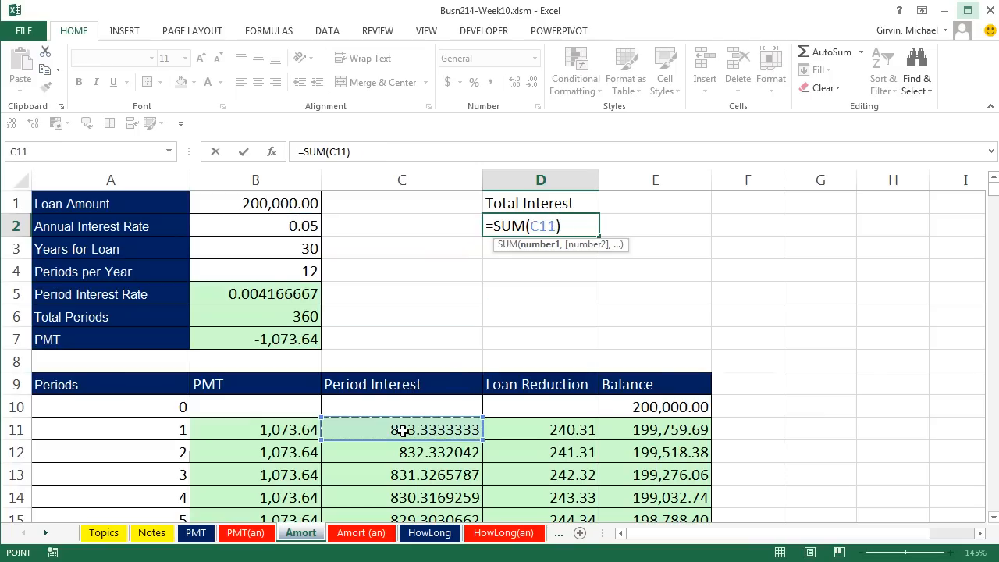
key(ctrl+shift+Down)
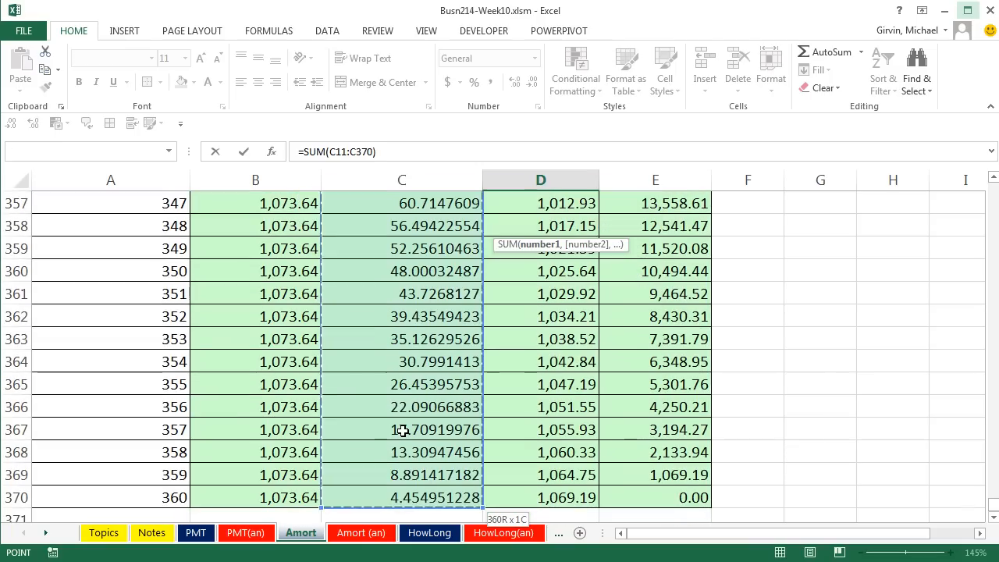
key(shift+Return)
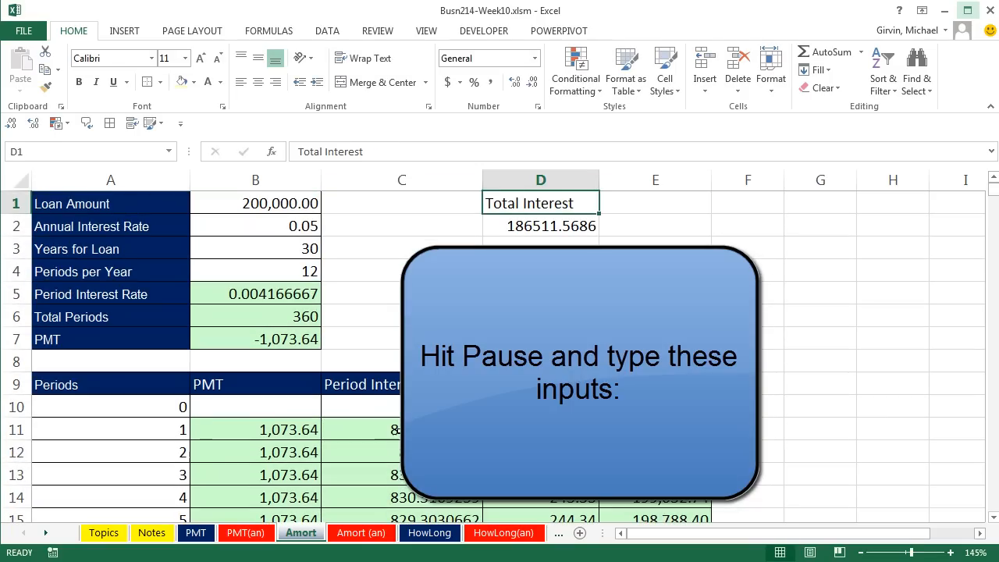
click(554, 225)
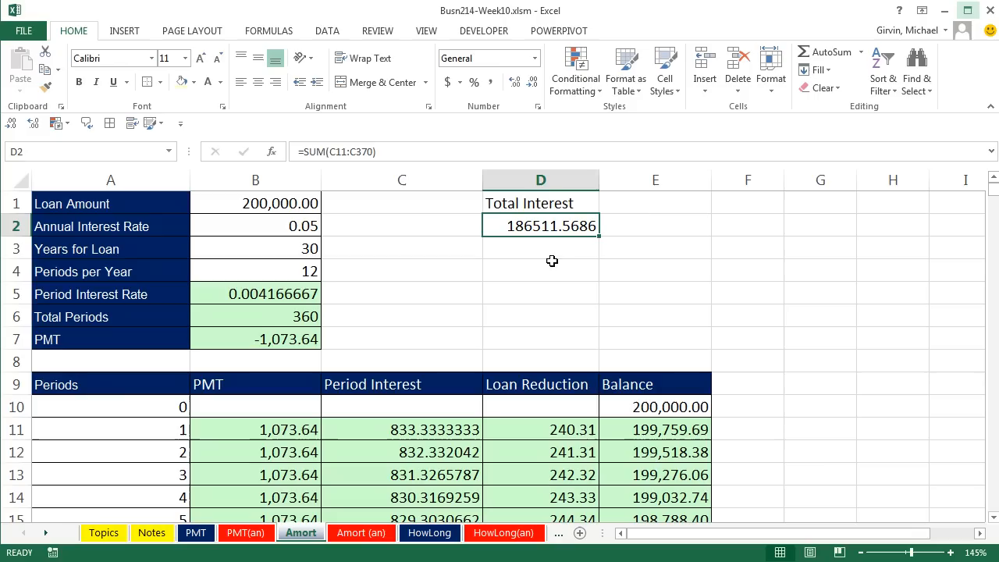
Step: Copy the formatting of the Loan Amount label in A1 onto the Total Interest label in D1
click(531, 198)
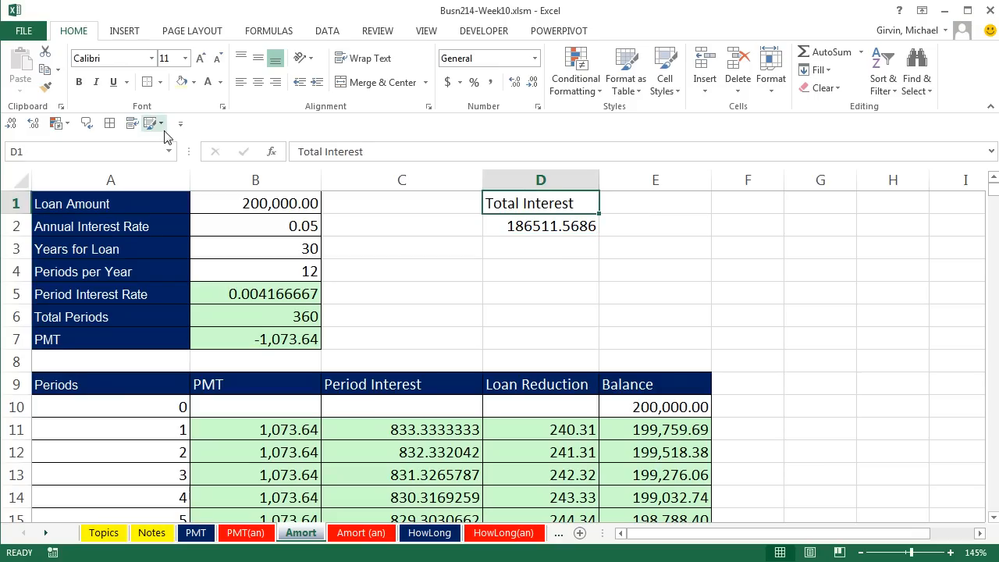
click(143, 201)
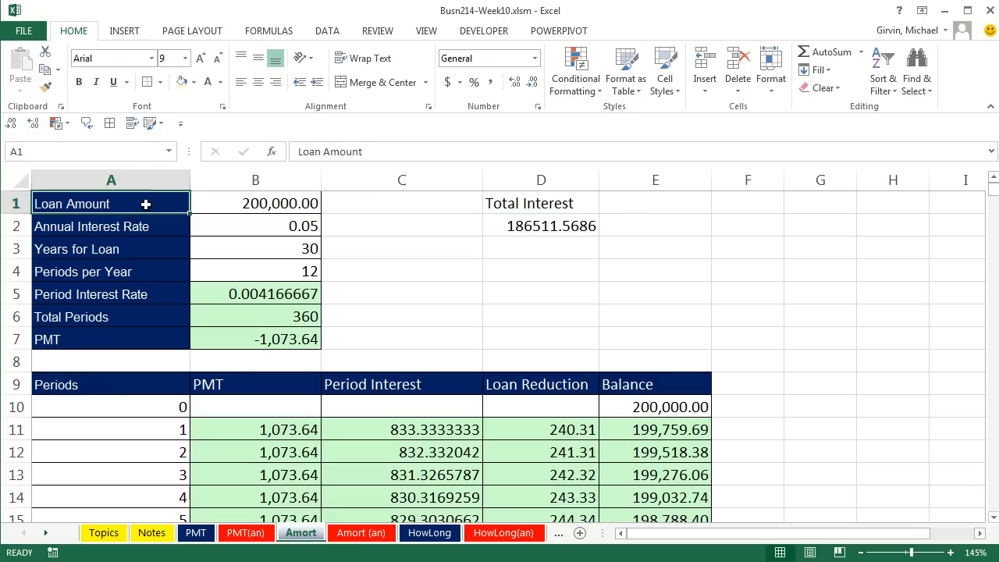
click(45, 88)
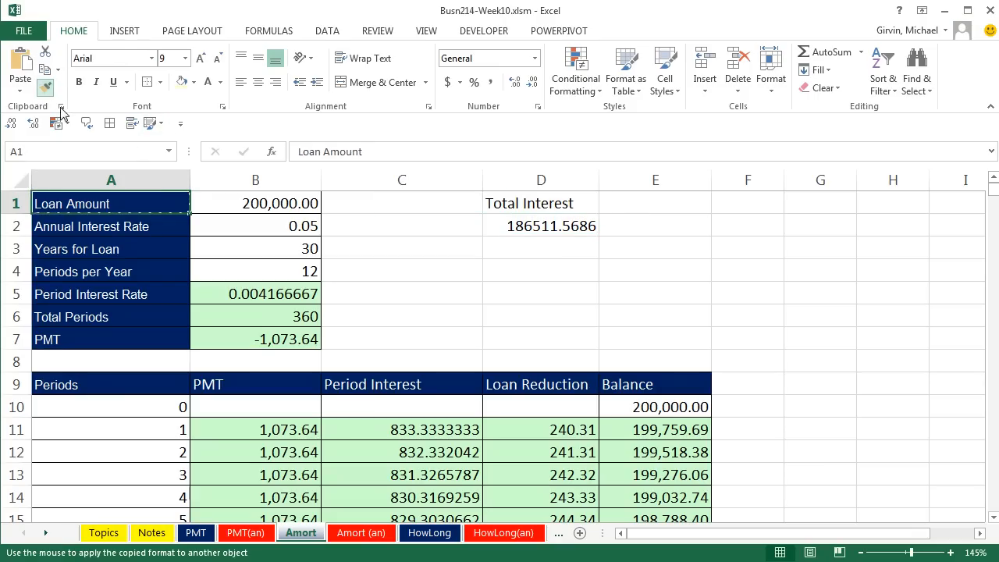
click(517, 202)
Step: Fill D2 with the recently used light green and add cell borders around D1:D2
click(534, 228)
click(194, 82)
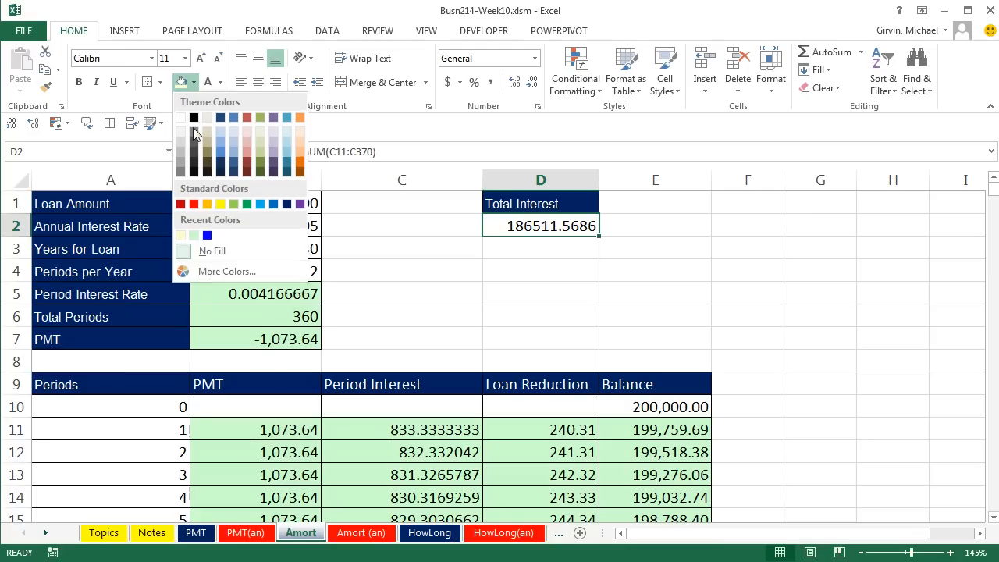
click(193, 235)
click(546, 204)
drag(488, 204, 497, 220)
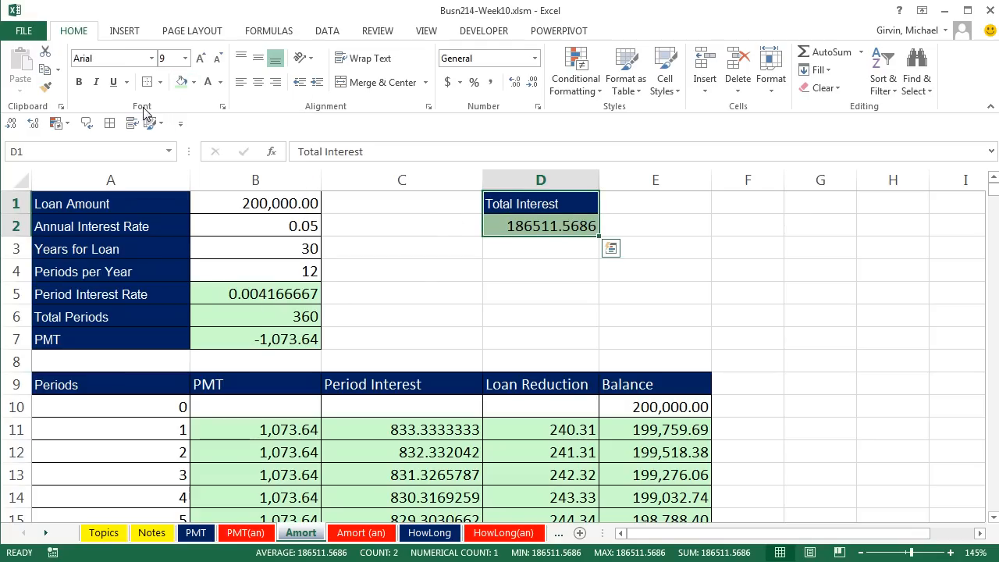
click(640, 205)
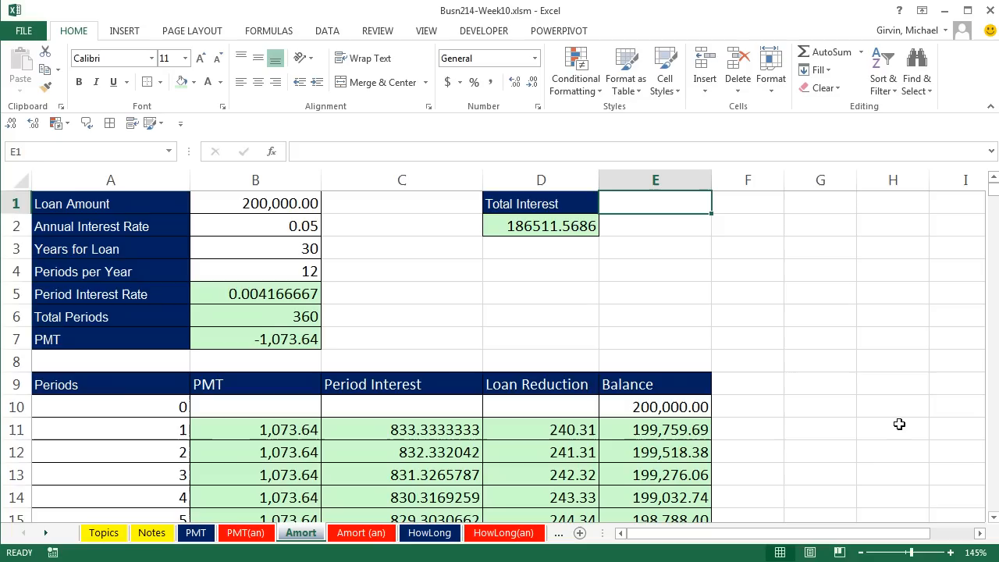
Step: Copy D1:D3 with the Total Interest label and formula, and paste it starting at E1
drag(546, 202, 540, 248)
key(ctrl+c)
click(618, 201)
key(ctrl+v)
Step: Replace the formula in E2 with a CUMIPMT function, using B5 as rate, B6 as nper and B1 as pv
click(638, 228)
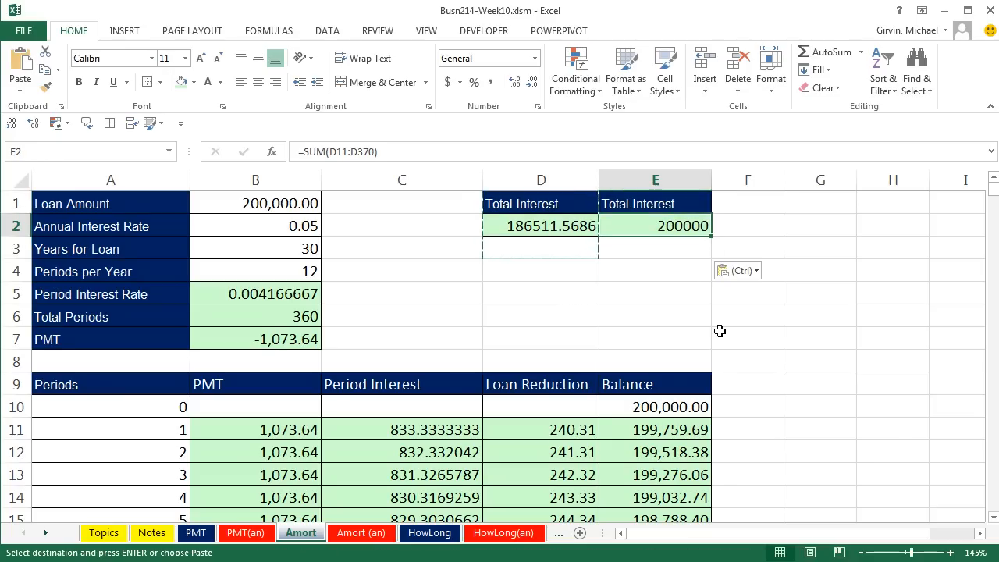
text(=cum)
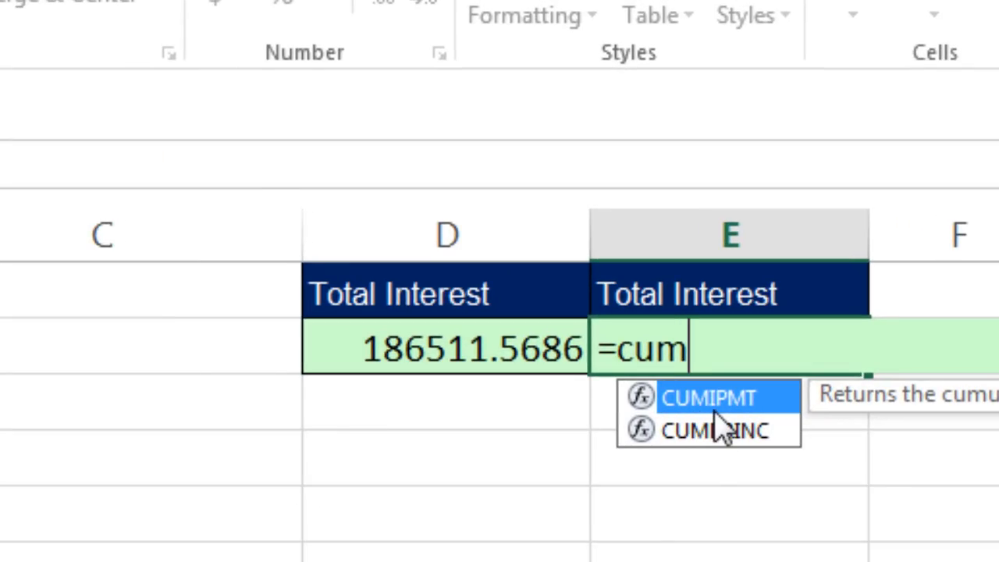
key(Tab)
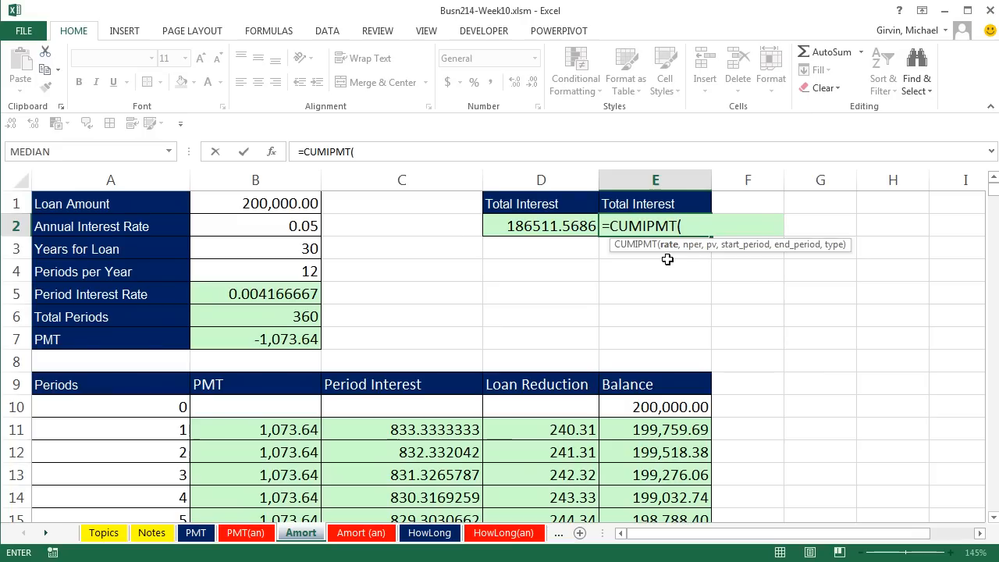
click(289, 294)
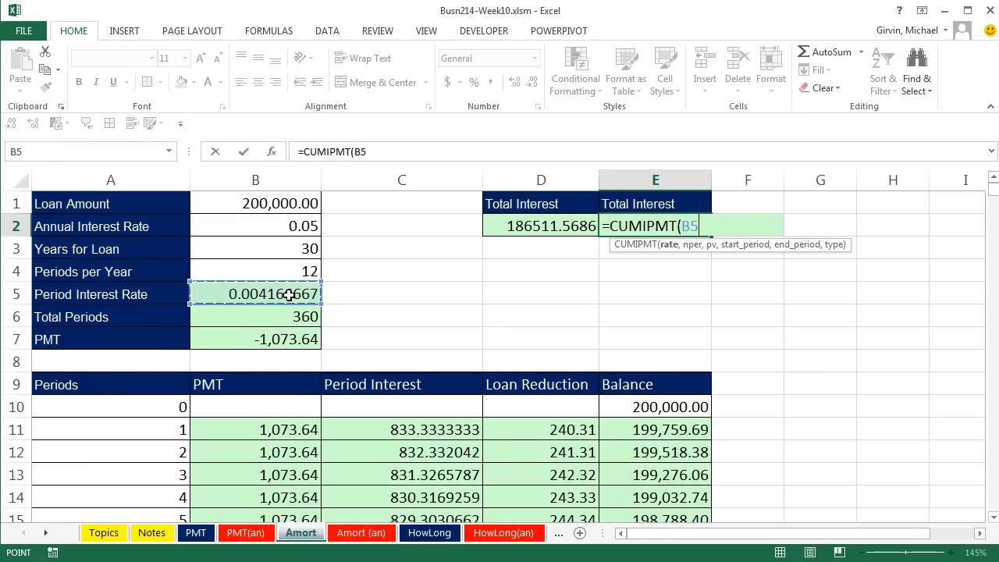
text(,)
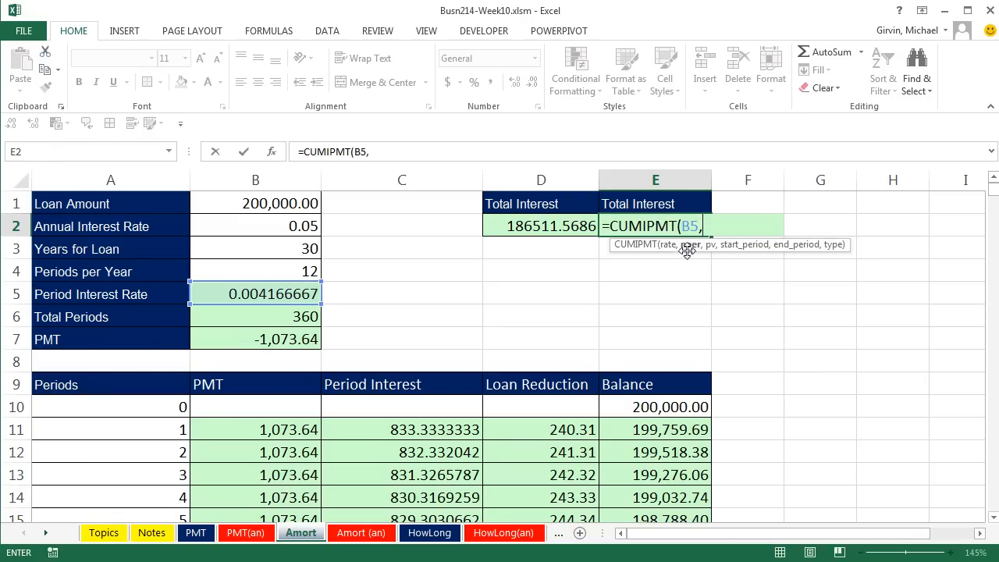
click(271, 317)
text(,)
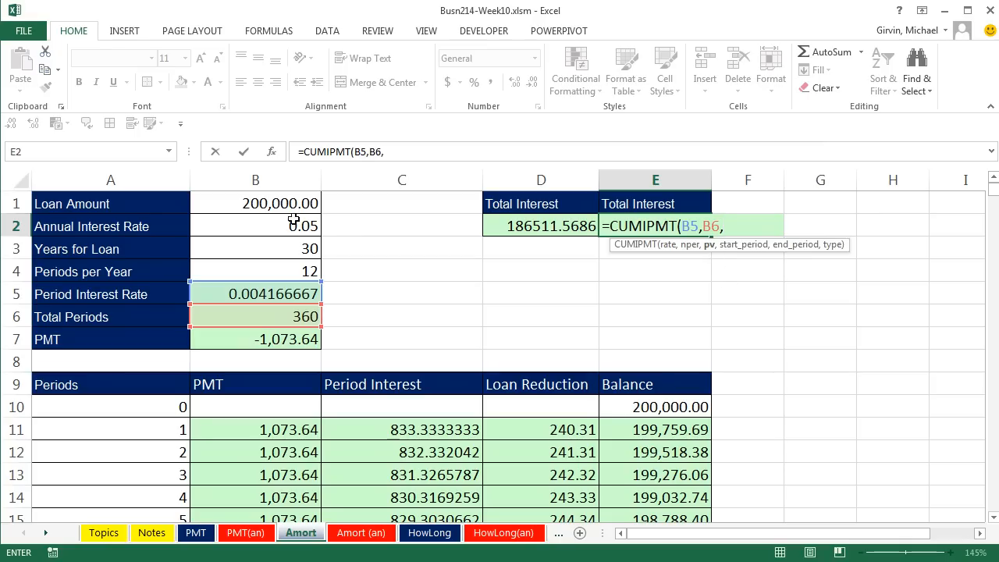
click(275, 205)
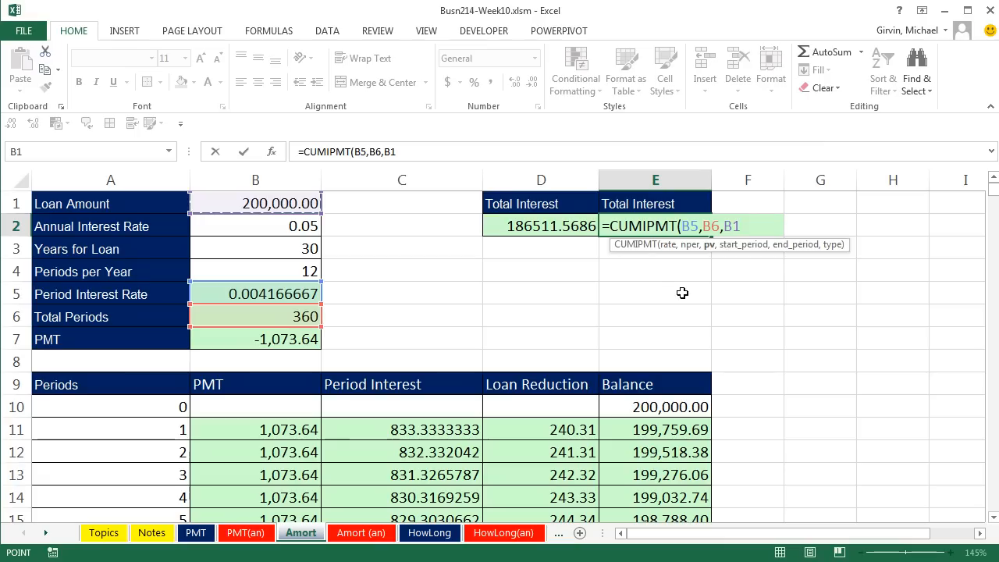
text(,)
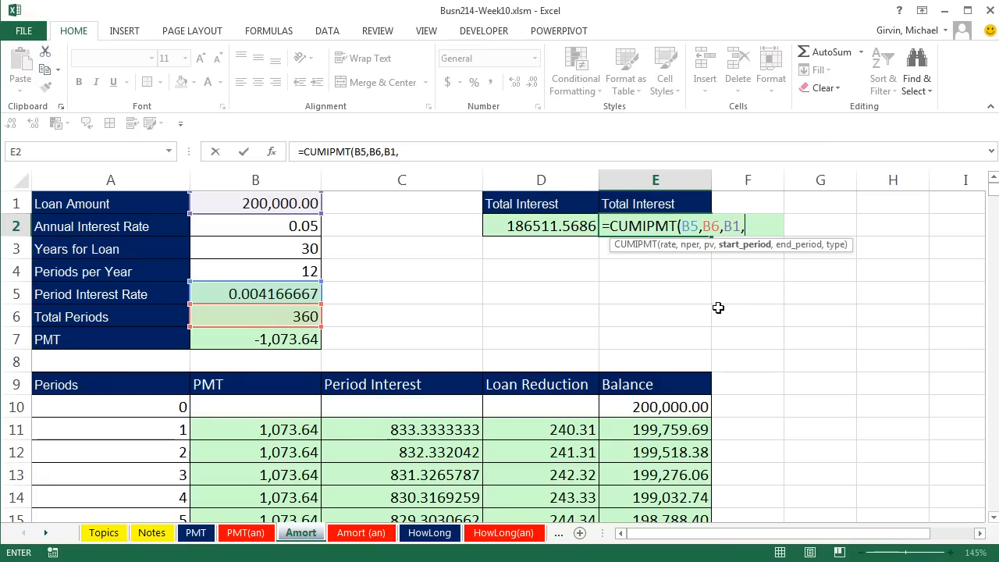
Step: Complete the formula as =CUMIPMT(B5,B6,B1,1,B6,0) with end-of-period payments, and review it in E2
text(1,)
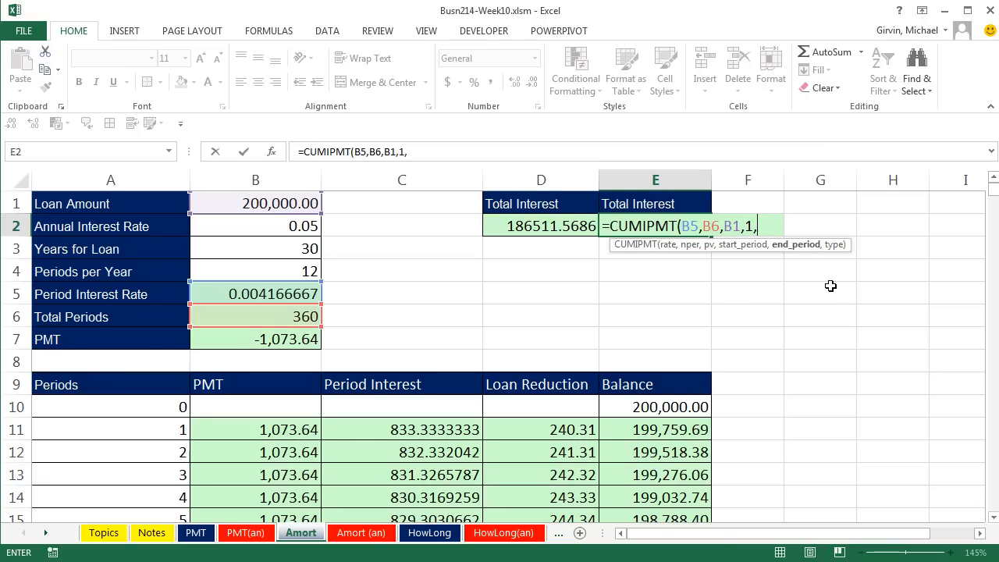
click(310, 319)
text(,)
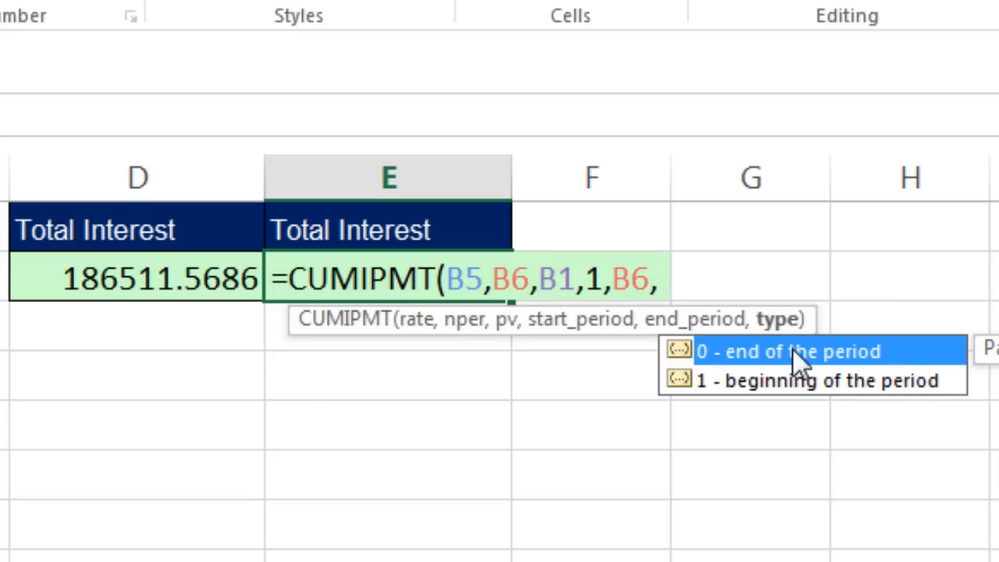
double_click(767, 351)
text())
key(Return)
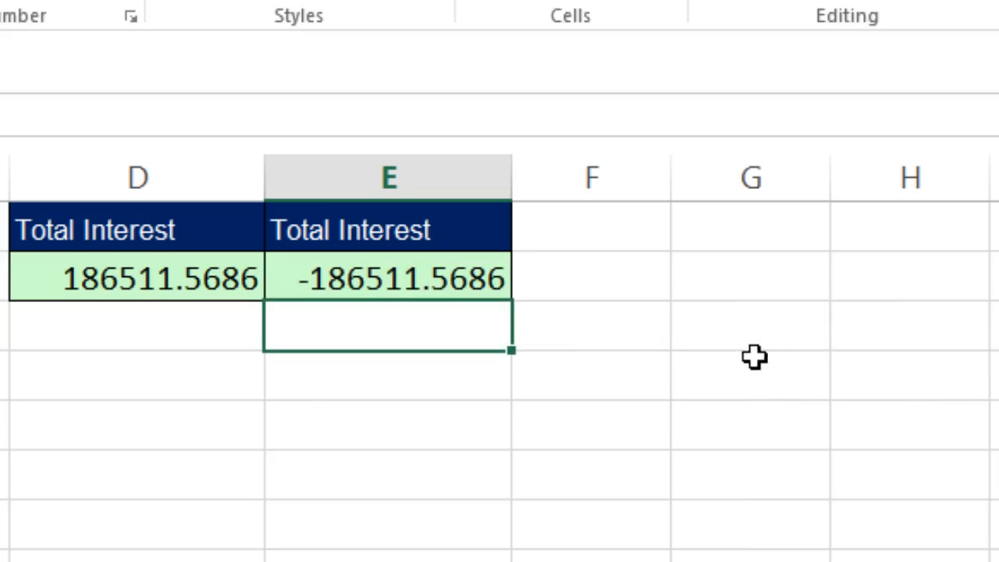
double_click(353, 281)
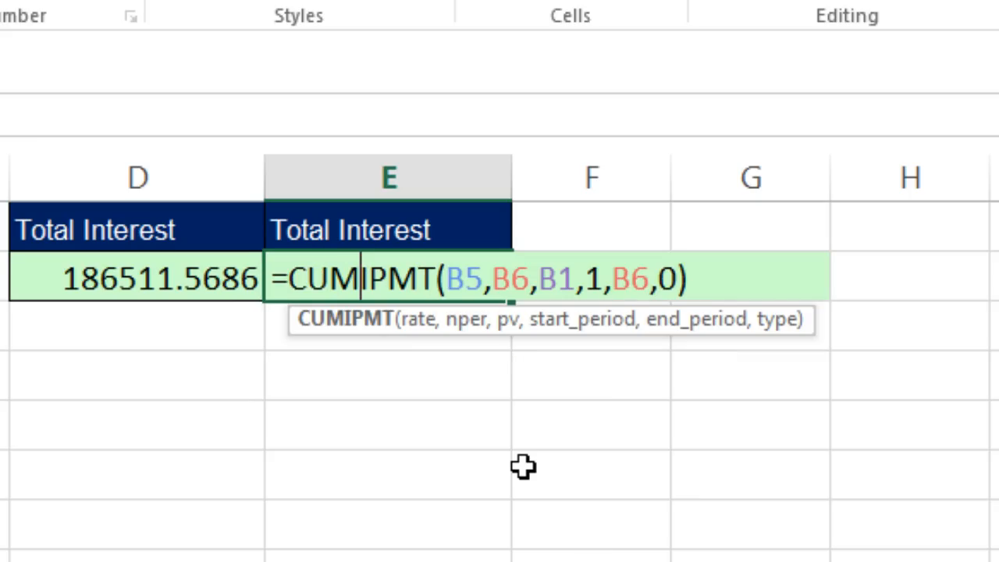
key(Escape)
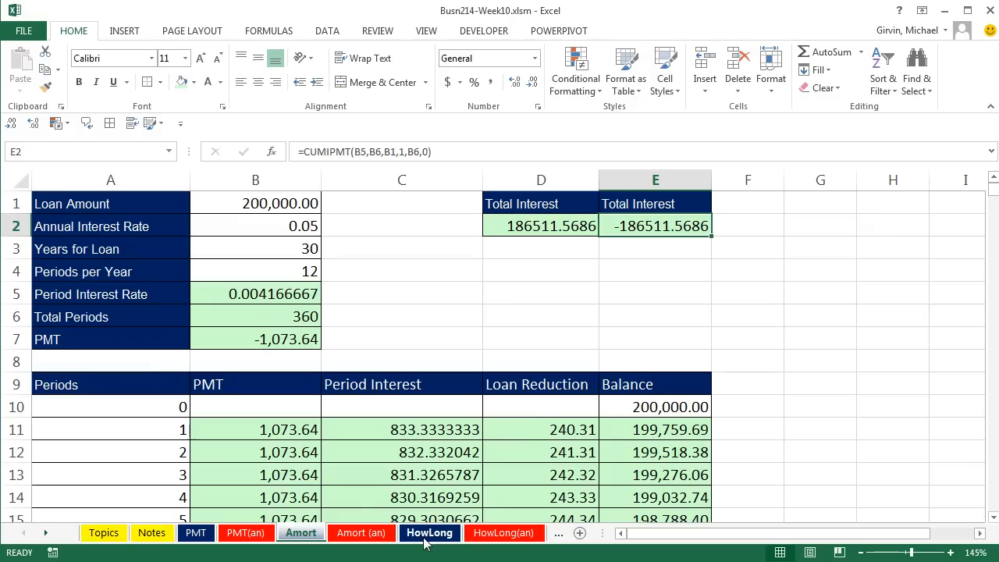
Step: Go to the HowLong sheet and examine the credit card Balance and Minimum Monthly PMT inputs
click(428, 534)
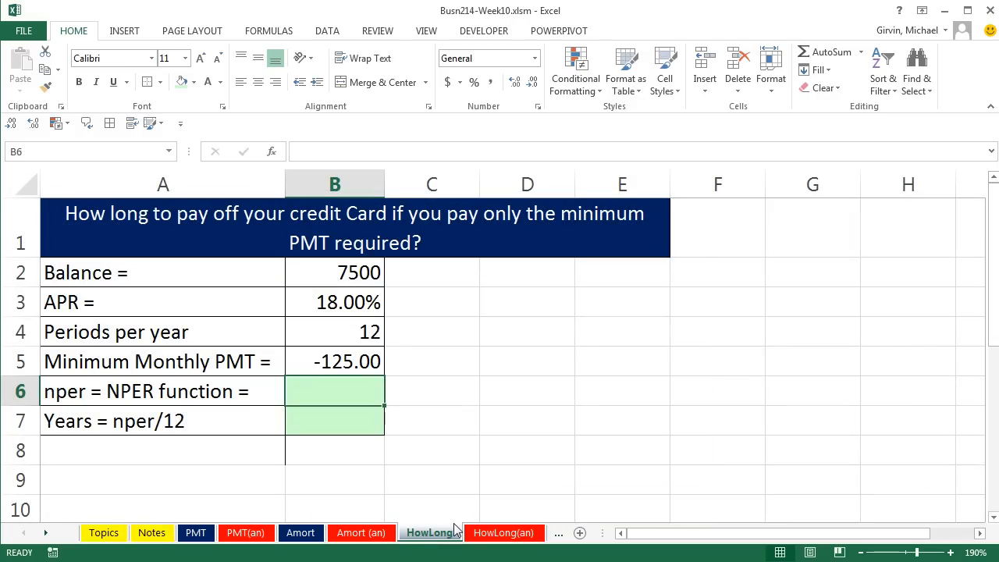
click(361, 277)
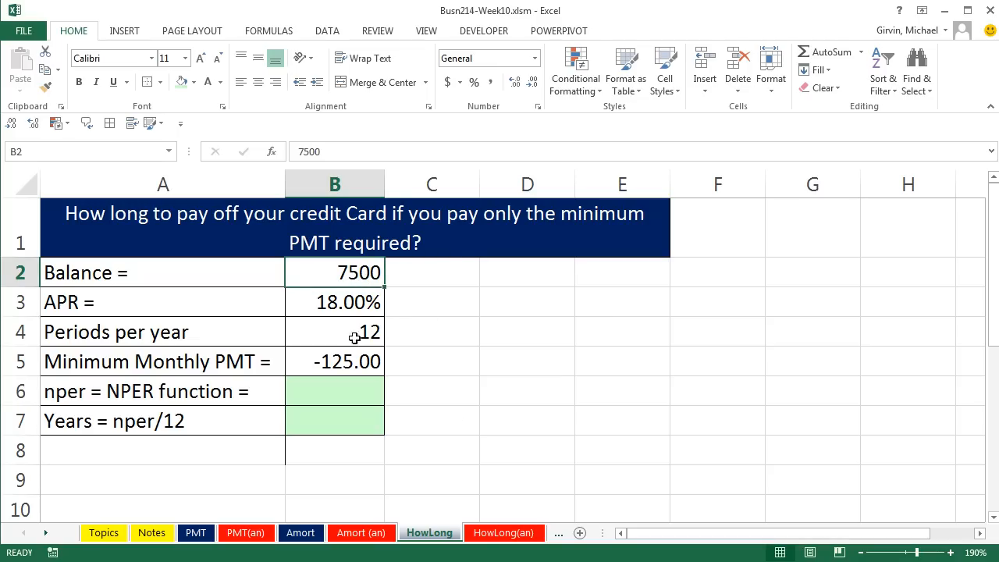
click(360, 361)
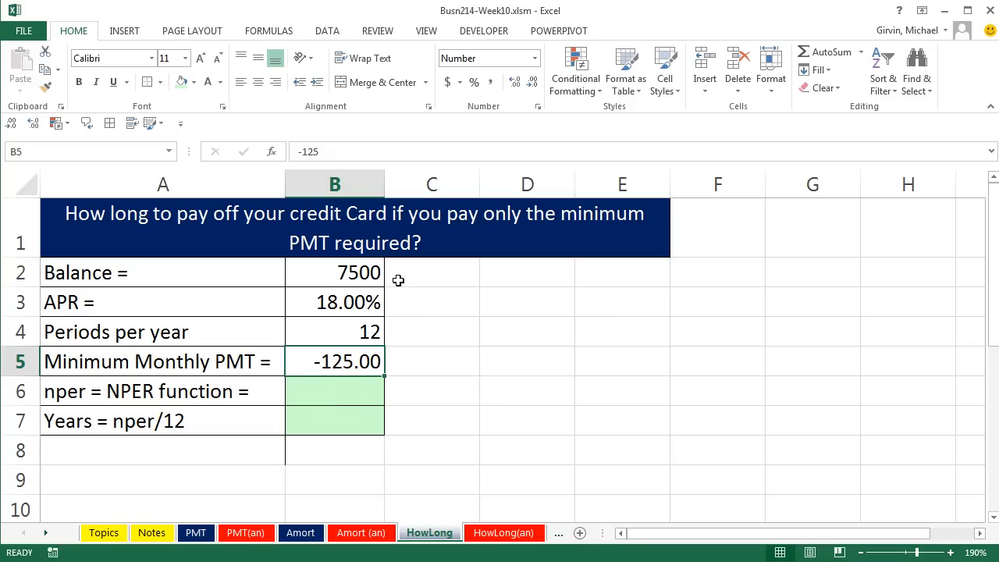
click(366, 274)
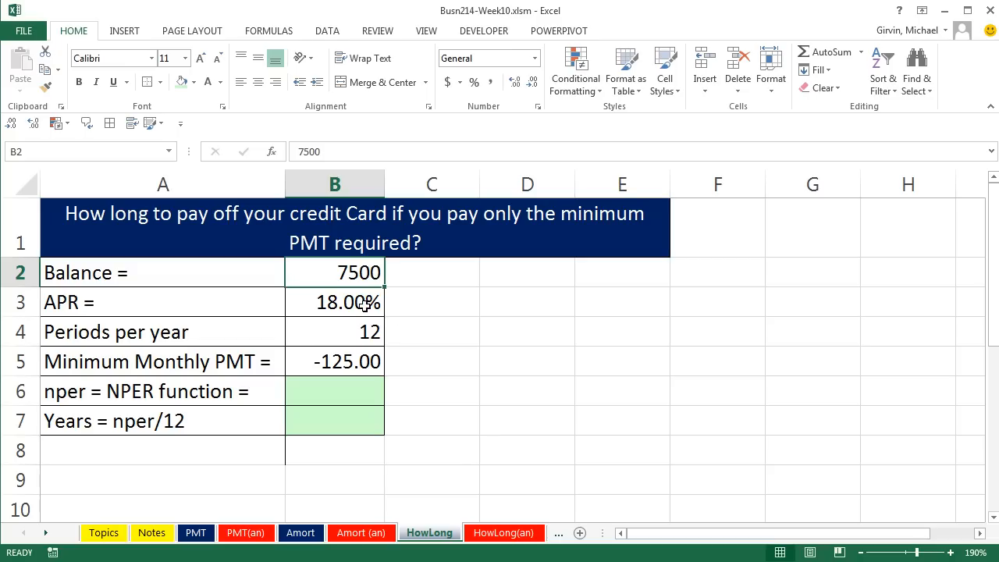
click(364, 361)
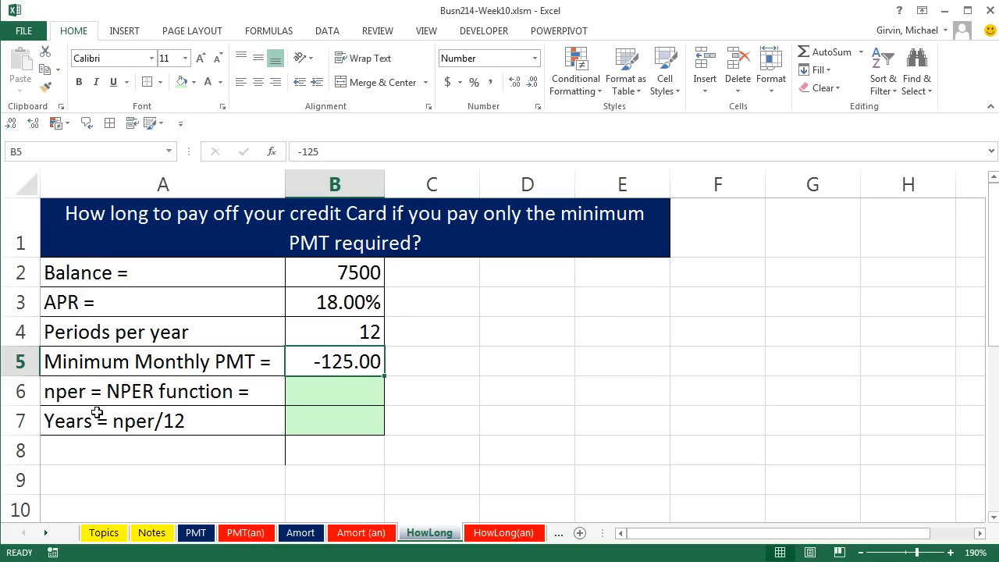
Step: Start an NPER formula in B6 with the APR divided by periods per year, B3/B4, as the rate
click(316, 394)
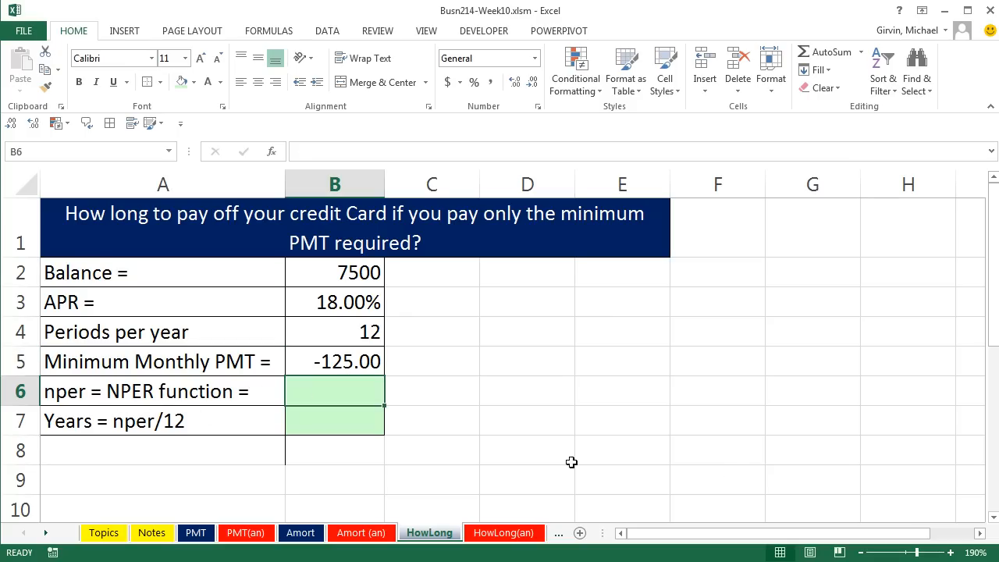
text(=np)
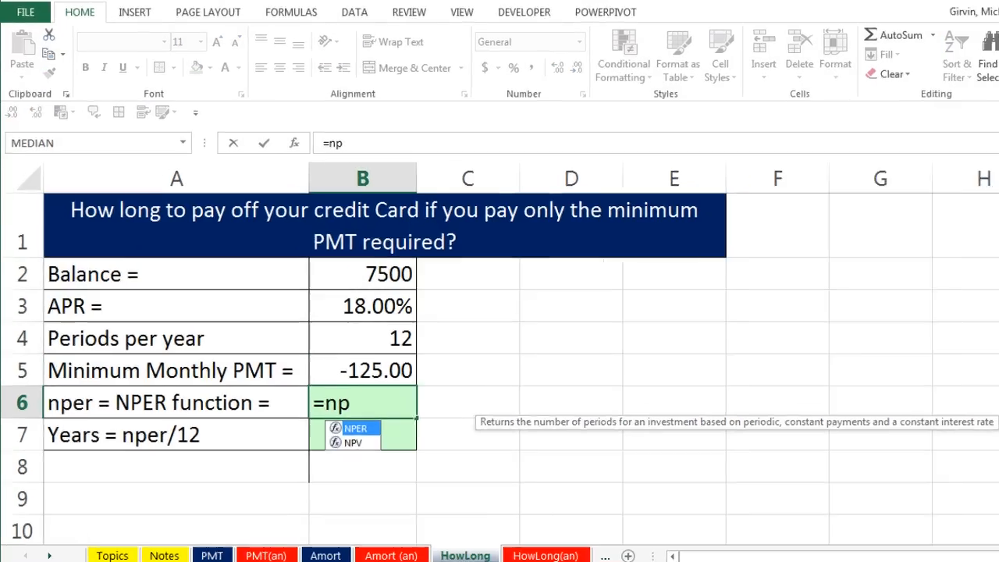
key(Tab)
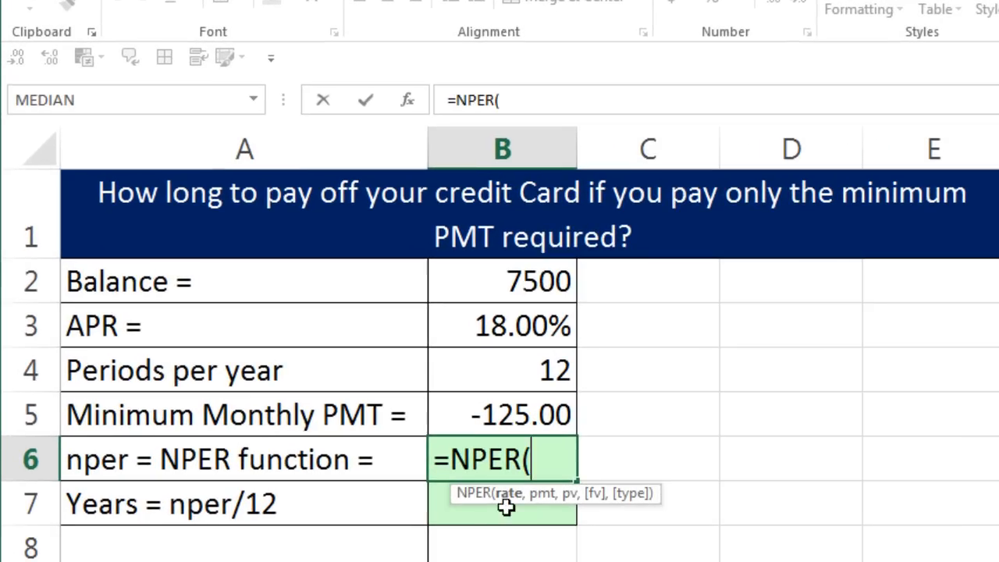
click(528, 320)
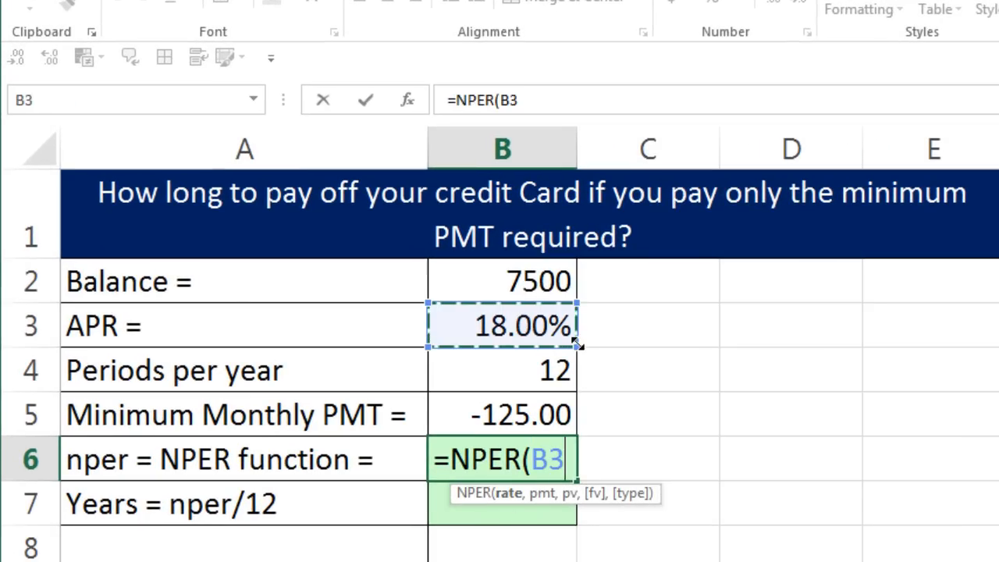
text(/)
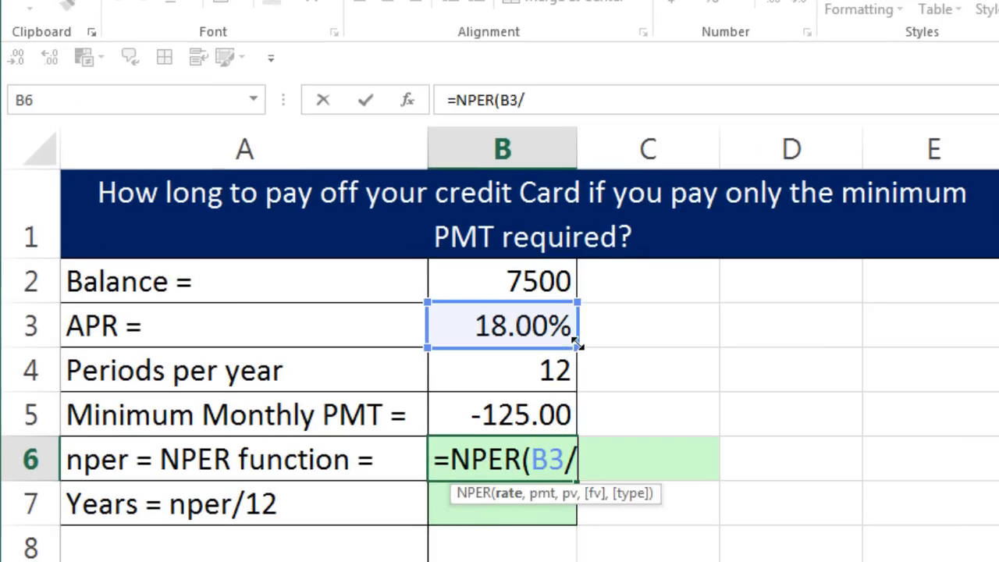
click(508, 376)
click(509, 495)
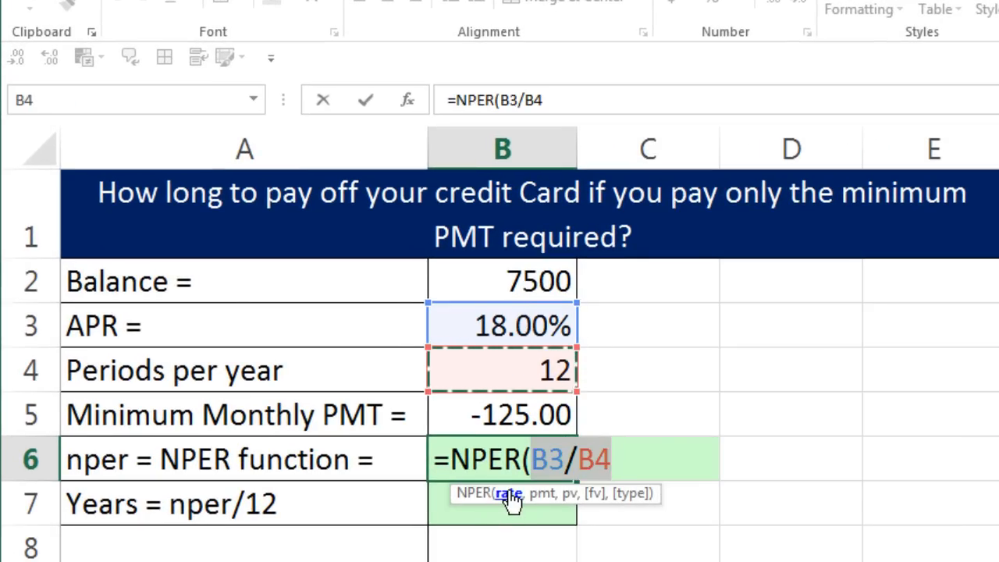
click(629, 461)
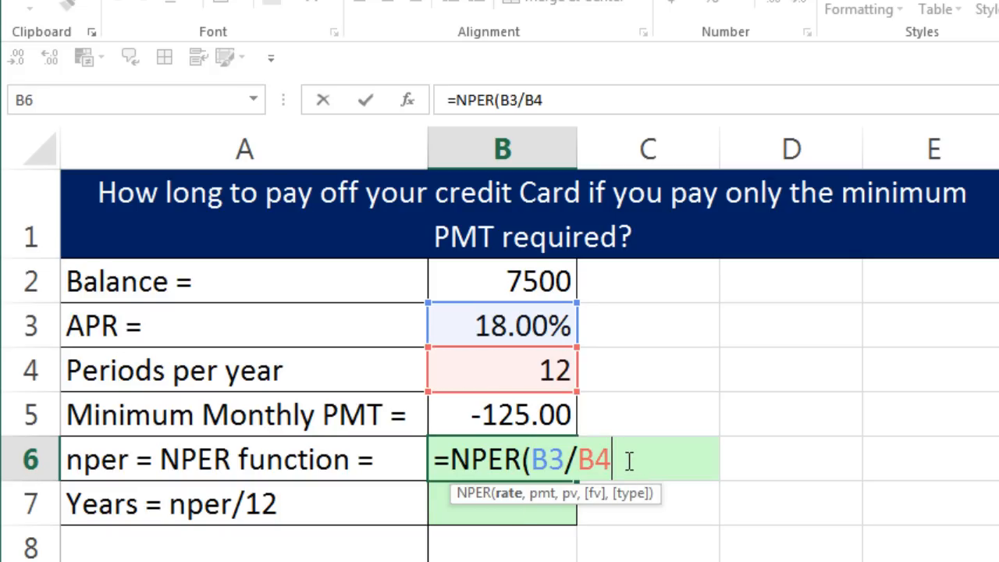
Step: Complete the B6 formula as =NPER(B3/B4,B5,B2), using the minimum payment as pmt and the balance as pv
text(,)
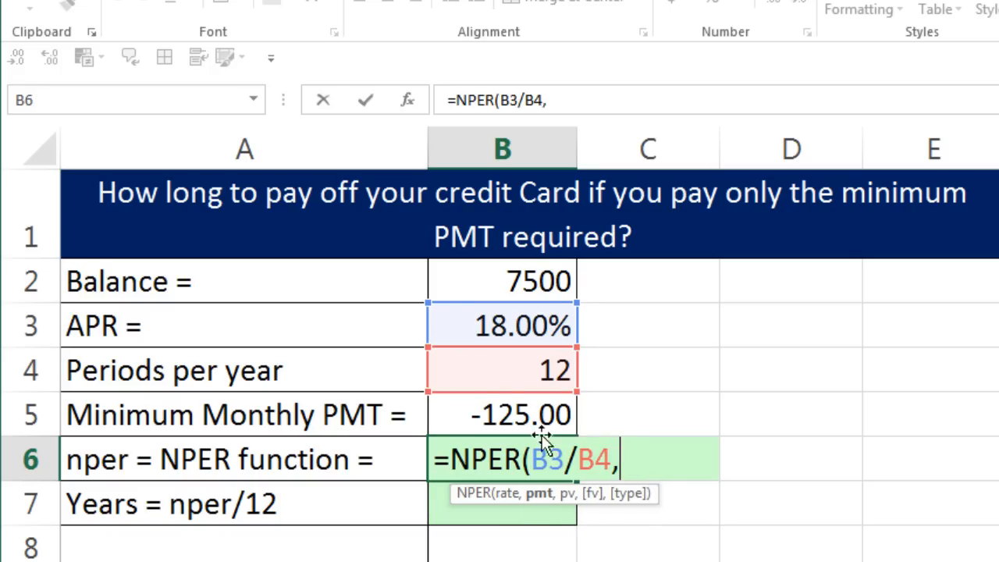
click(519, 419)
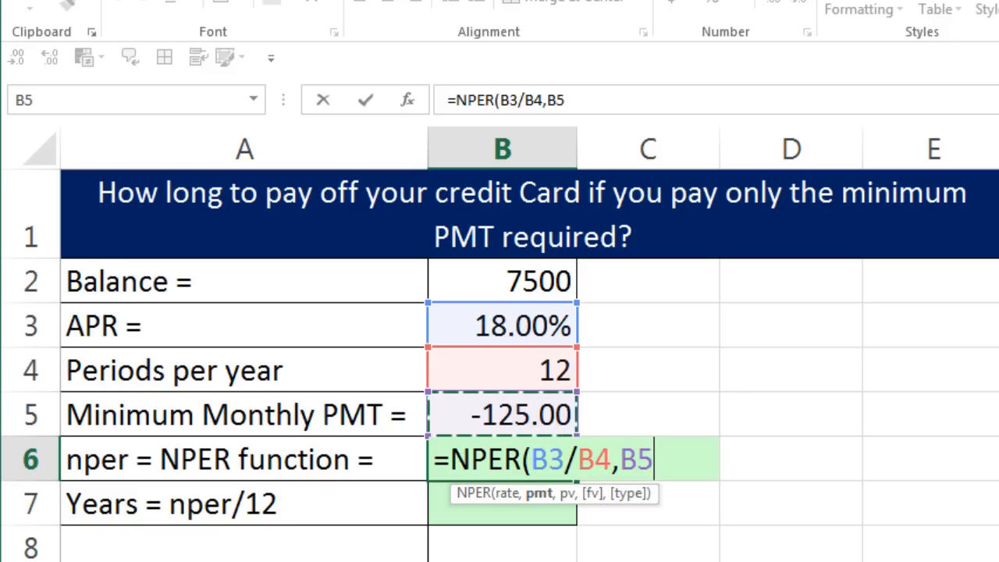
text(,)
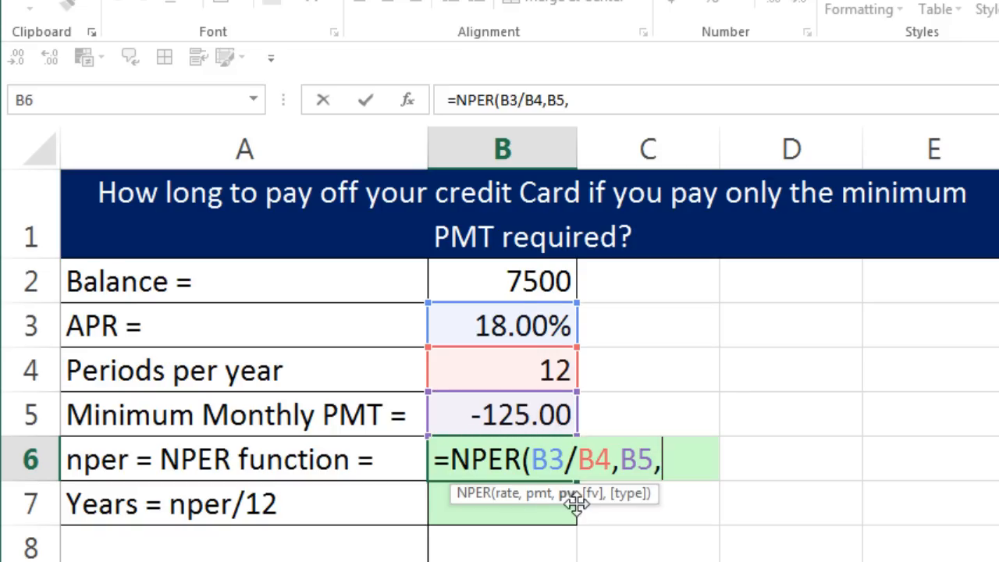
click(530, 289)
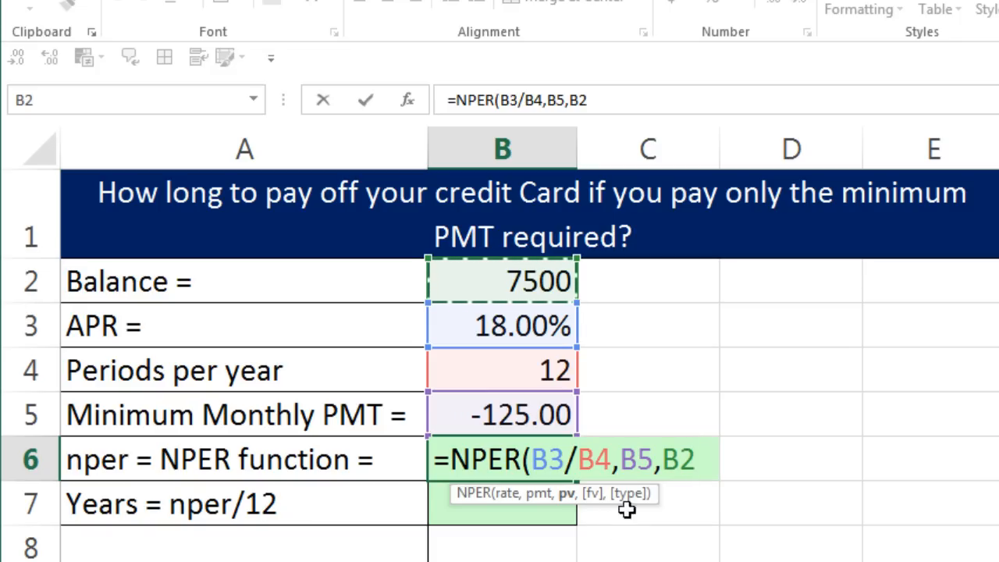
text())
key(ctrl+Return)
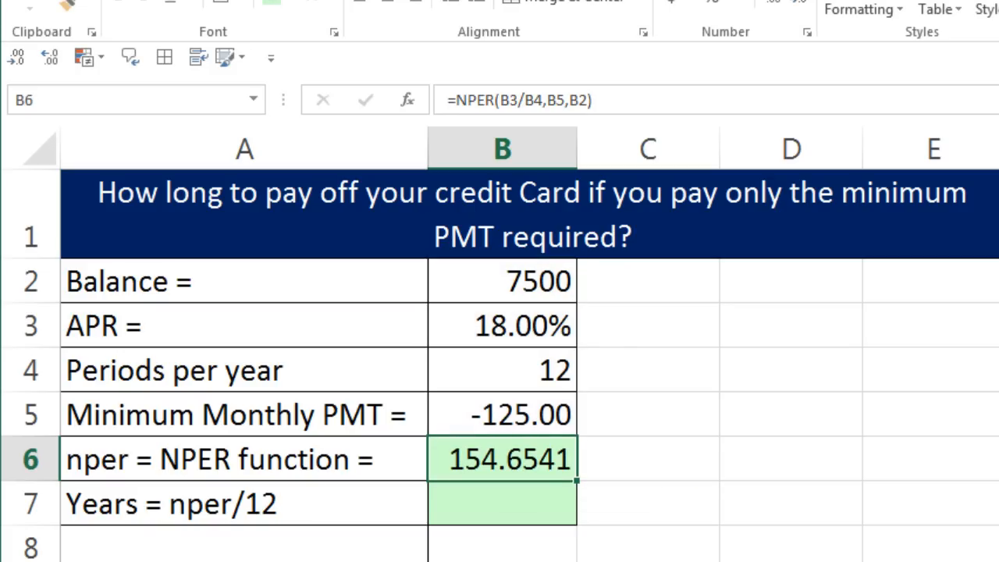
Step: Calculate the payoff time in years in B7 with the formula =B6/B4
click(482, 507)
text(=B6/)
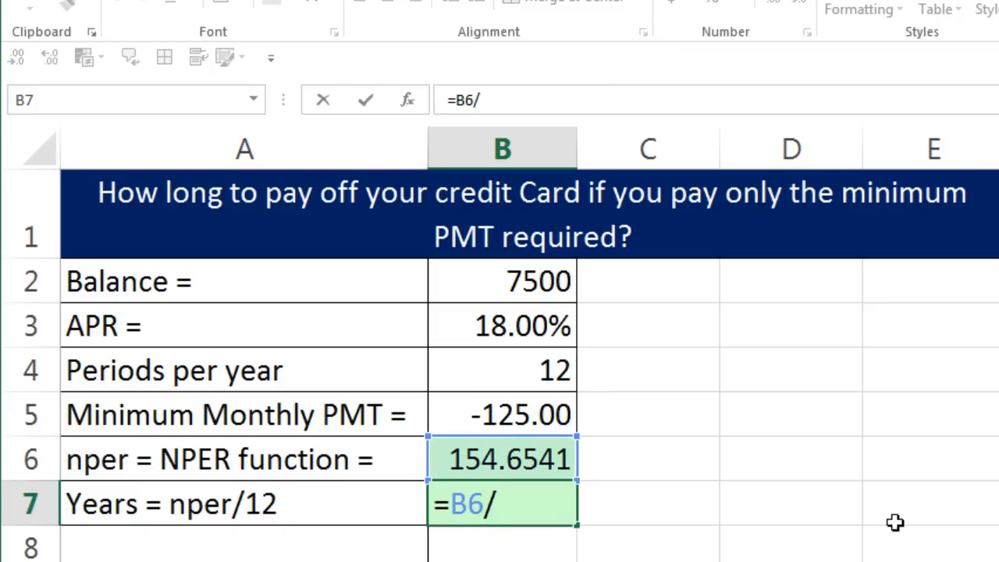
click(522, 373)
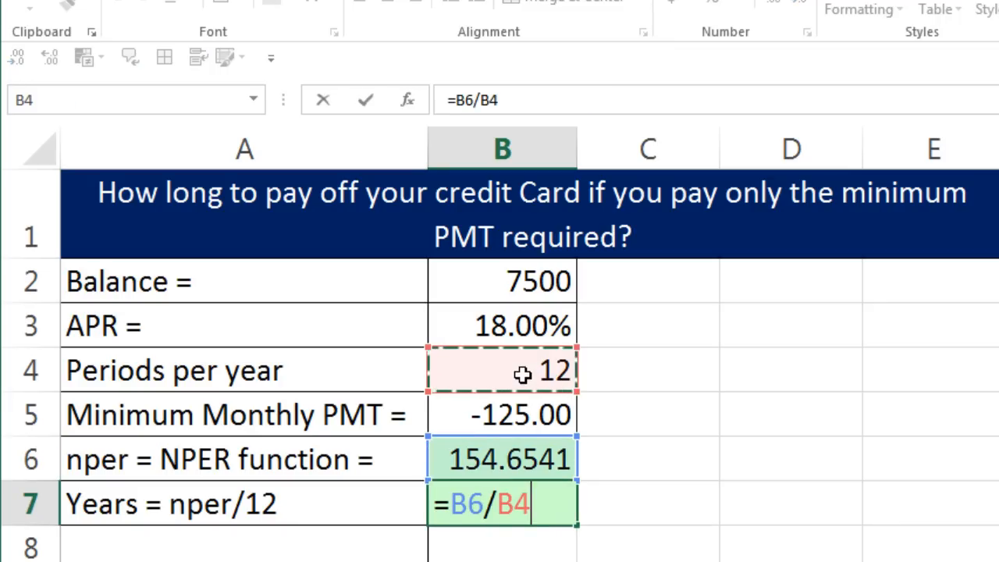
key(ctrl+Return)
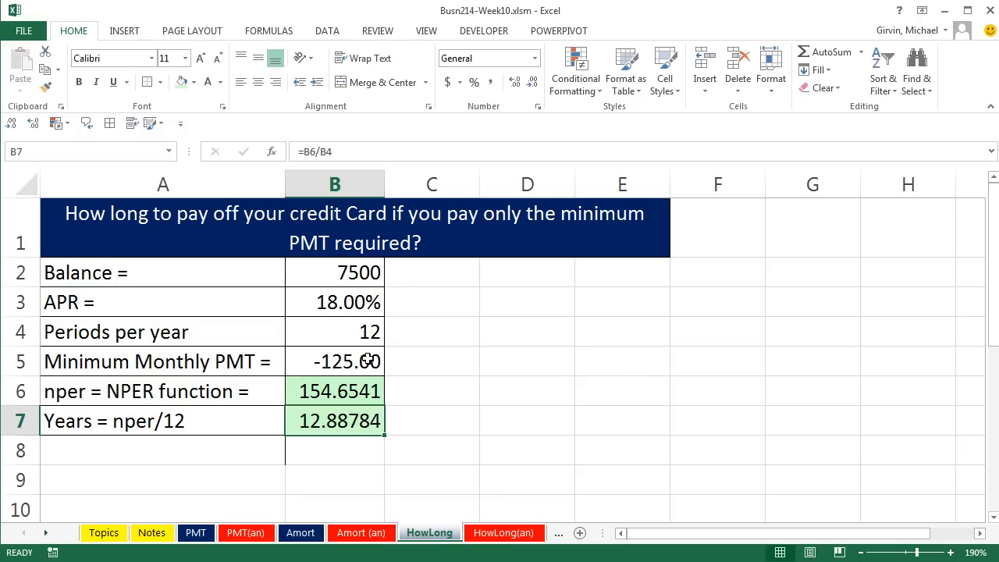
Step: Go to the FV Annuity End sheet and examine the savings plan's Periodic Payment and Future Value cells
click(47, 534)
click(47, 534)
click(47, 534)
click(47, 534)
click(47, 534)
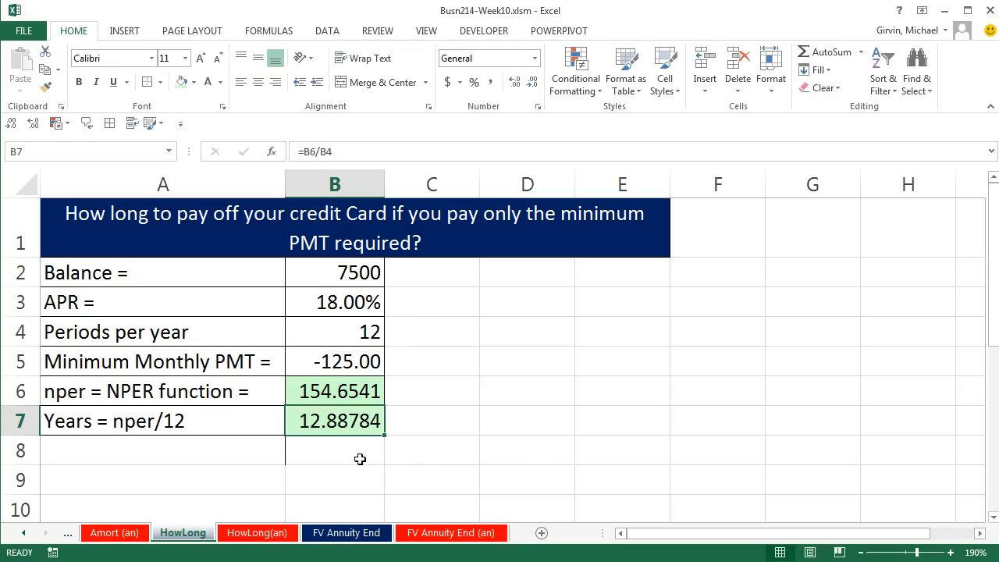
click(344, 532)
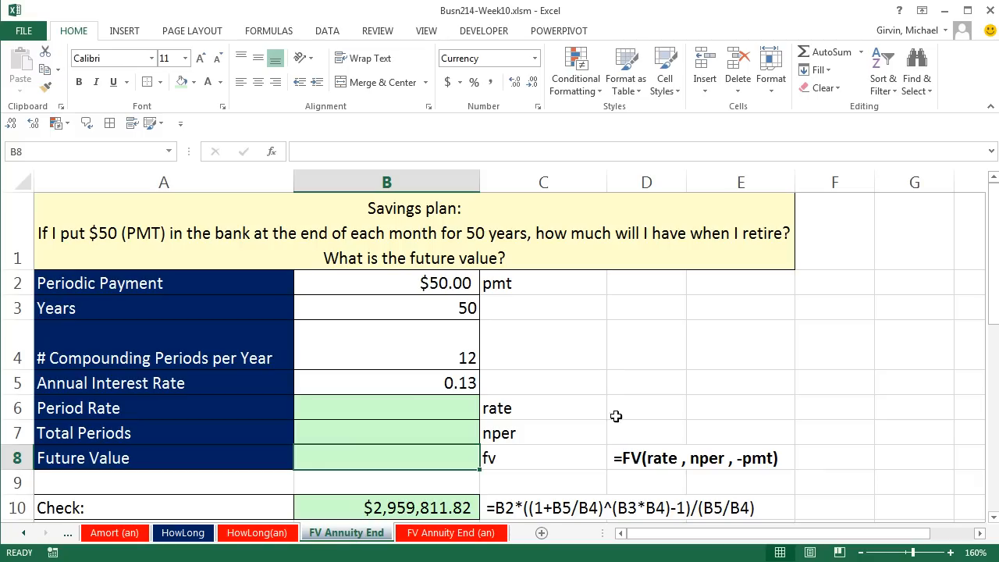
click(434, 283)
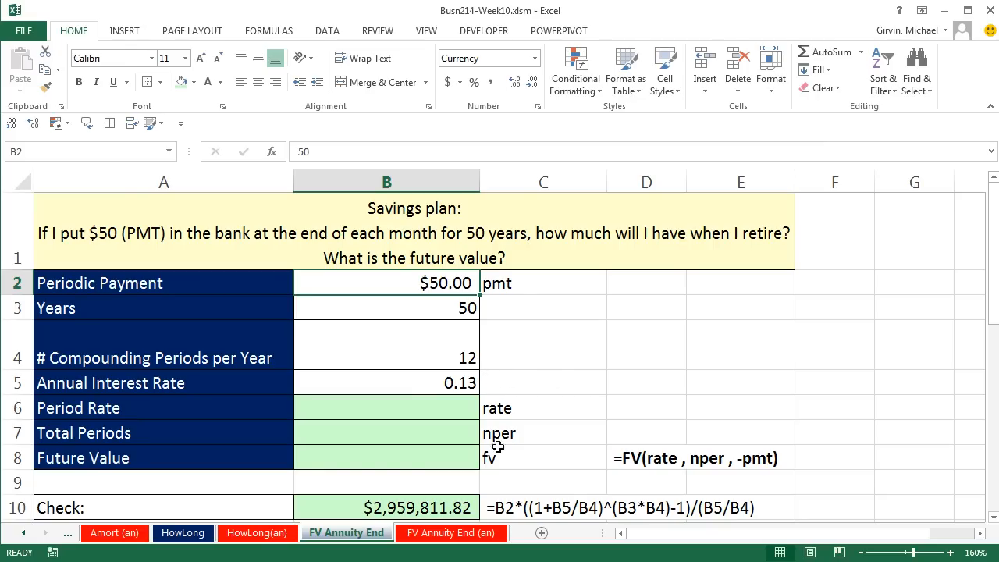
click(418, 461)
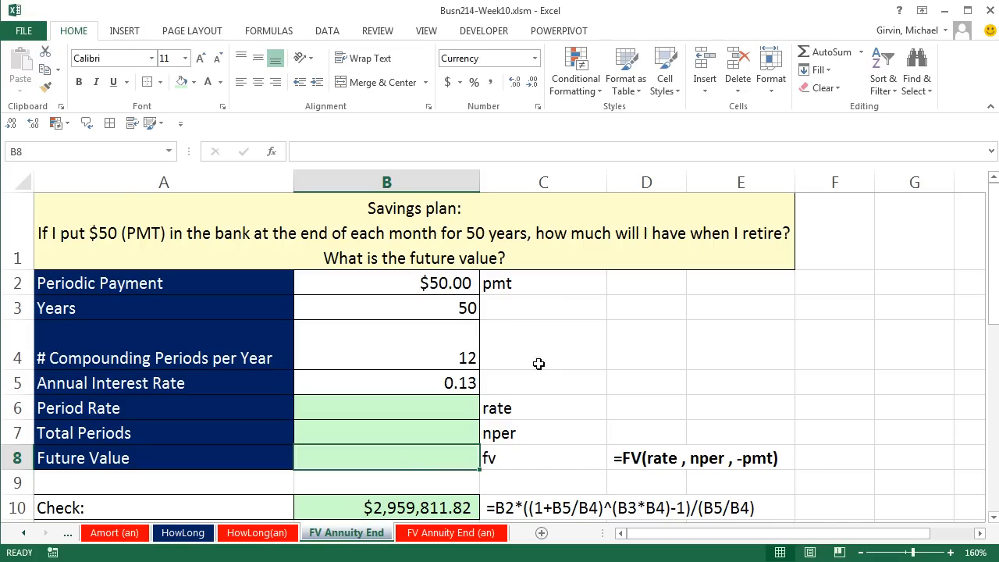
Step: Calculate the Period Rate in B6 with the formula =B5/B4
click(415, 408)
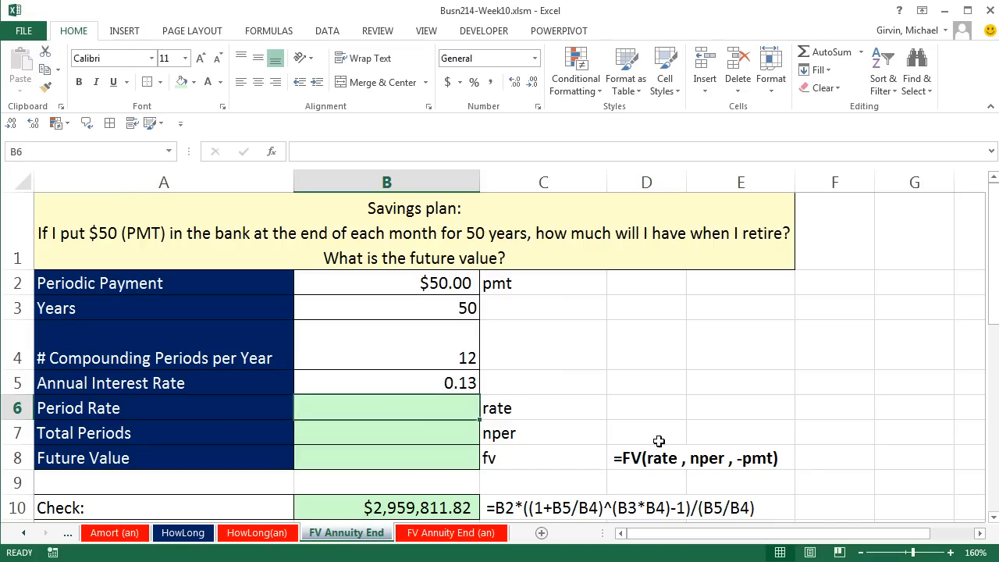
text(=)
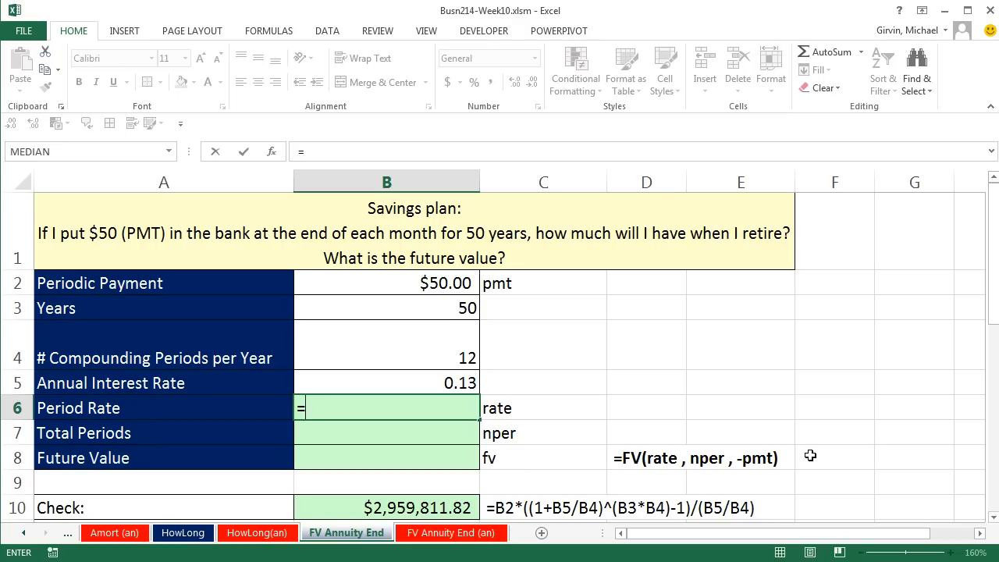
key(Up)
text(/)
key(Up)
key(Up)
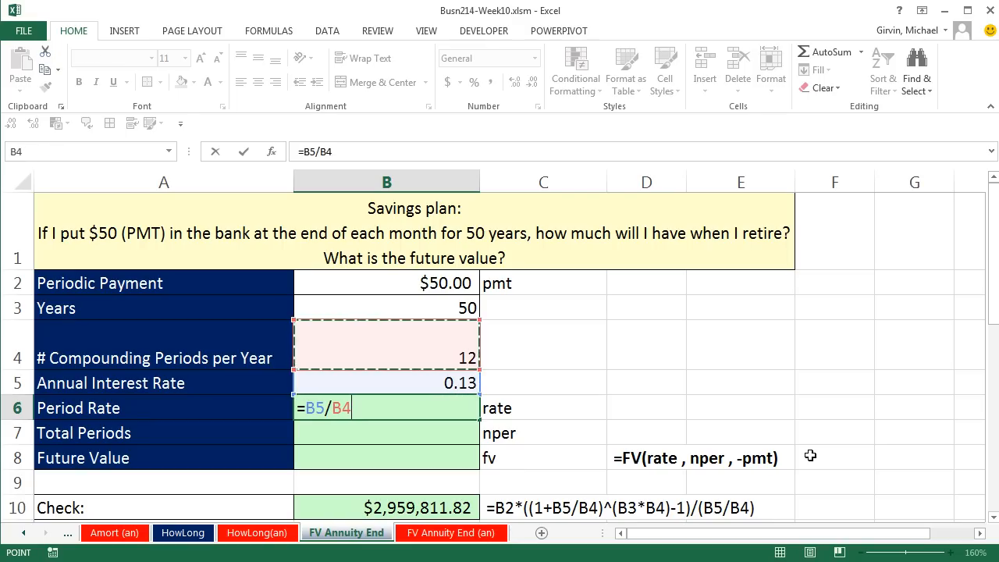
key(Return)
Step: Calculate Total Periods in B7 by multiplying the compounding periods per year in B4 by the years in B3
text(=)
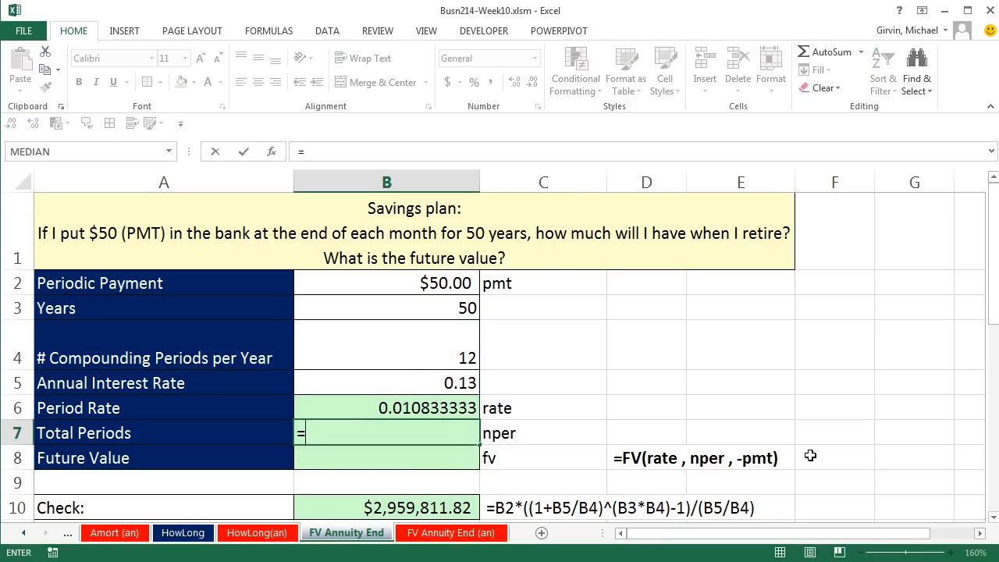
key(Up)
key(Up)
key(Up)
text(*)
key(Up)
key(Up)
key(Up)
key(Up)
key(Up)
key(Down)
key(Return)
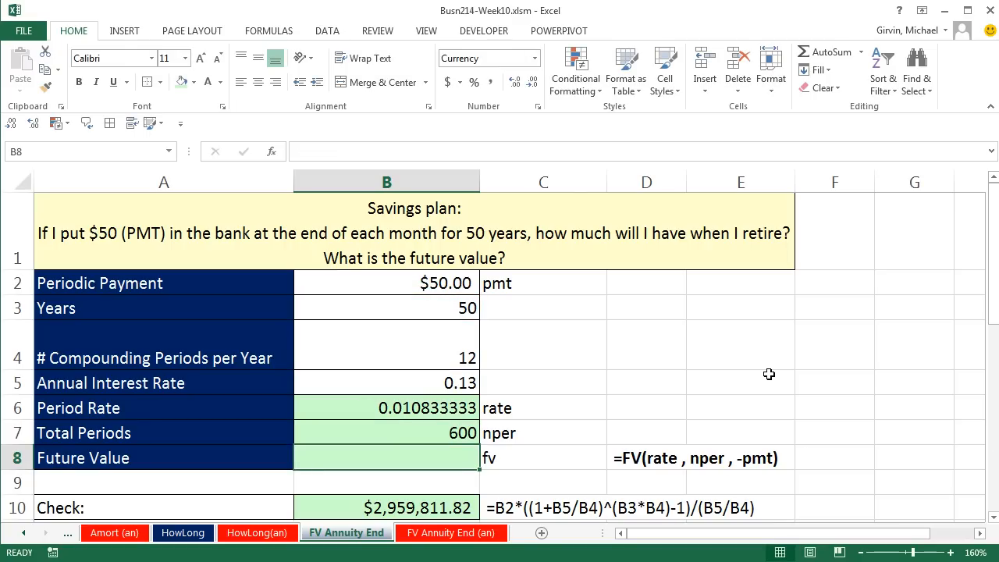
Step: Calculate the Future Value in B8 with =FV(B6,B7,-B2), entering the periodic payment as a negative amount
text(=fv)
key(Tab)
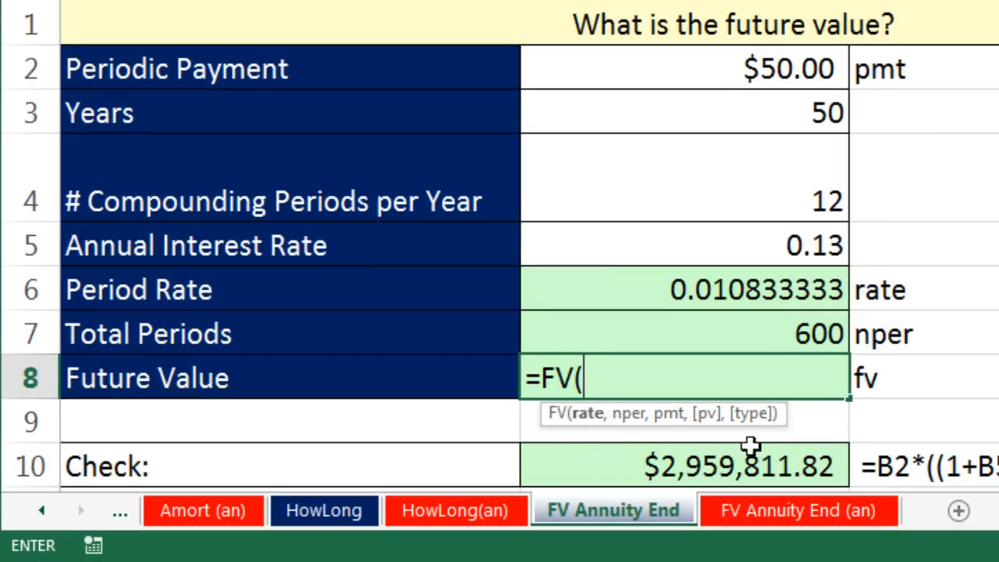
click(798, 285)
text(,)
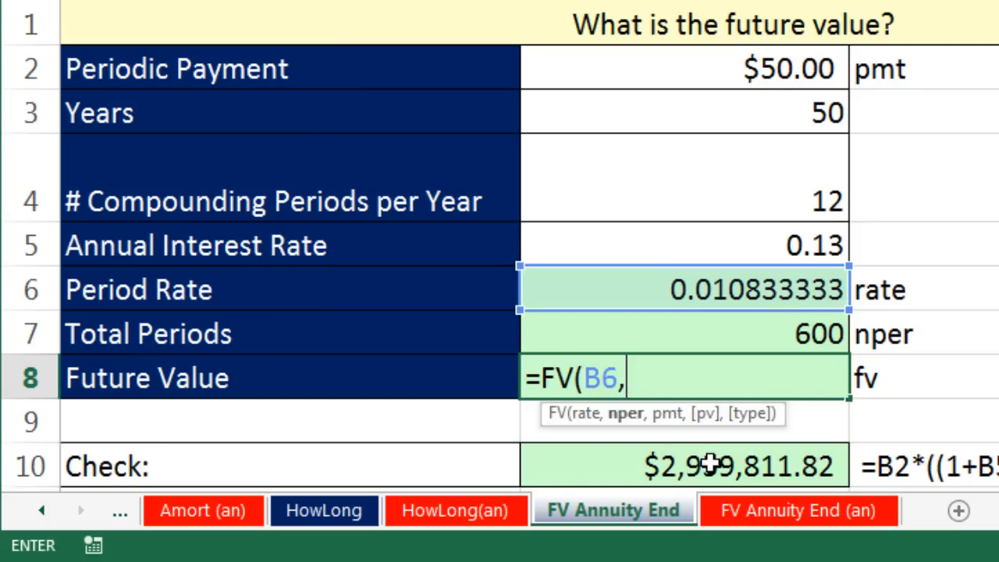
click(767, 334)
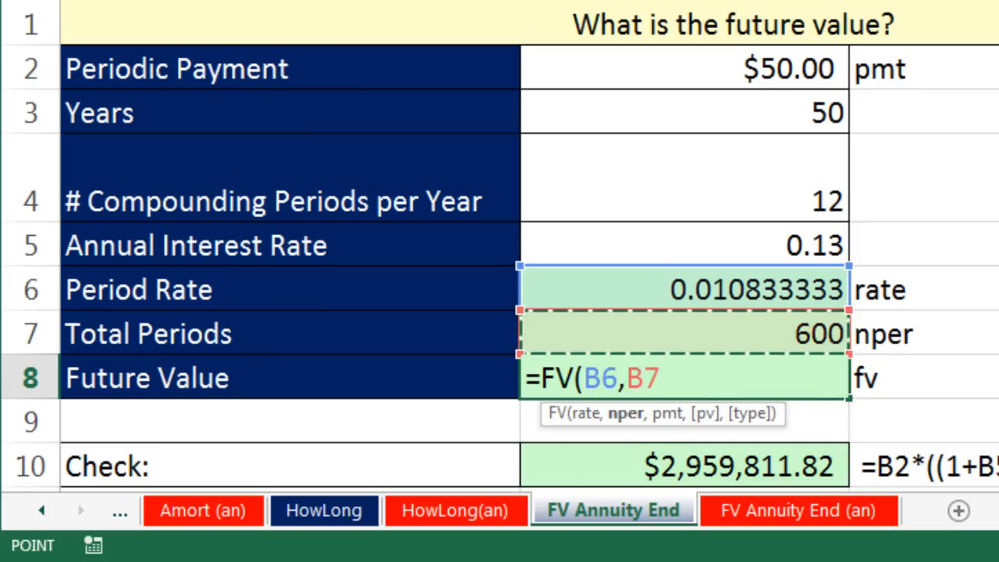
text(,)
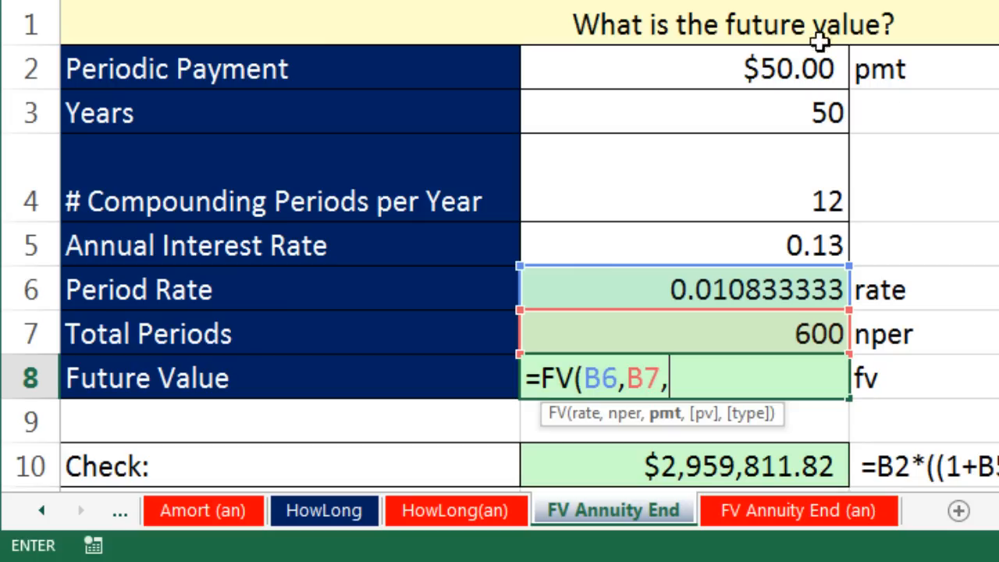
text(-)
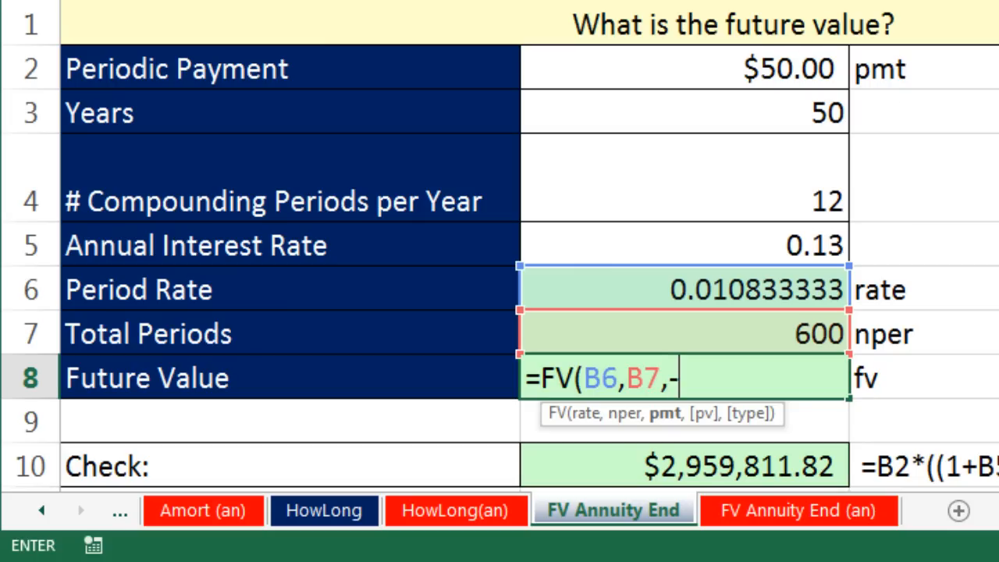
click(769, 70)
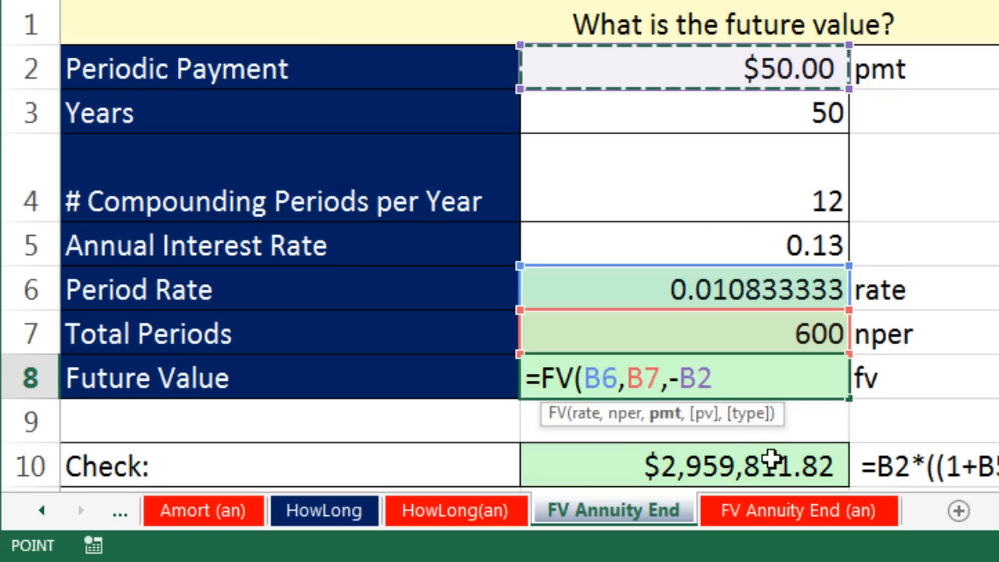
text())
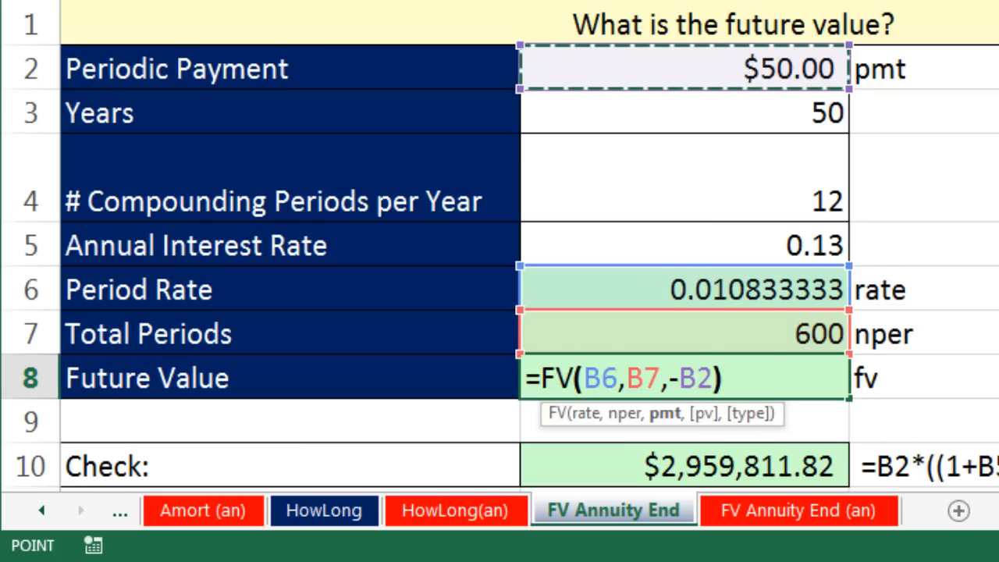
key(ctrl+Return)
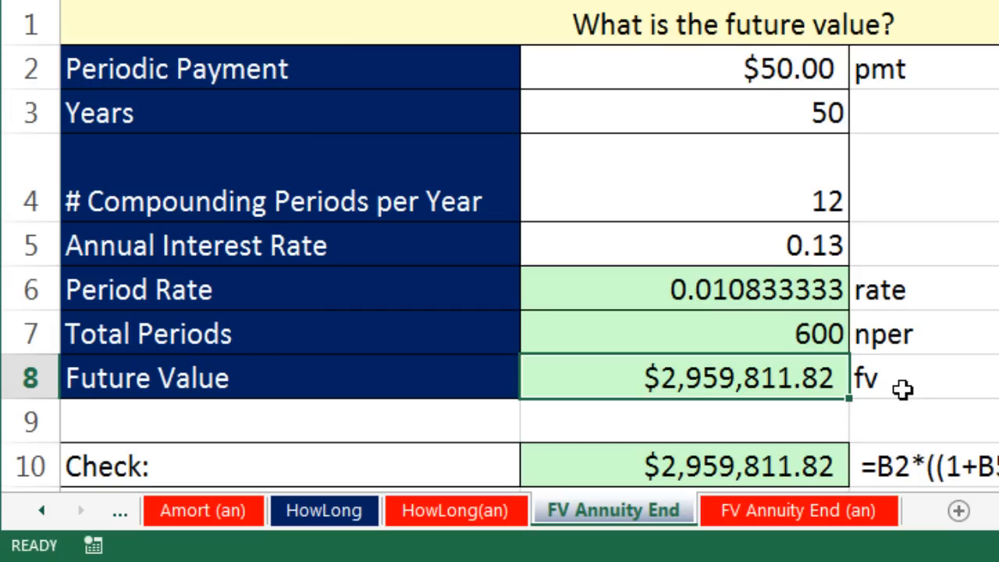
Step: Set the Annual Interest Rate in B5 to 0.1
click(783, 244)
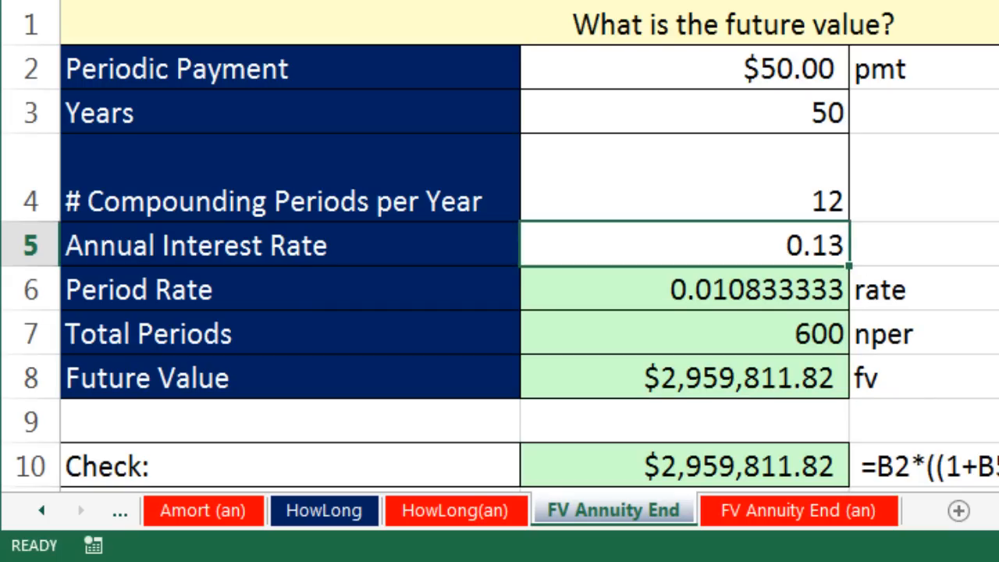
text(.1)
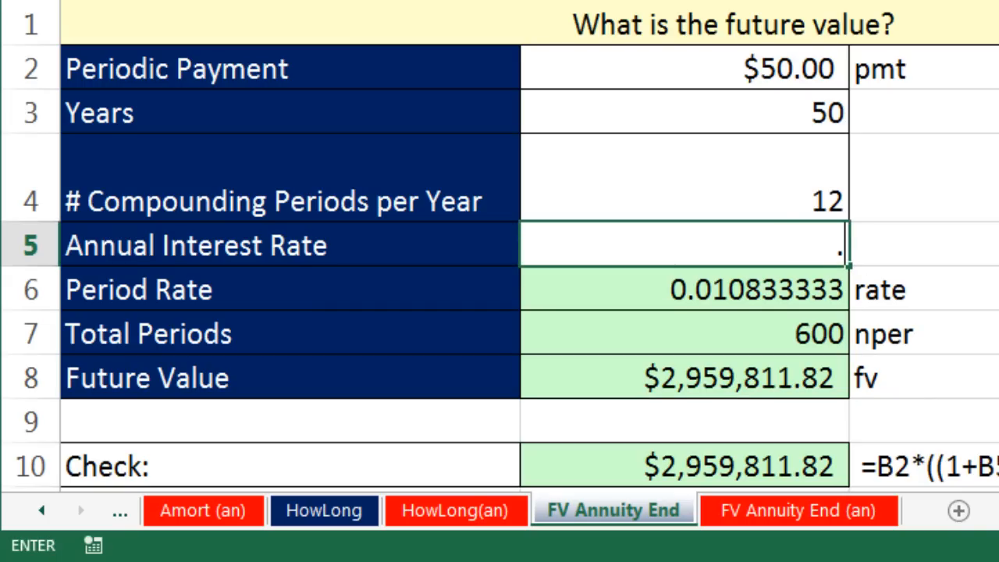
key(ctrl+Return)
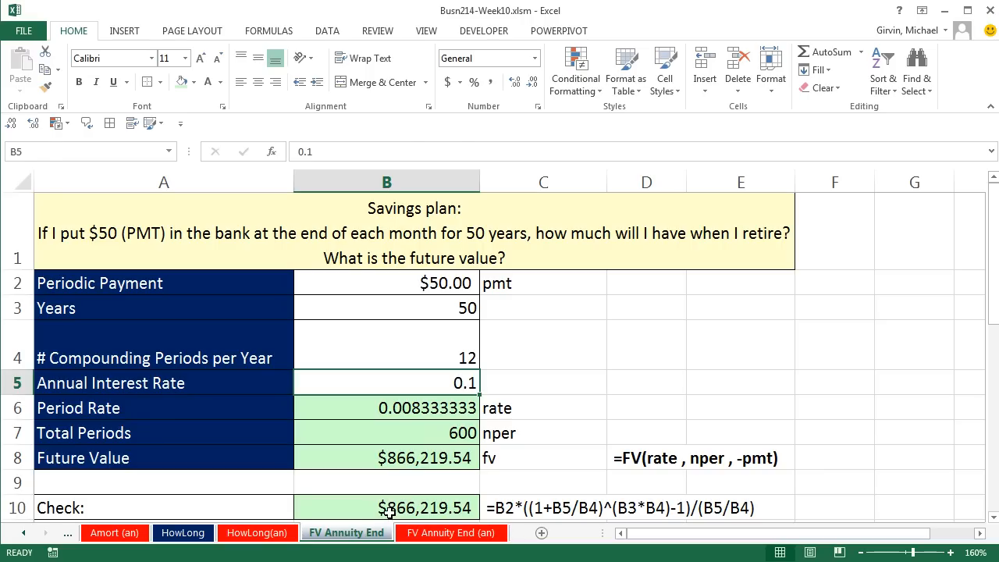
Step: Inspect the check formula in B10 and the FV formula in B8, leaving both as they are
double_click(390, 508)
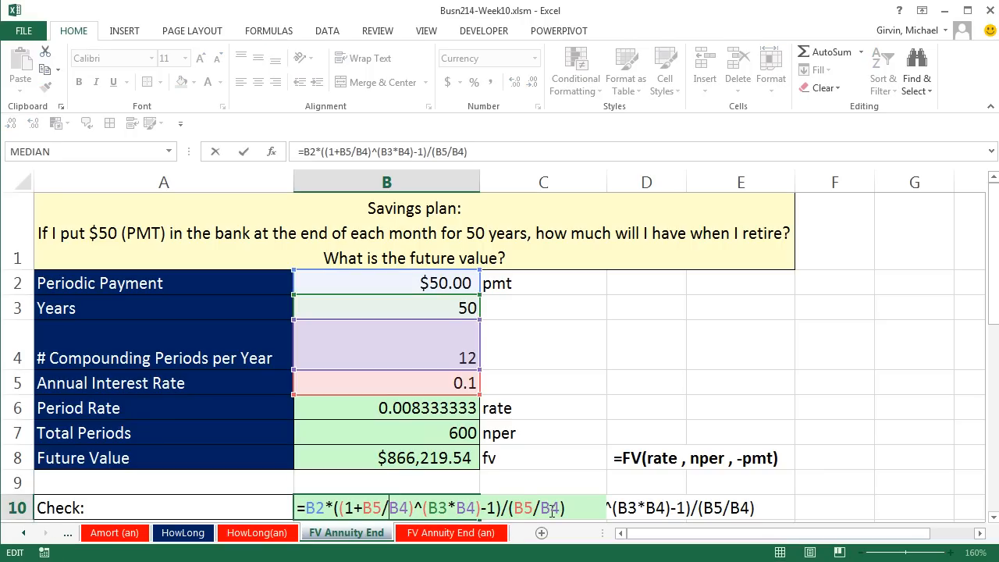
key(Escape)
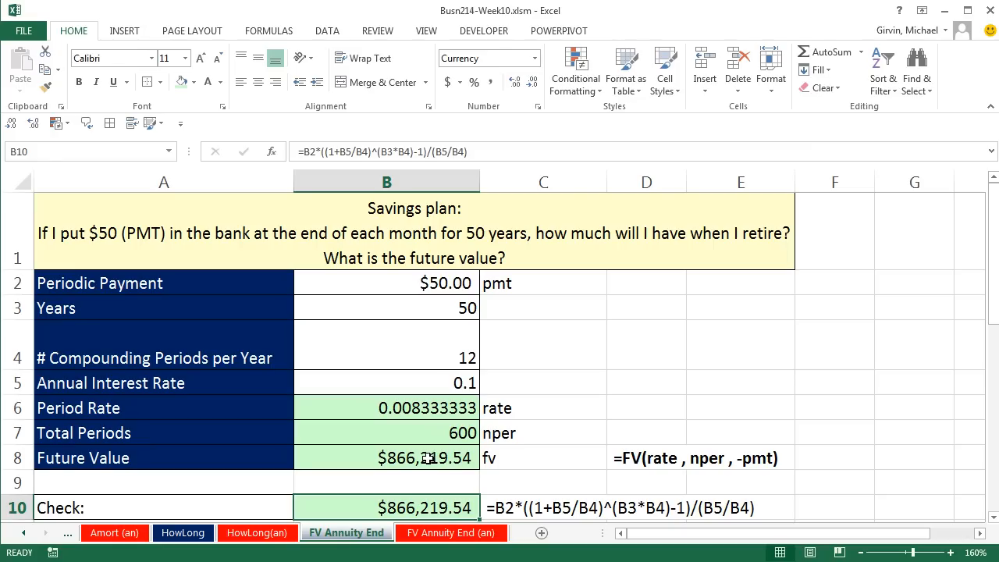
double_click(428, 458)
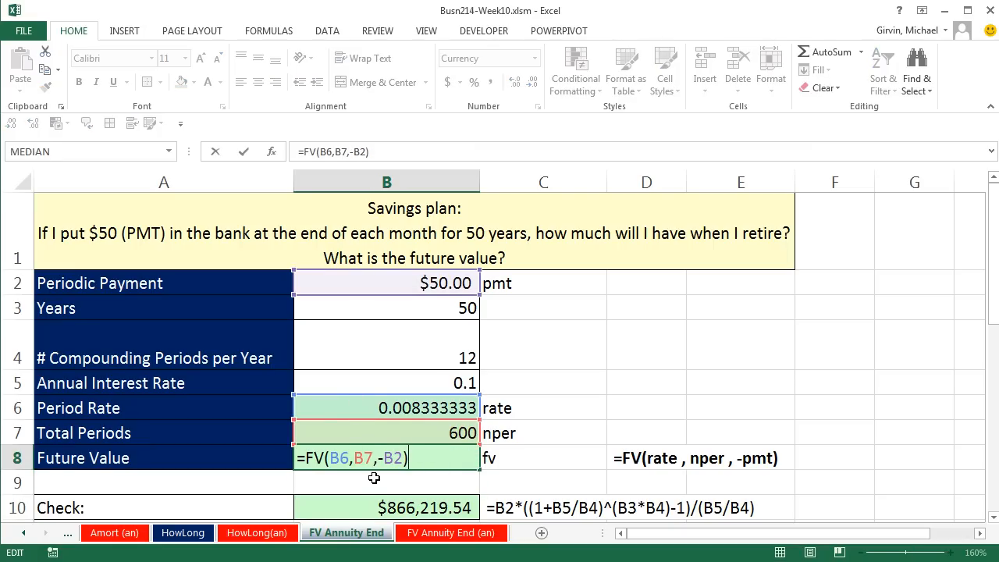
key(ctrl+Return)
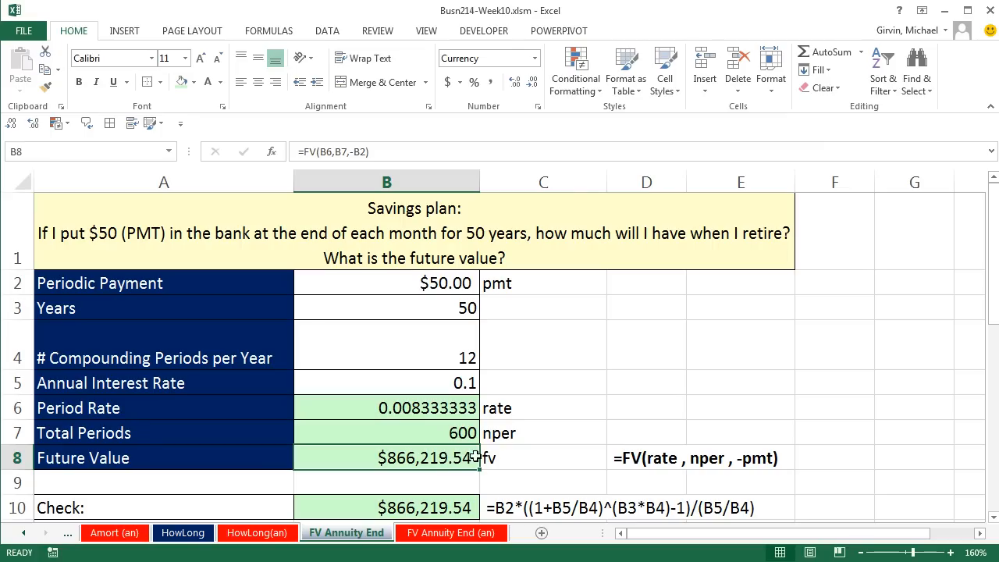
Step: Add retirement withdrawal inputs in D2:E5: Year 35, Annual rate 0.05, Peridos /year 12, and Pv as the negative of B8
click(649, 305)
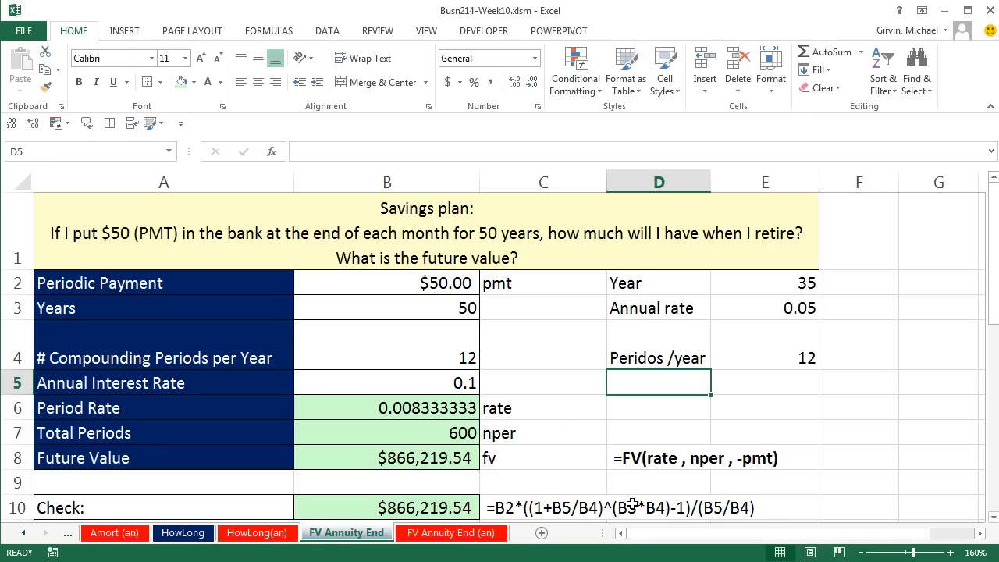
text(Pv)
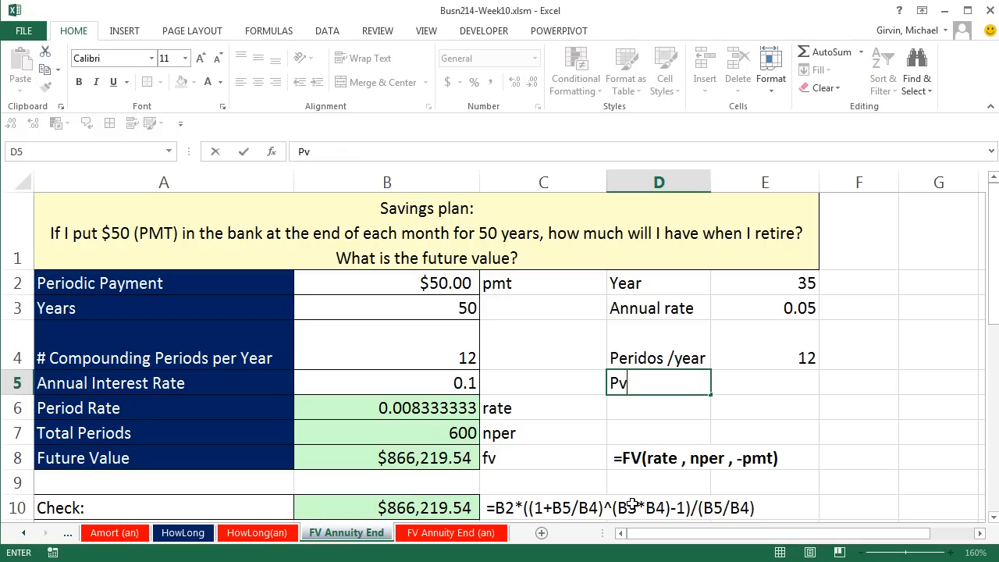
key(Tab)
text(-)
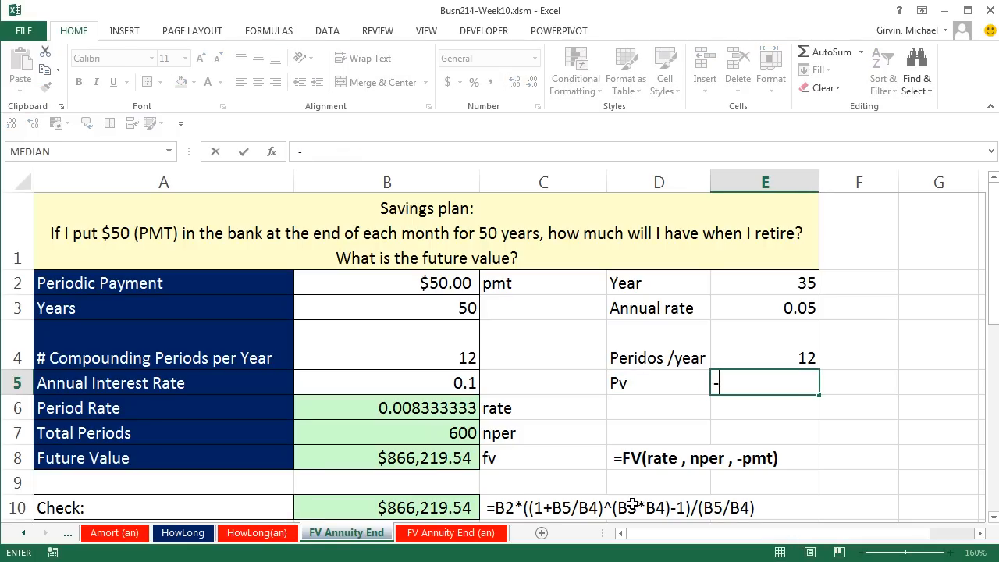
click(432, 458)
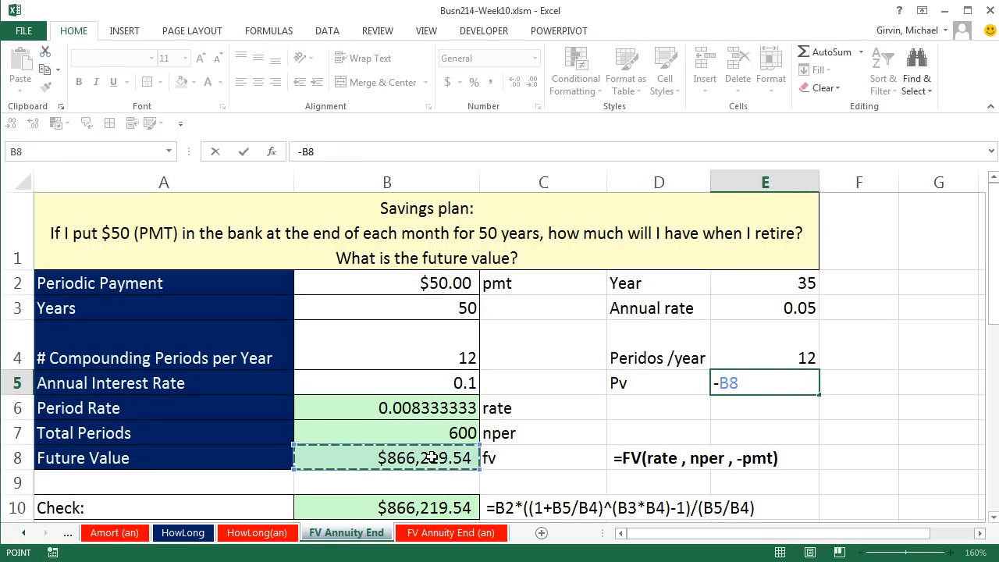
key(Return)
Step: Widen column E and format the Pv amount in E5 as Currency
drag(827, 182, 845, 182)
click(777, 387)
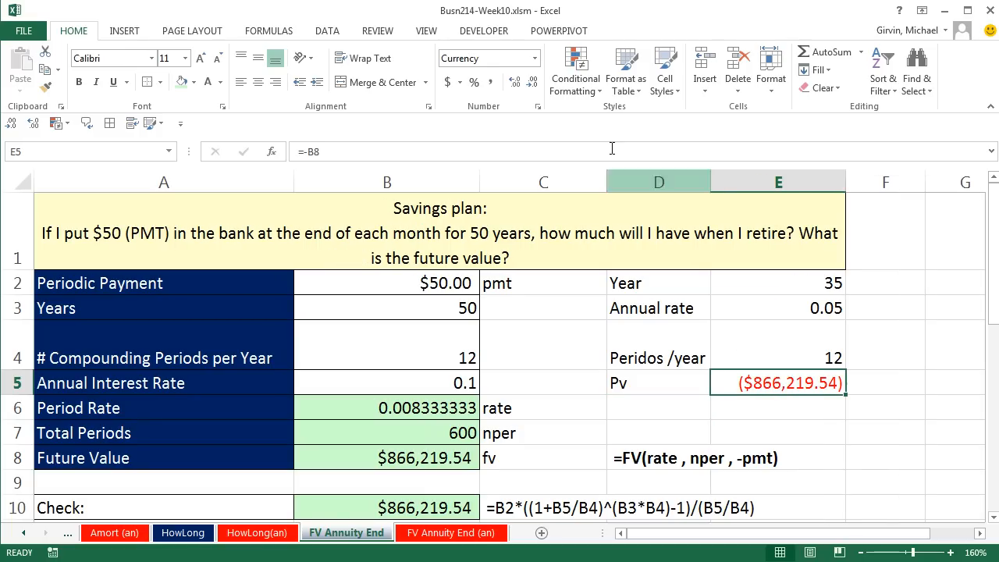
click(535, 59)
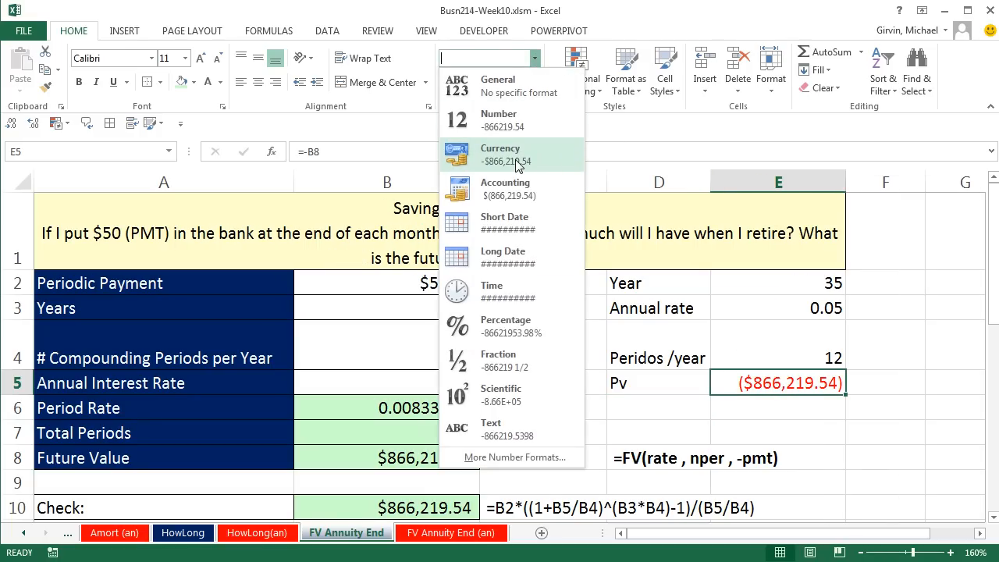
click(519, 152)
Step: Label D6 as PMT, fill E6 with light green and apply borders to all cells in D2:E6
click(665, 403)
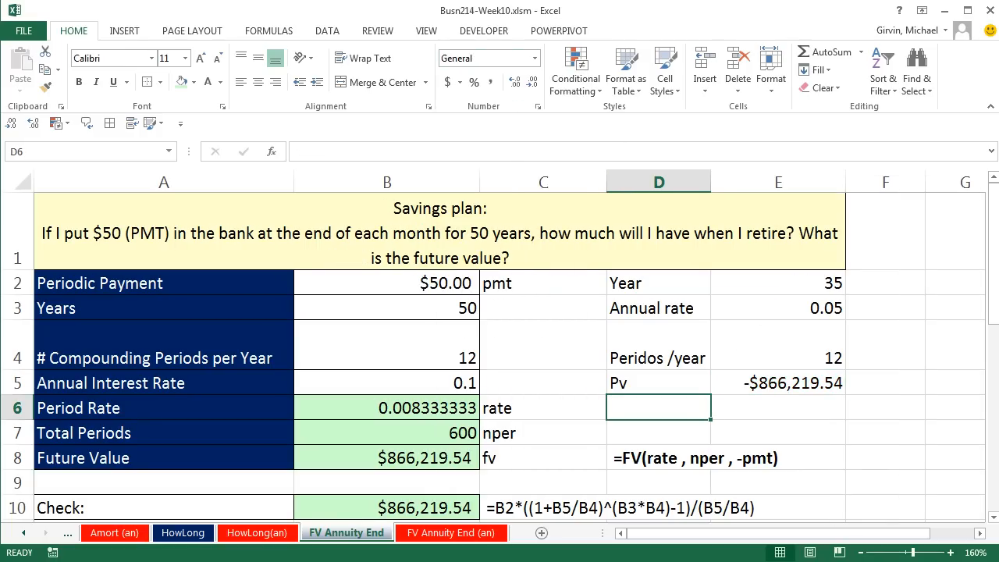
text(PMT)
key(Tab)
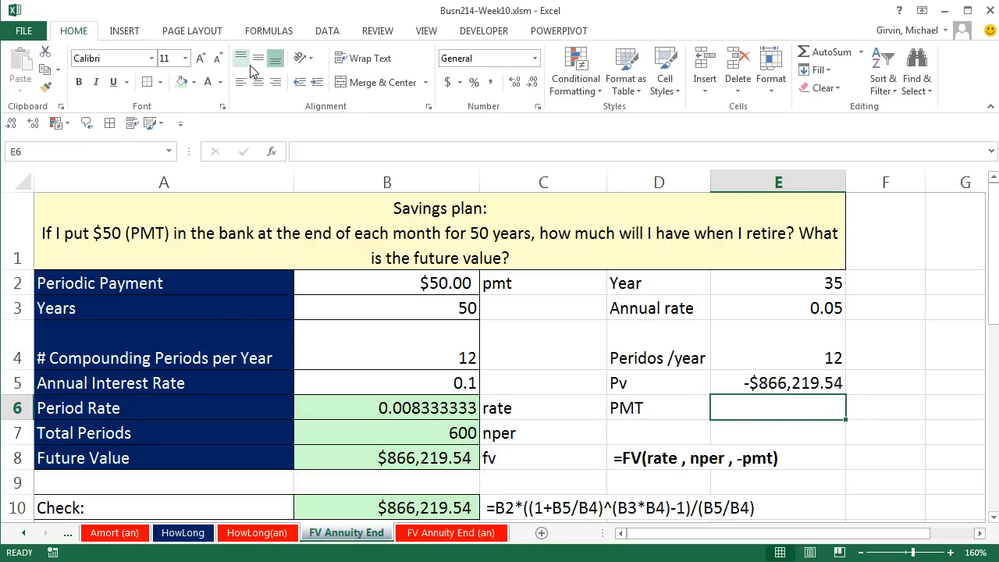
click(181, 82)
drag(662, 282, 781, 407)
click(110, 123)
Step: Calculate the periodic withdrawal in E6 with =PMT(E3/E4,E2*E4,E5,,1), skipping fv and using type 1 for beginning-of-period payments
click(796, 409)
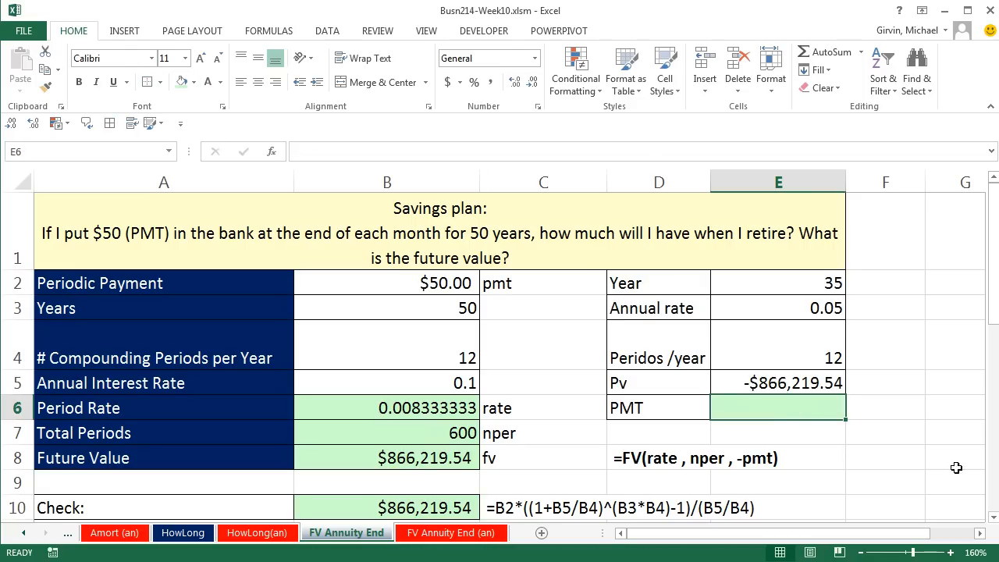
text(=pmt)
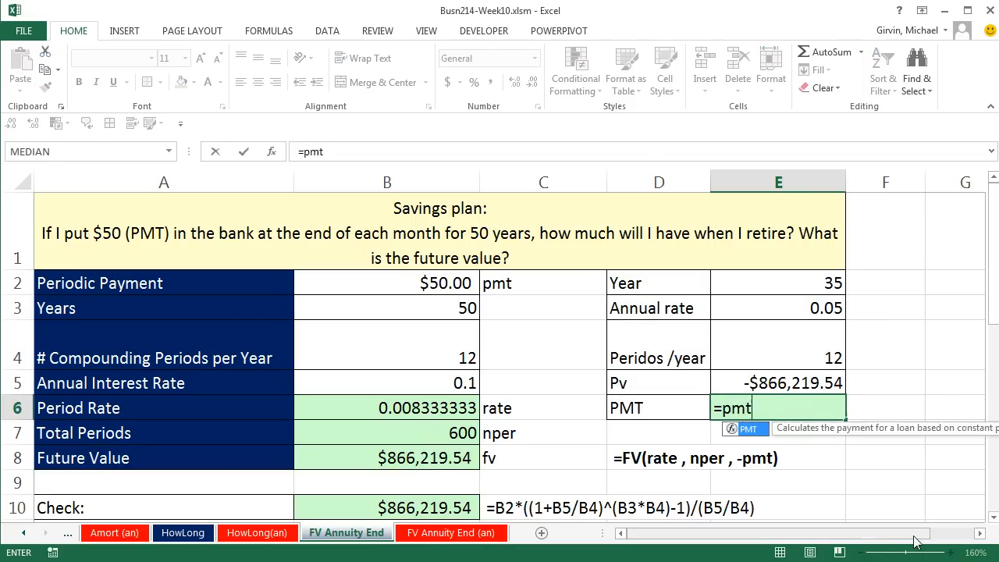
key(Tab)
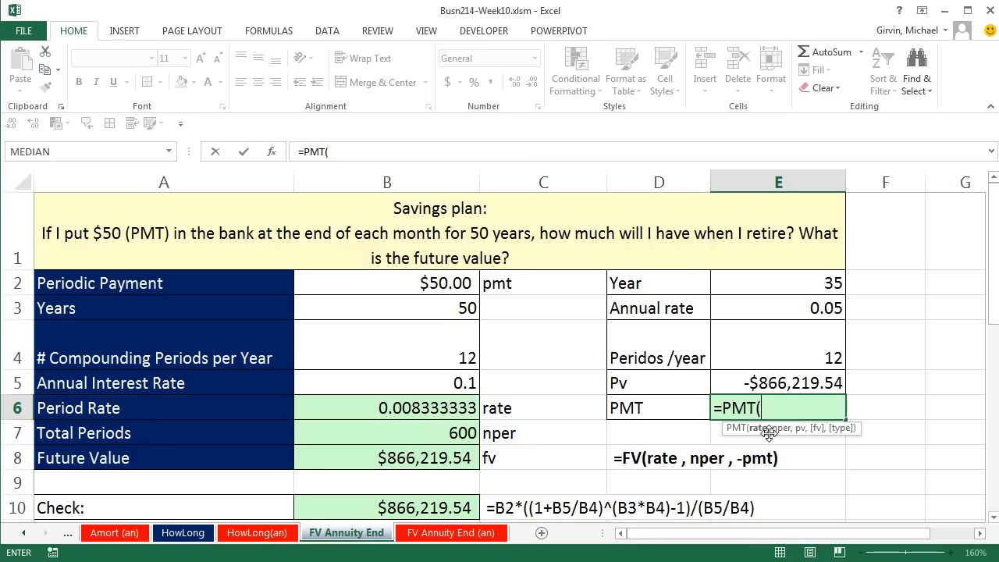
click(783, 311)
text(/)
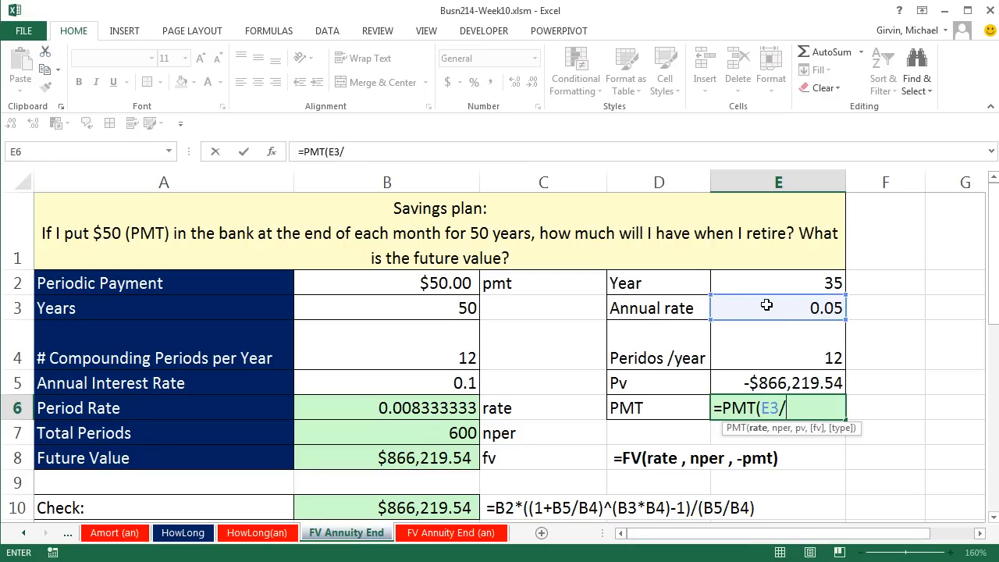
click(791, 338)
text(,)
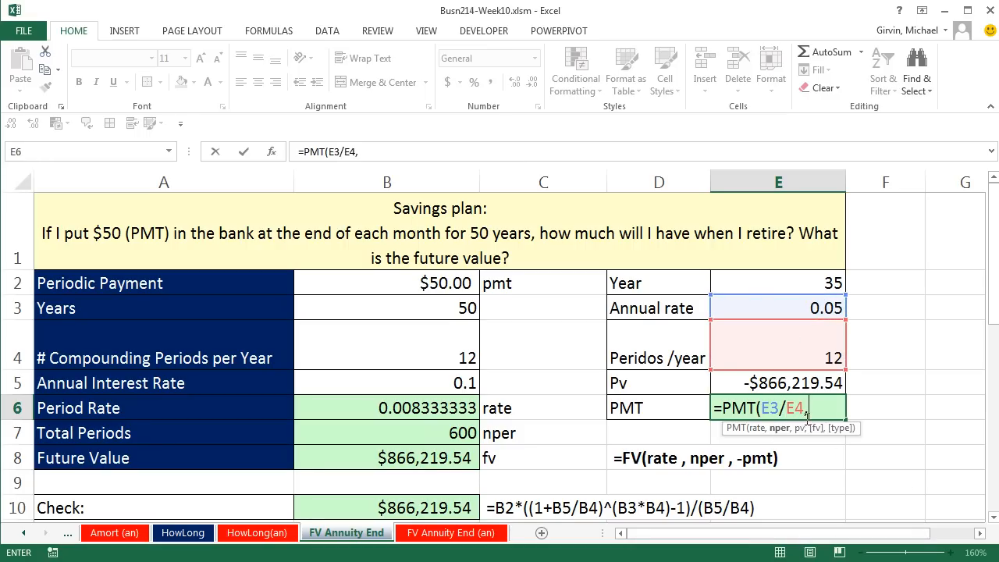
click(814, 287)
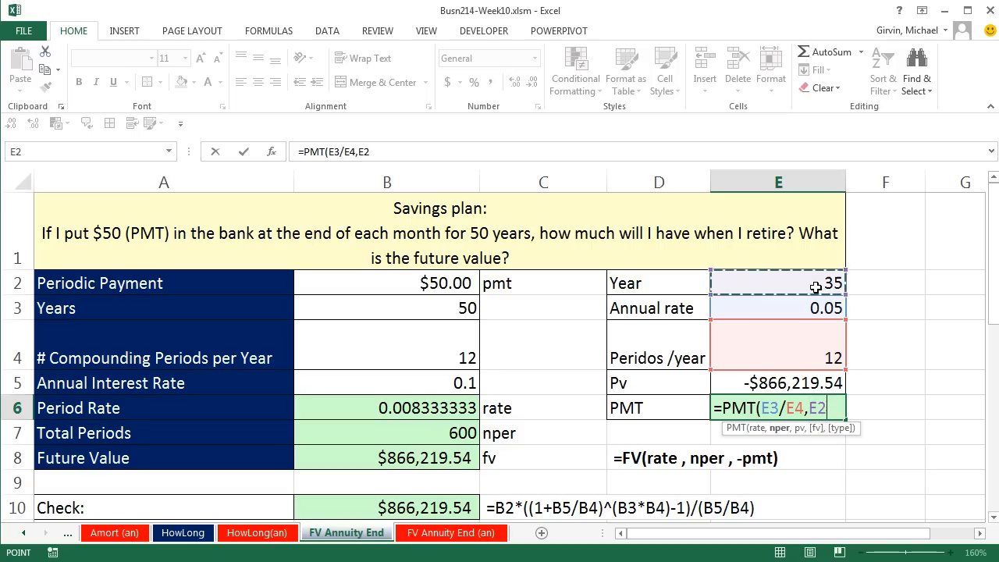
text(*)
click(827, 351)
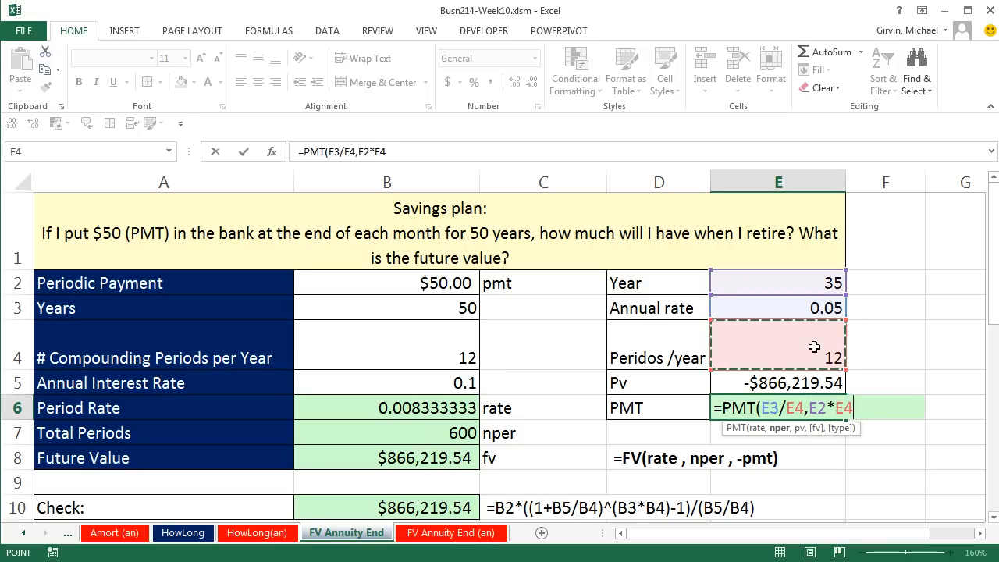
text(,)
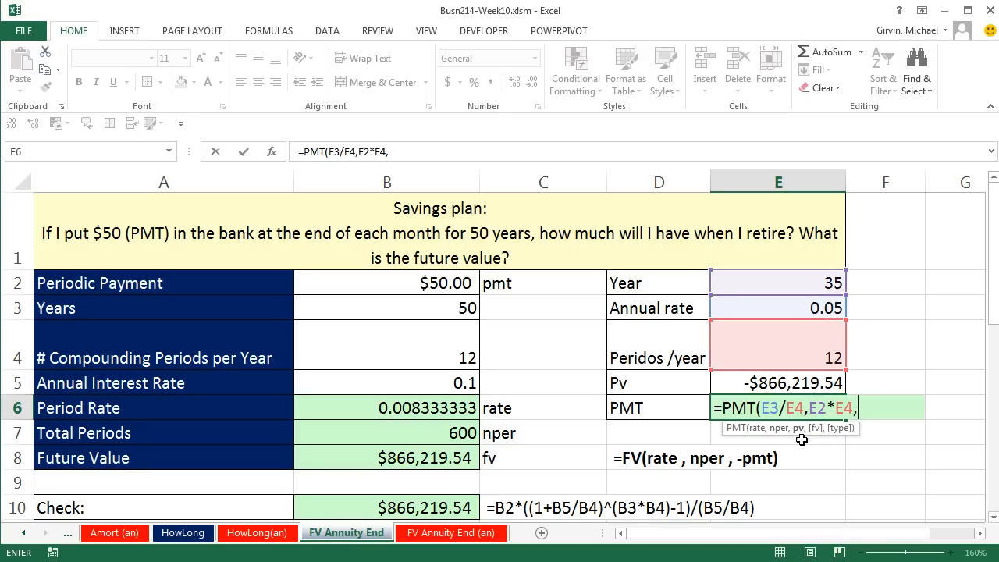
click(764, 385)
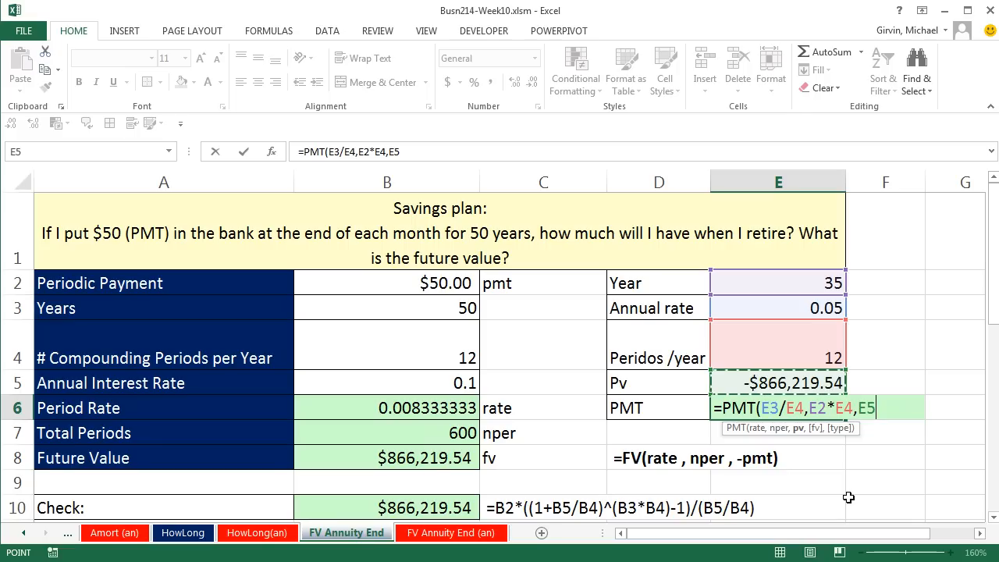
text(,)
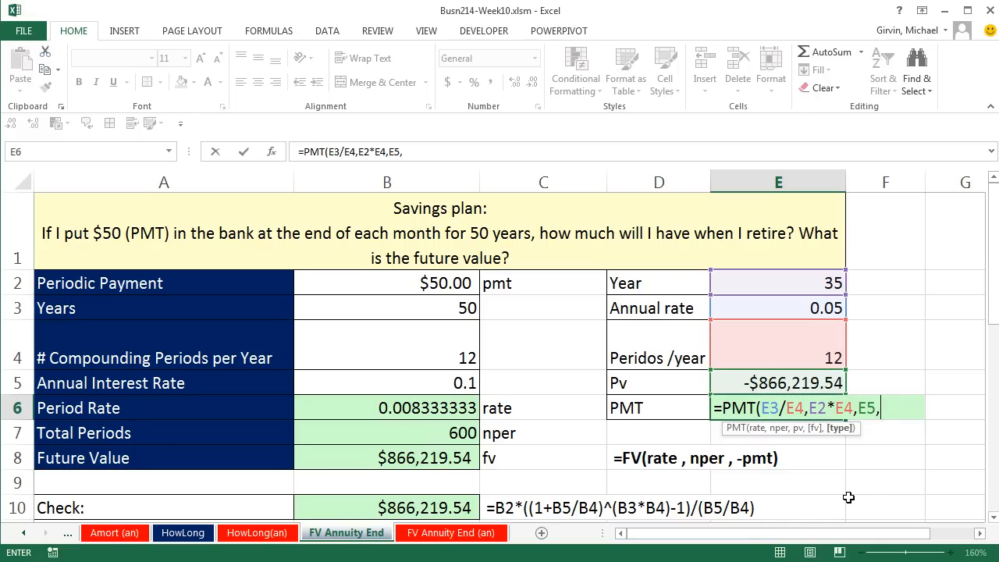
text(,)
click(936, 455)
double_click(935, 456)
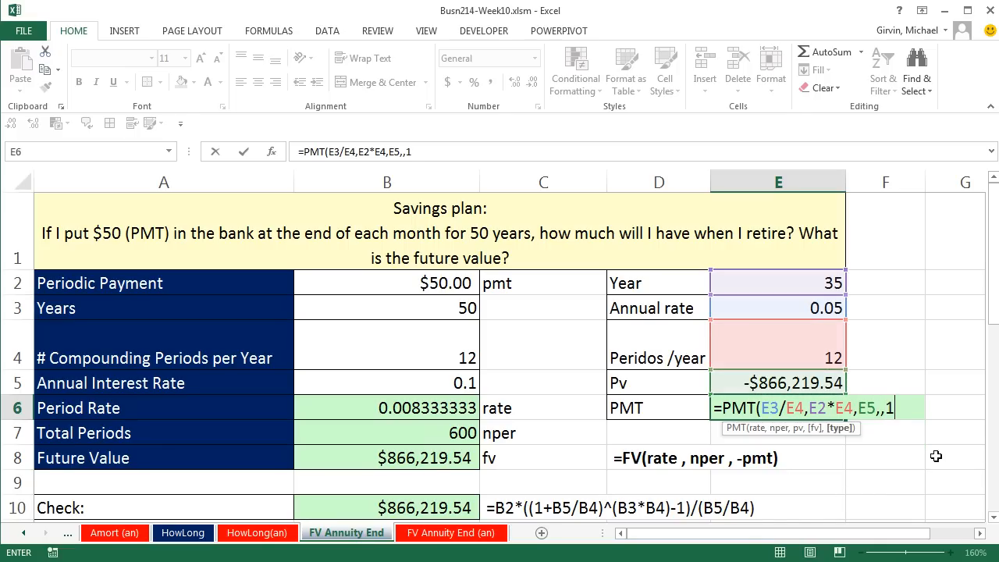
text())
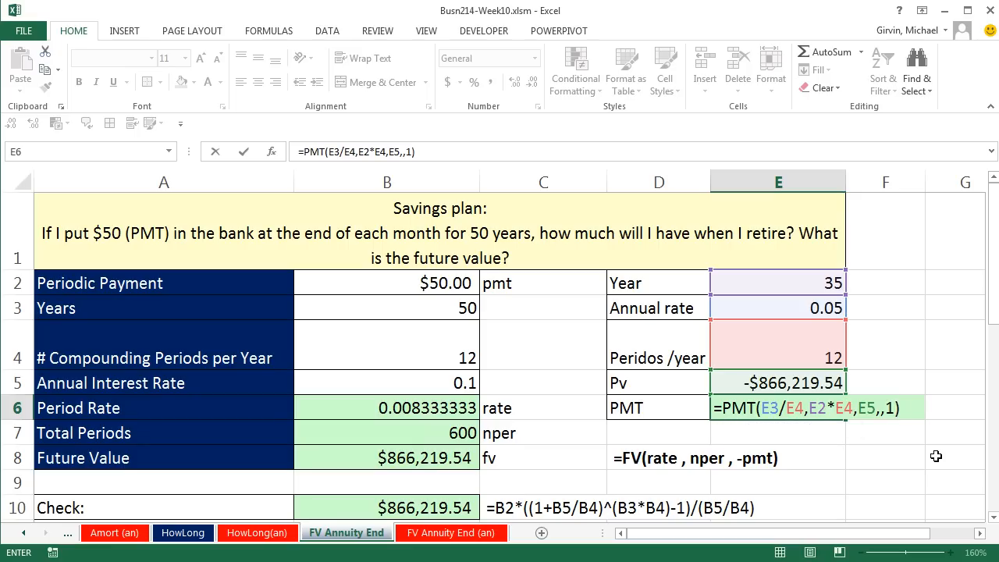
key(ctrl+Return)
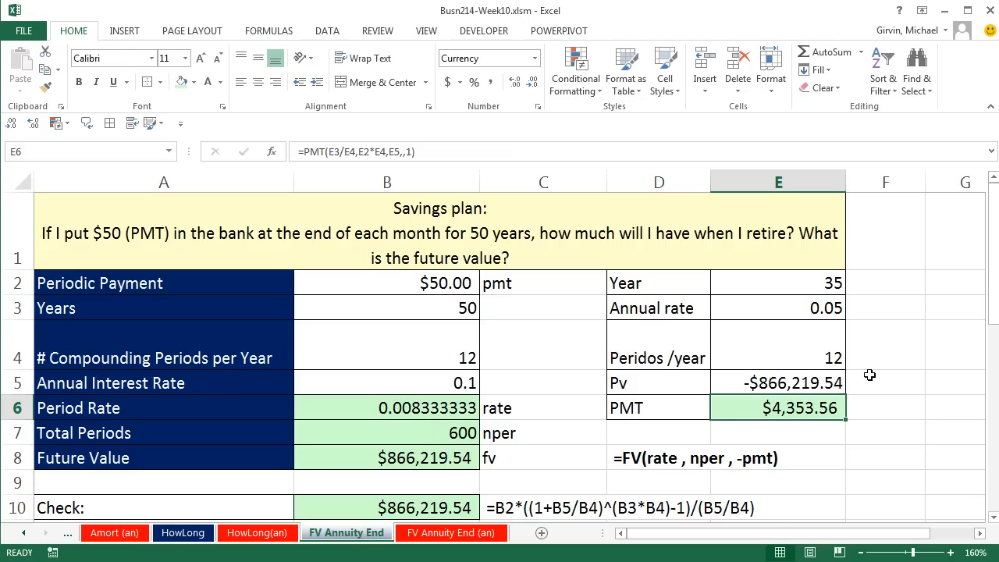
Step: Label D7 as Total Withdrawn and widen column D to fit the label
click(675, 431)
text(Total Withdrawn)
key(F2)
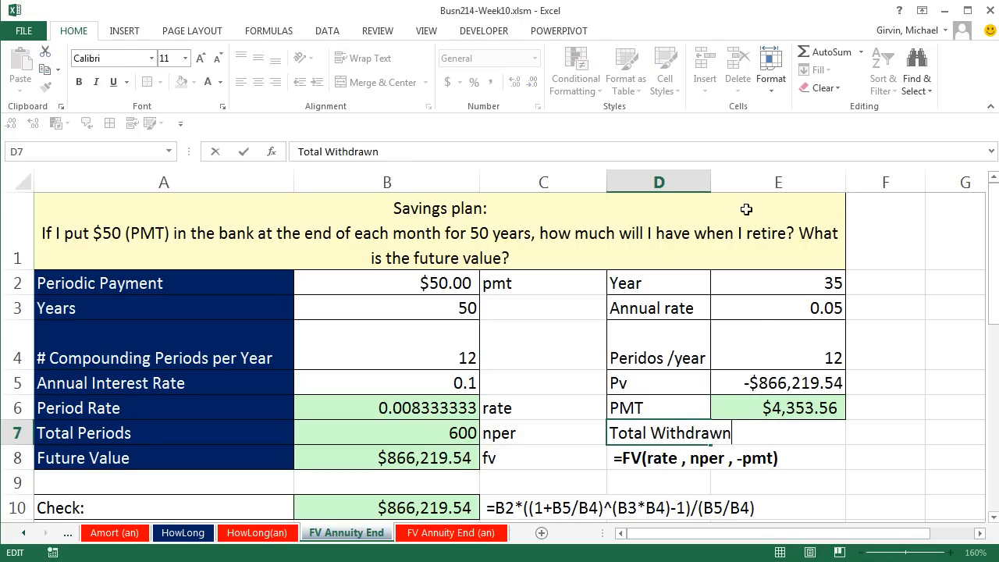
click(712, 176)
drag(710, 179, 738, 188)
Step: Copy the PMT result cell E6 into E7 to carry over its formatting
click(842, 422)
key(ctrl+c)
click(837, 434)
key(ctrl+v)
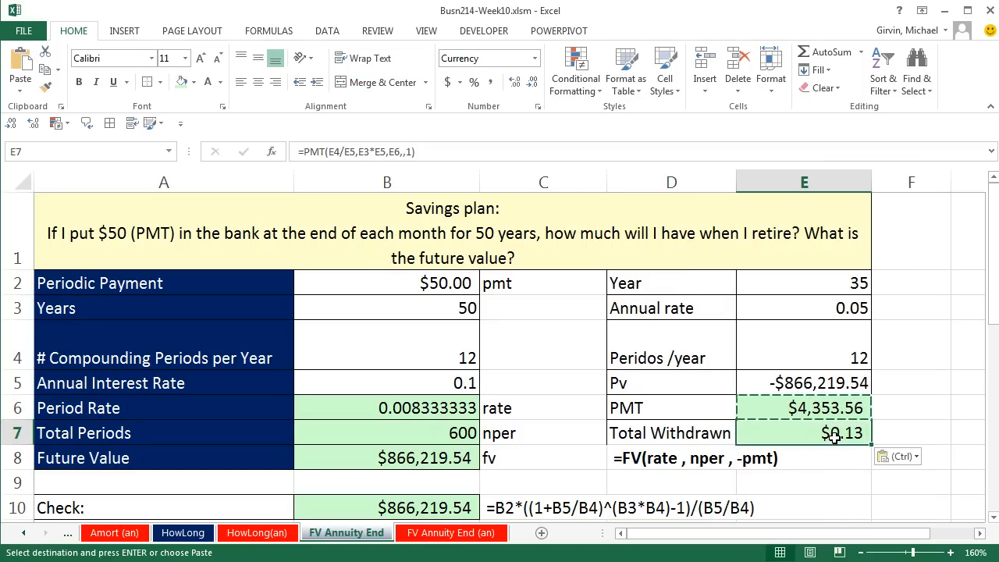
key(Escape)
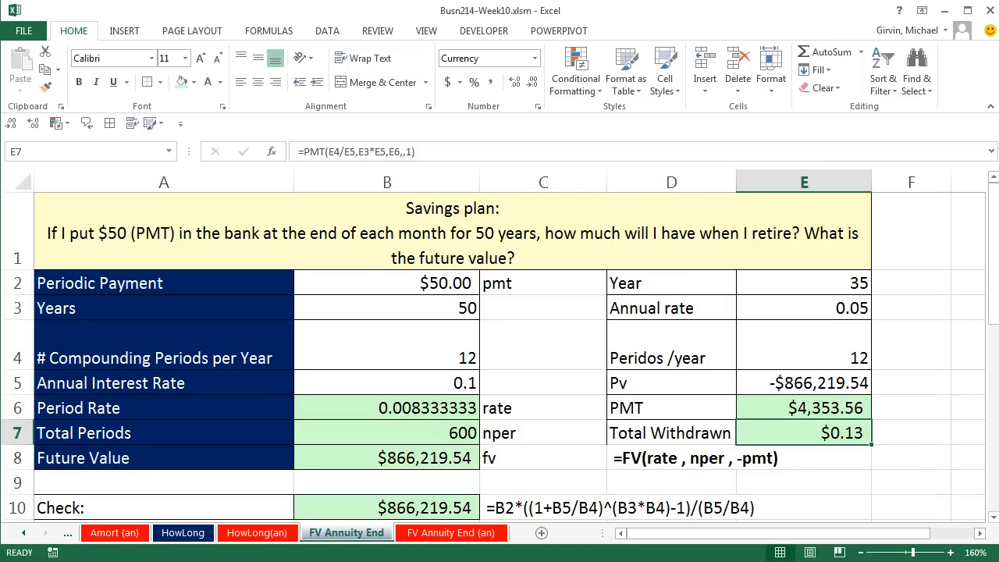
Step: Calculate Total Withdrawn in E7 with =E6*E2*E4, replacing the copied formula
text(=)
key(Up)
text(*)
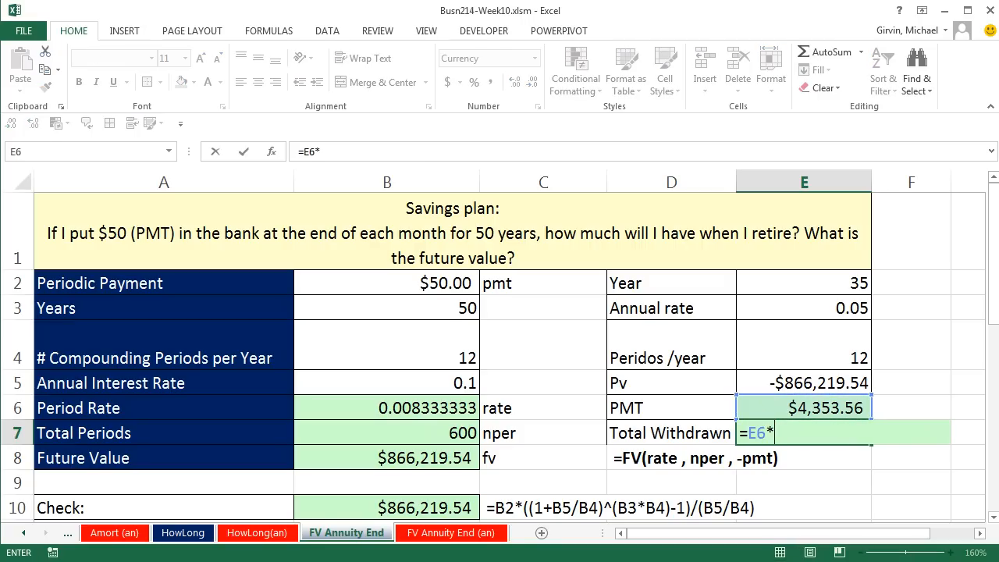
click(822, 283)
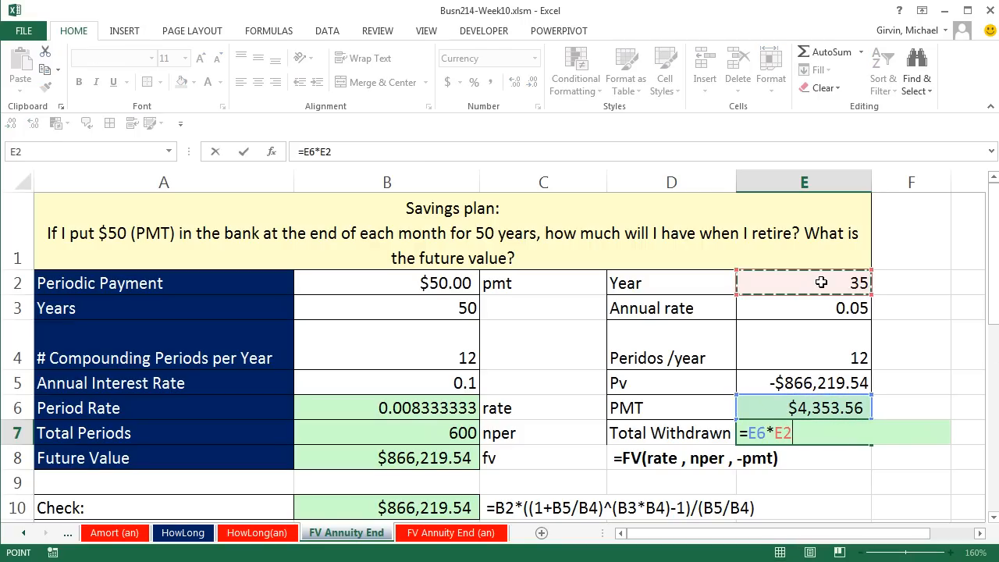
text(*)
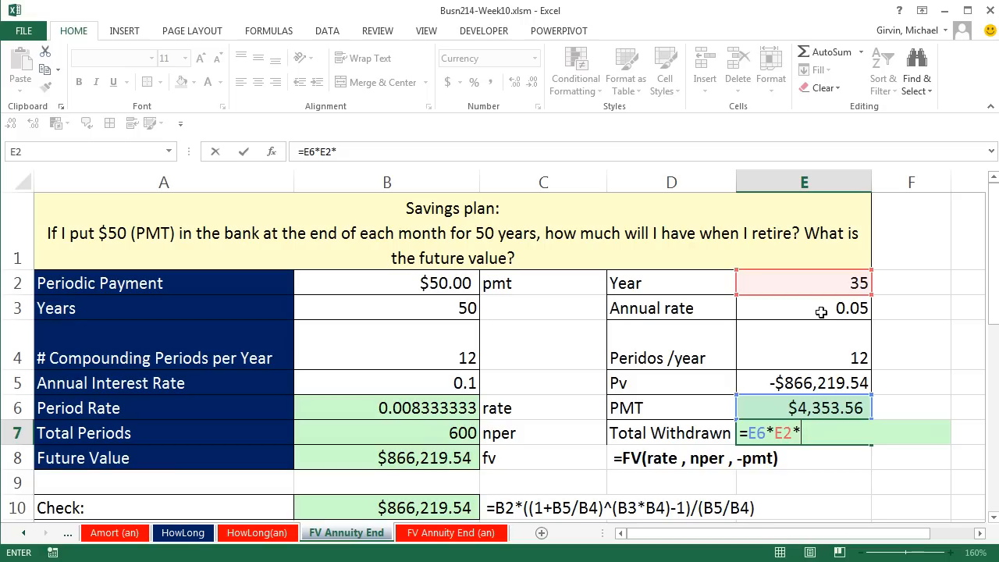
click(820, 348)
key(ctrl+Return)
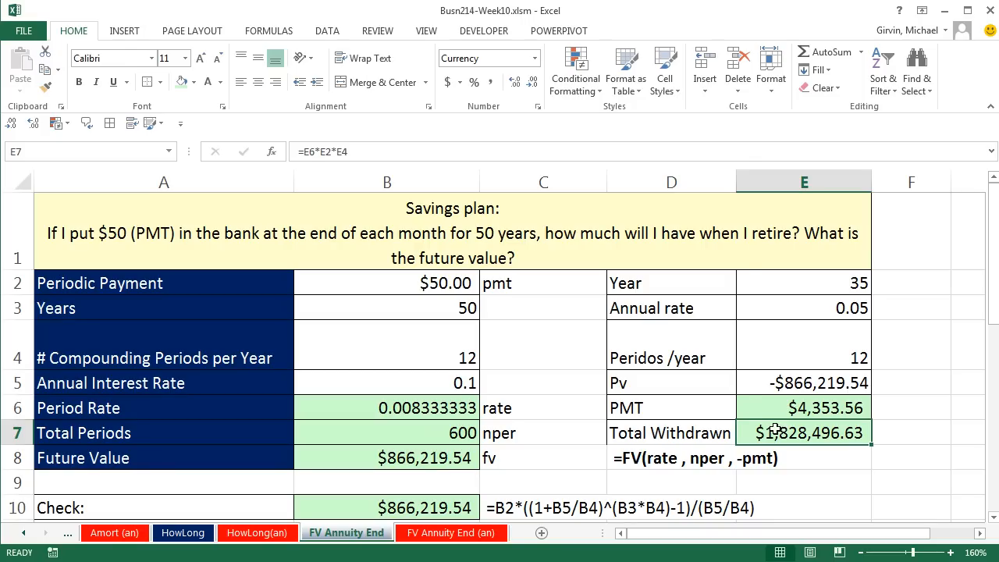
Step: Label G2 as Total put in and widen column G to fit the label
click(757, 383)
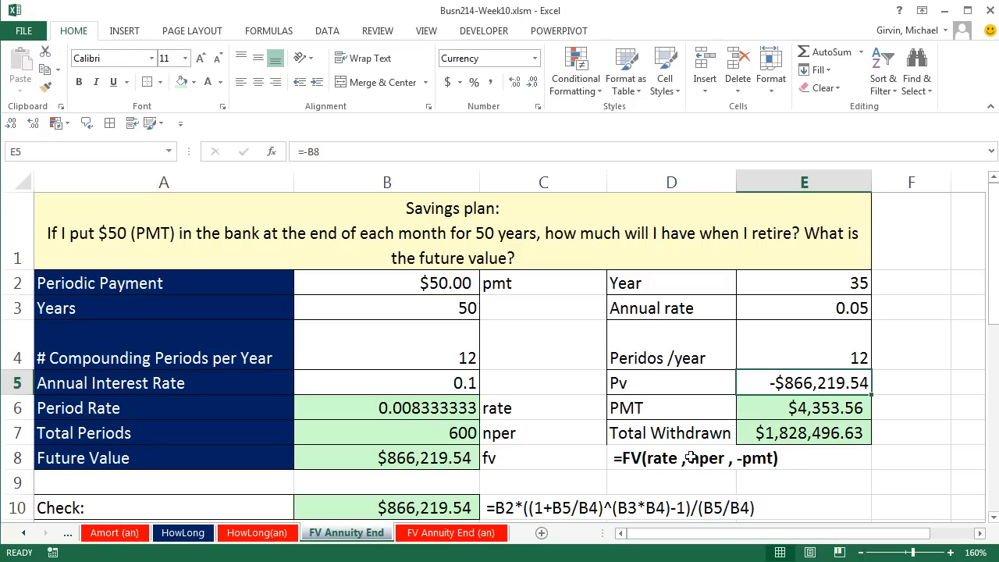
click(982, 535)
click(720, 283)
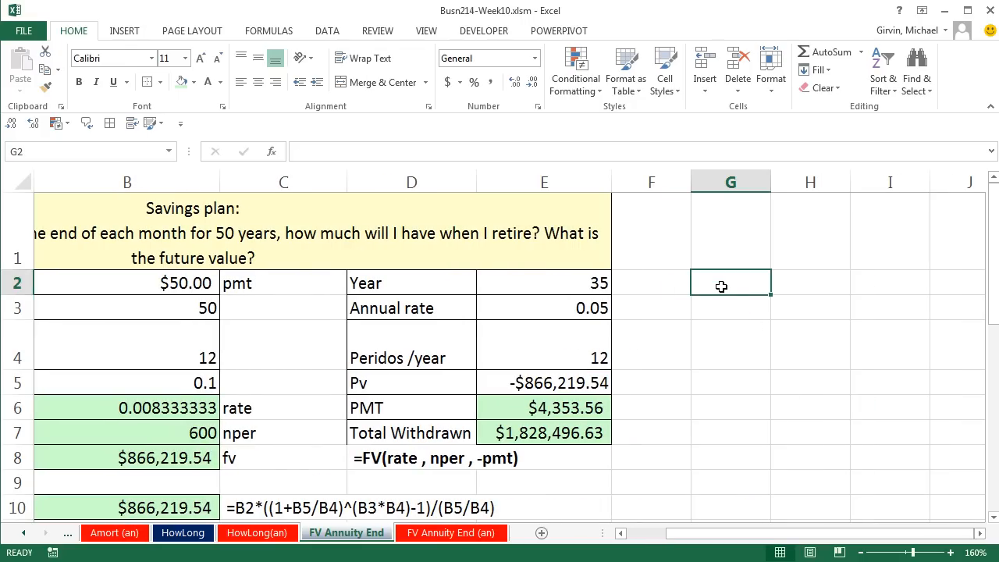
text(Total put in)
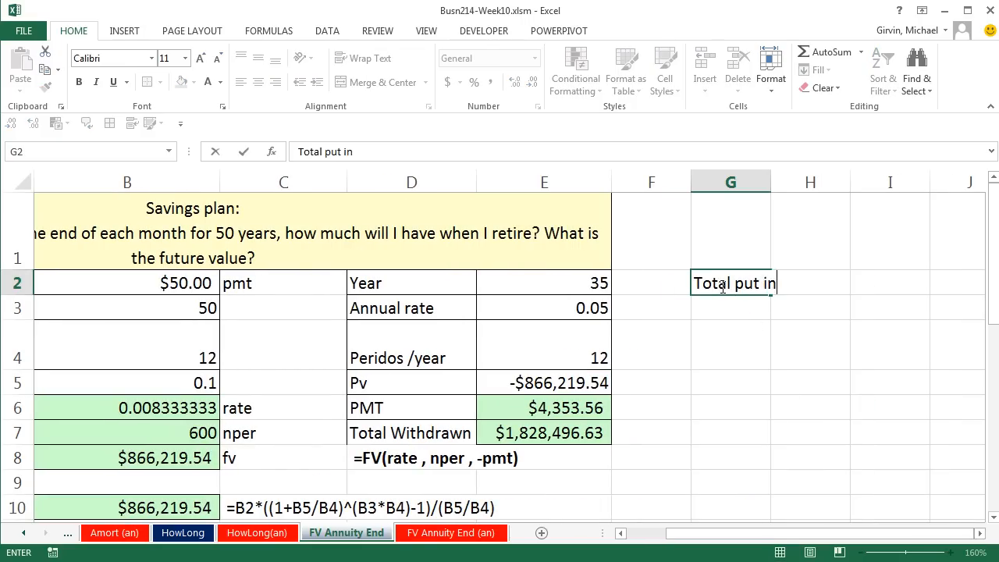
key(Tab)
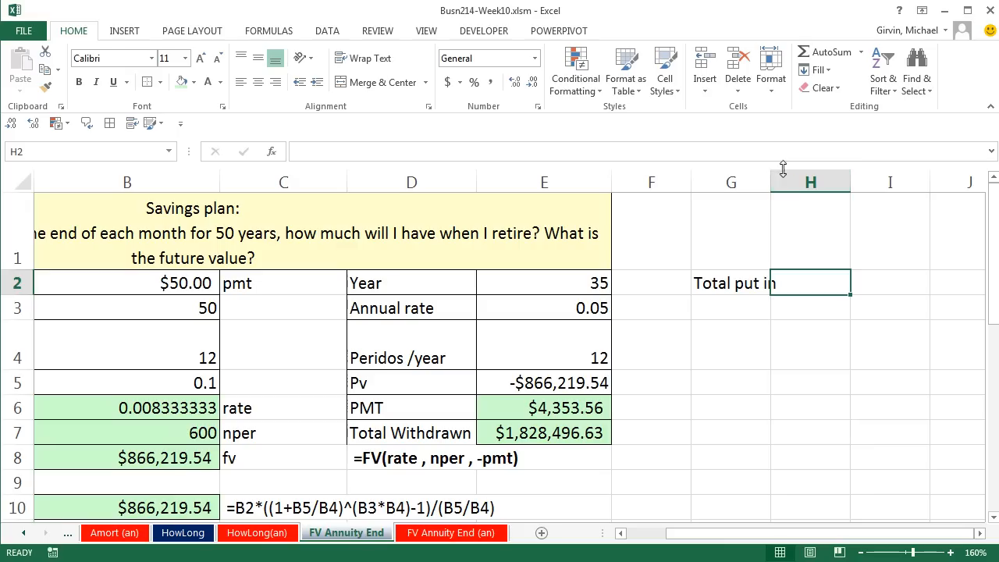
drag(777, 182, 795, 181)
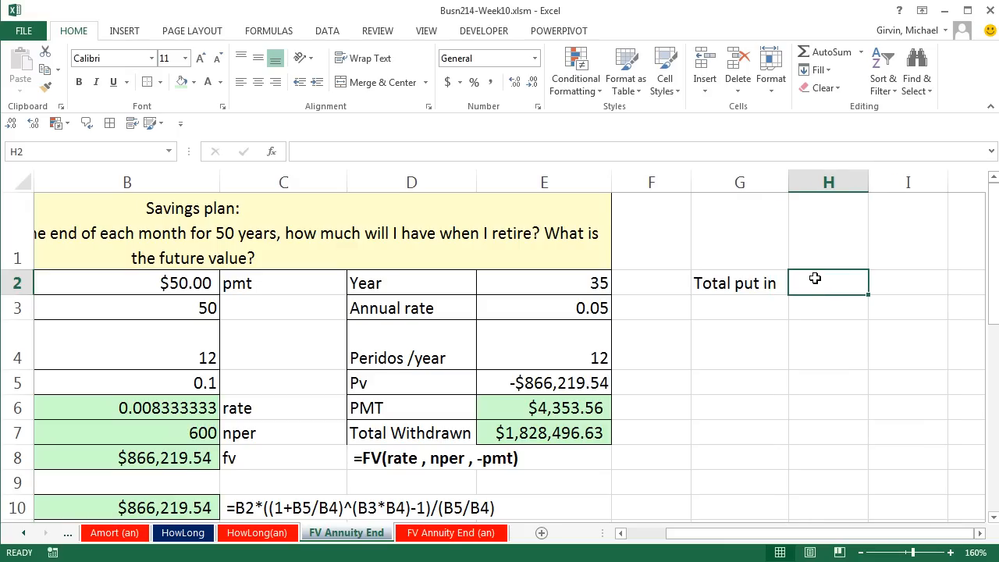
Step: Calculate the total deposits in H2 with =B2*B3*B4
text(=)
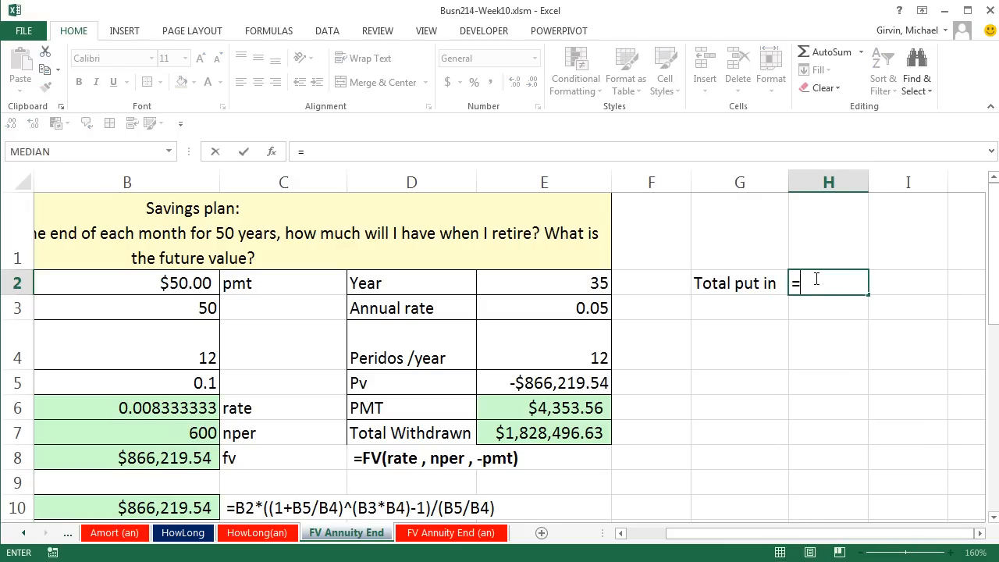
click(188, 287)
text(*)
click(202, 308)
text(*)
click(205, 352)
key(ctrl+Return)
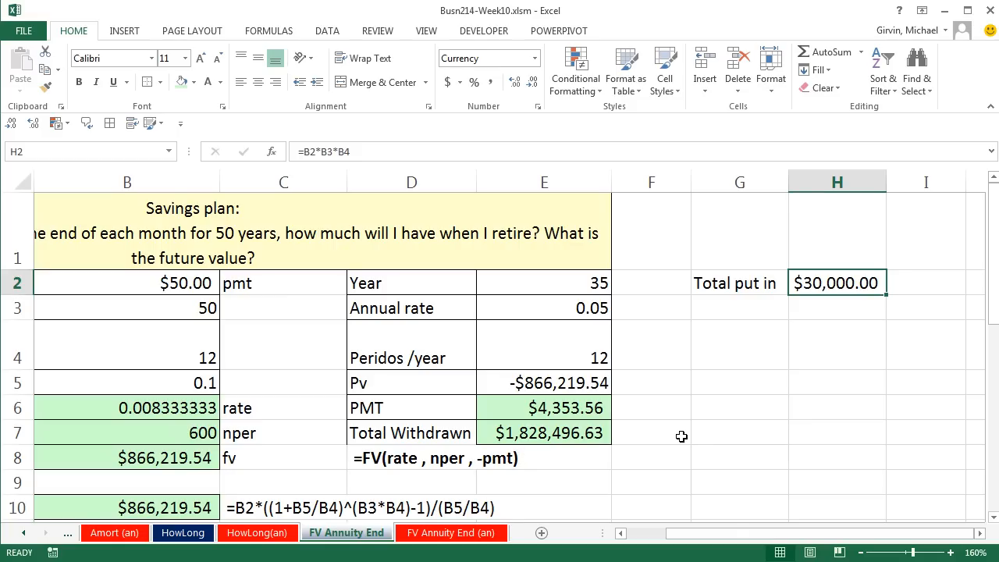
Step: Examine the millionaire problem's inputs in B14:B17 and compare its empty result cells with the withdrawal PMT formula in E6
drag(724, 538, 685, 538)
scroll(561, 433, down, 4)
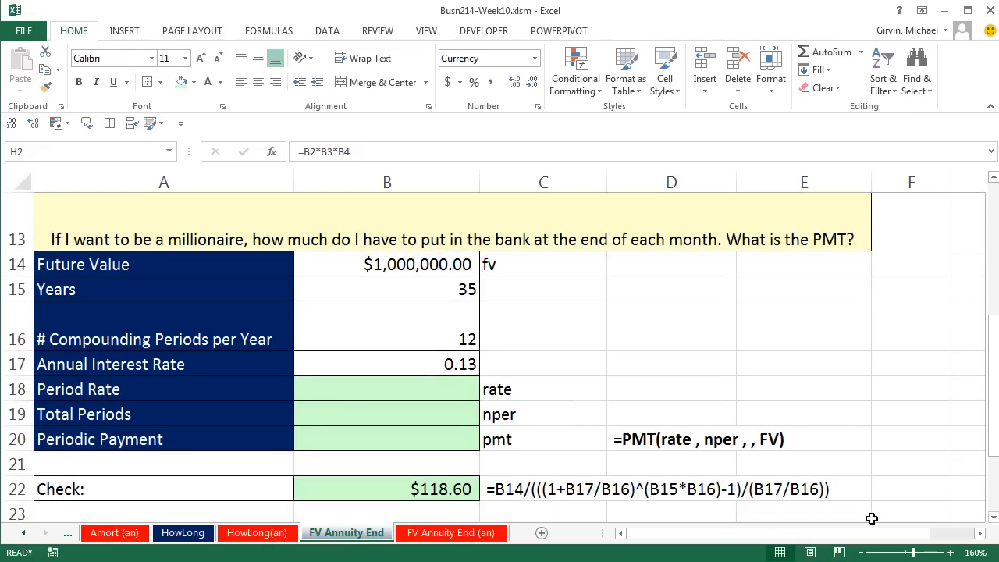
click(843, 382)
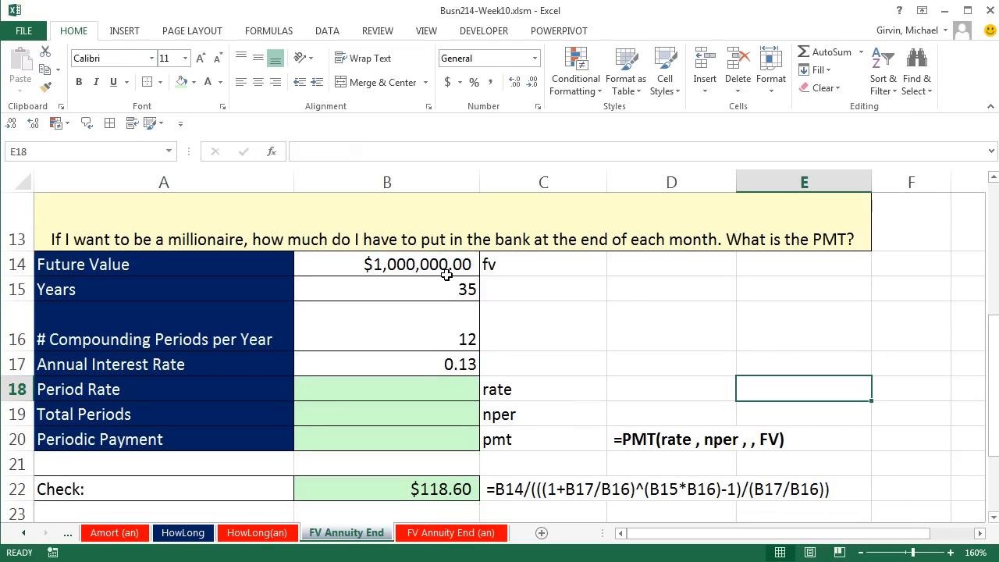
click(395, 270)
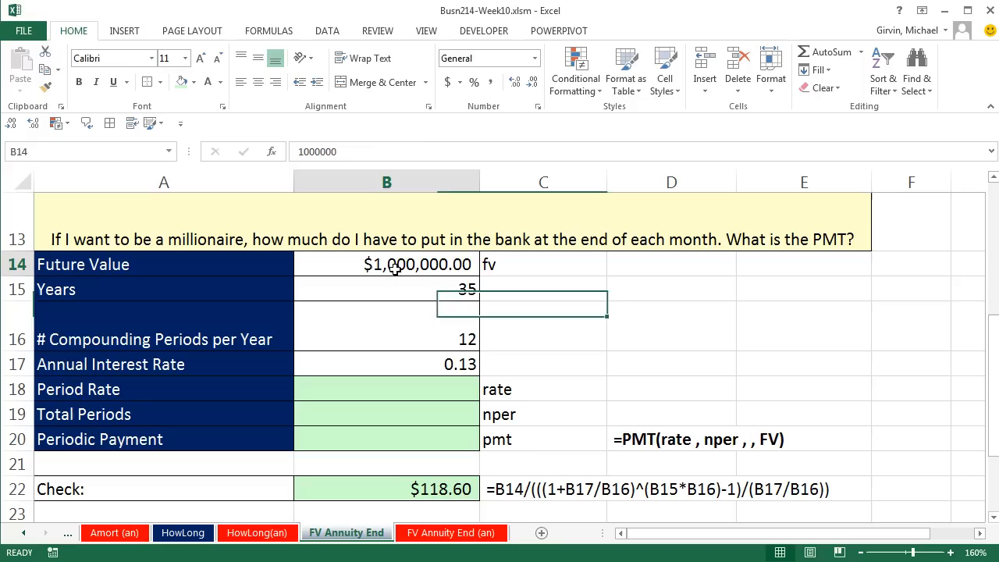
click(444, 293)
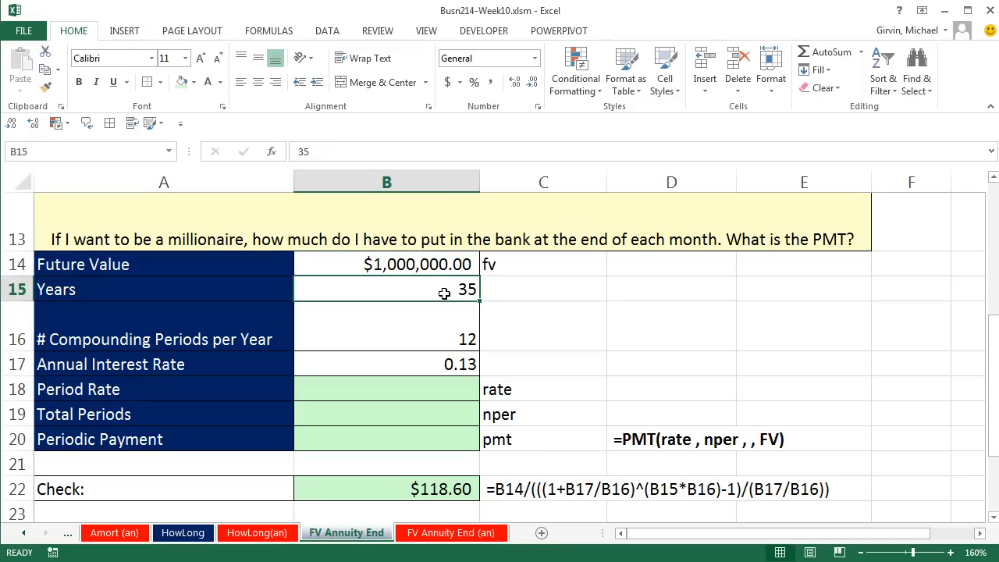
click(439, 359)
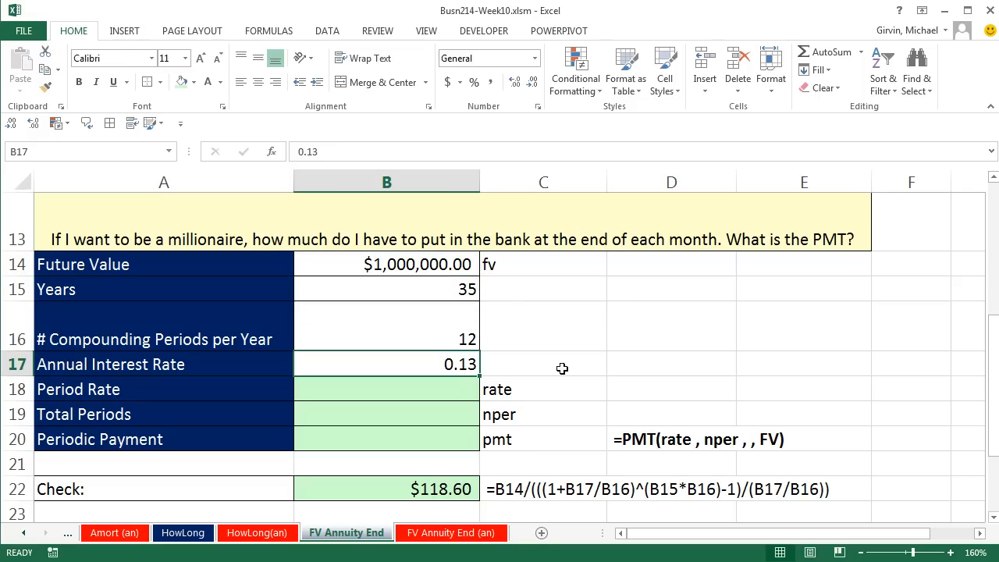
click(443, 396)
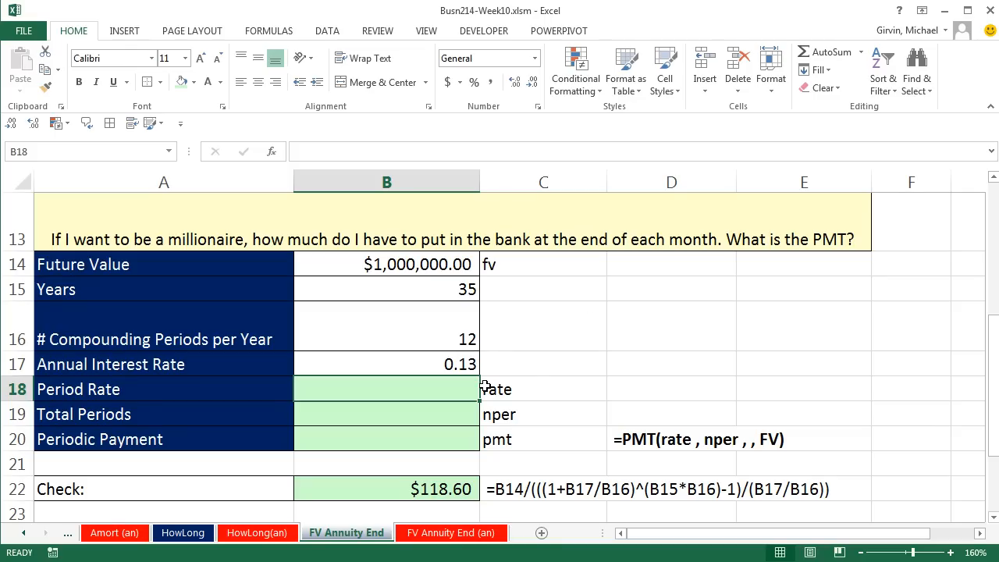
scroll(529, 377, up, 3)
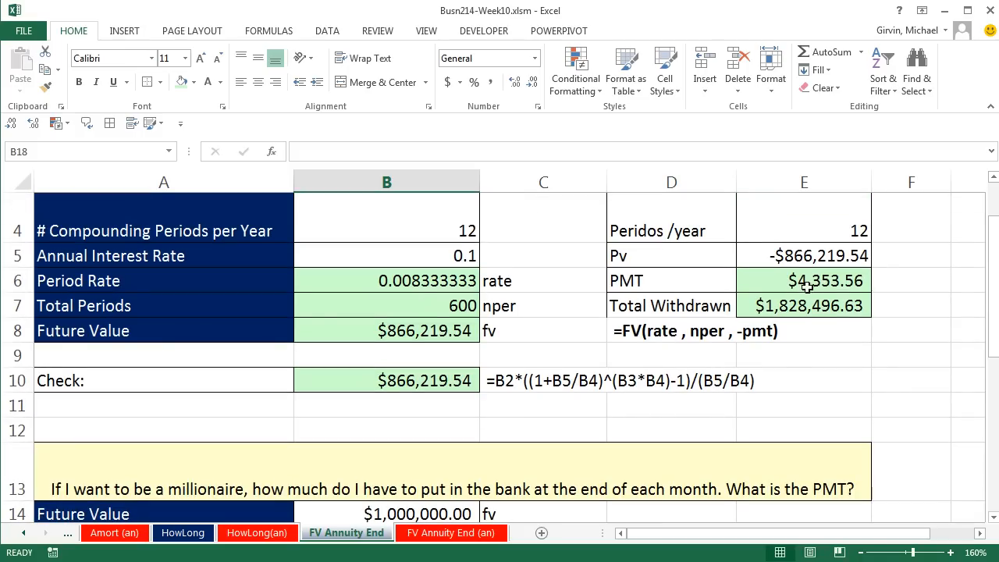
double_click(807, 284)
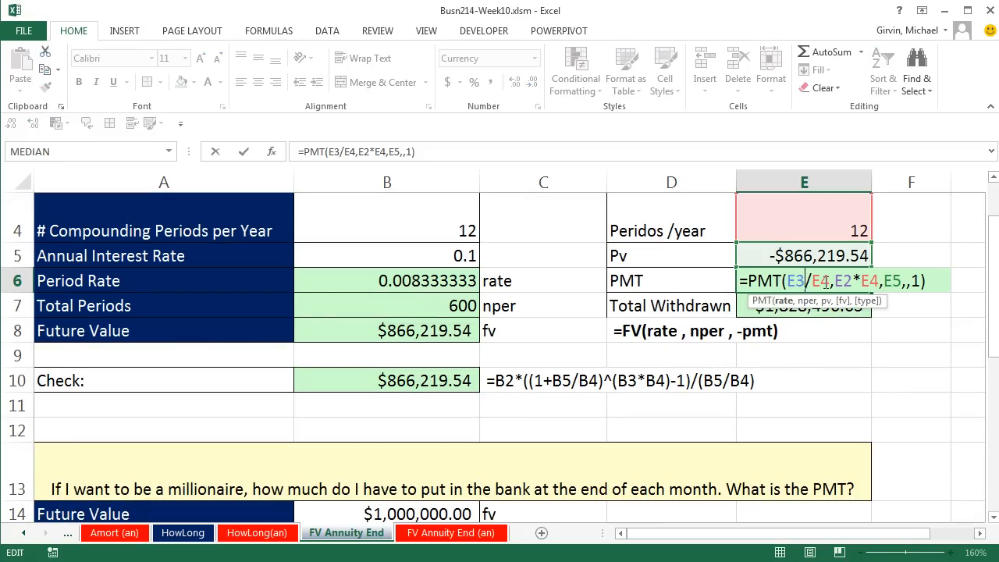
key(ctrl+Return)
scroll(657, 394, down, 3)
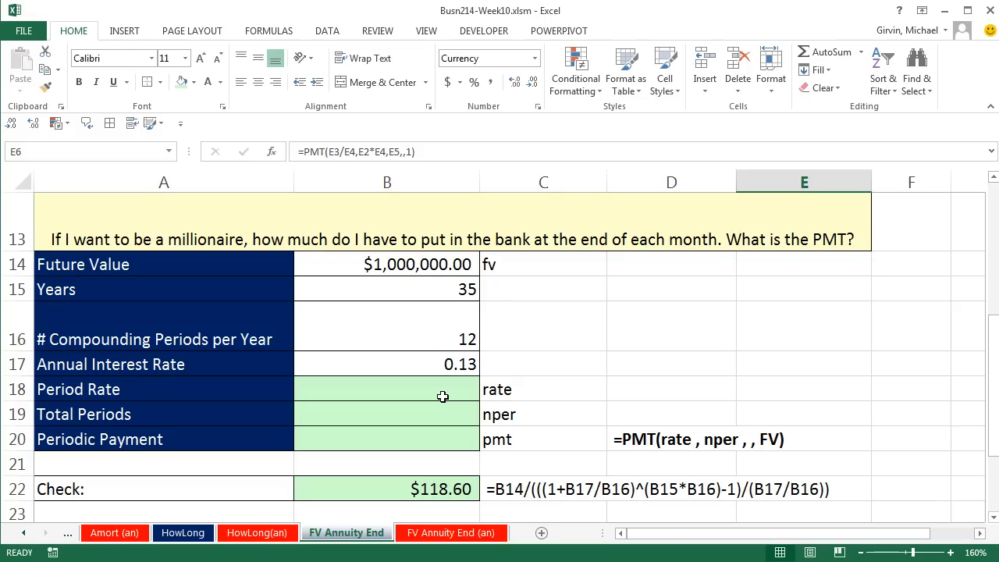
click(432, 439)
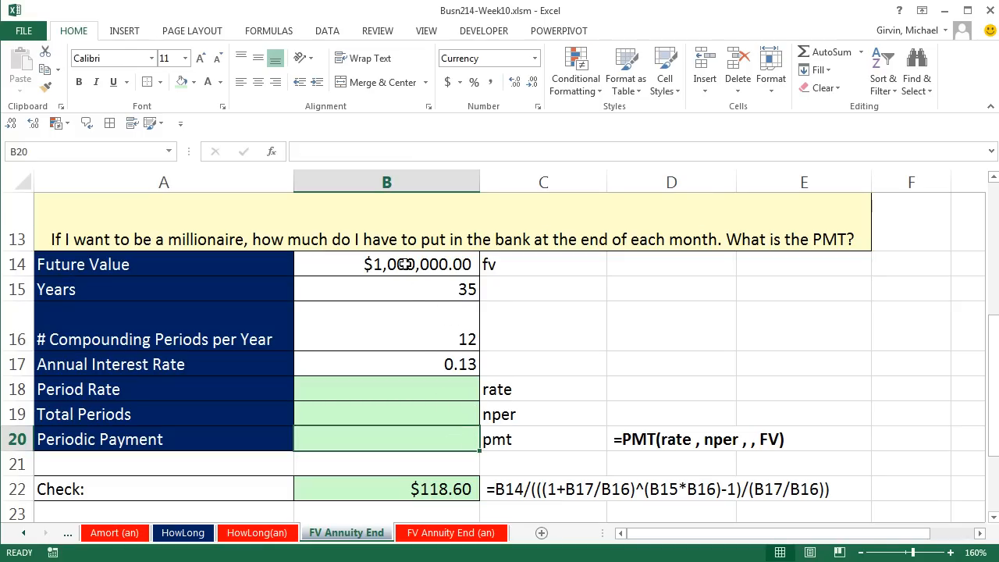
Step: Calculate the millionaire problem's Period Rate in B18 with =B17/B16
click(441, 390)
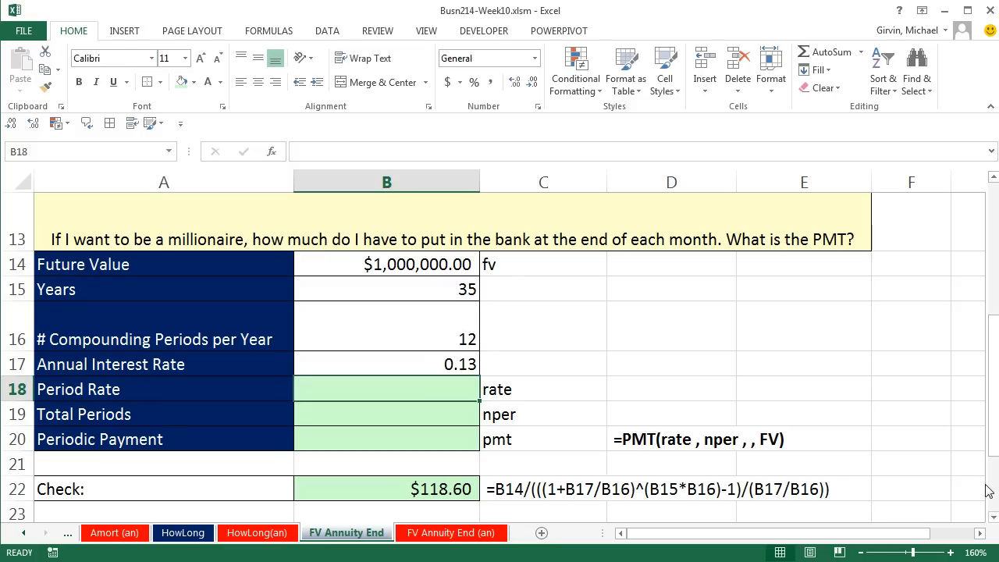
text(=)
key(Up)
text(/)
key(Up)
key(Up)
key(Return)
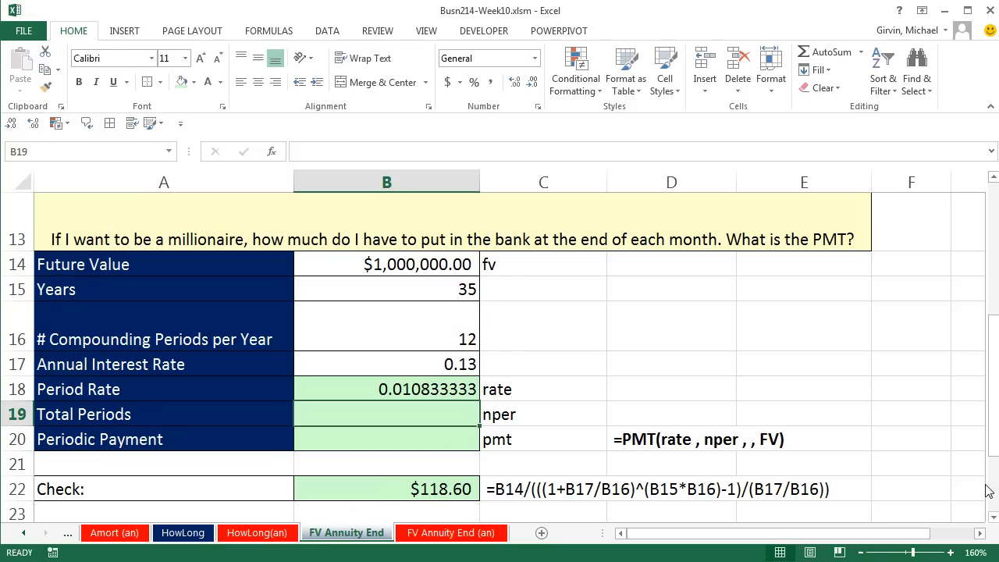
Step: Calculate the millionaire problem's Total Periods in B19 with =B16*B15
text(=)
key(Up)
key(Up)
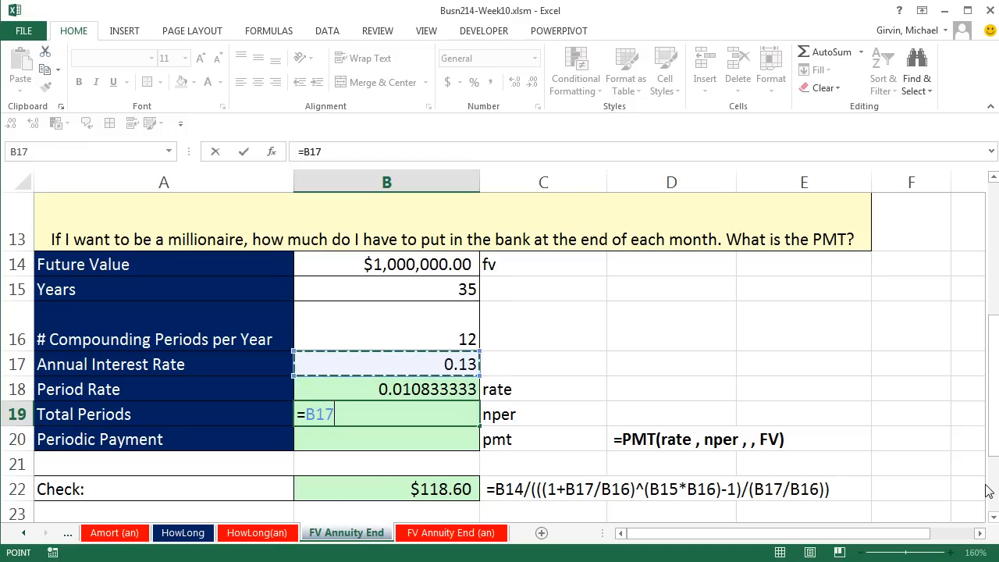
key(Up)
text(*)
key(Up)
key(Up)
key(Up)
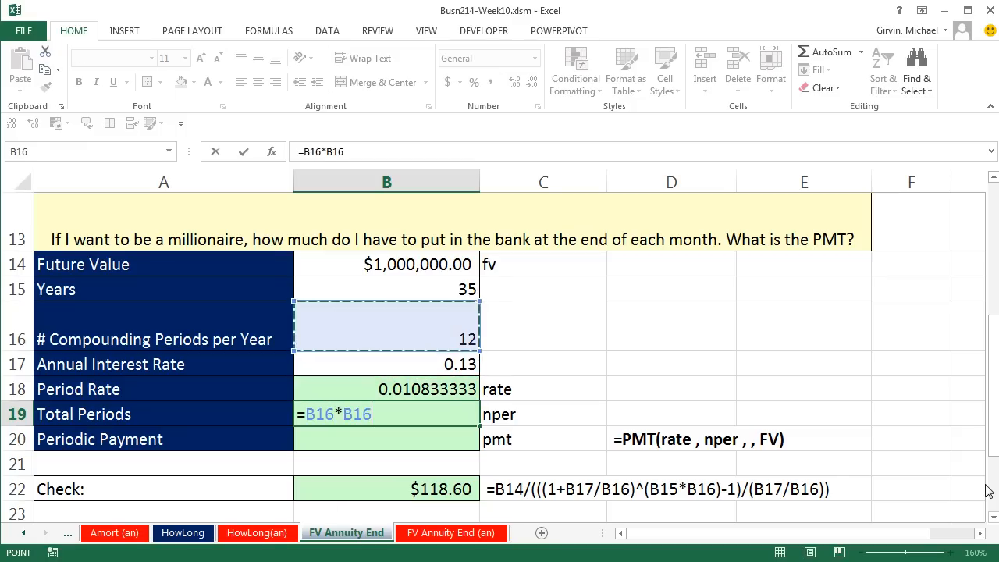
key(Return)
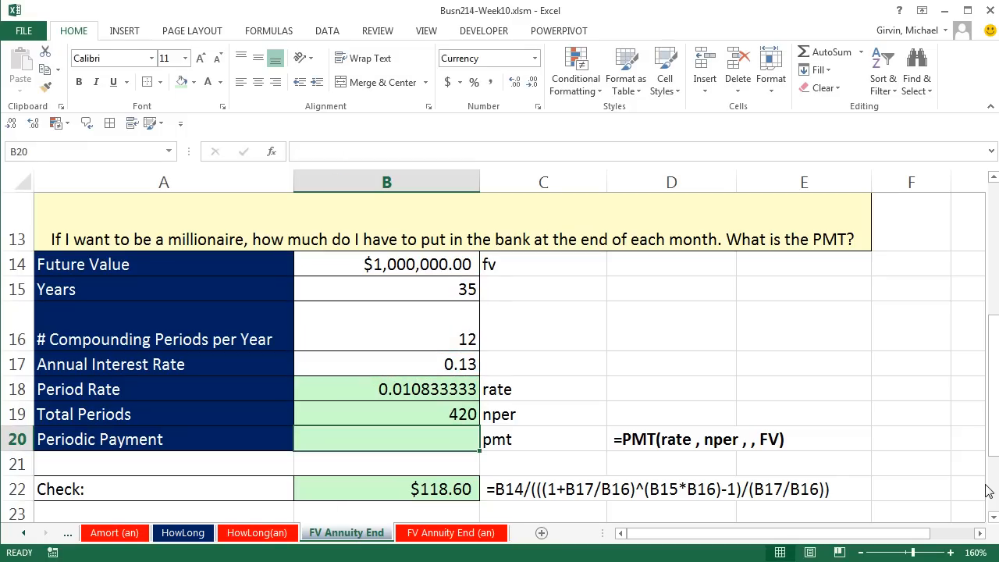
Step: Calculate the Periodic Payment in B20 with =PMT(B18,B19,,B14), skipping pv and using the $1,000,000 goal as fv
text(=pm)
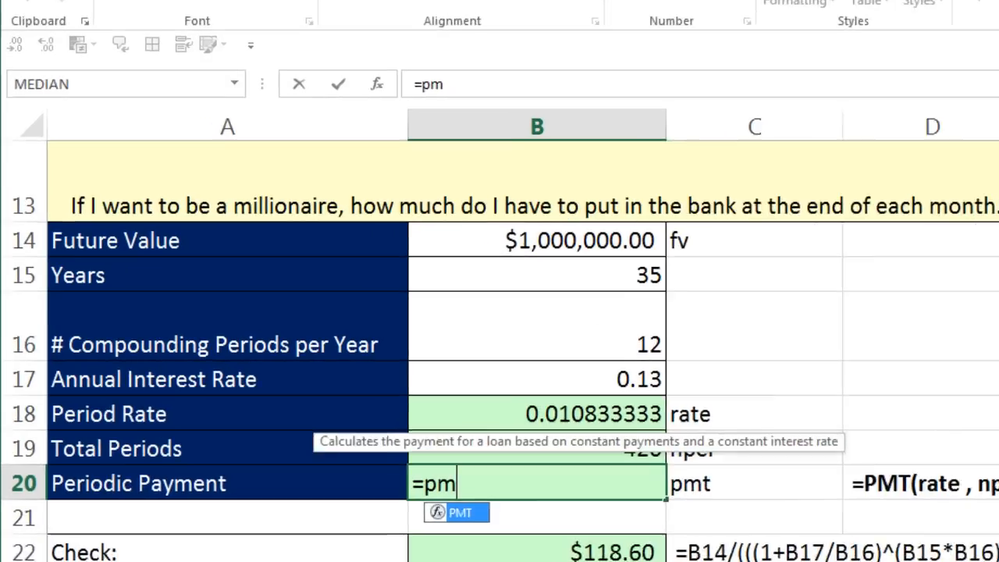
key(Tab)
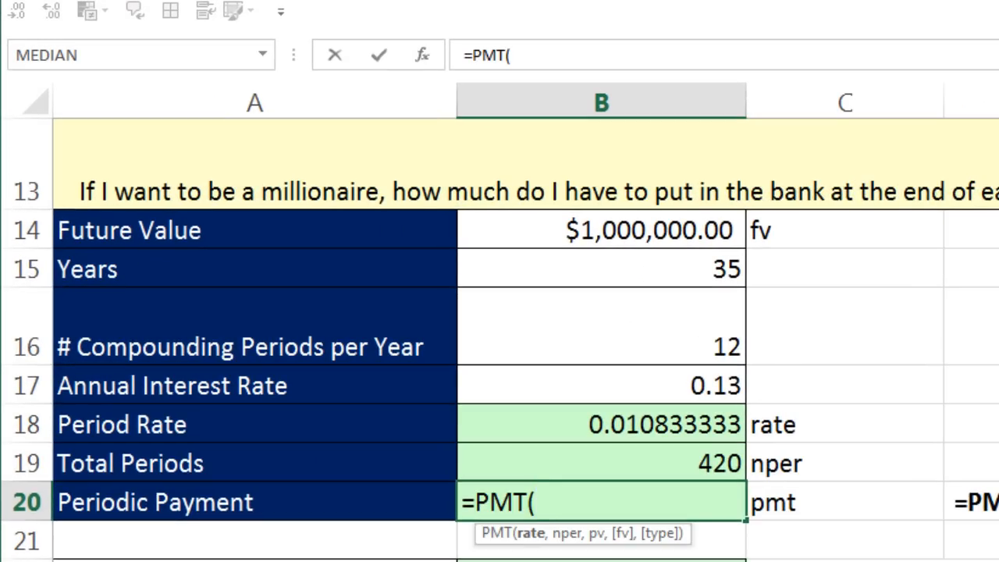
click(630, 425)
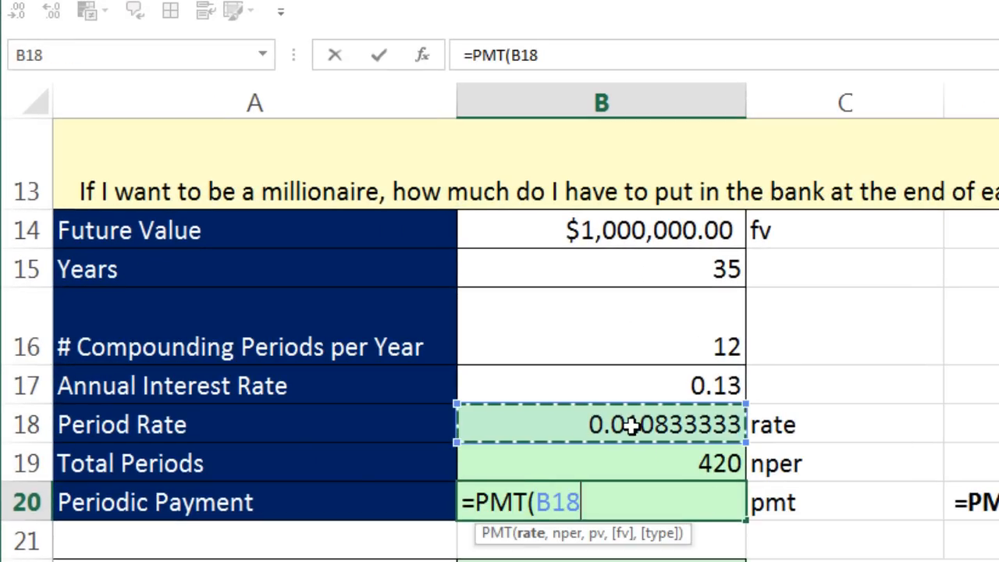
text(,)
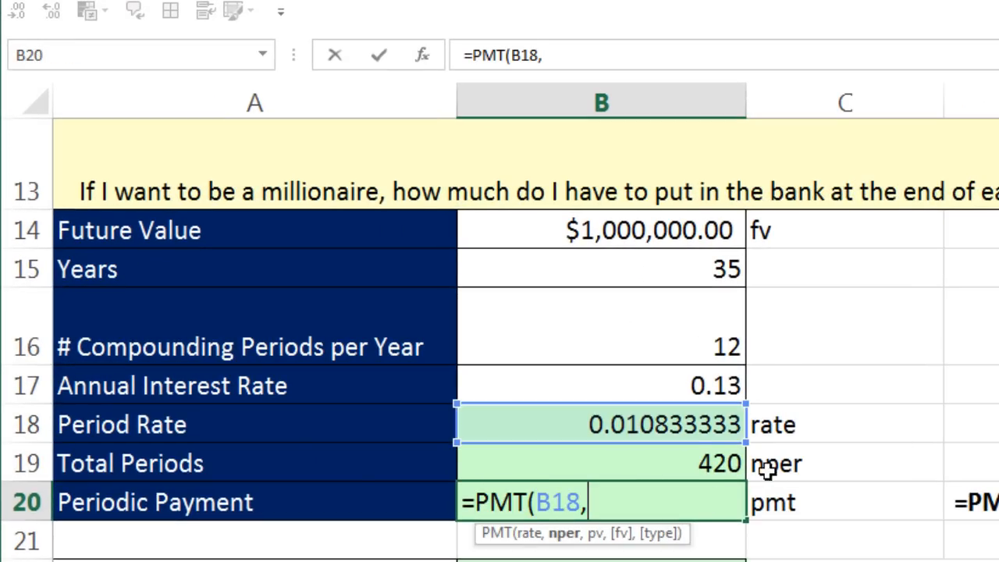
click(696, 457)
text(,)
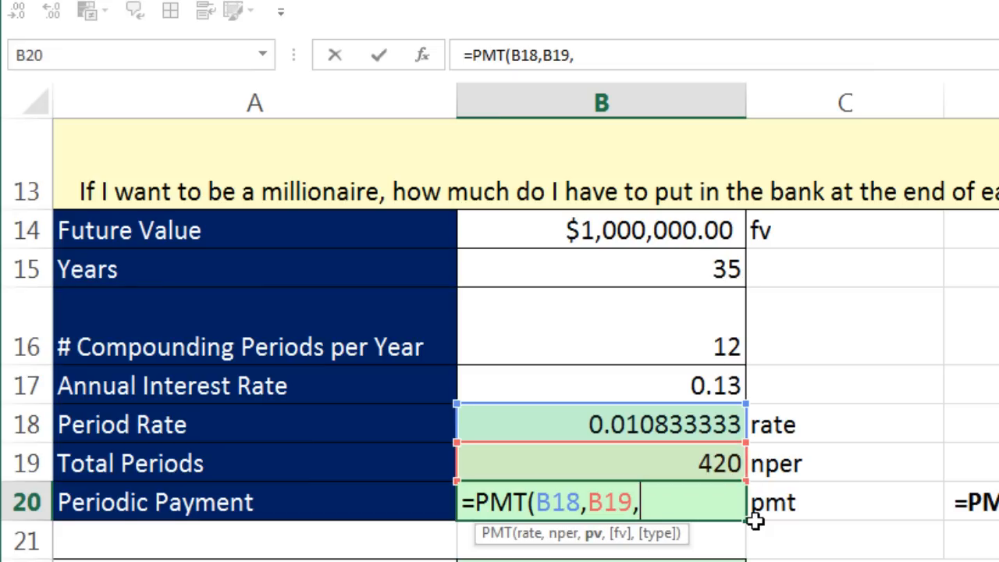
text(,)
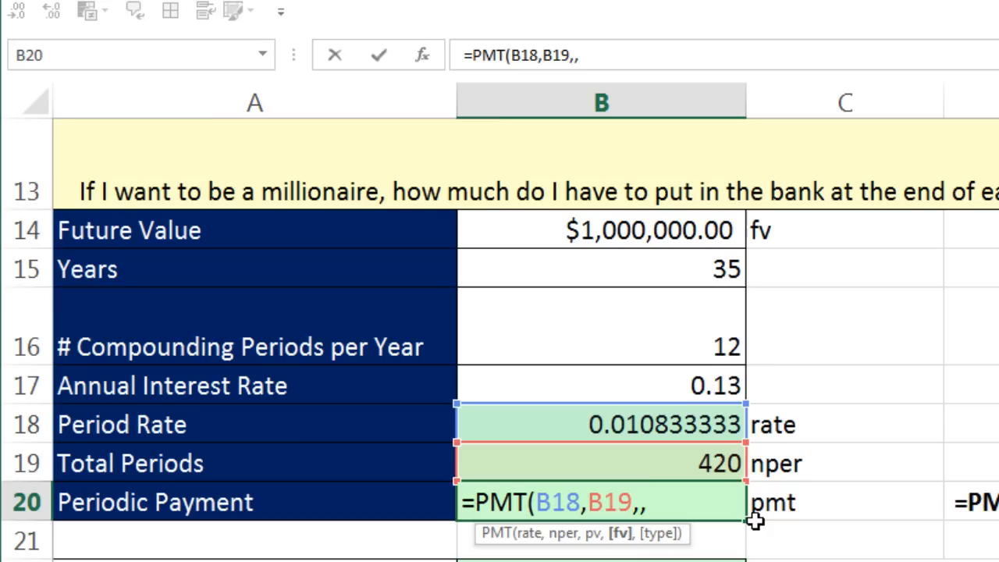
click(629, 232)
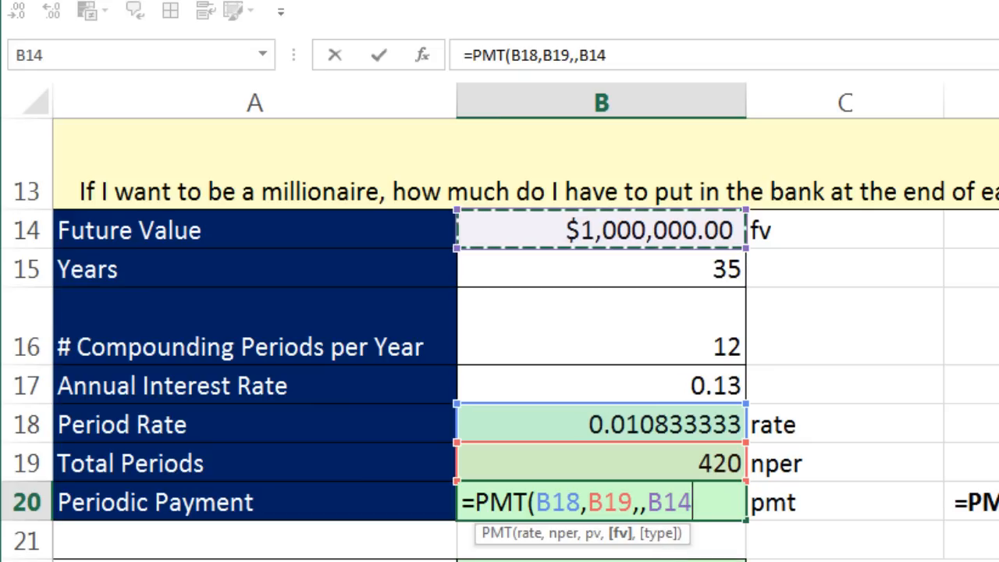
text())
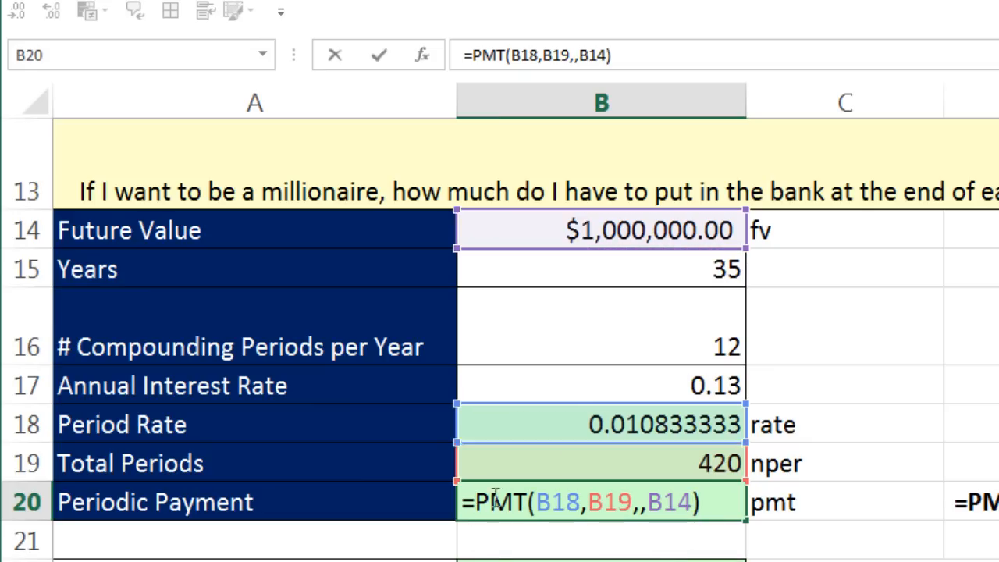
key(ctrl+Return)
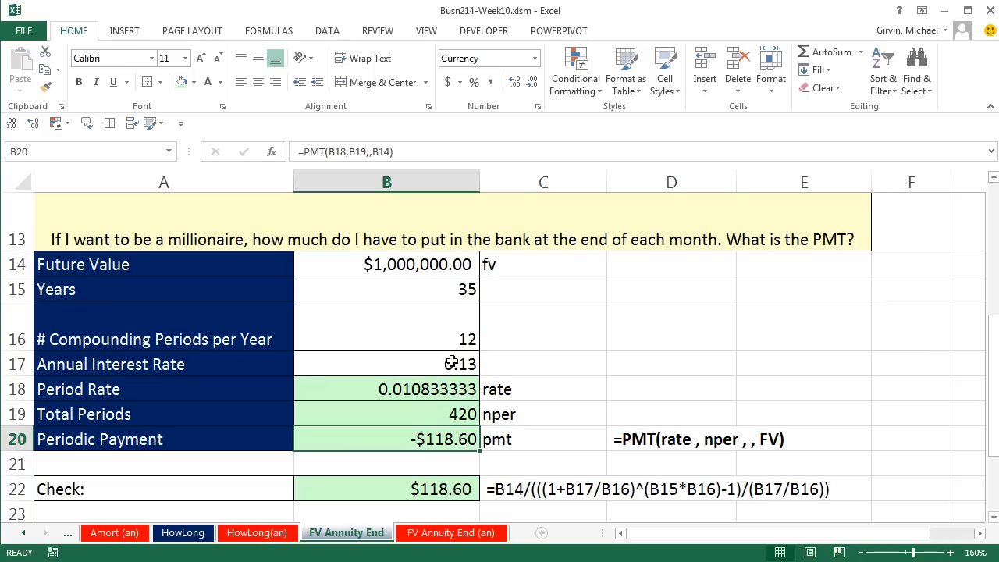
Step: Set the millionaire problem's Annual Interest Rate in B17 to 0.1
click(452, 363)
text(.)
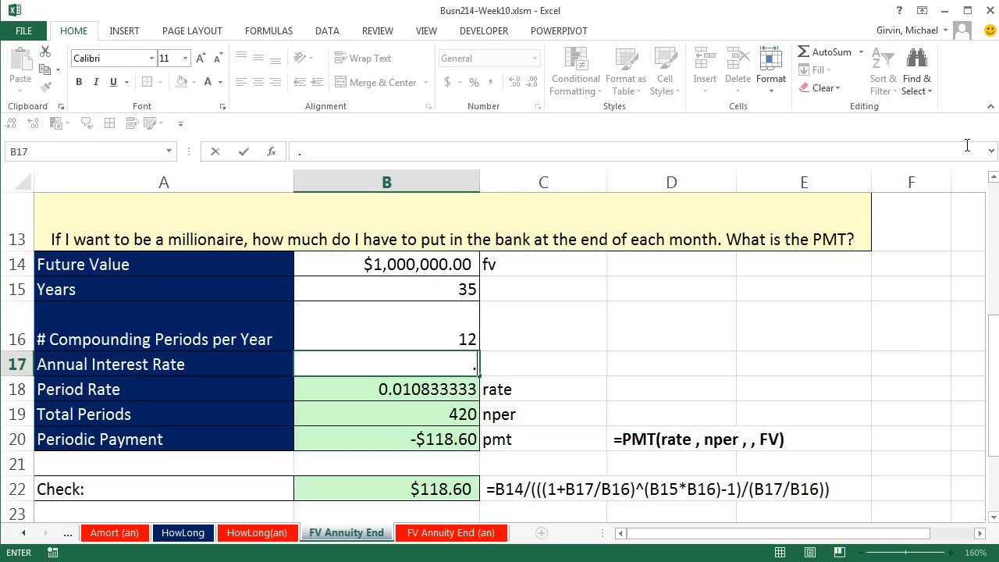
text(1)
key(ctrl+Return)
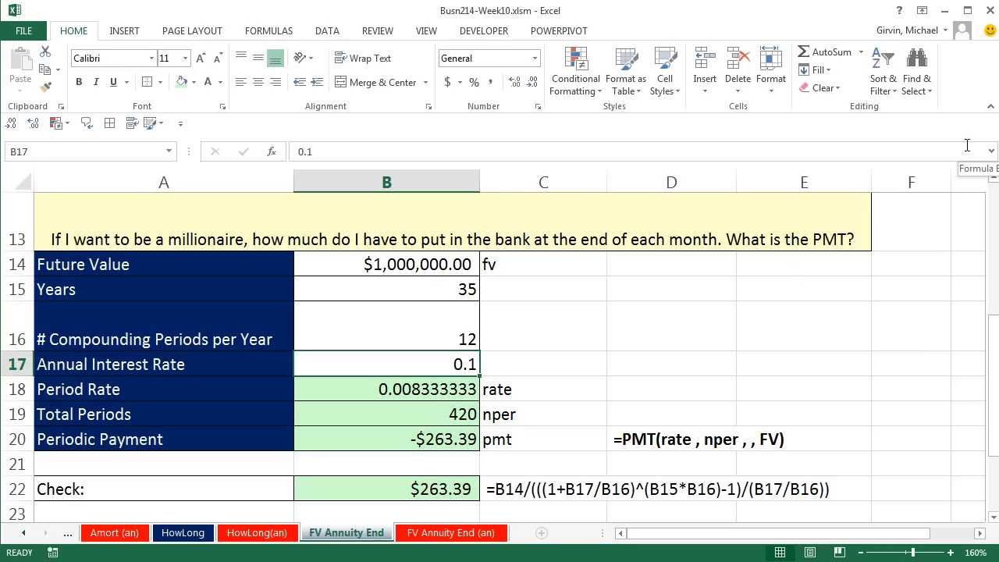